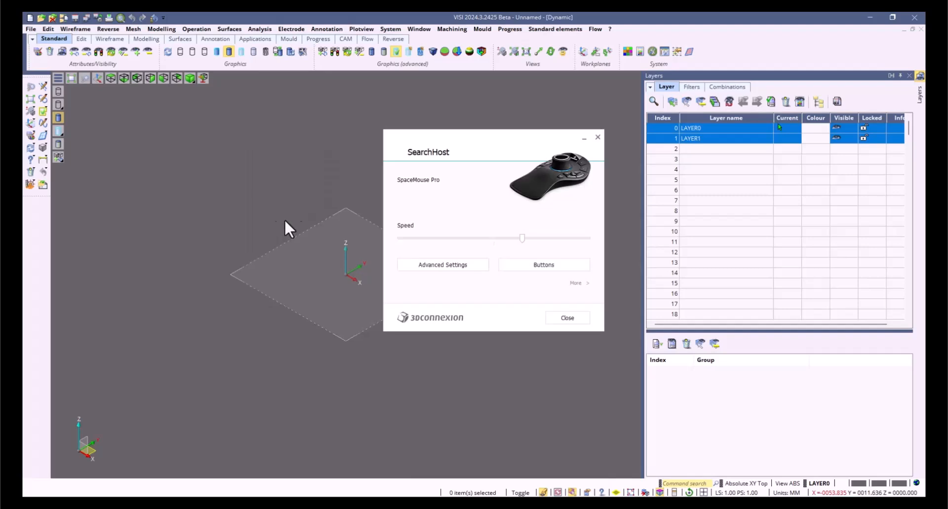
# Open the SpaceMouse Pro button settings for VISI and assign the Query command to button 1
pyautogui.click(400, 19)
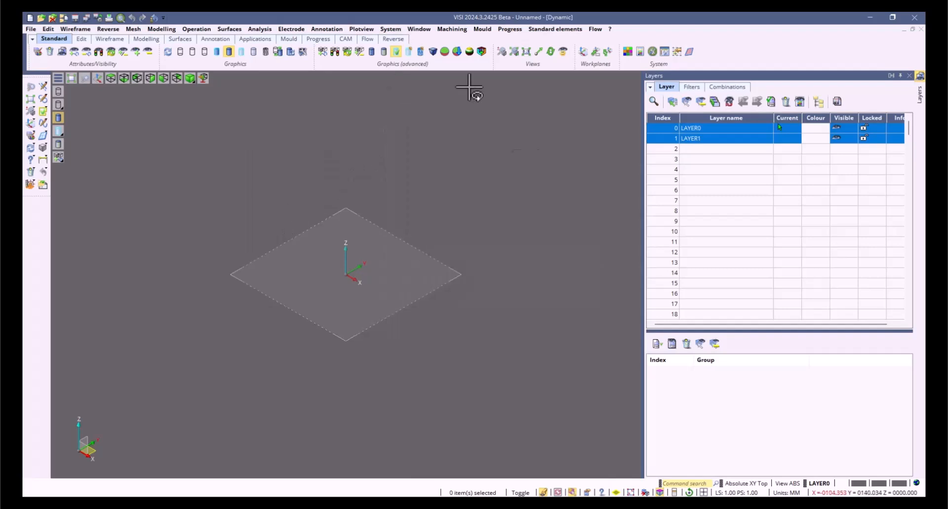
pyautogui.click(553, 266)
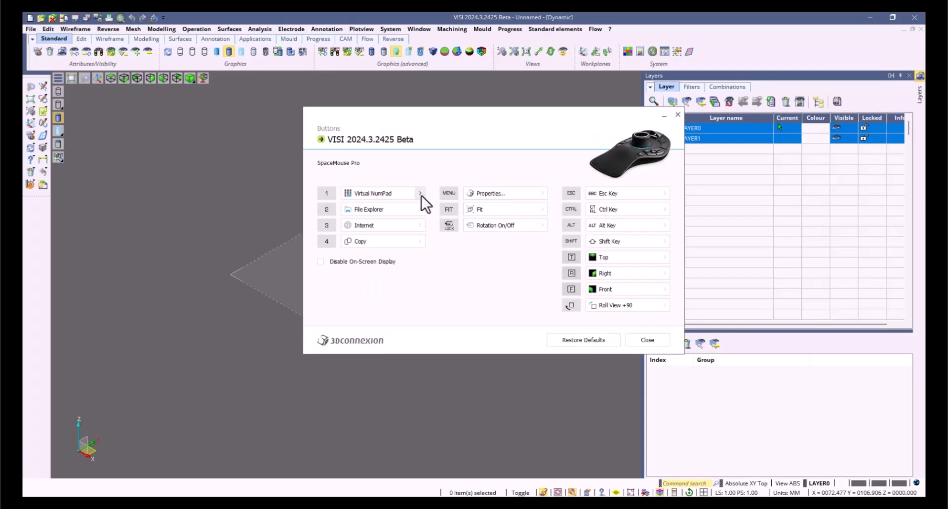
pyautogui.click(420, 194)
pyautogui.scroll(-1, 455, 239)
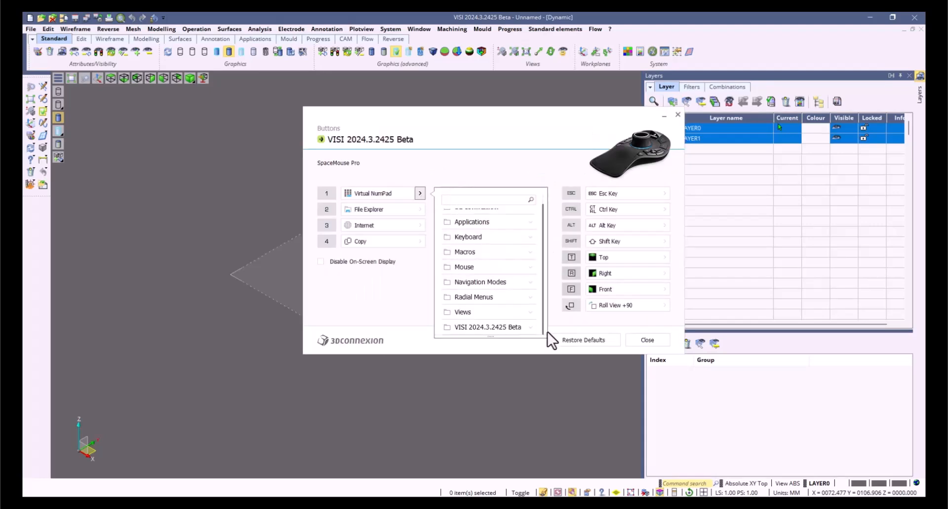
pyautogui.click(531, 328)
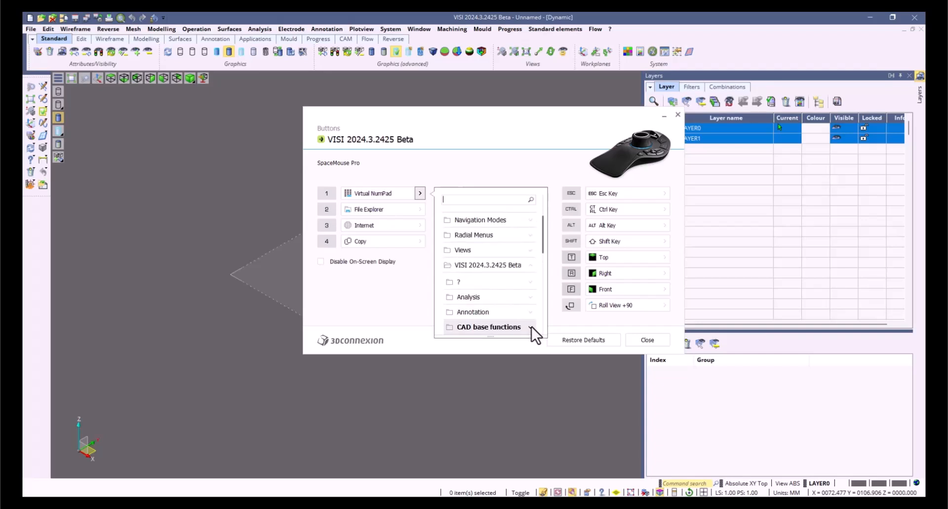
pyautogui.scroll(-1, 538, 308)
pyautogui.click(534, 252)
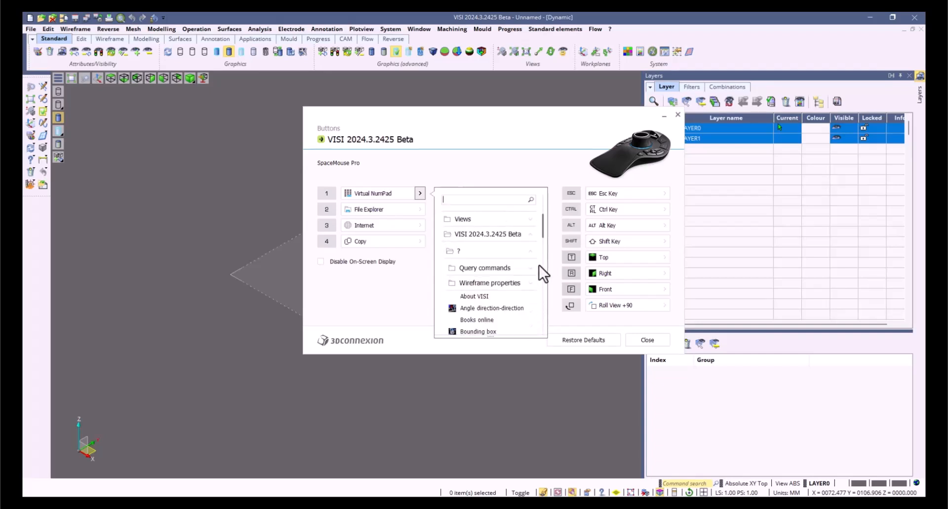
pyautogui.scroll(-1, 506, 298)
pyautogui.scroll(-3, 485, 301)
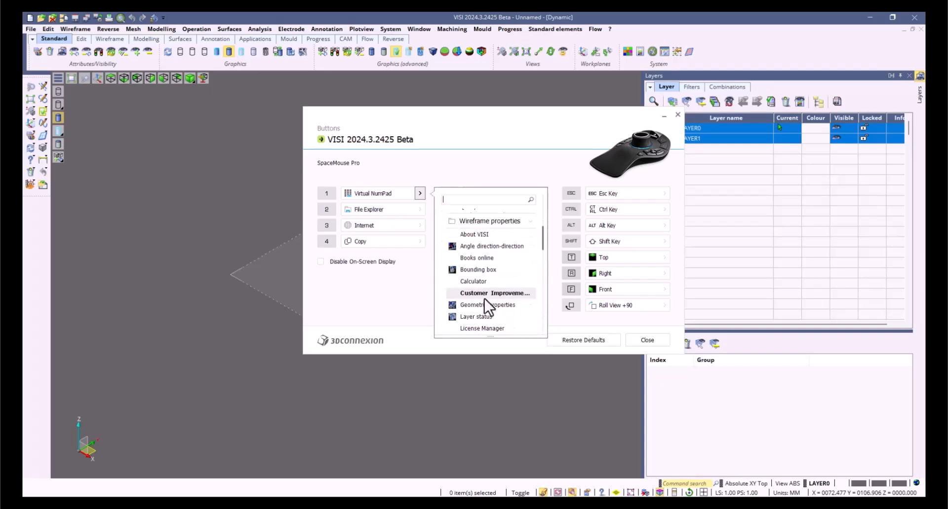
pyautogui.click(470, 322)
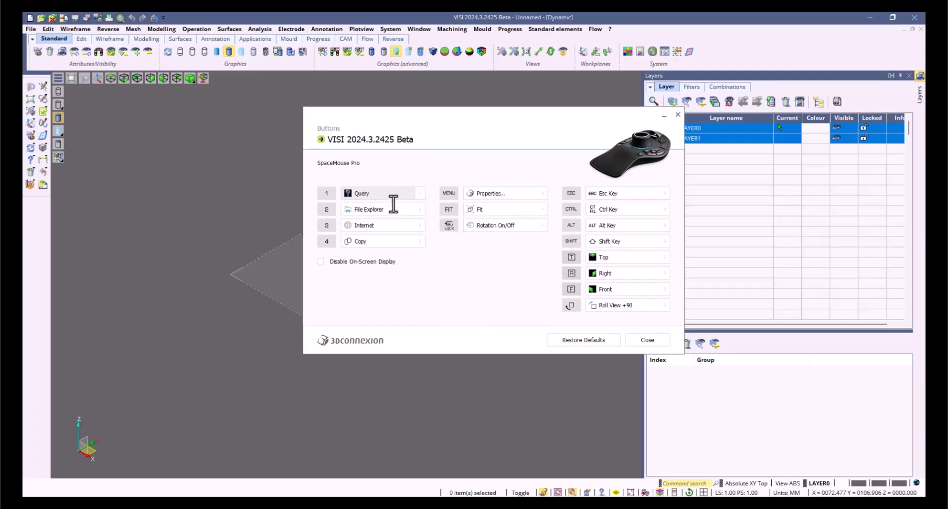
# Assign the Auto constrained surface command from the VISI Surfaces category to SpaceMouse button 2
pyautogui.click(421, 210)
pyautogui.scroll(-1, 525, 289)
pyautogui.click(531, 343)
pyautogui.scroll(-4, 504, 322)
pyautogui.scroll(-5, 499, 314)
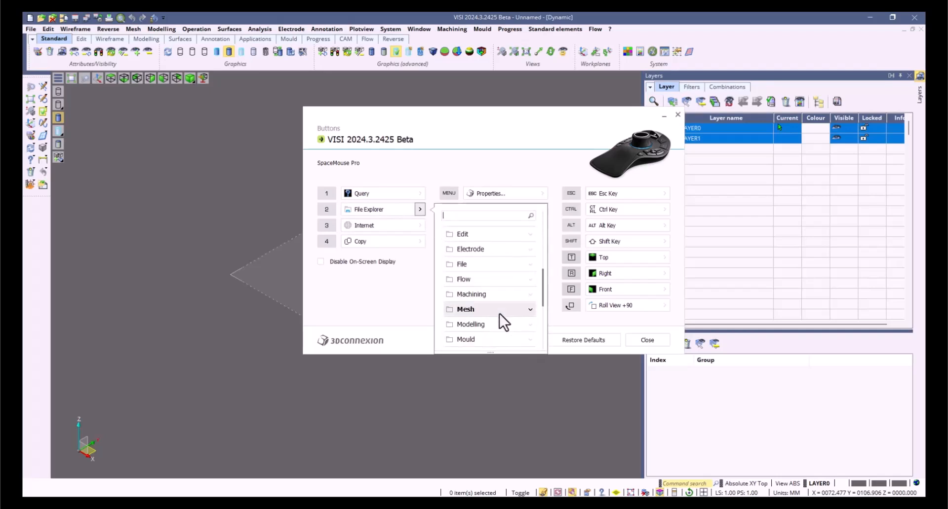
pyautogui.scroll(-1, 499, 311)
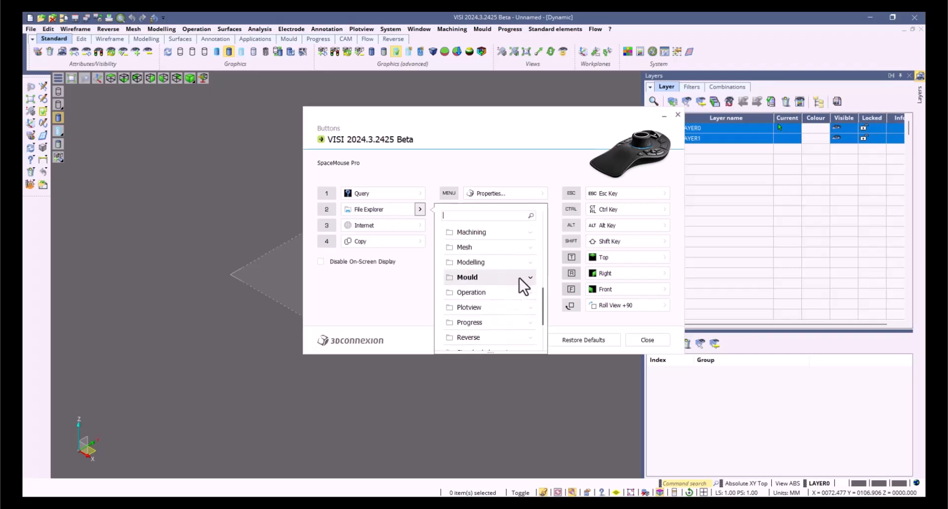
pyautogui.scroll(-1, 531, 277)
pyautogui.scroll(-2, 529, 274)
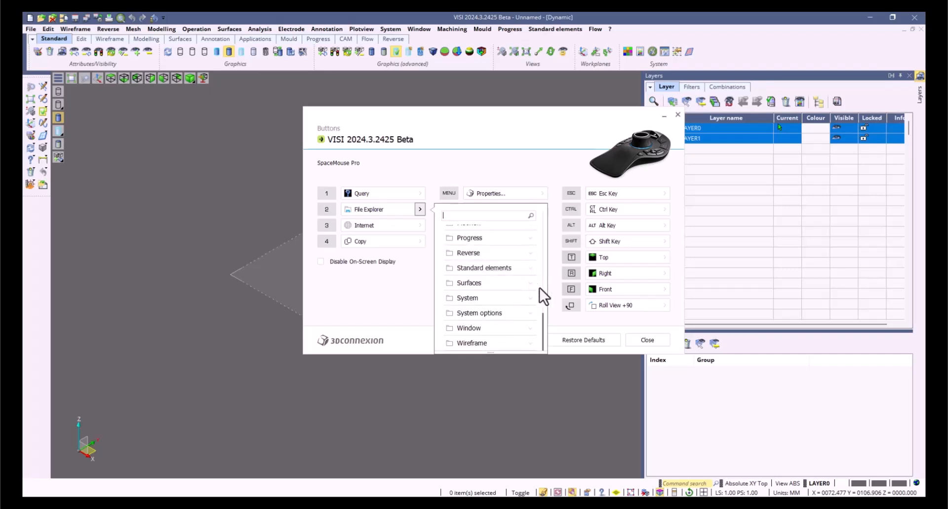
pyautogui.click(533, 285)
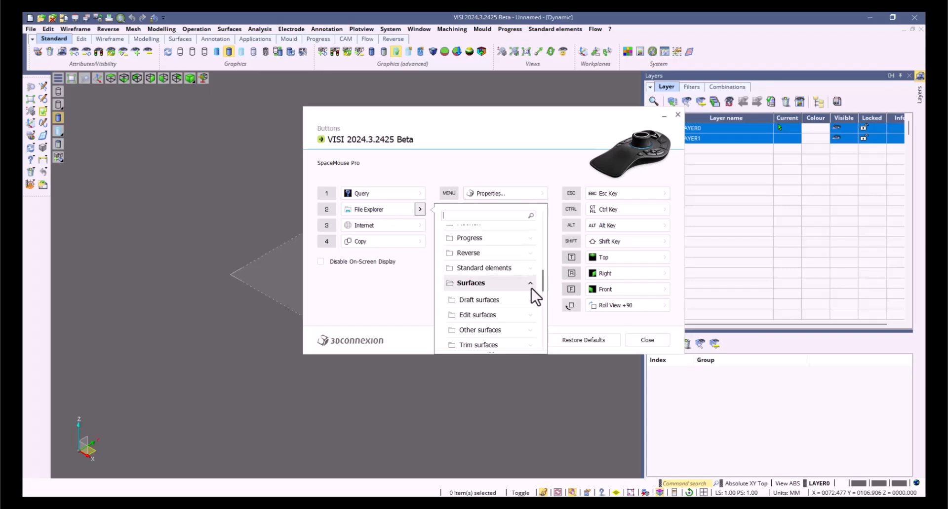
pyautogui.scroll(-2, 531, 288)
pyautogui.click(506, 296)
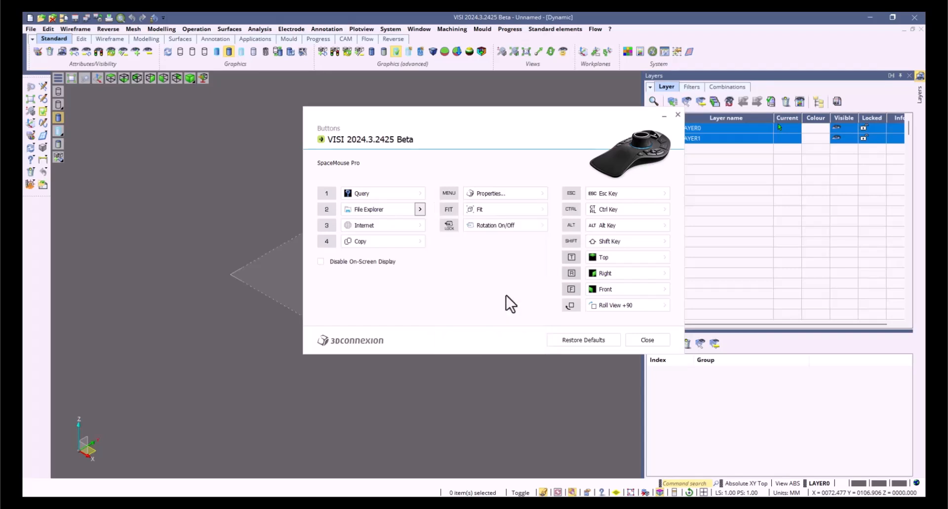
# Assign the Create workplane command from the VISI System category to SpaceMouse button 3 and close the device settings
pyautogui.click(421, 226)
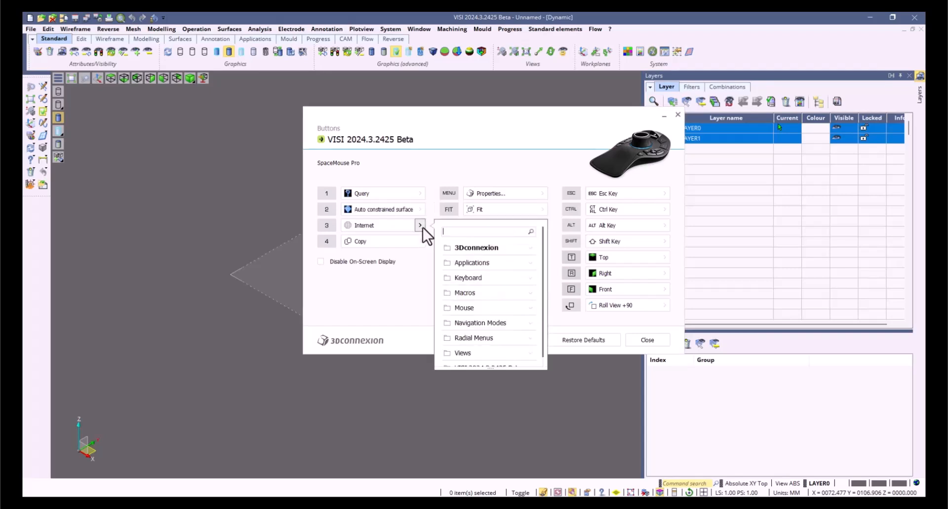
pyautogui.click(531, 358)
pyautogui.scroll(-8, 516, 331)
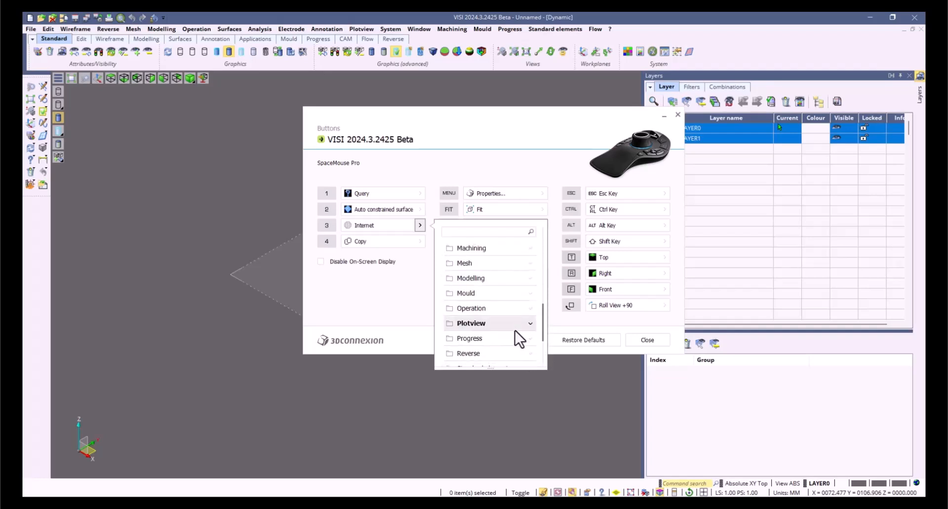
pyautogui.scroll(-2, 517, 329)
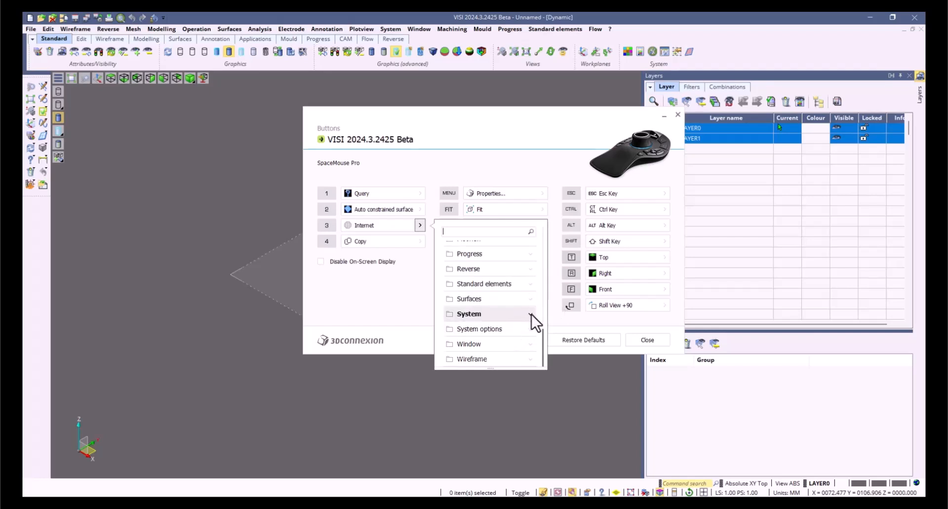
pyautogui.click(531, 315)
pyautogui.scroll(-10, 528, 318)
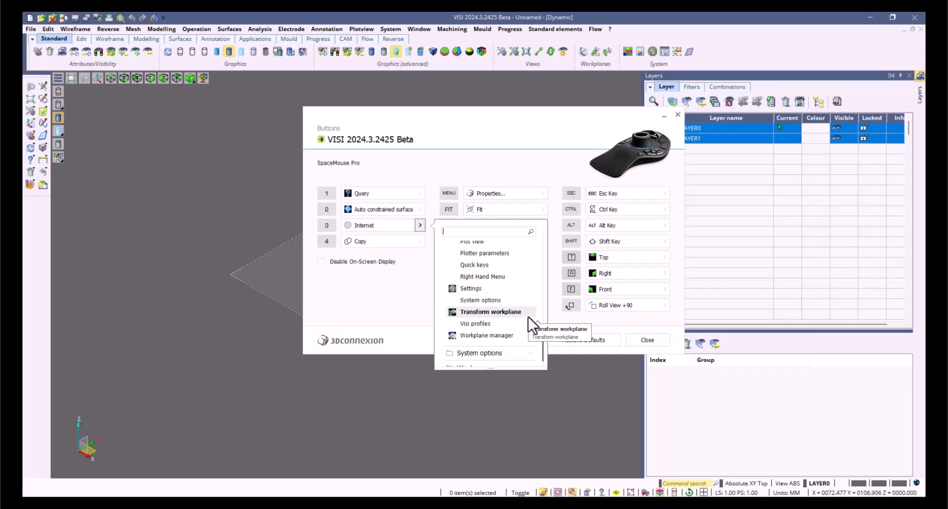
pyautogui.scroll(10, 516, 315)
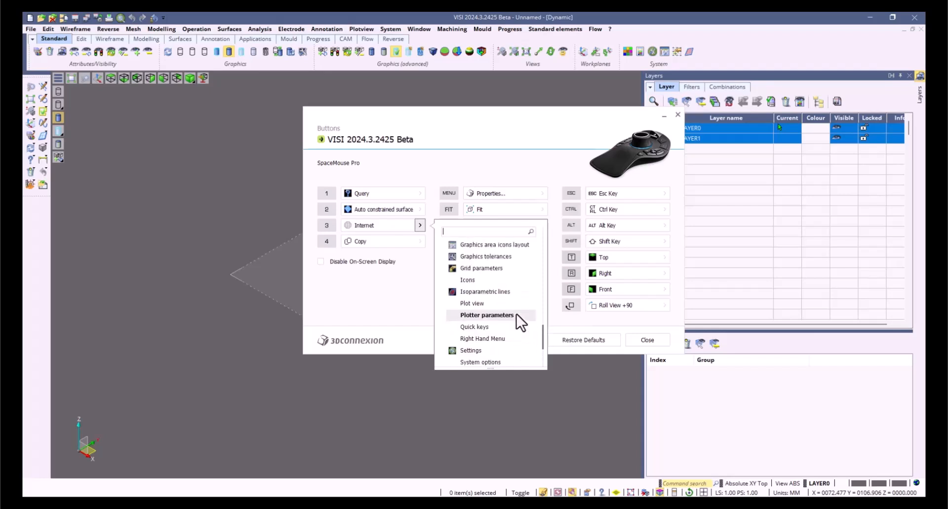
pyautogui.click(505, 295)
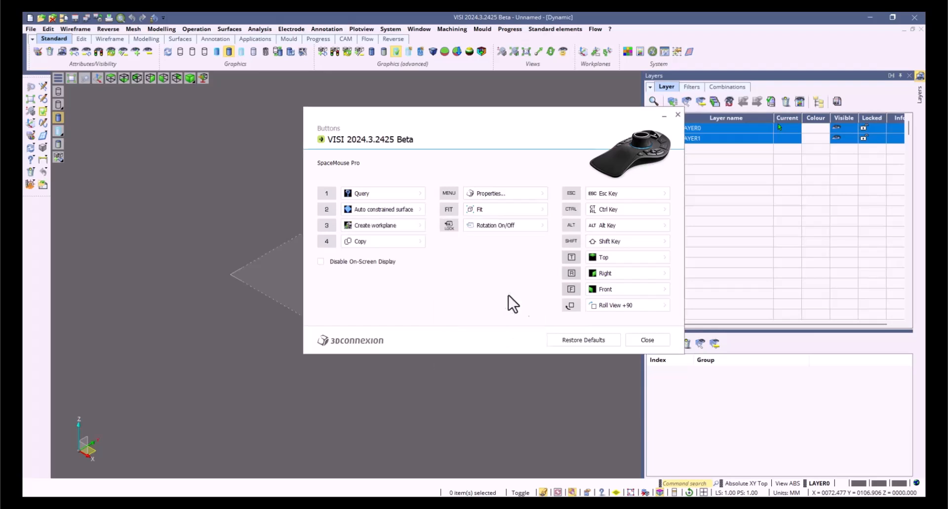
pyautogui.click(641, 341)
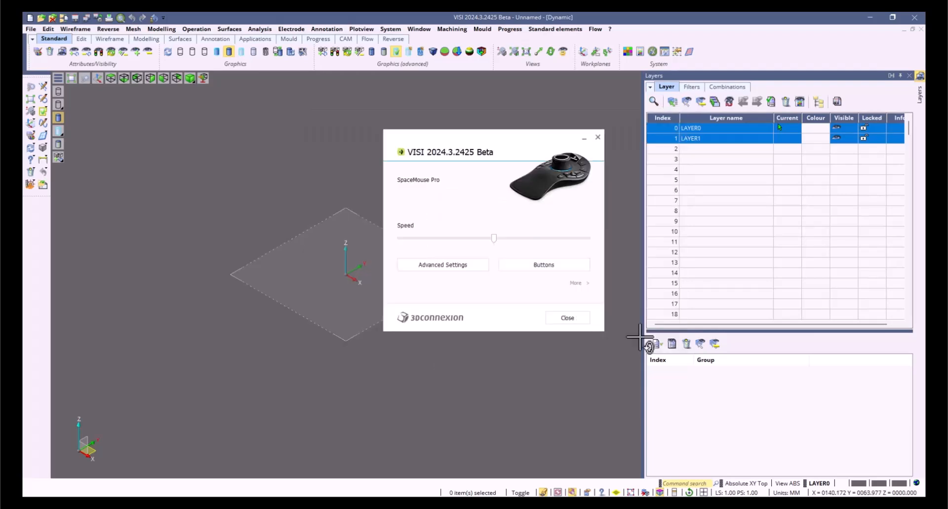
pyautogui.click(598, 137)
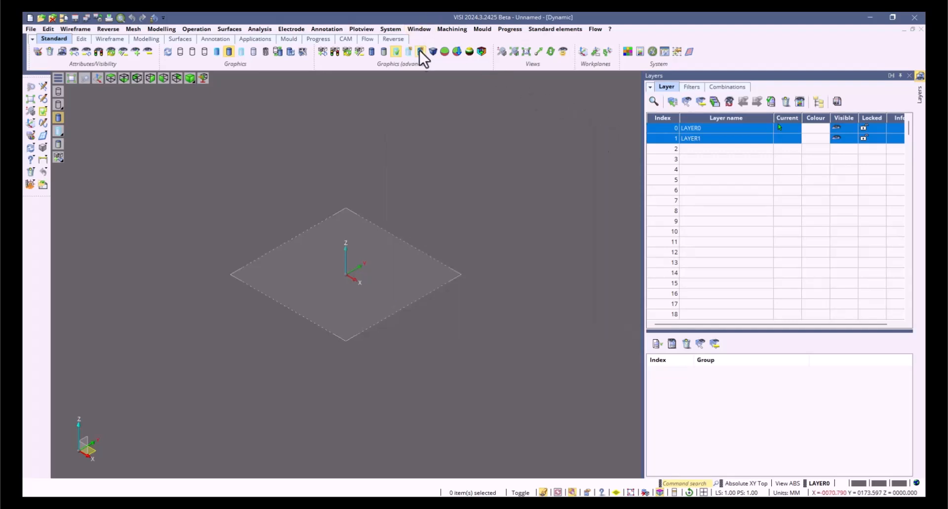
# Try out the Auto Constrained Surface command from its assigned SpaceMouse button and leave it without creating a surface
pyautogui.press('1')
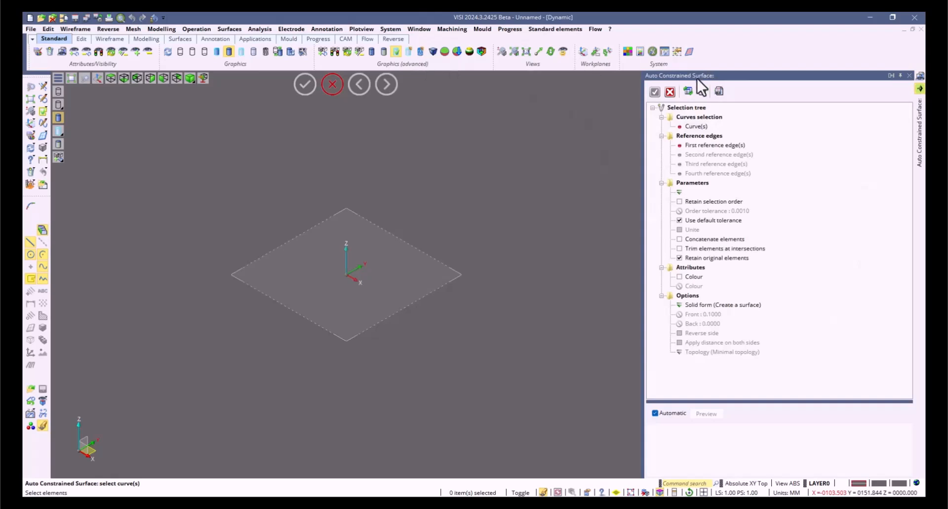
pyautogui.click(910, 75)
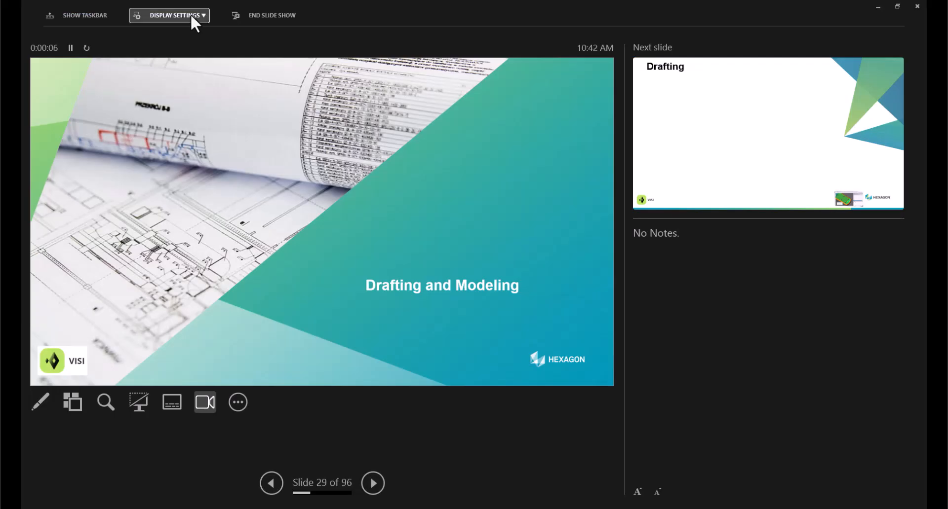
# Switch to the PowerPoint presentation and change its display settings to show the Drafting and Modeling slide full screen instead of presenter view
pyautogui.click(190, 14)
pyautogui.click(191, 14)
pyautogui.click(190, 13)
pyautogui.click(181, 37)
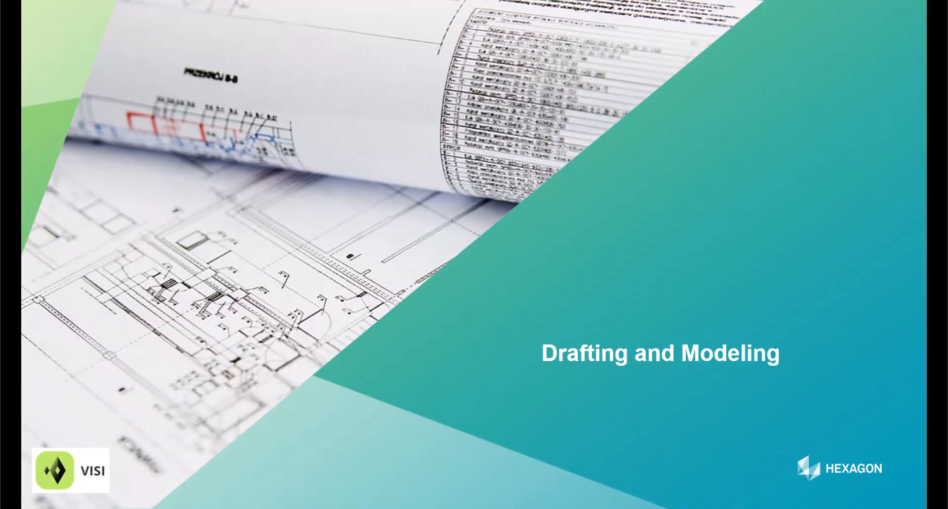
pyautogui.press('Right')
pyautogui.press('Right')
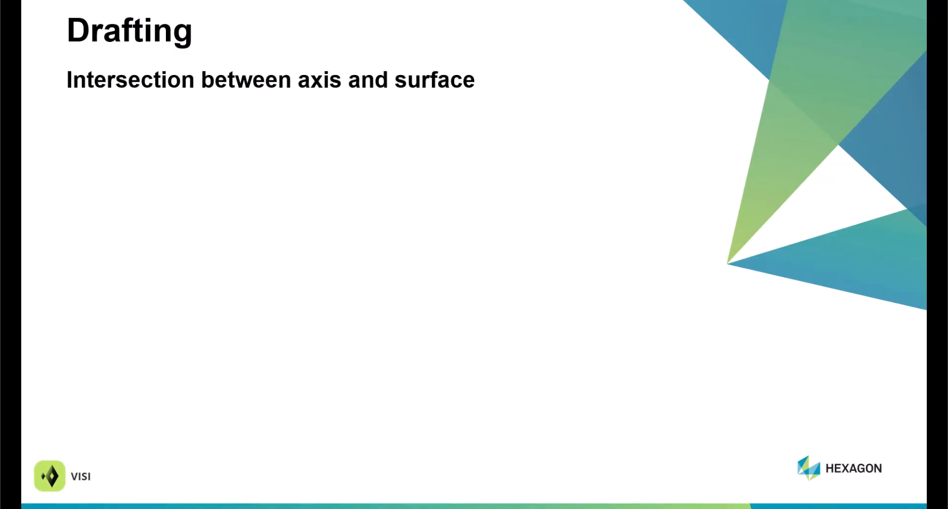
pyautogui.press('Right')
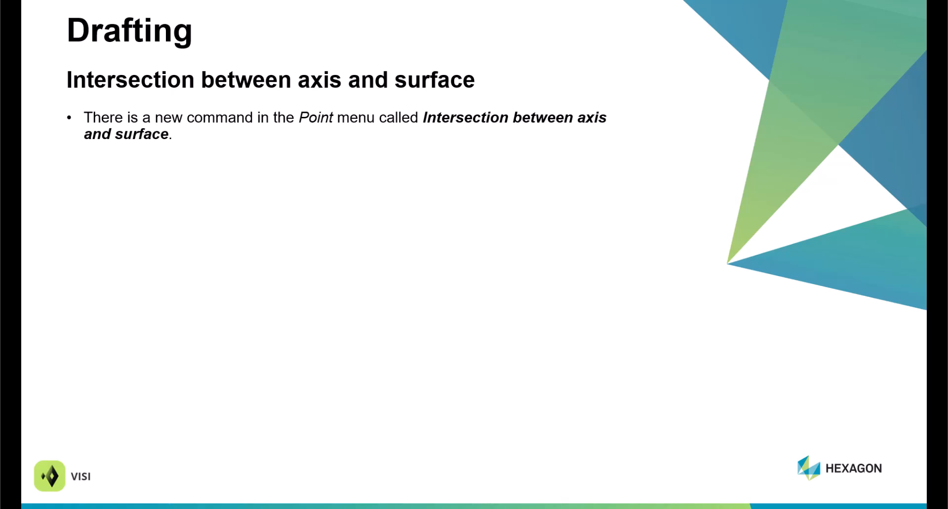
pyautogui.press('Right')
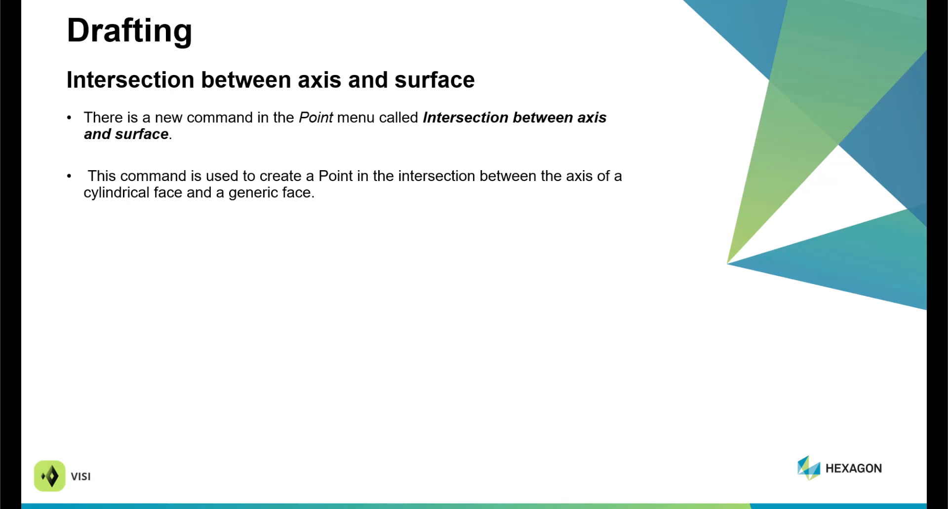
pyautogui.press('Right')
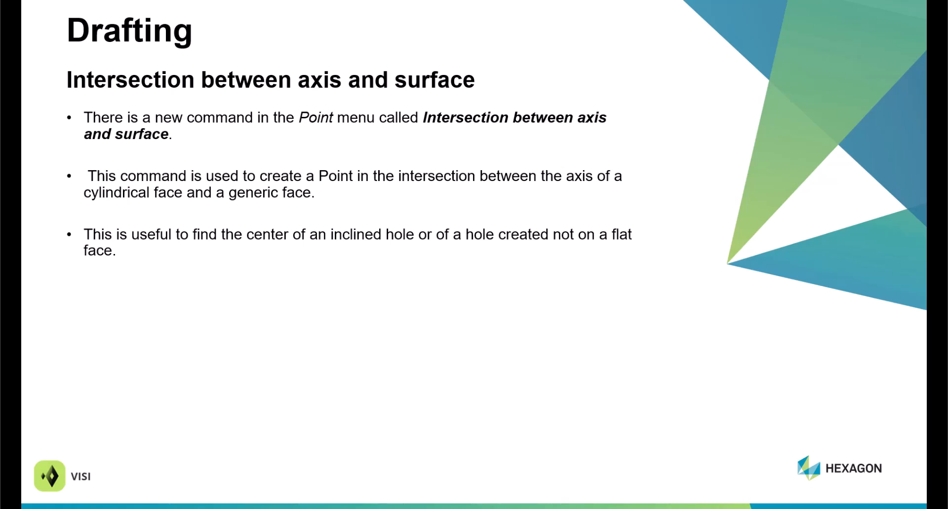
pyautogui.press('Right')
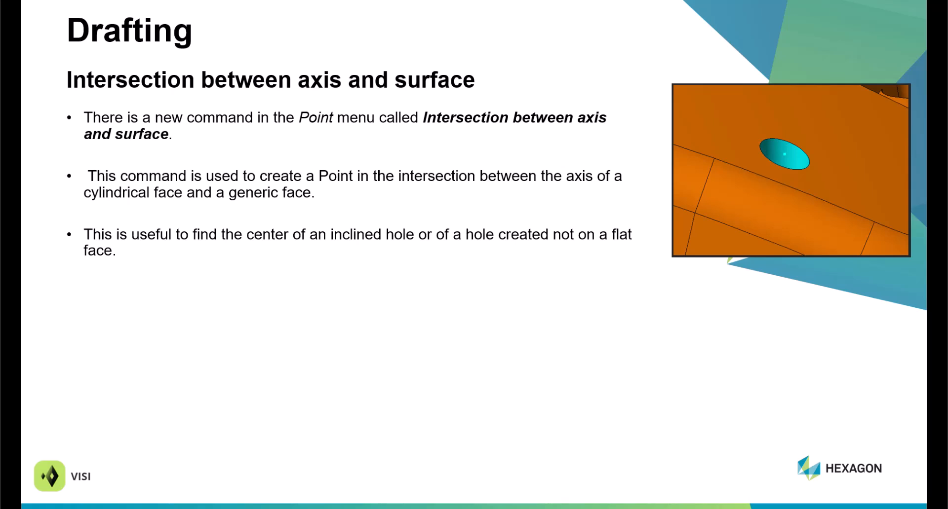
pyautogui.press('Right')
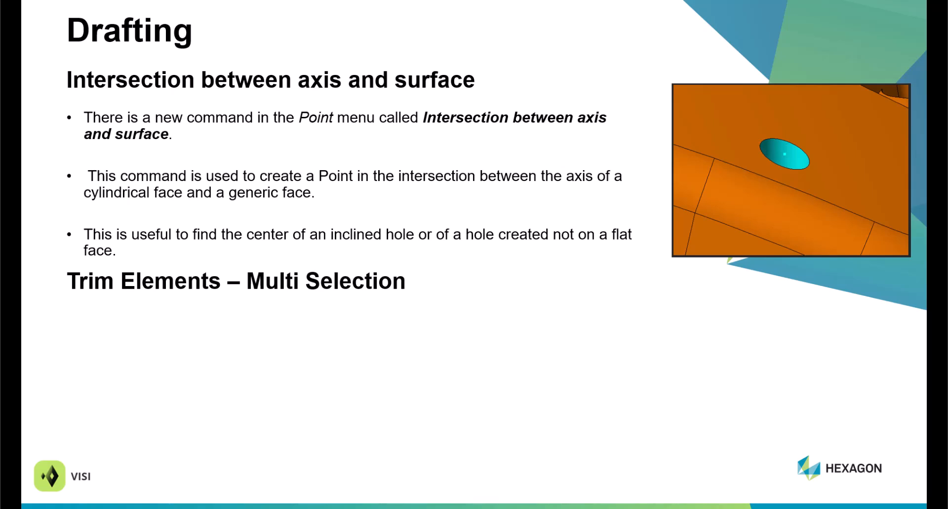
pyautogui.press('Right')
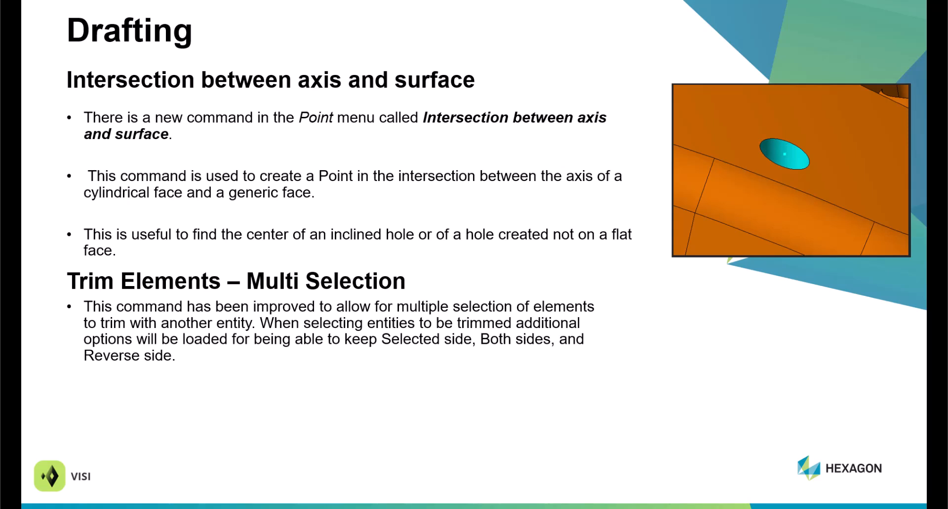
pyautogui.press('Right')
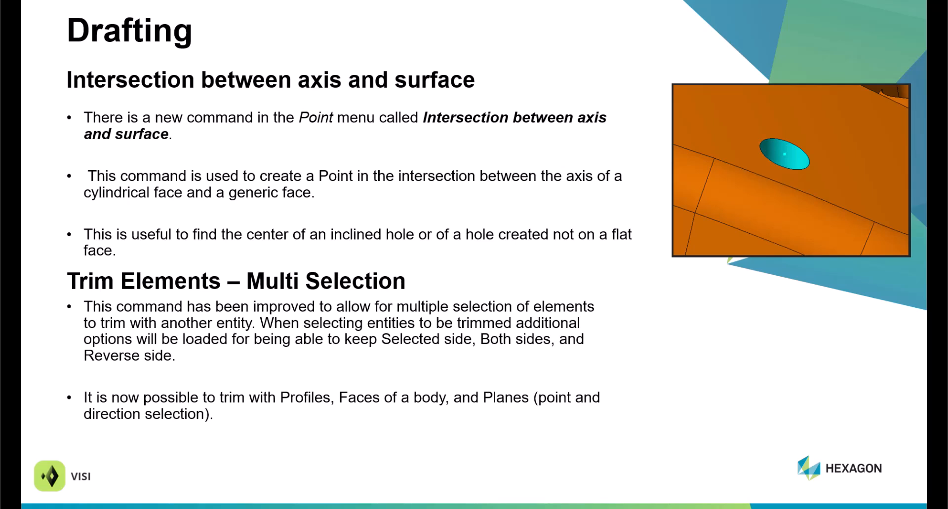
pyautogui.press('Right')
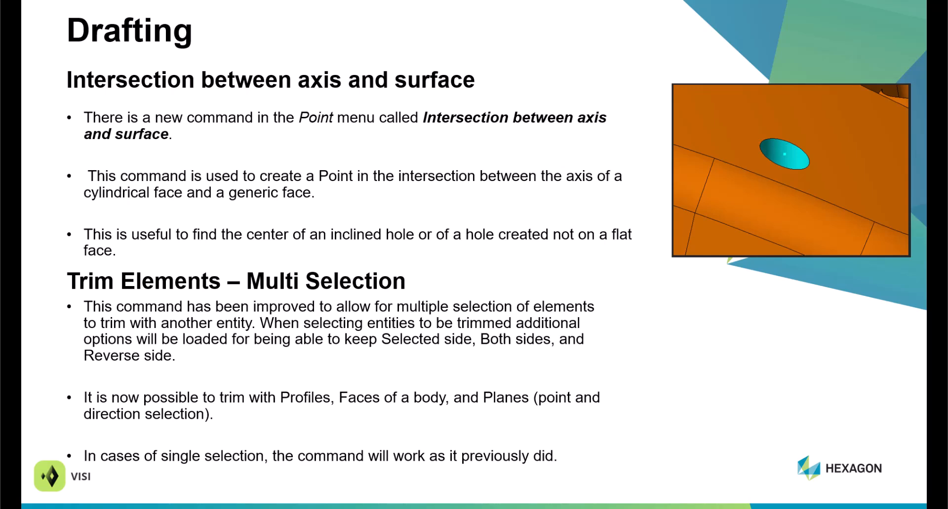
pyautogui.press('Right')
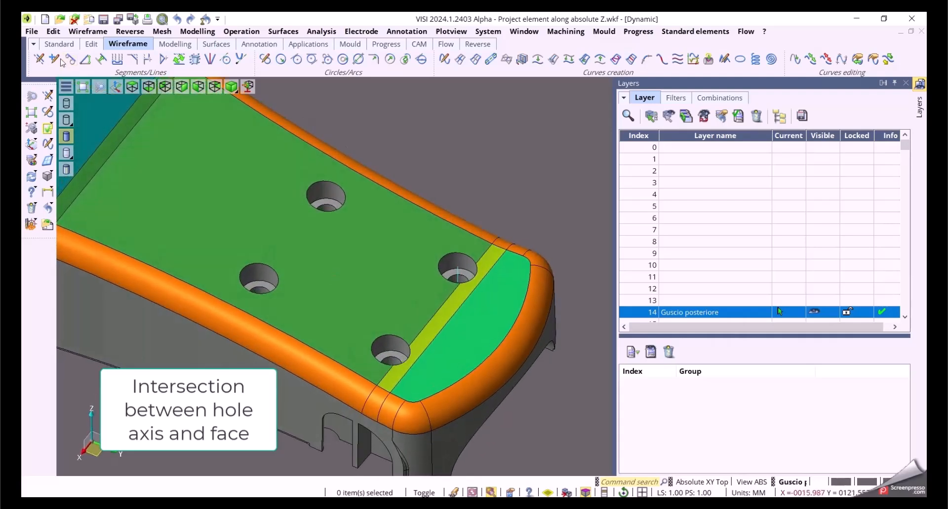
# Use Intersection between axis and surface to create a point where the uppermost hole's axis meets the large green top face
pyautogui.click(58, 60)
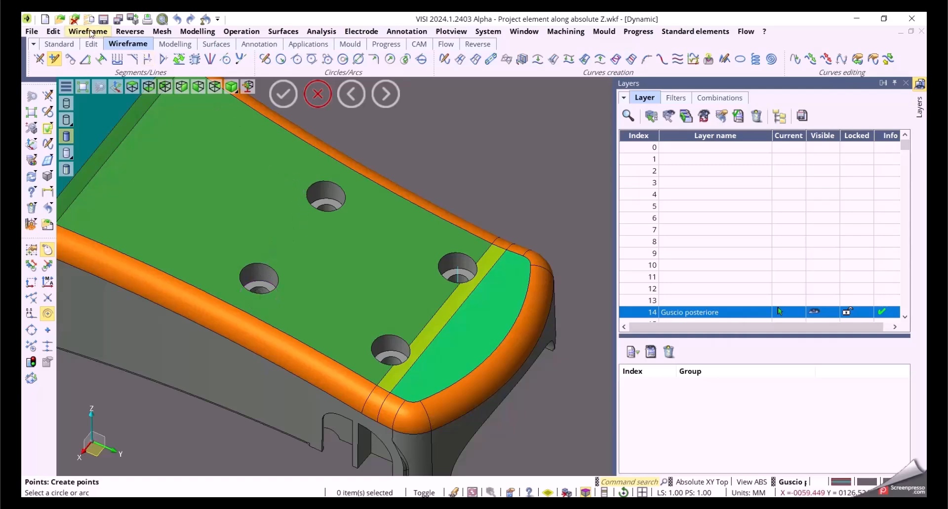
pyautogui.click(87, 31)
pyautogui.moveTo(94, 121)
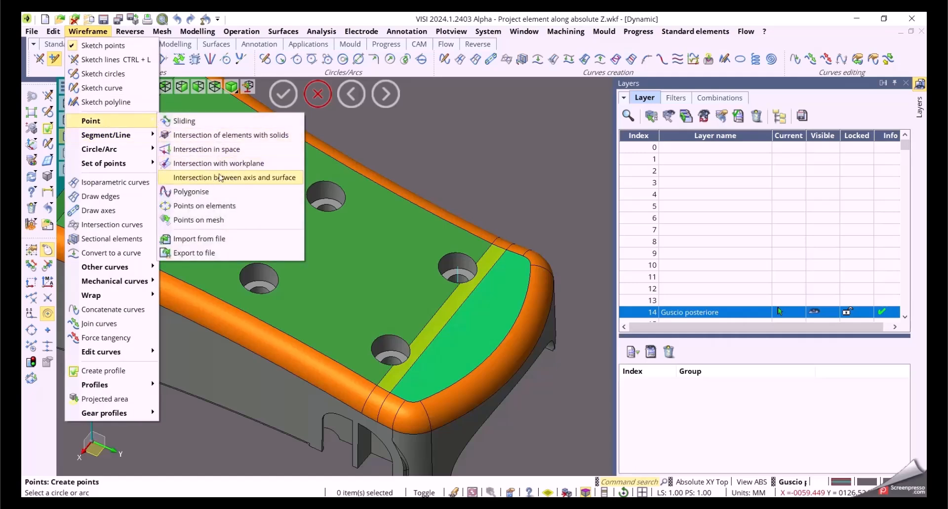
pyautogui.click(220, 178)
pyautogui.scroll(5, 355, 192)
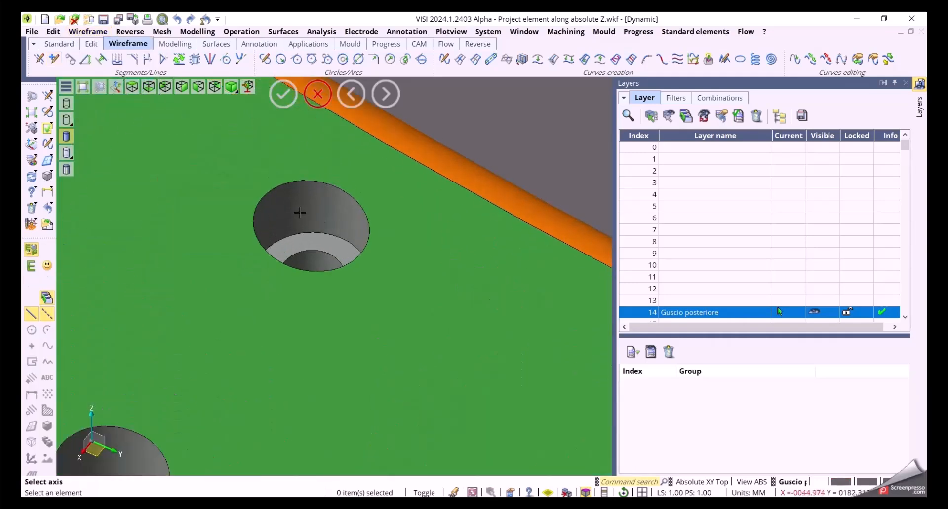
pyautogui.click(297, 213)
pyautogui.click(235, 165)
# Create a second intersection point between the axis of the other hole away from the yellow strip and the green face
pyautogui.scroll(-5, 406, 276)
pyautogui.scroll(6, 277, 380)
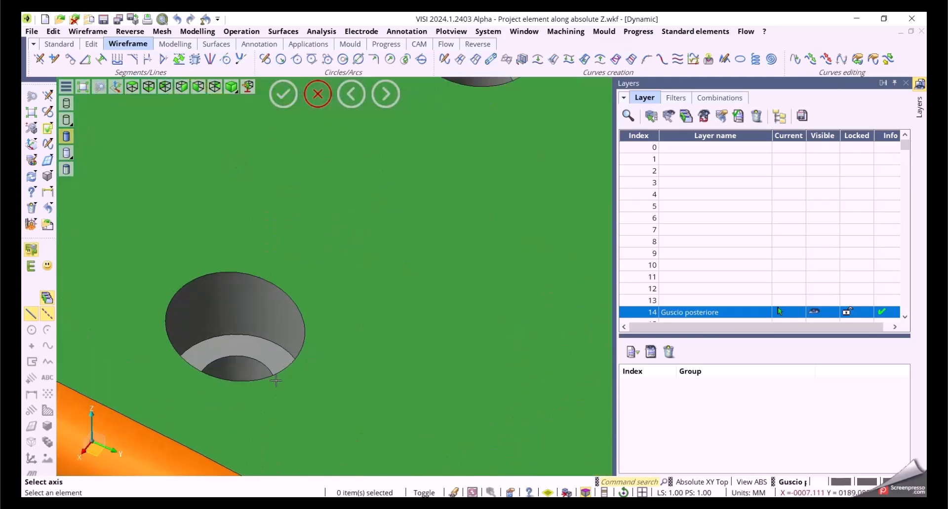
pyautogui.click(244, 368)
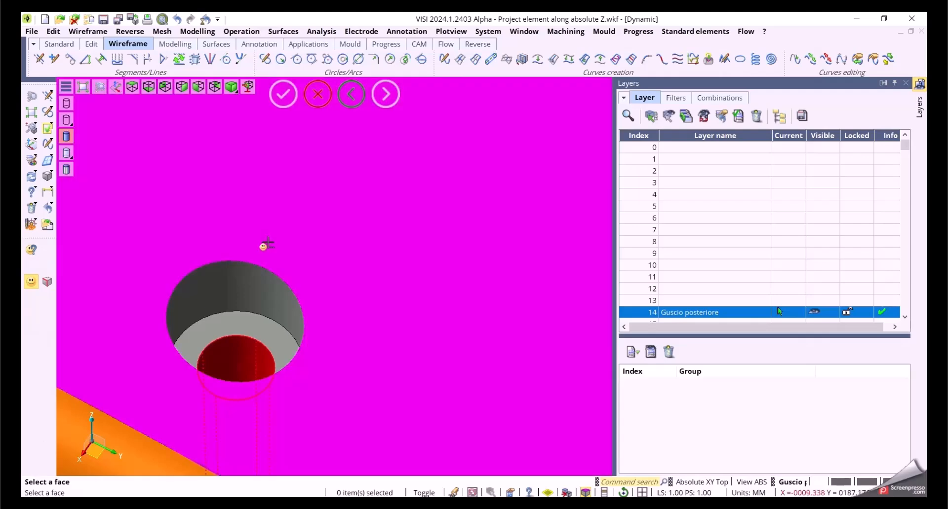
pyautogui.click(268, 242)
pyautogui.moveTo(361, 307); pyautogui.dragTo(370, 279, button='middle')
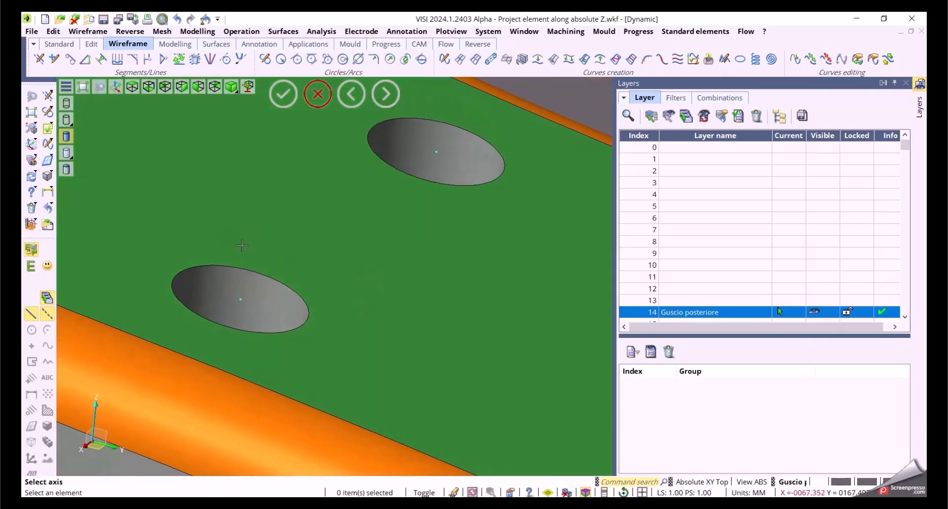
# Create an intersection point between the axis line in the upper hole beside the yellow strip and the green face
pyautogui.scroll(-5, 282, 260)
pyautogui.scroll(6, 336, 247)
pyautogui.scroll(4, 339, 231)
pyautogui.click(302, 210)
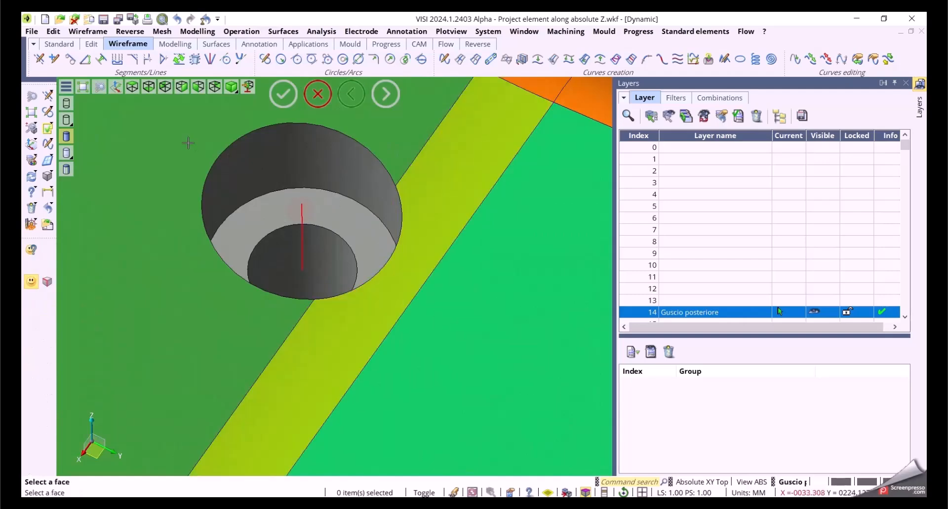
pyautogui.click(180, 142)
pyautogui.moveTo(370, 317); pyautogui.dragTo(384, 291, button='middle')
# Create an intersection point between the axis of the lower hole beside the yellow strip and the green face
pyautogui.scroll(-1, 381, 285)
pyautogui.scroll(-5, 386, 282)
pyautogui.scroll(4, 293, 363)
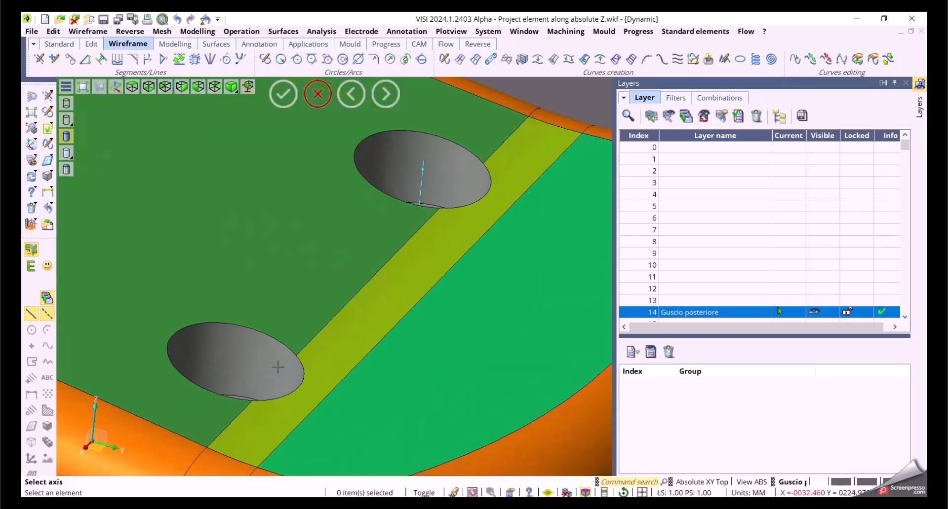
pyautogui.scroll(3, 235, 375)
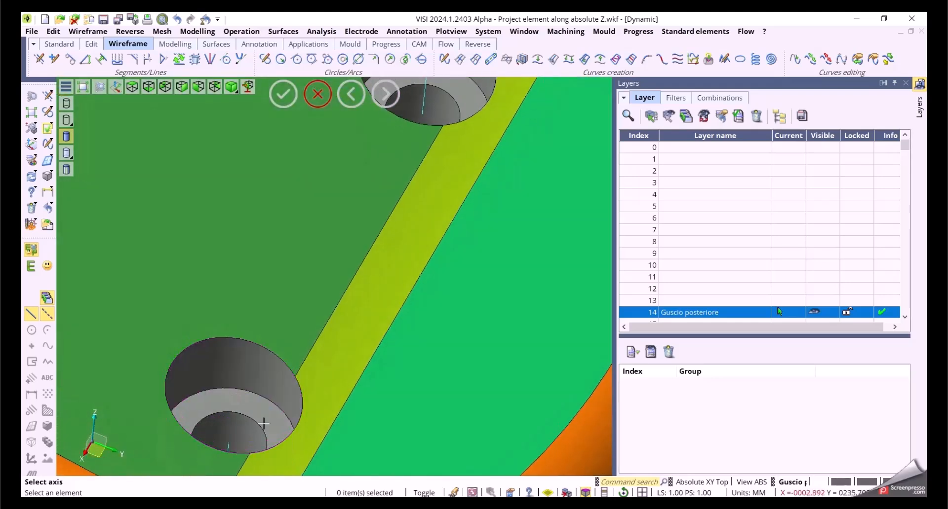
pyautogui.scroll(1, 231, 446)
pyautogui.click(229, 445)
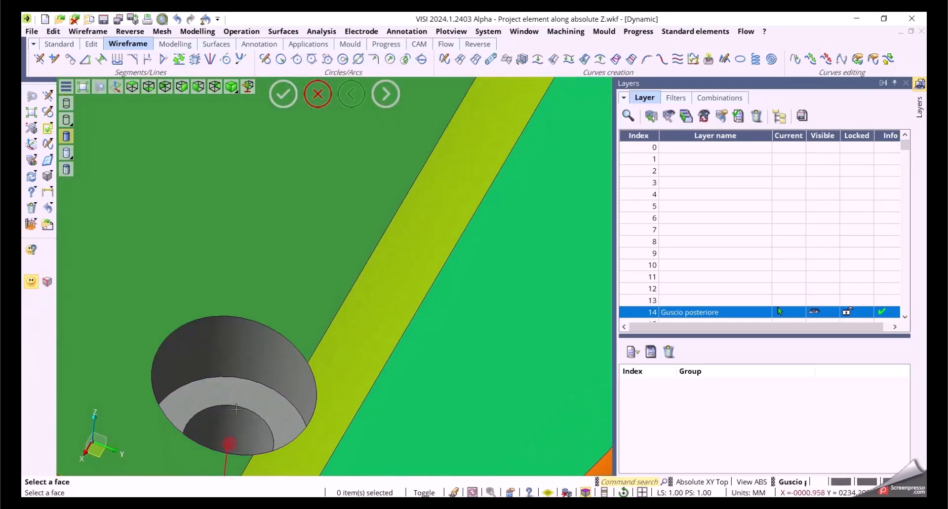
pyautogui.click(249, 286)
pyautogui.scroll(-3, 301, 277)
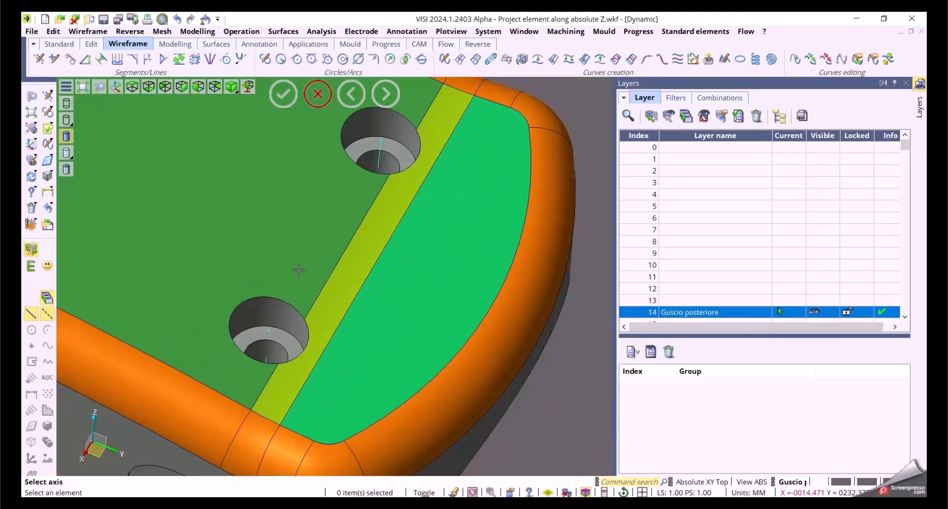
pyautogui.scroll(-3, 374, 326)
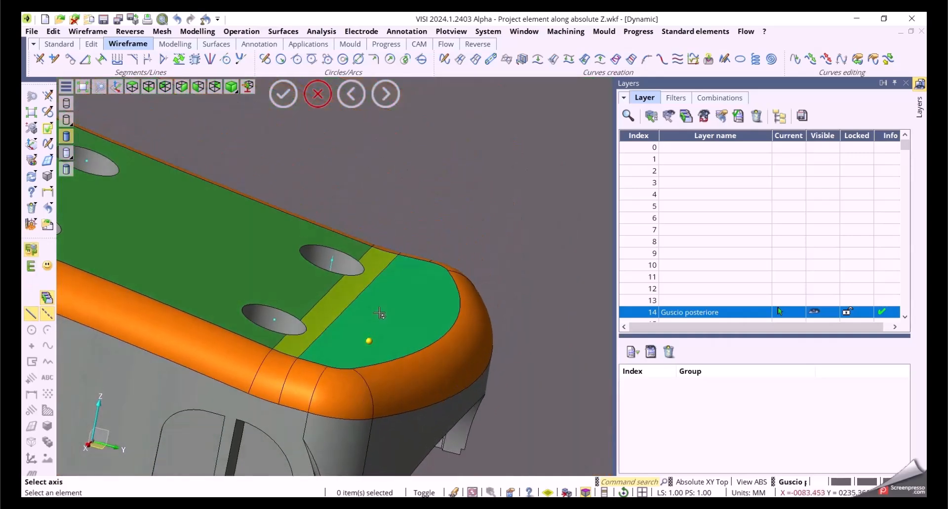
pyautogui.scroll(3, 252, 262)
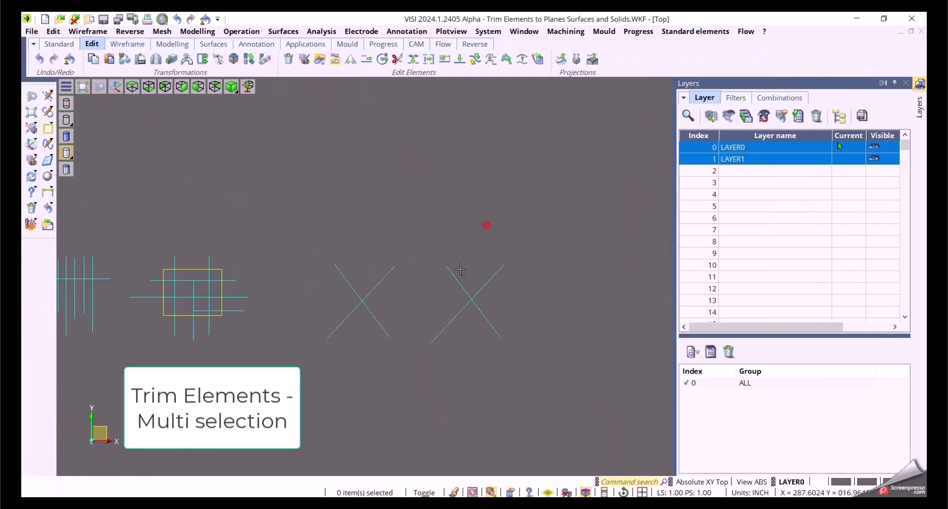
# Trim both pairs of crossing lines to each other, keeping the upper halves of the left pair and the lower halves of the right pair
pyautogui.scroll(3, 460, 270)
pyautogui.moveTo(370, 263); pyautogui.dragTo(441, 212, button='middle')
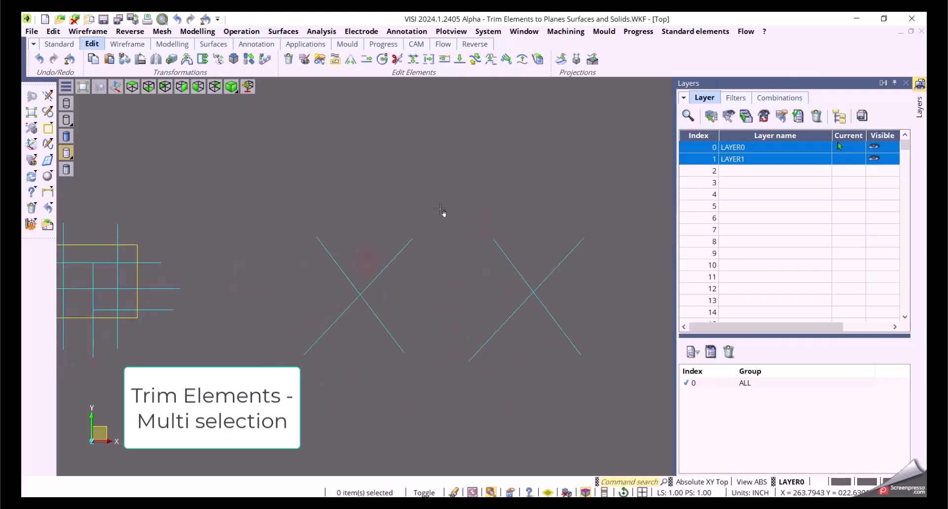
pyautogui.click(350, 59)
pyautogui.click(328, 253)
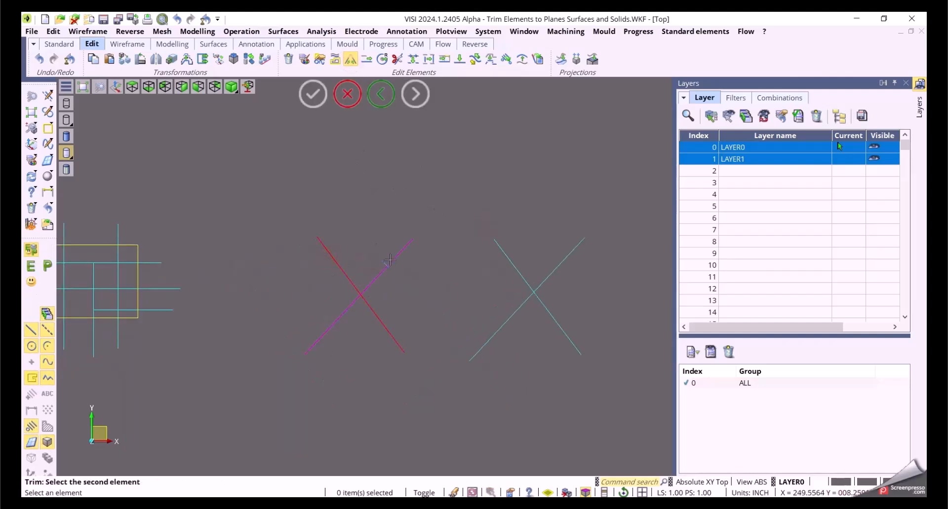
pyautogui.click(390, 262)
pyautogui.click(490, 339)
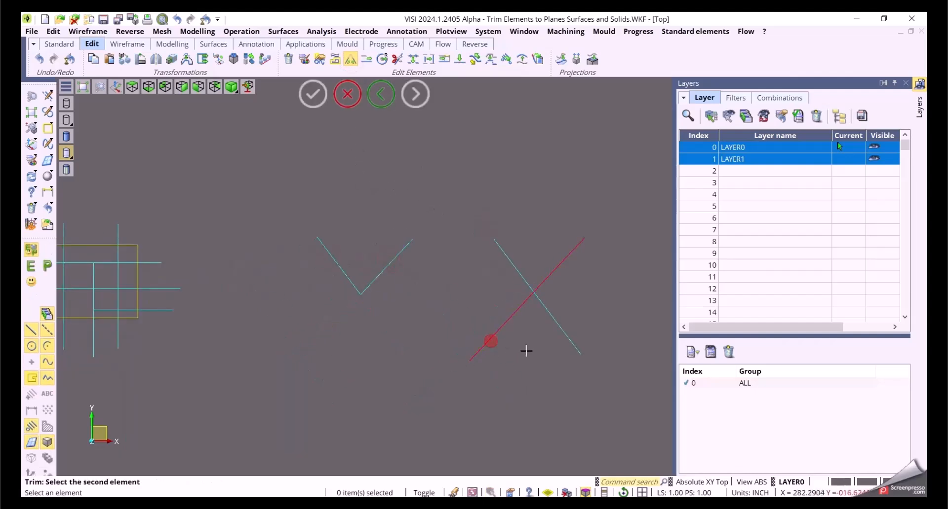
pyautogui.click(556, 326)
# Trim the circle and the horizontal line crossing it to each other, keeping the arc above the line
pyautogui.moveTo(315, 389); pyautogui.dragTo(666, 409, button='middle')
pyautogui.moveTo(277, 390); pyautogui.dragTo(475, 405, button='middle')
pyautogui.moveTo(234, 343); pyautogui.dragTo(361, 356, button='middle')
pyautogui.scroll(5, 372, 346)
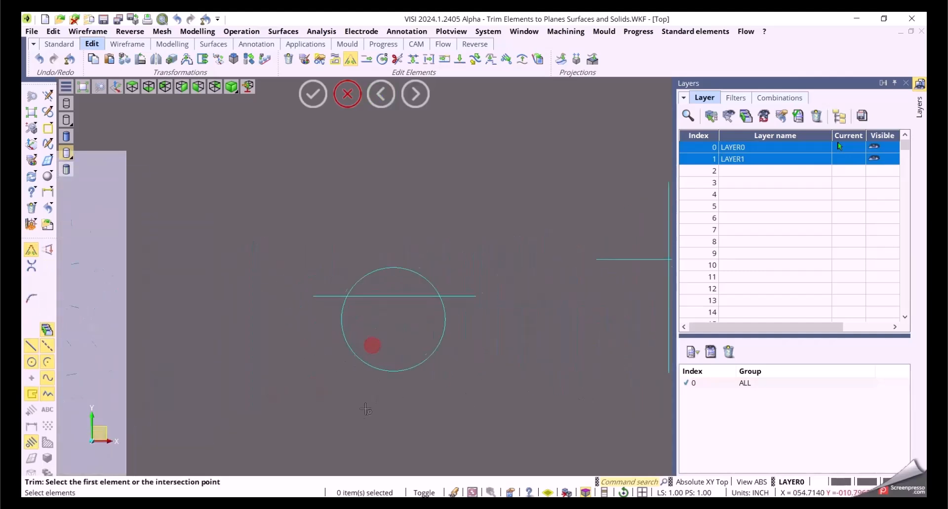
pyautogui.click(354, 276)
pyautogui.click(350, 256)
# Trim the row of vertical lines to the horizontal line that crosses them
pyautogui.scroll(-5, 399, 387)
pyautogui.moveTo(486, 406); pyautogui.dragTo(244, 318, button='middle')
pyautogui.moveTo(478, 216); pyautogui.dragTo(227, 212)
pyautogui.click(274, 243)
# Try reversing the trimmed side, then keep both sides of the vertical lines with the split side coloured yellow and accept the trim
pyautogui.click(733, 134)
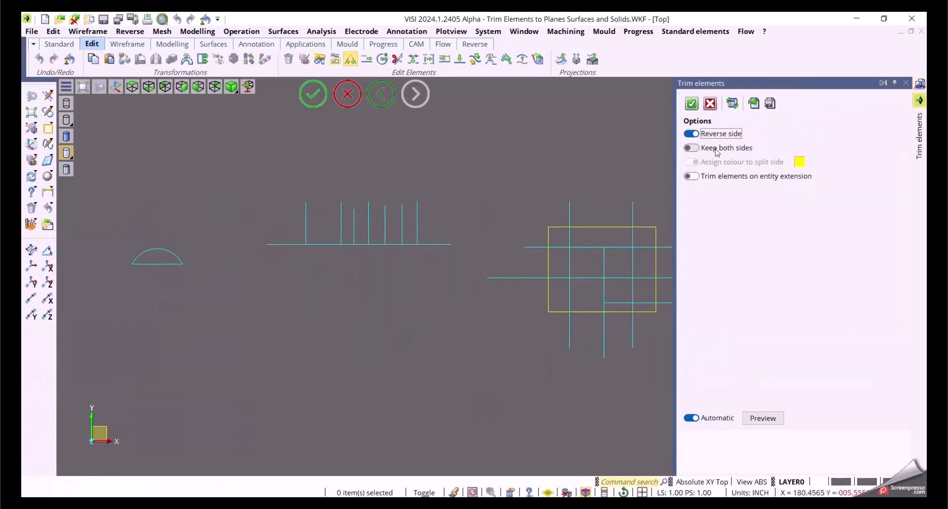
pyautogui.click(716, 150)
pyautogui.click(704, 163)
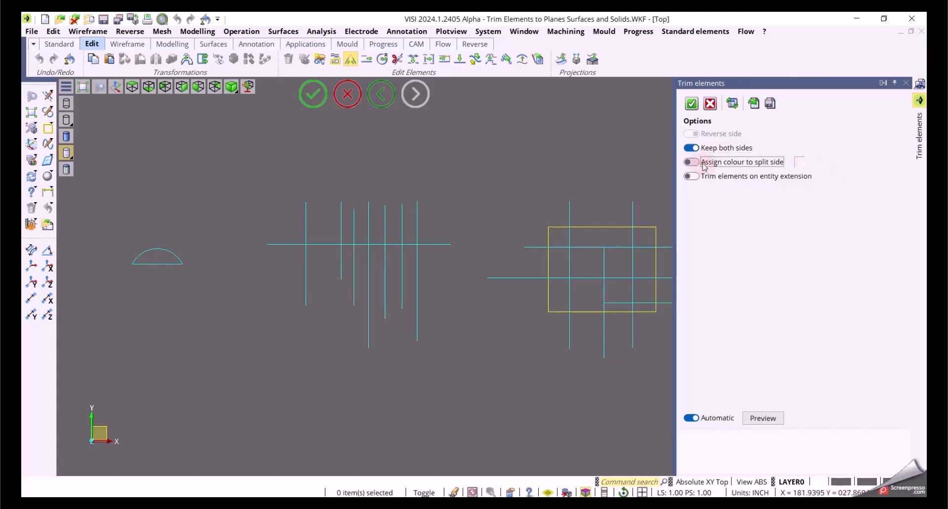
pyautogui.click(692, 162)
pyautogui.moveTo(501, 222); pyautogui.dragTo(374, 253, button='middle')
pyautogui.scroll(2, 533, 299)
pyautogui.moveTo(496, 336); pyautogui.dragTo(546, 385, button='middle')
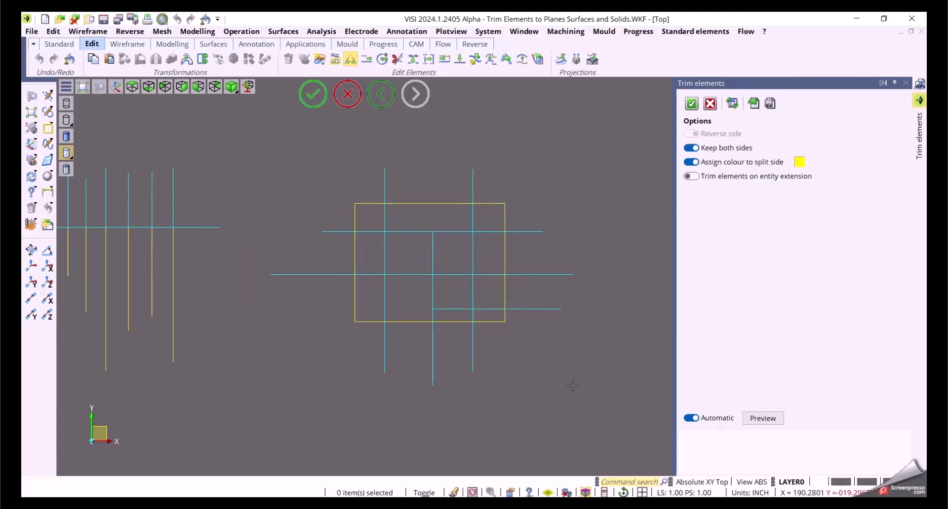
pyautogui.rightClick(573, 386)
# Trim all lines crossing the yellow rectangle to its boundary without keeping both sides, leaving only the segments inside it
pyautogui.moveTo(601, 391); pyautogui.dragTo(282, 146)
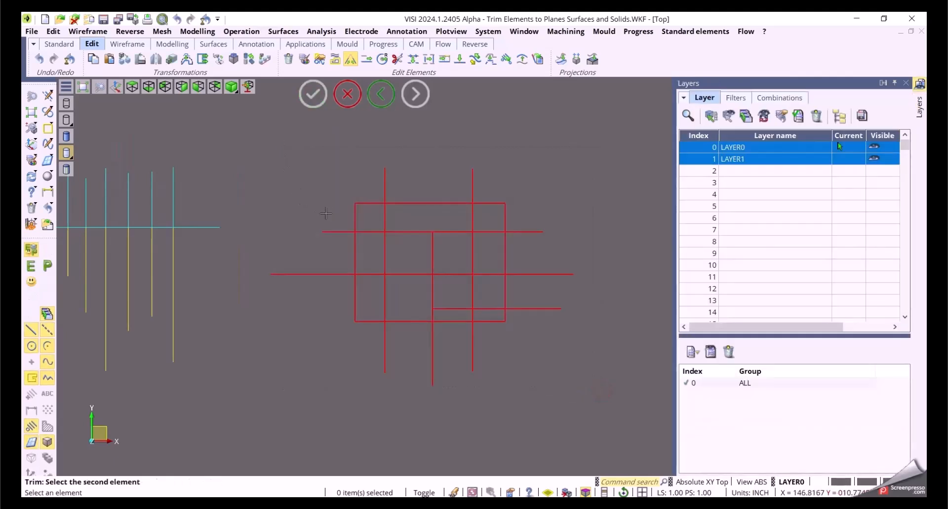
pyautogui.click(355, 218)
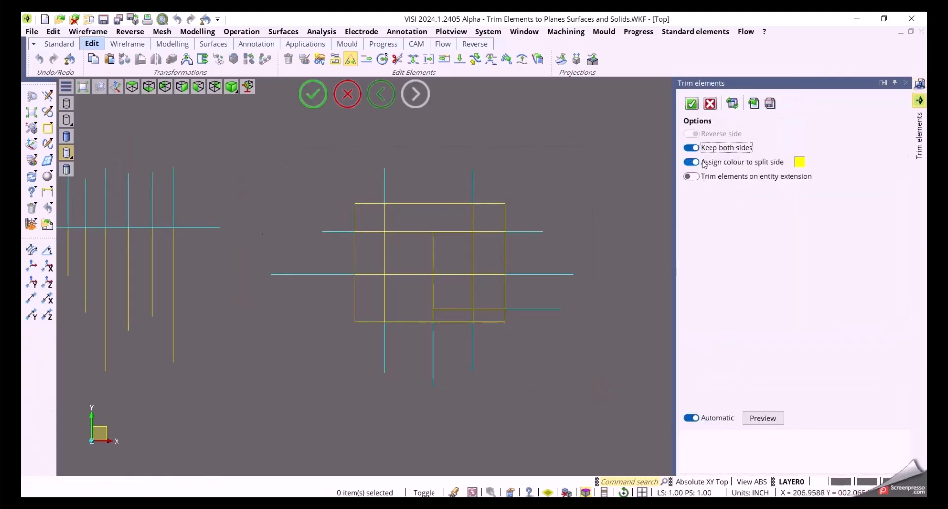
pyautogui.click(692, 148)
pyautogui.click(691, 134)
pyautogui.click(692, 134)
pyautogui.rightClick(566, 255)
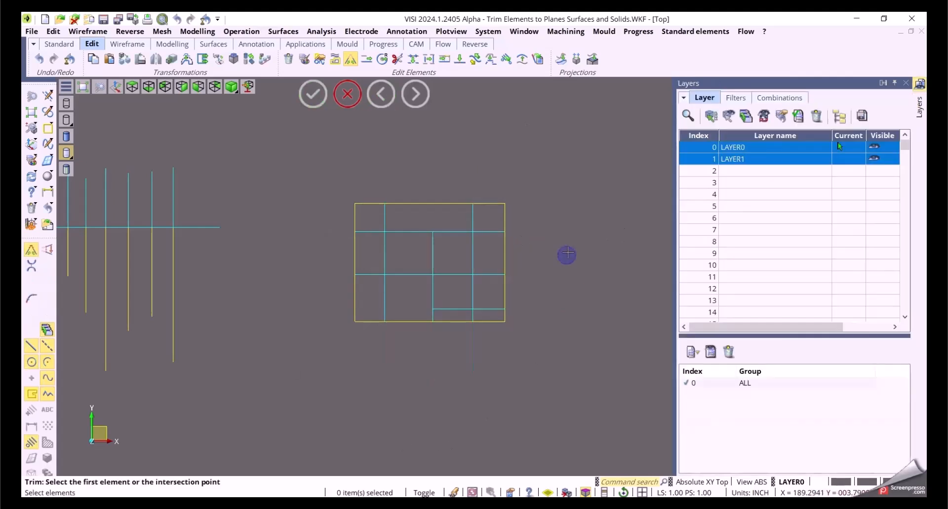
# Try trimming all the small 3D profiles standing on the square plane against that plane
pyautogui.moveTo(563, 344); pyautogui.dragTo(565, 300, button='middle')
pyautogui.moveTo(412, 298); pyautogui.dragTo(664, 304, button='middle')
pyautogui.press('F5')
pyautogui.moveTo(140, 200); pyautogui.dragTo(313, 395, button='middle')
pyautogui.scroll(4, 374, 375)
pyautogui.moveTo(374, 376); pyautogui.dragTo(453, 344, button='middle')
pyautogui.moveTo(224, 131); pyautogui.dragTo(479, 401)
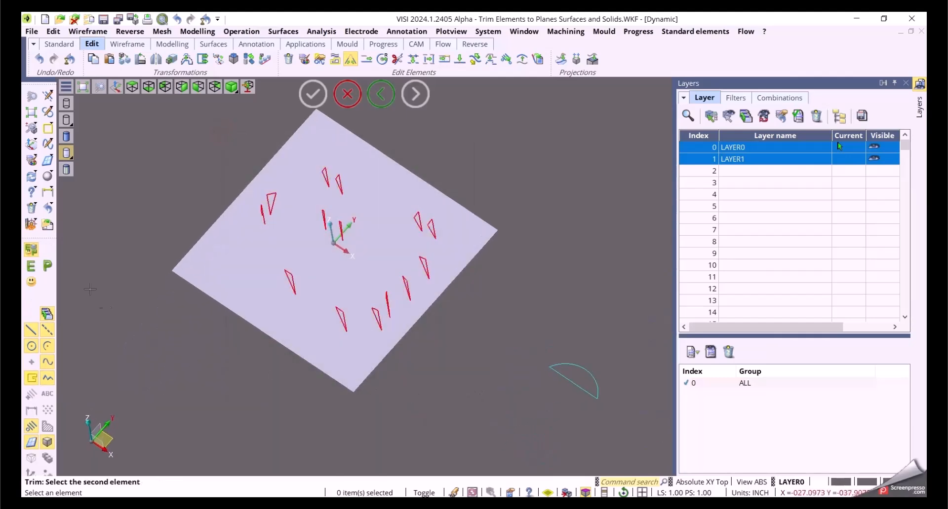
pyautogui.click(232, 280)
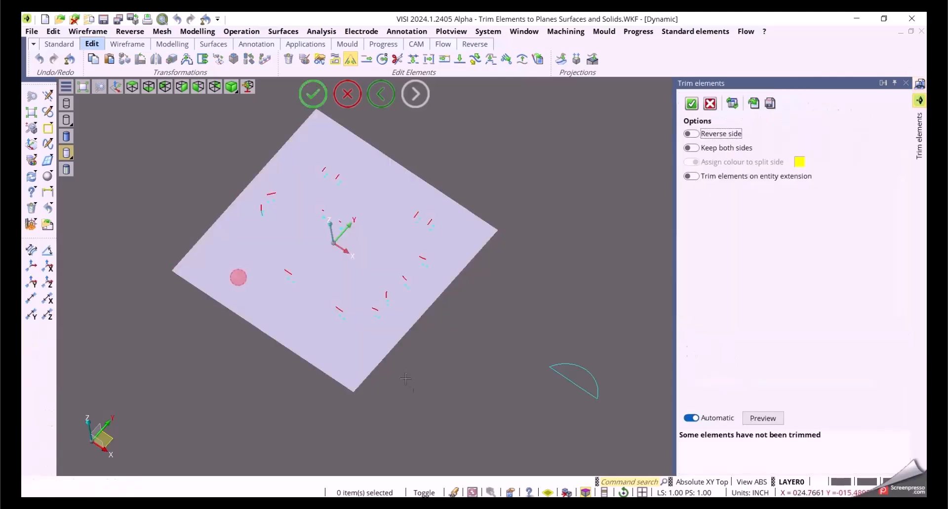
# Try the plane trim with the side reversed and with both sides kept, then cancel the trim
pyautogui.moveTo(423, 396); pyautogui.dragTo(466, 364, button='middle')
pyautogui.click(711, 134)
pyautogui.scroll(5, 414, 391)
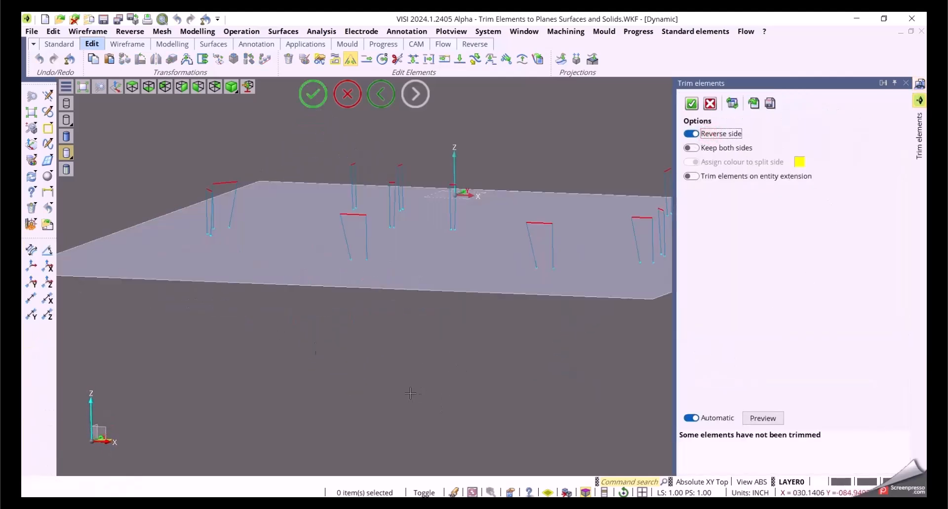
pyautogui.moveTo(413, 391); pyautogui.dragTo(397, 393, button='middle')
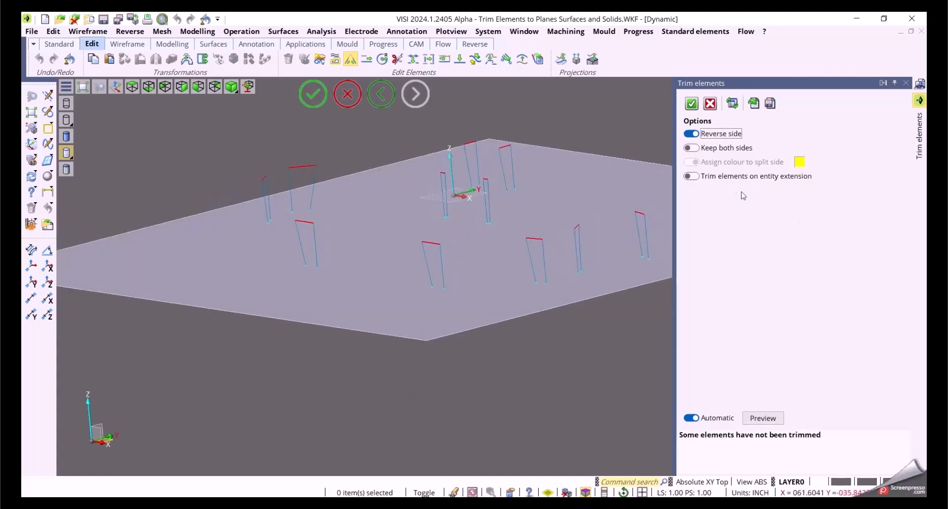
pyautogui.click(711, 149)
pyautogui.moveTo(560, 385)
pyautogui.mouseDown(button='middle')
pyautogui.moveTo(575, 370)
pyautogui.moveTo(571, 389)
pyautogui.mouseUp(button='middle')
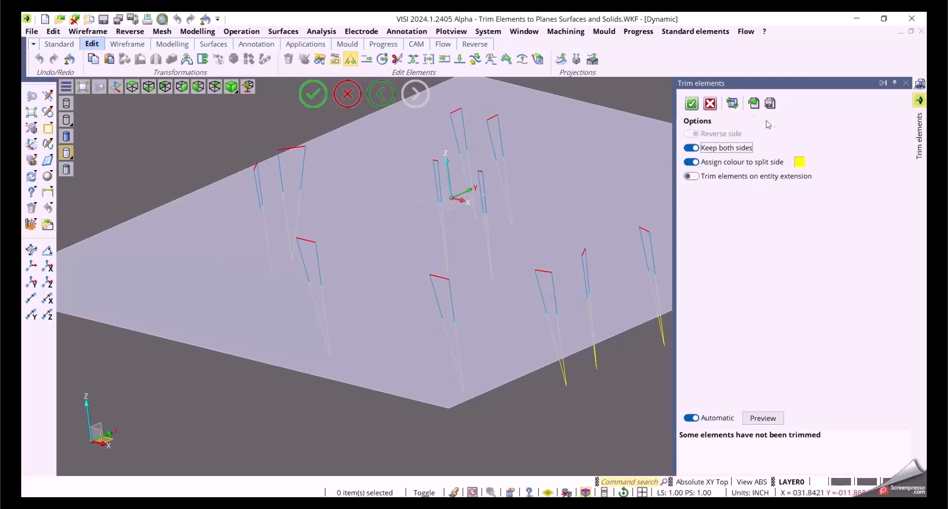
pyautogui.click(710, 104)
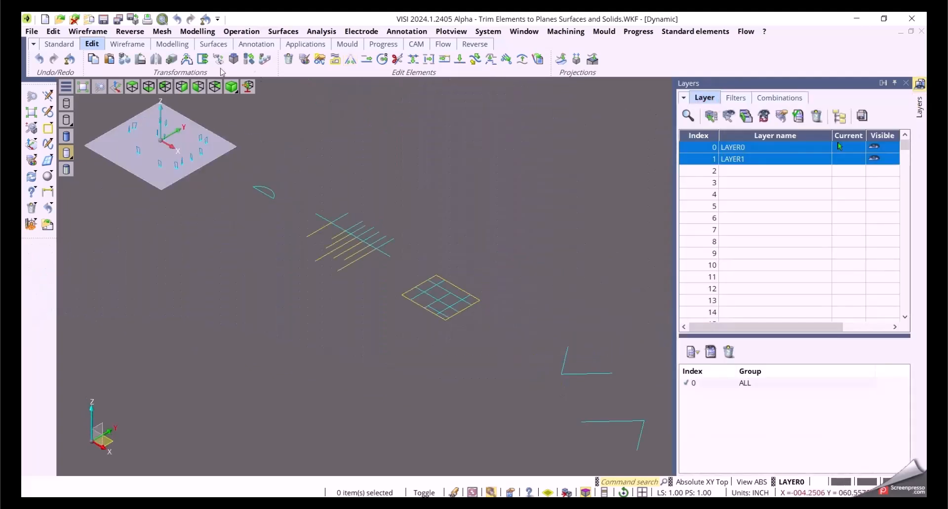
# Hide the square plane with Switch visibility, leaving the 3D profiles displayed
pyautogui.click(55, 44)
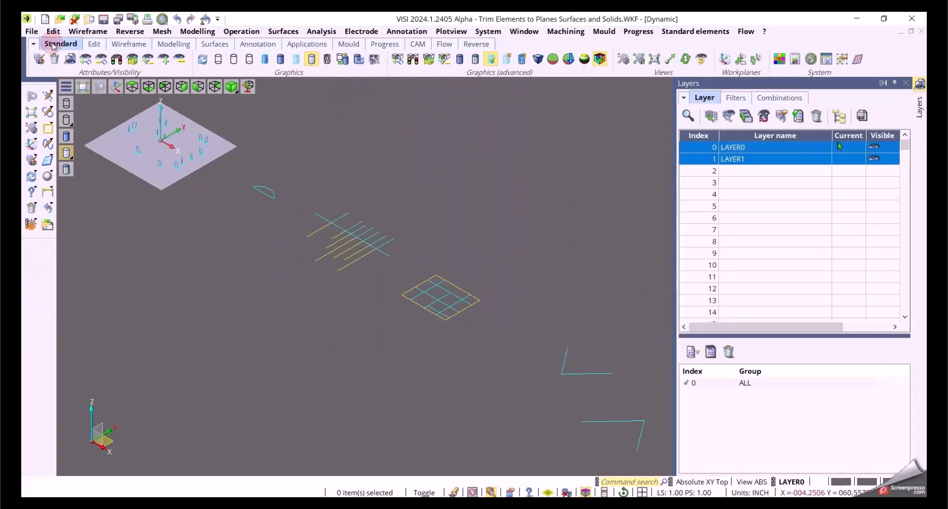
pyautogui.click(118, 64)
pyautogui.moveTo(131, 97); pyautogui.dragTo(298, 173, button='middle')
pyautogui.scroll(6, 297, 174)
pyautogui.moveTo(216, 266); pyautogui.dragTo(183, 159, button='middle')
# Trim all the 3D profiles with a dynamic plane placed at a front profile, keeping both sides and colouring the split side yellow
pyautogui.rightClick(173, 173)
pyautogui.moveTo(247, 195)
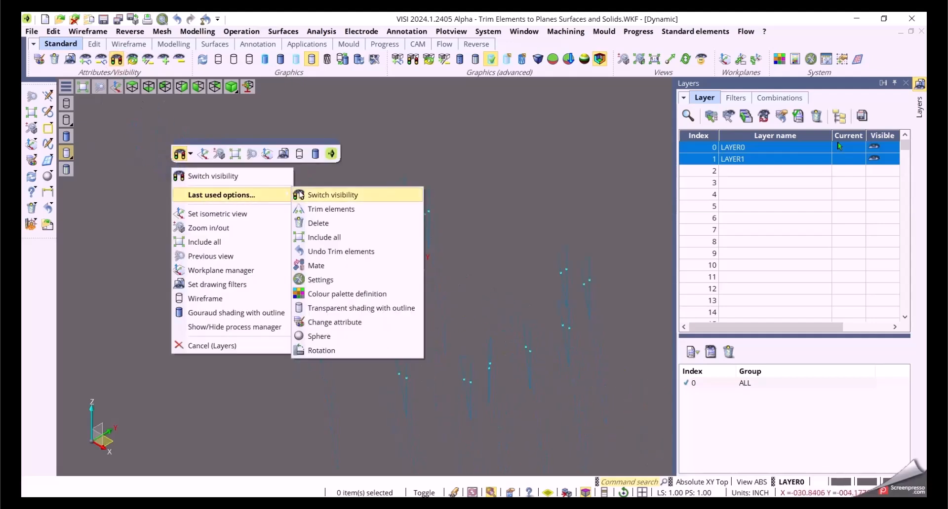
pyautogui.click(311, 209)
pyautogui.moveTo(221, 141); pyautogui.dragTo(627, 461)
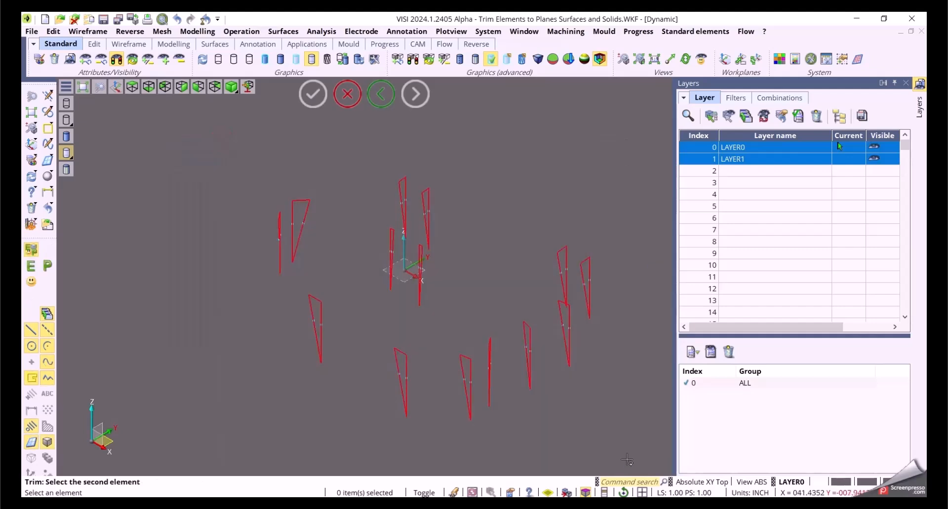
pyautogui.click(472, 381)
pyautogui.click(497, 222)
pyautogui.moveTo(383, 199); pyautogui.dragTo(408, 221, button='middle')
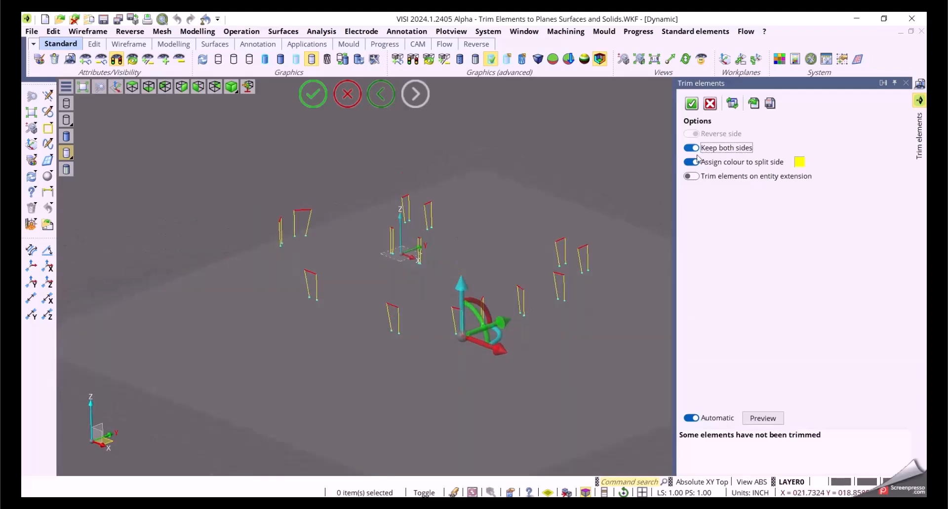
# Shift the dynamic trimming plane along its Z axis to change where the 3D profiles are cut
pyautogui.moveTo(462, 288)
pyautogui.mouseDown()
pyautogui.moveTo(464, 260)
pyautogui.moveTo(467, 285)
pyautogui.mouseUp()
pyautogui.moveTo(495, 278); pyautogui.dragTo(498, 232, button='middle')
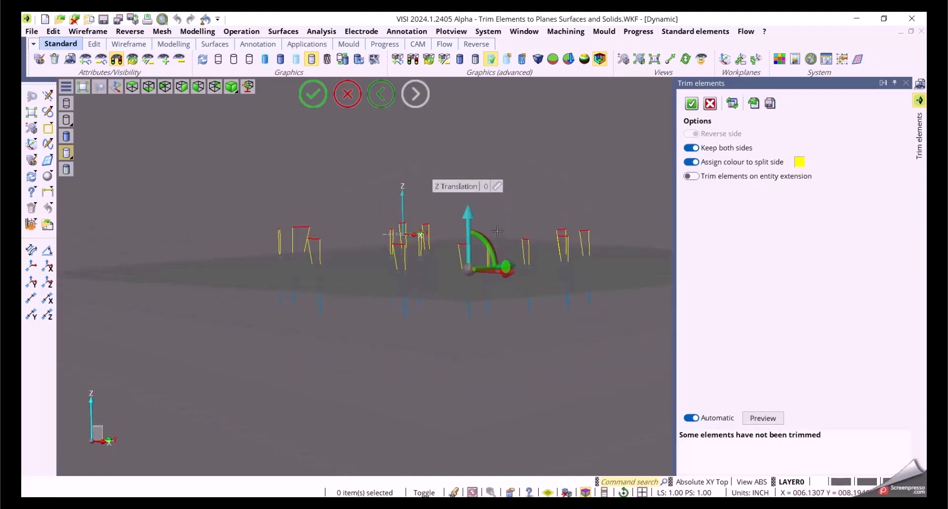
pyautogui.moveTo(472, 212); pyautogui.dragTo(472, 223)
pyautogui.press('Home')
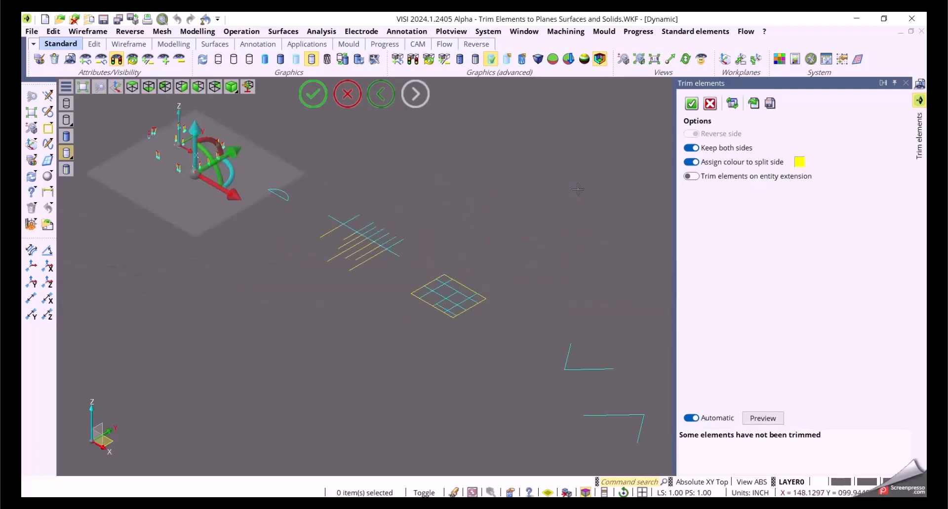
# Accept the dynamic-plane trim and look over the split 3D profiles and the other trimmed wireframe elements
pyautogui.rightClick(345, 144)
pyautogui.moveTo(229, 206); pyautogui.dragTo(419, 267, button='middle')
pyautogui.moveTo(436, 193); pyautogui.dragTo(508, 305, button='middle')
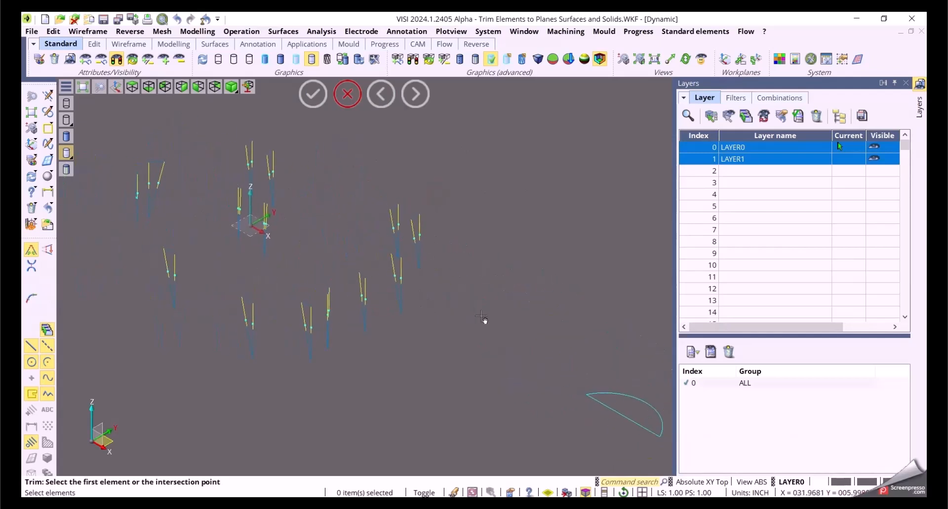
pyautogui.moveTo(423, 394)
pyautogui.mouseDown(button='middle')
pyautogui.moveTo(405, 349)
pyautogui.moveTo(279, 249)
pyautogui.moveTo(268, 254)
pyautogui.mouseUp(button='middle')
pyautogui.scroll(-3, 405, 349)
pyautogui.scroll(-1, 275, 315)
pyautogui.moveTo(285, 351)
pyautogui.mouseDown(button='middle')
pyautogui.moveTo(264, 308)
pyautogui.moveTo(299, 313)
pyautogui.mouseUp(button='middle')
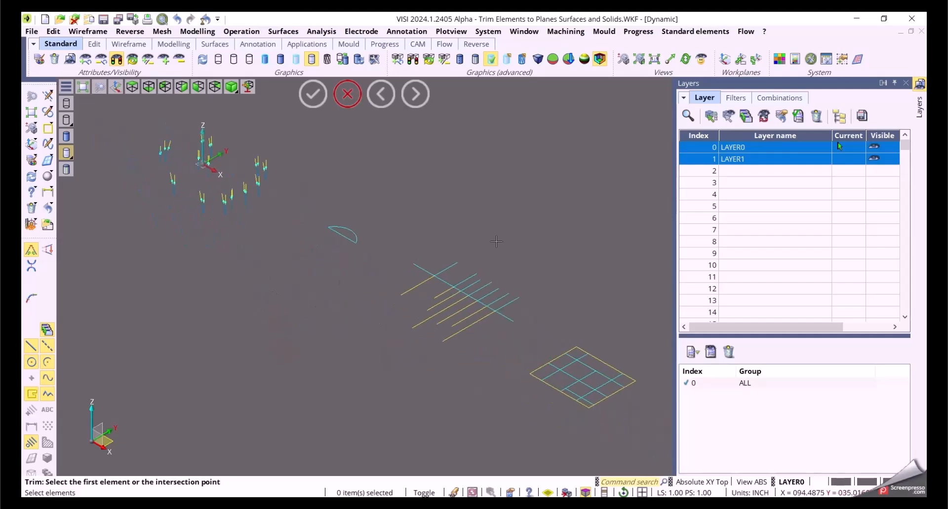
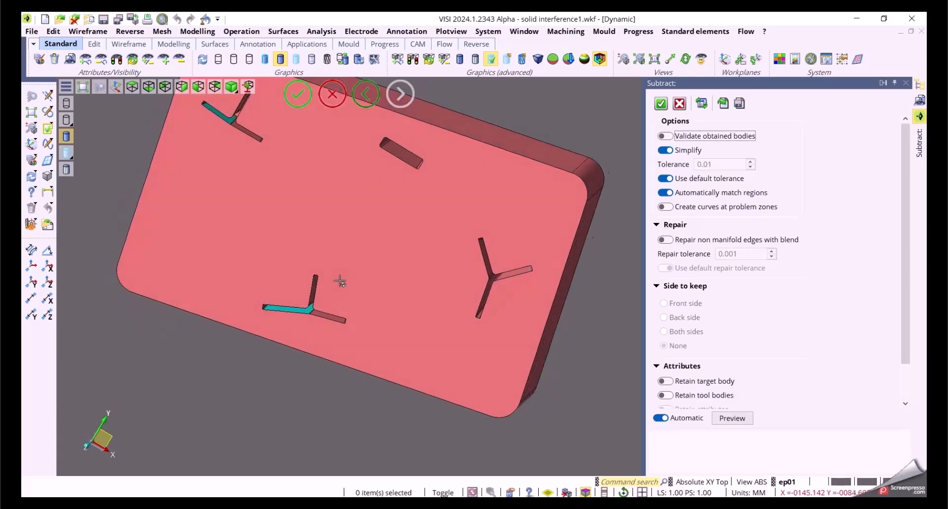
# Turn on Preserve body colour for the subtraction so the pocket faces take the tool bodies' colours
pyautogui.scroll(3, 231, 135)
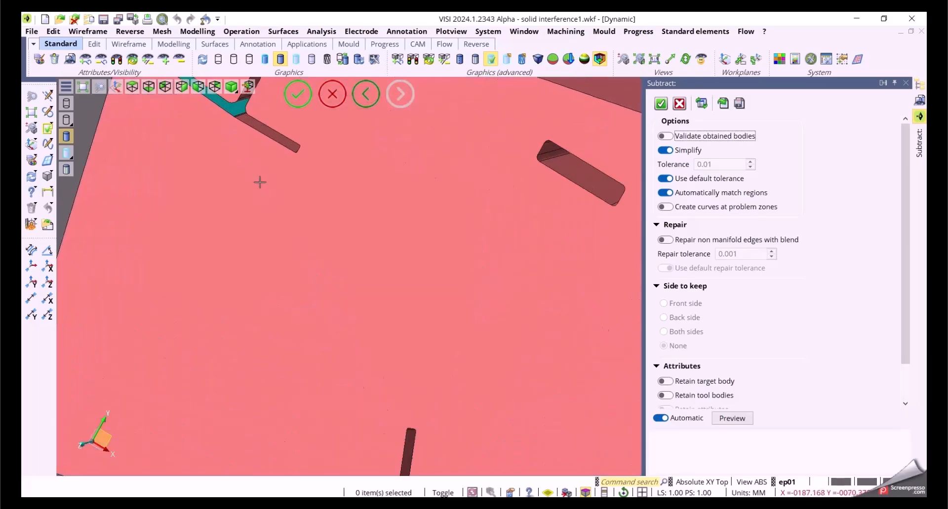
pyautogui.scroll(-5, 261, 173)
pyautogui.moveTo(504, 321); pyautogui.dragTo(527, 331, button='middle')
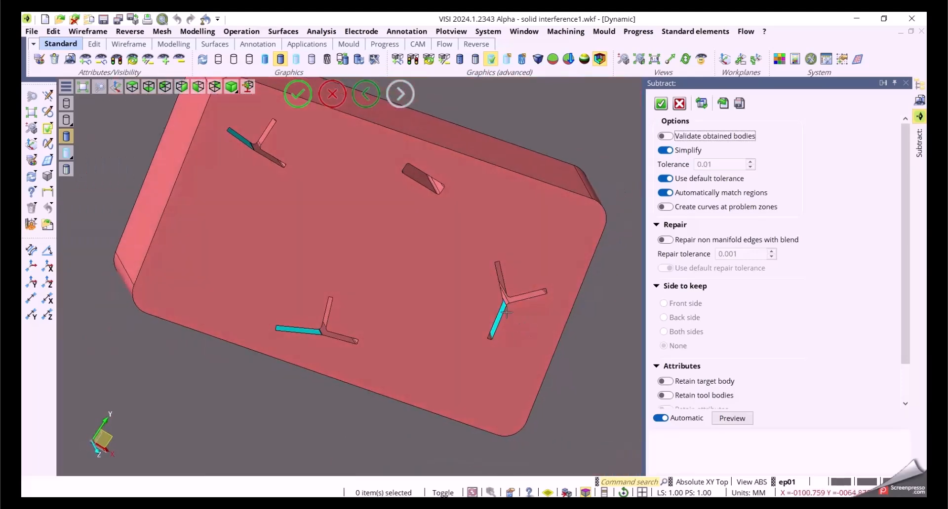
pyautogui.scroll(2, 507, 312)
pyautogui.scroll(-4, 503, 314)
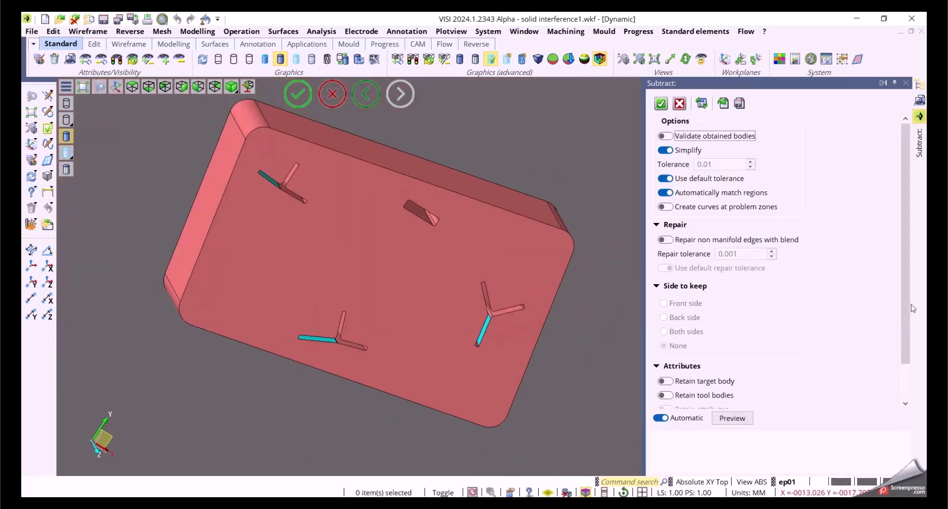
pyautogui.scroll(-2, 911, 309)
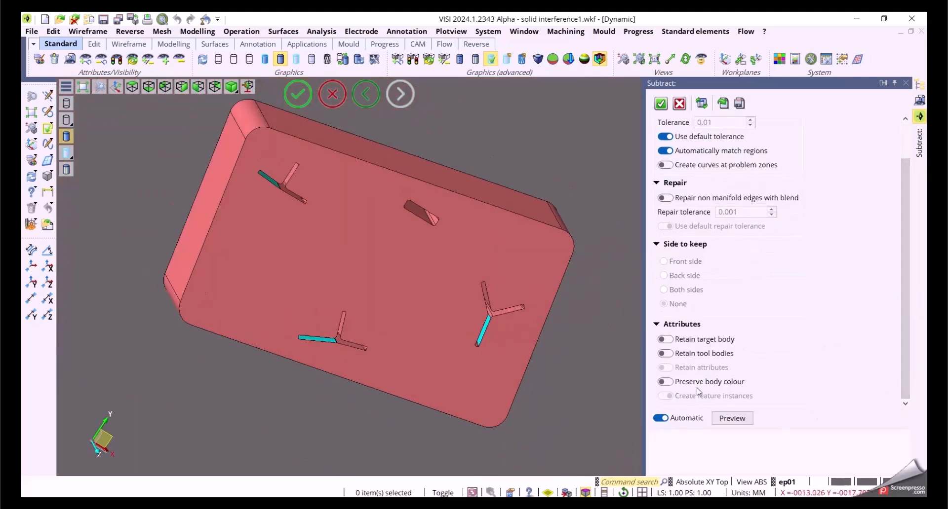
pyautogui.click(666, 382)
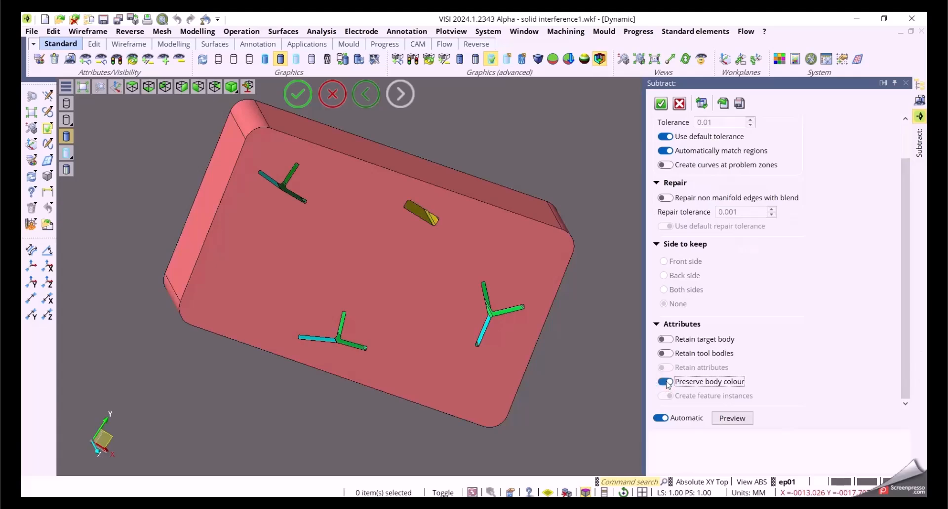
# Inspect the coloured pockets, accept the subtraction from the pink block, and undo it to restore the tool bodies
pyautogui.moveTo(576, 365); pyautogui.dragTo(545, 339, button='middle')
pyautogui.scroll(5, 546, 340)
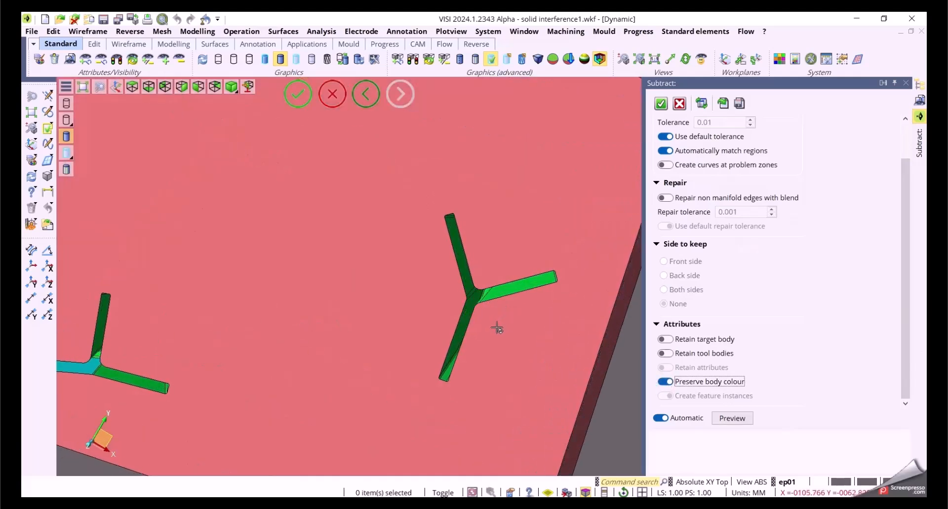
pyautogui.scroll(-5, 346, 343)
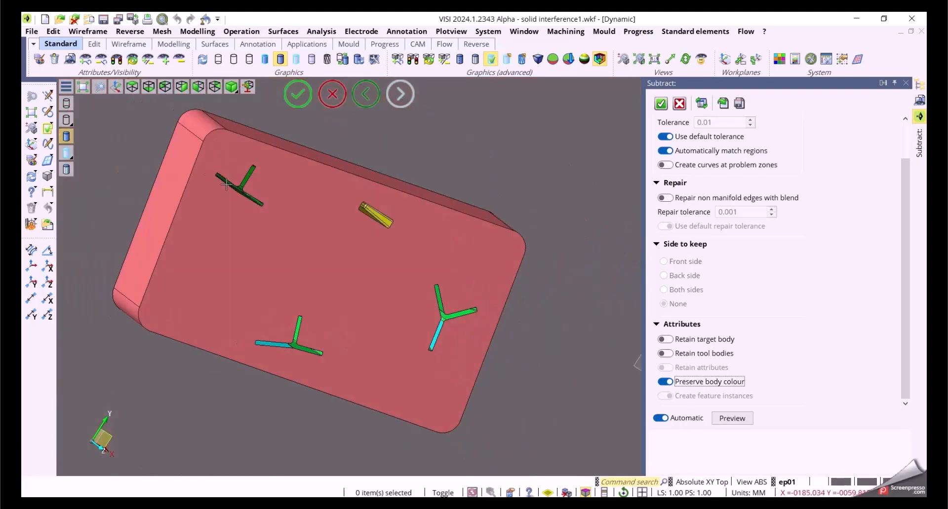
pyautogui.scroll(5, 225, 185)
pyautogui.moveTo(373, 280); pyautogui.dragTo(346, 246, button='middle')
pyautogui.scroll(-5, 345, 247)
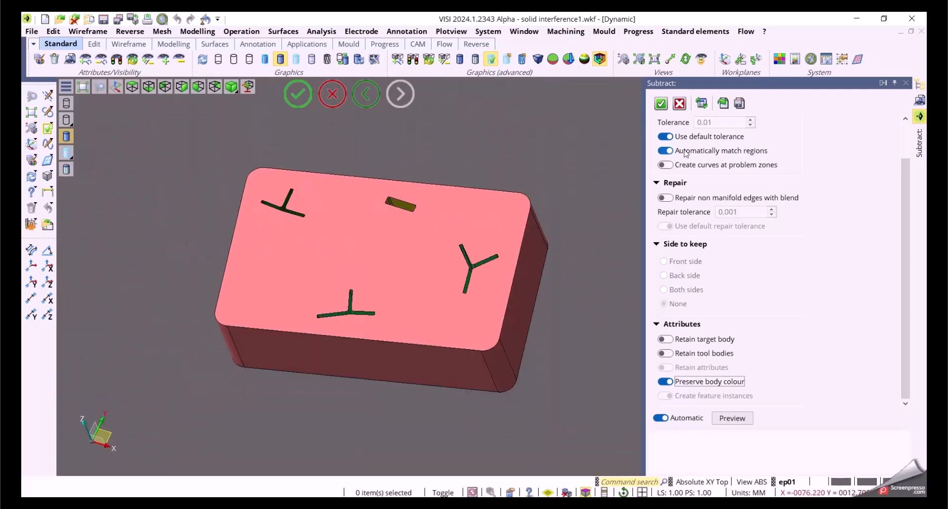
pyautogui.click(661, 104)
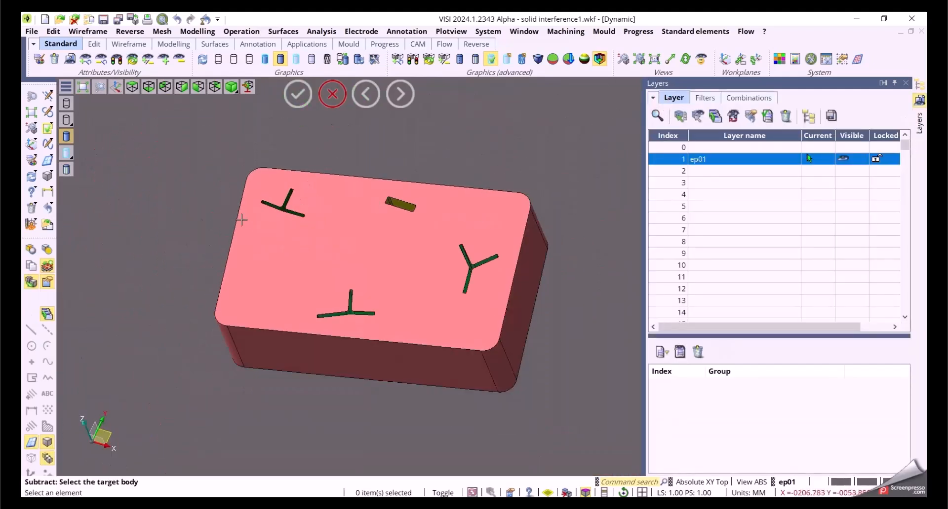
pyautogui.click(49, 210)
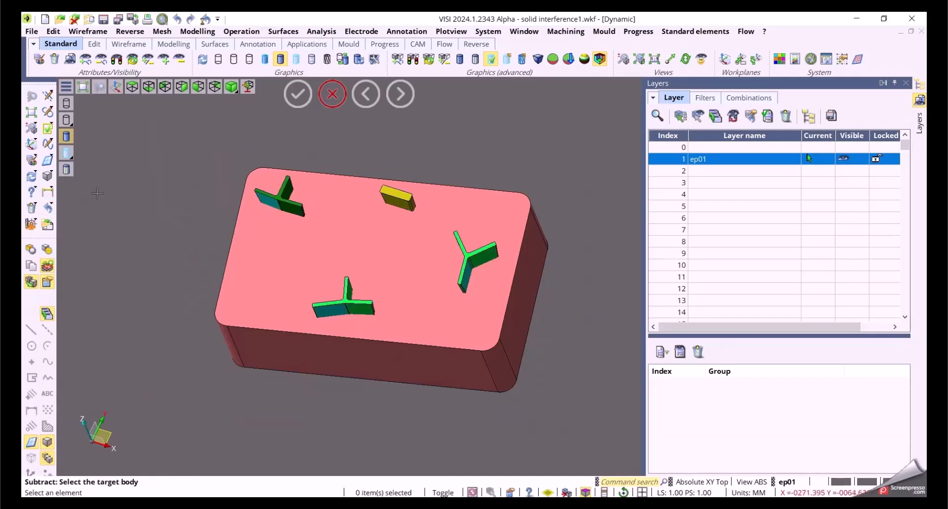
# Unite the pink block with the three Y-shaped ribs and the small yellow block, with Preserve body colour on
pyautogui.click(239, 31)
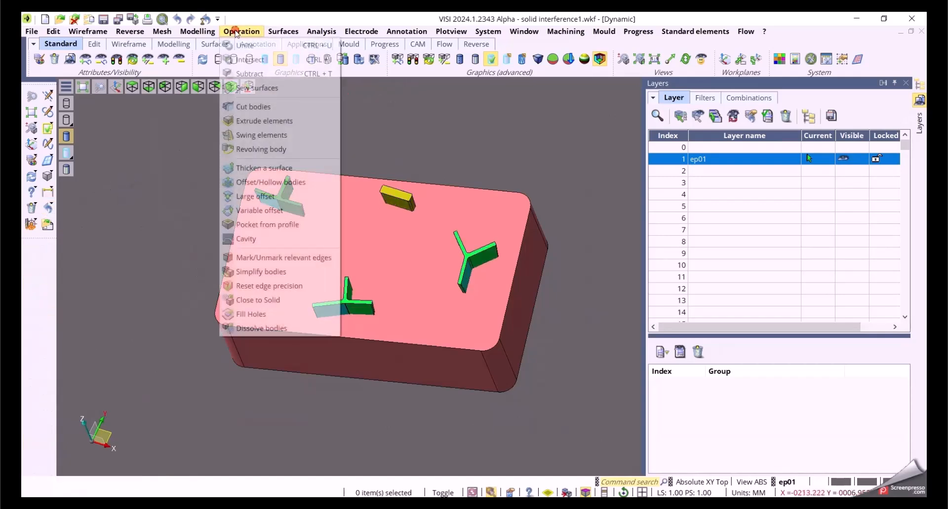
pyautogui.click(239, 45)
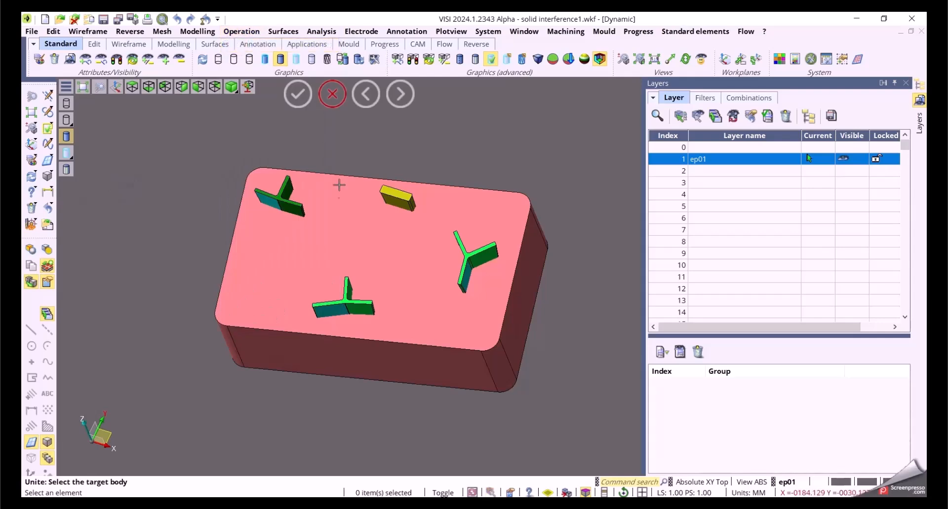
pyautogui.click(331, 207)
pyautogui.moveTo(578, 355); pyautogui.dragTo(197, 164)
pyautogui.rightClick(334, 163)
pyautogui.moveTo(558, 263); pyautogui.dragTo(557, 229, button='middle')
pyautogui.click(665, 387)
pyautogui.moveTo(524, 166); pyautogui.dragTo(497, 163, button='middle')
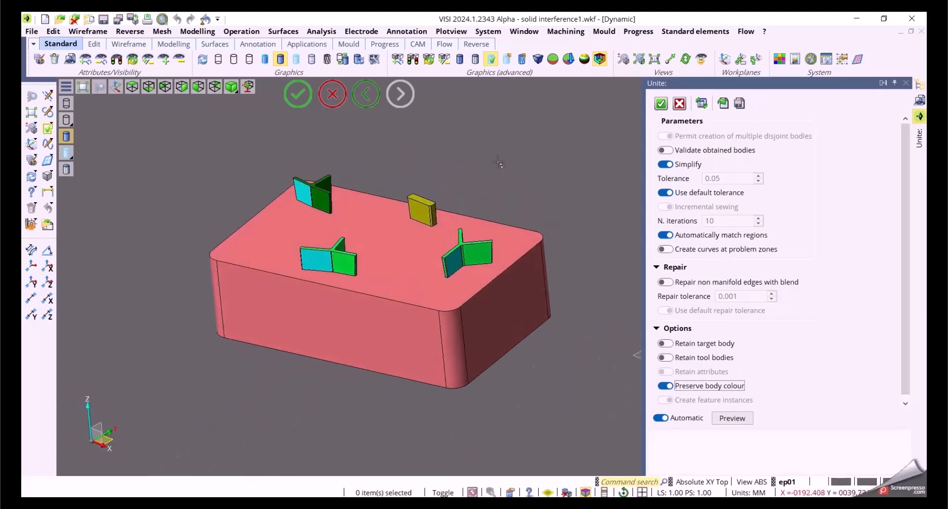
# Check the united body in wireframe and shaded display, and accept the union
pyautogui.click(67, 104)
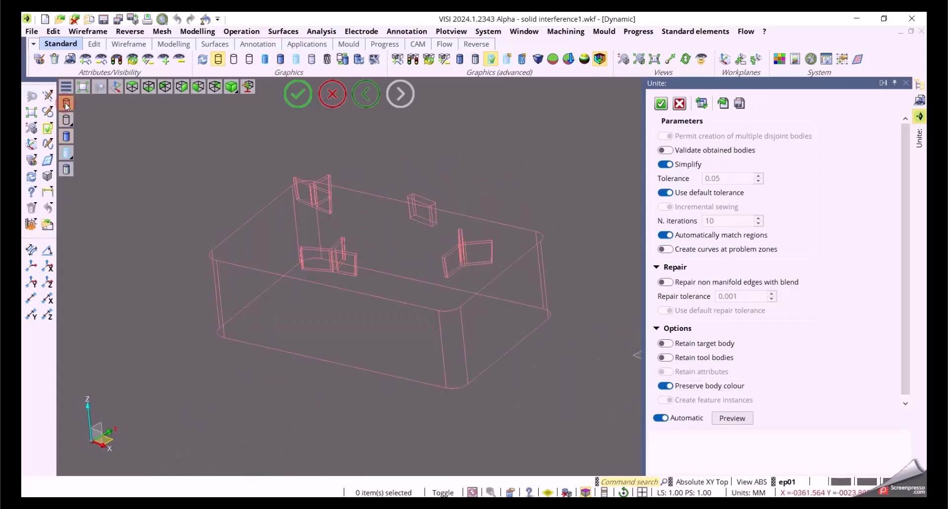
pyautogui.click(66, 136)
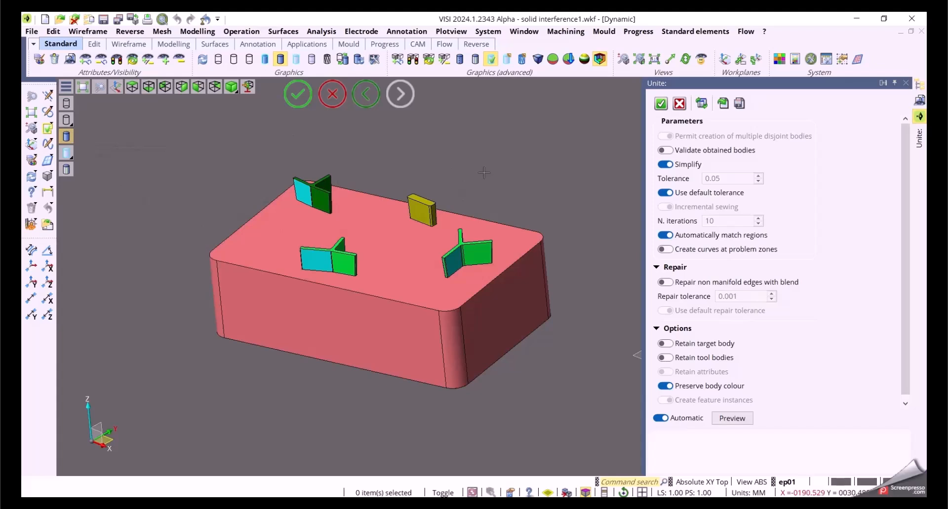
pyautogui.click(661, 103)
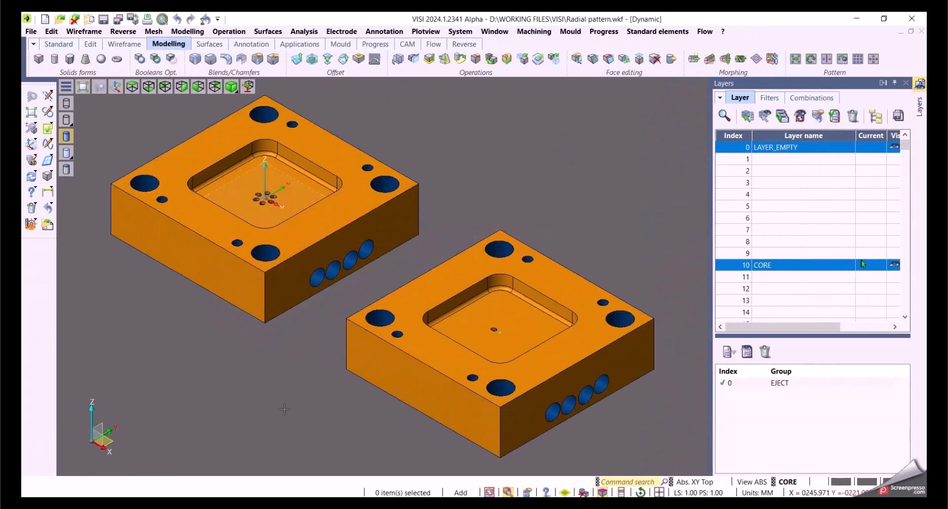
# Start a radial pattern on all faces of the six slot pockets in top view, centred on the origin
pyautogui.press('t')
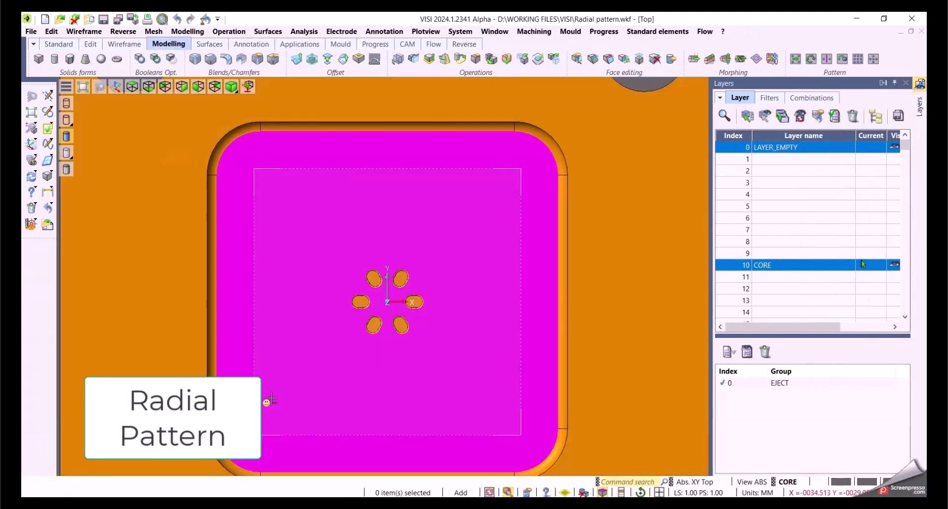
pyautogui.click(85, 88)
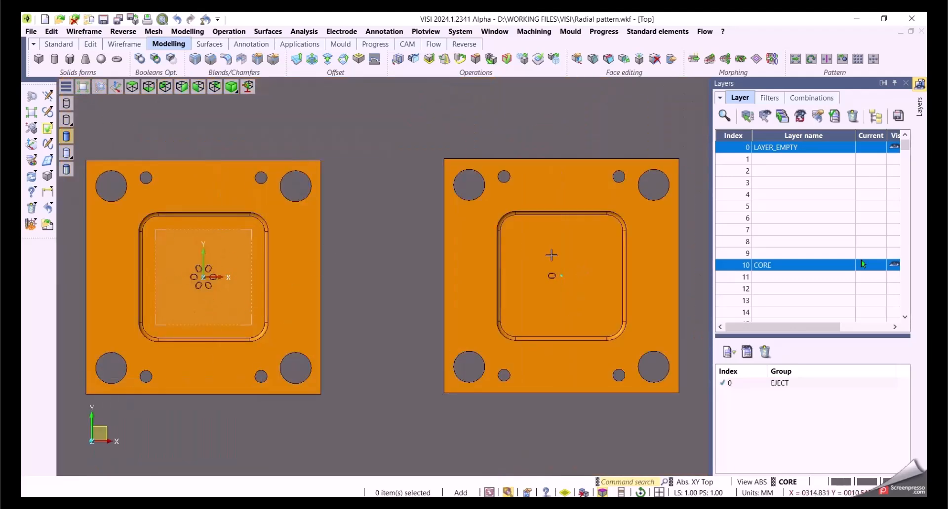
pyautogui.scroll(5, 202, 294)
pyautogui.moveTo(224, 337); pyautogui.dragTo(459, 389, button='middle')
pyautogui.scroll(3, 481, 332)
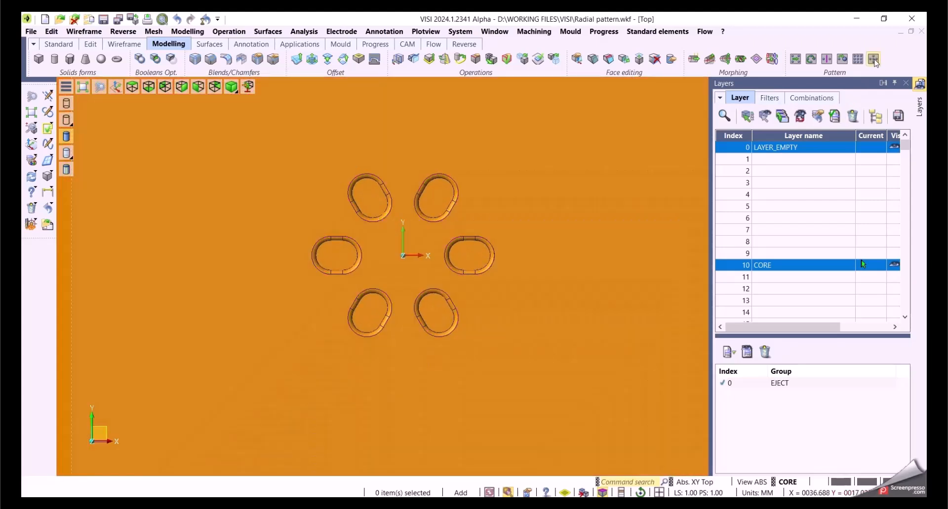
pyautogui.click(874, 59)
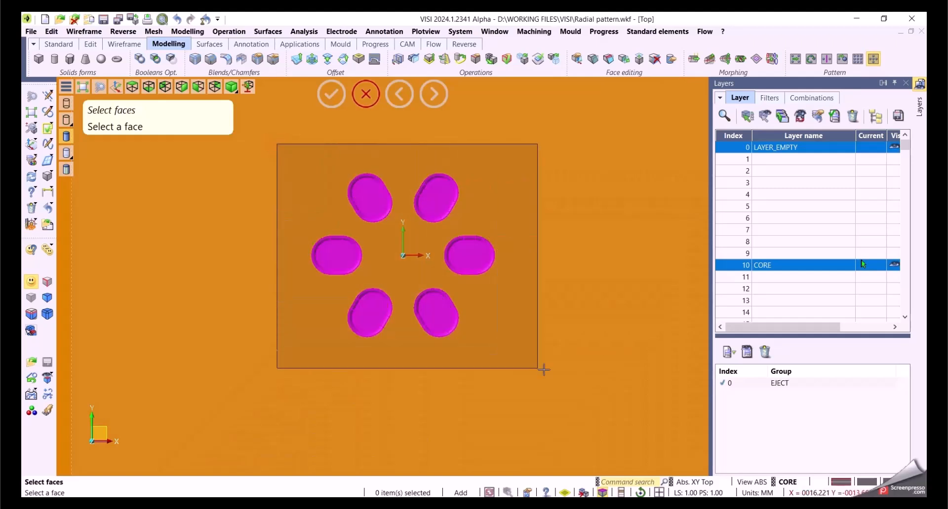
pyautogui.click(530, 366)
pyautogui.click(404, 255)
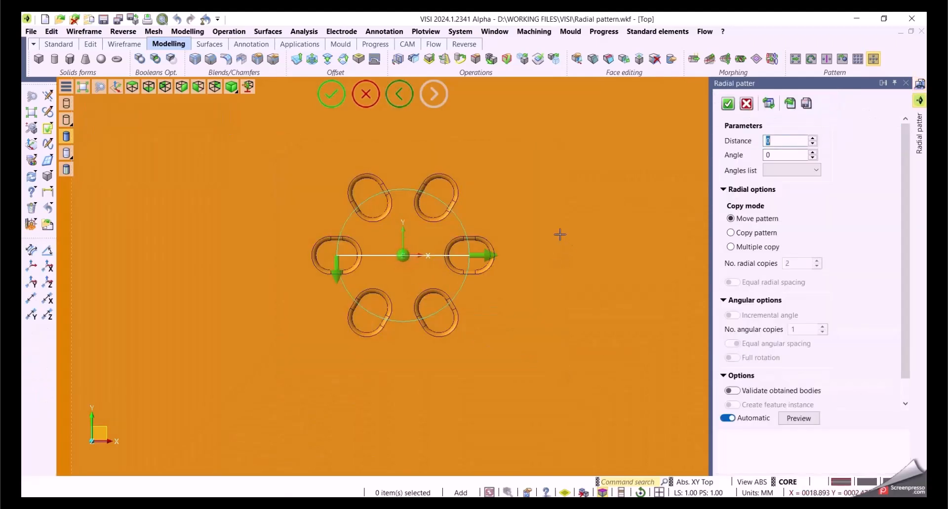
# Offset the six slots radially by a distance of 10 mm, try Copy pattern, and set the copy mode to Multiple copy
pyautogui.moveTo(496, 262); pyautogui.dragTo(572, 265)
pyautogui.scroll(-3, 611, 334)
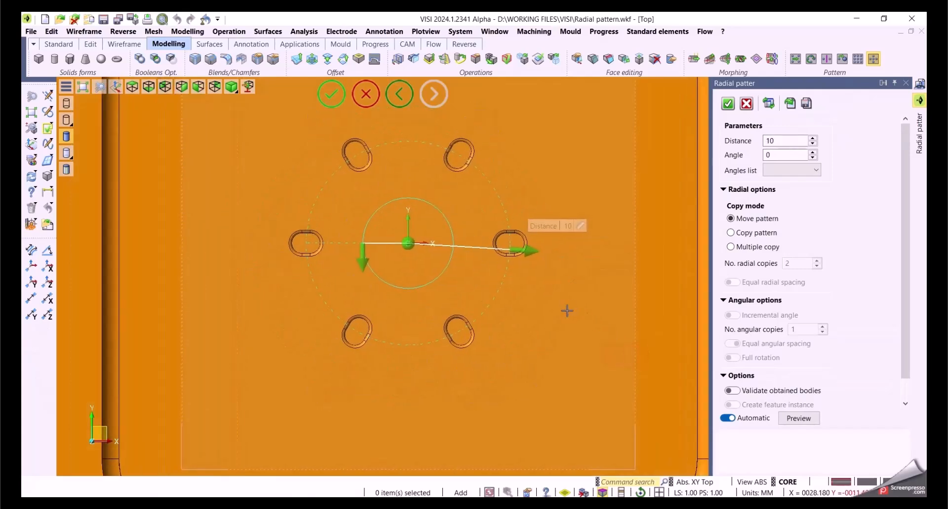
pyautogui.click(740, 234)
pyautogui.click(747, 248)
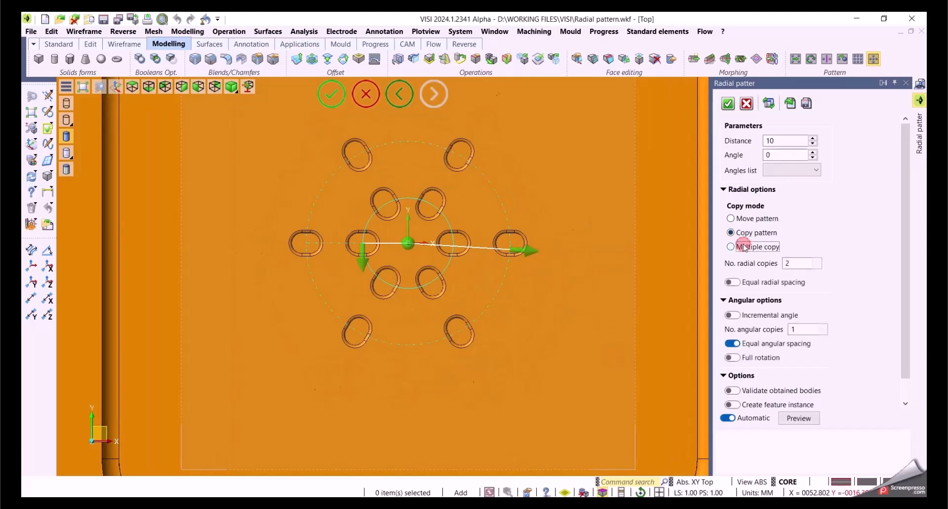
# Try three radial copies of the slot pattern and set the number of radial copies back to 2
pyautogui.click(817, 262)
pyautogui.scroll(-2, 612, 316)
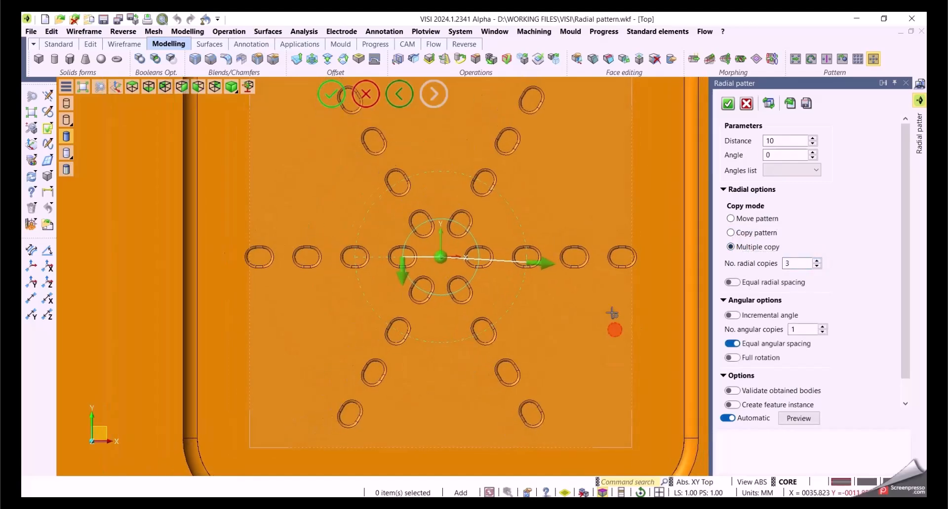
pyautogui.scroll(2, 611, 310)
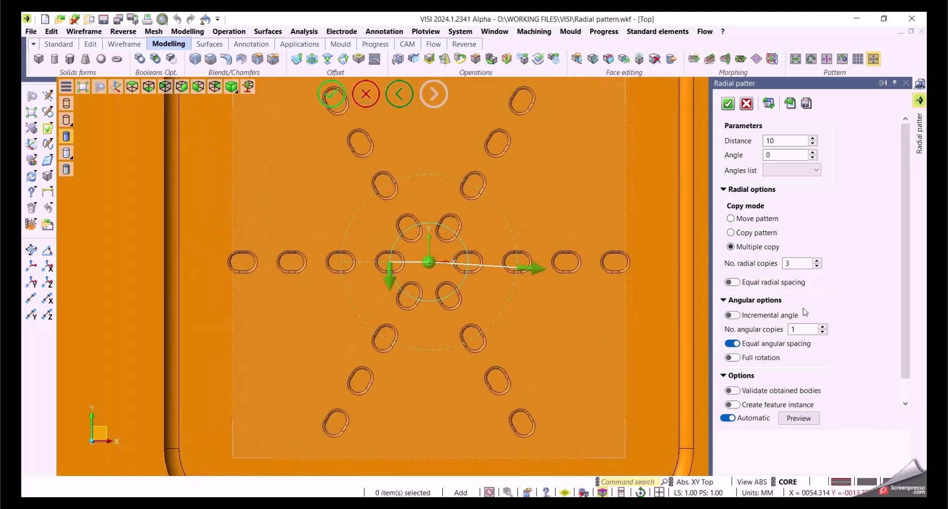
pyautogui.click(817, 267)
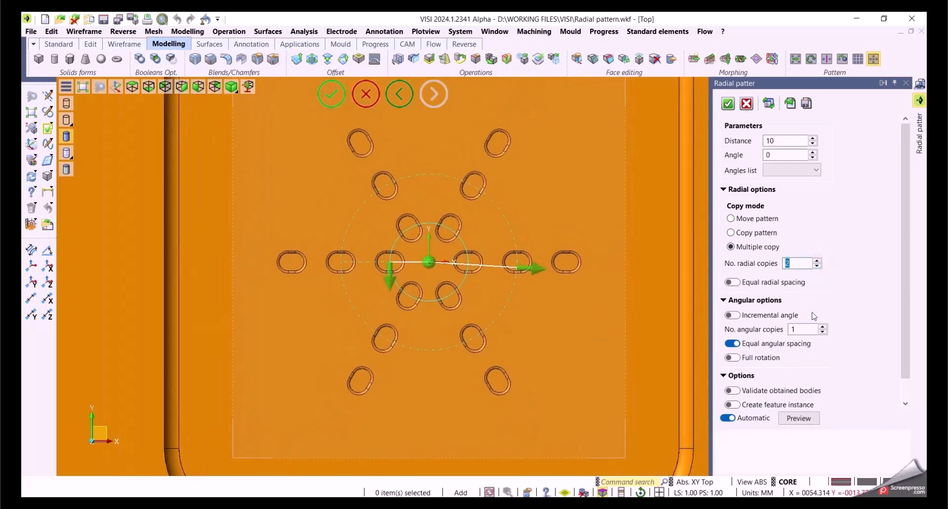
# Try equal radial spacing with a distance of 19 mm, and turn the equal spacing off again
pyautogui.click(731, 282)
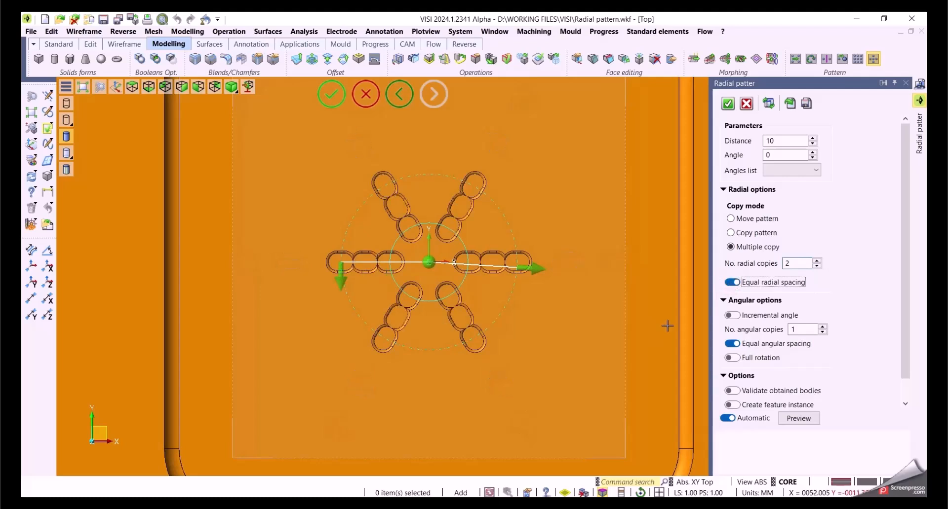
pyautogui.moveTo(541, 269); pyautogui.dragTo(582, 272)
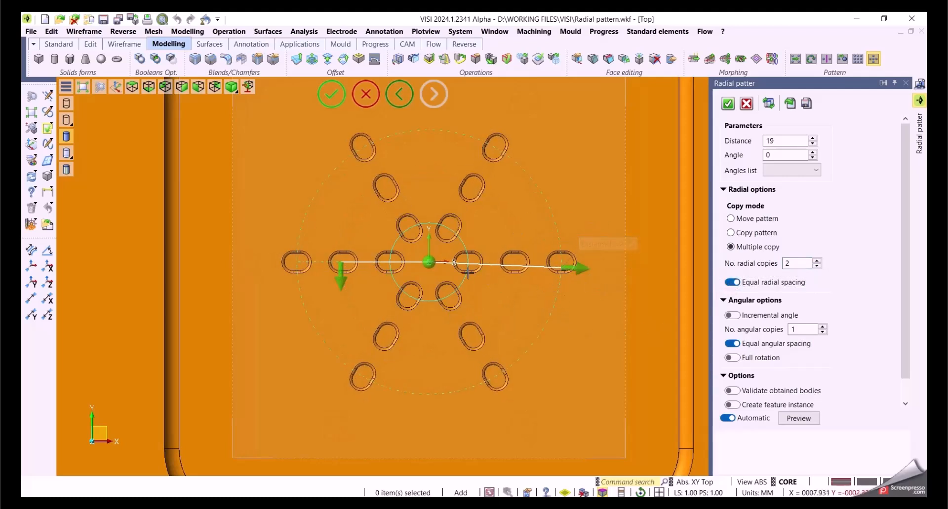
pyautogui.click(731, 283)
# Set the radial pattern's distance to 11 mm and accept the pattern with two radial copies
pyautogui.moveTo(582, 269); pyautogui.dragTo(540, 271)
pyautogui.scroll(-2, 565, 341)
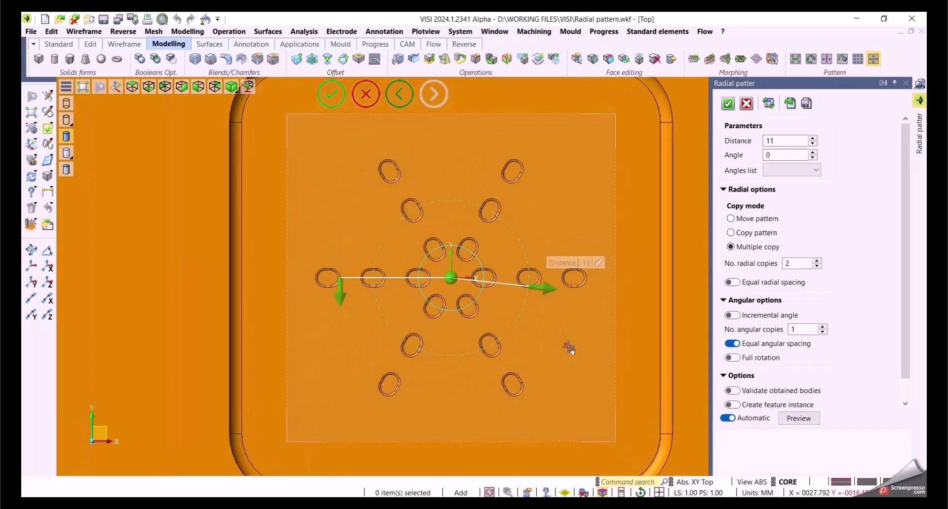
pyautogui.scroll(1, 565, 342)
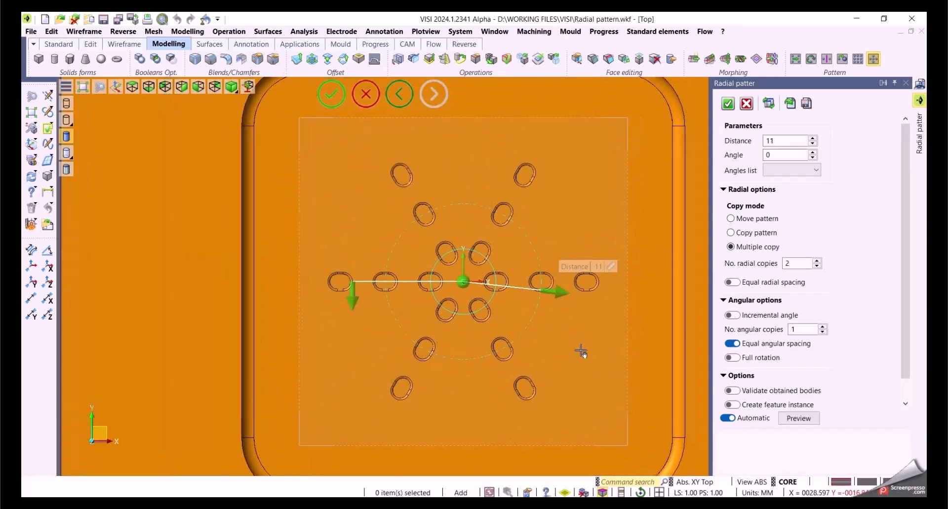
pyautogui.rightClick(303, 189)
# Start a radial pattern of the other slot's faces, using the point beside the slot as the pattern centre
pyautogui.scroll(-5, 569, 373)
pyautogui.moveTo(660, 354); pyautogui.dragTo(248, 259, button='middle')
pyautogui.moveTo(569, 300); pyautogui.dragTo(473, 310, button='middle')
pyautogui.scroll(5, 451, 245)
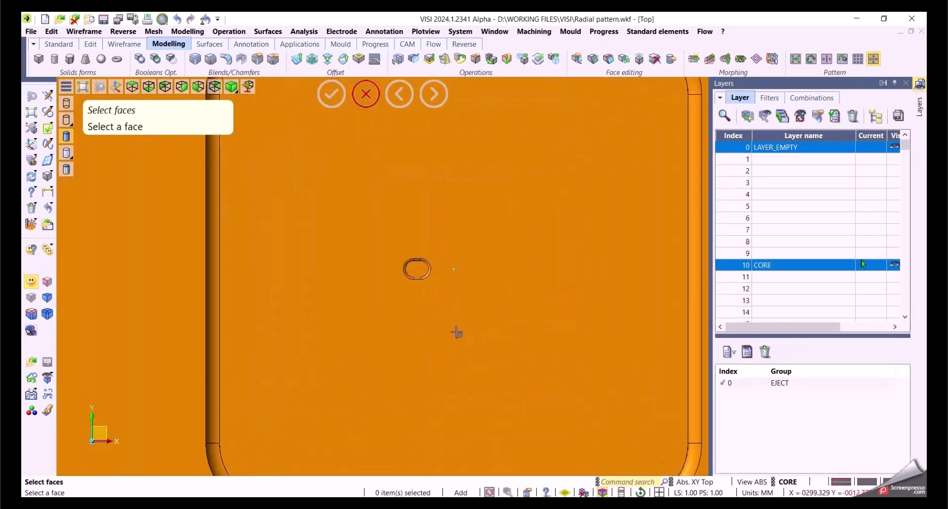
pyautogui.moveTo(369, 237); pyautogui.dragTo(436, 304)
pyautogui.rightClick(437, 305)
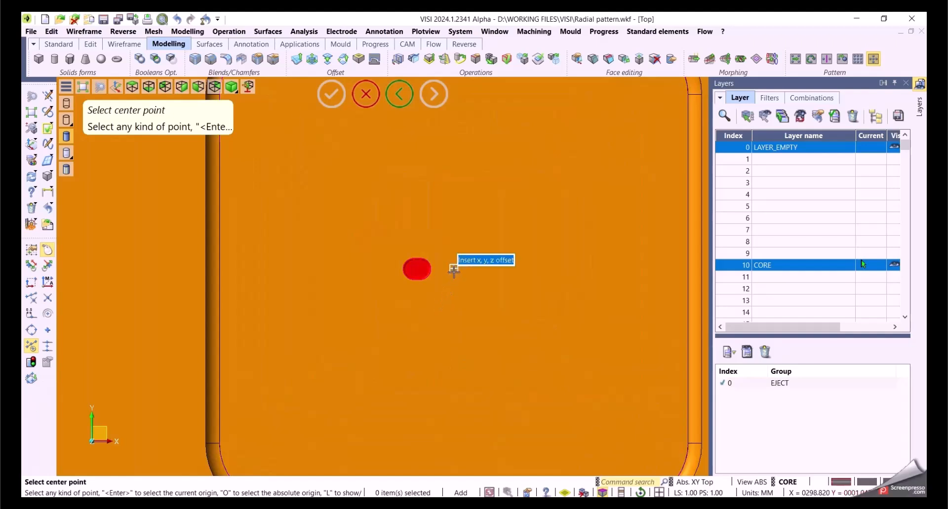
pyautogui.click(454, 270)
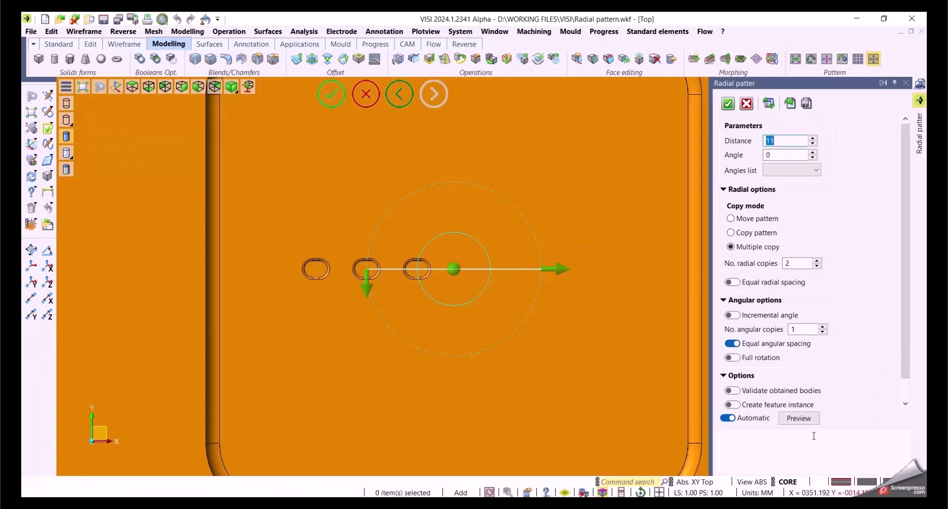
# Turn on full rotation with 5 angular copies and set the radial distance to 13 mm
pyautogui.click(733, 358)
pyautogui.click(823, 328)
pyautogui.click(823, 328)
pyautogui.click(823, 328)
pyautogui.click(823, 332)
pyautogui.click(823, 328)
pyautogui.click(823, 328)
pyautogui.scroll(-1, 535, 326)
pyautogui.scroll(1, 534, 321)
pyautogui.moveTo(561, 271)
pyautogui.mouseDown()
pyautogui.moveTo(590, 272)
pyautogui.moveTo(573, 272)
pyautogui.mouseUp()
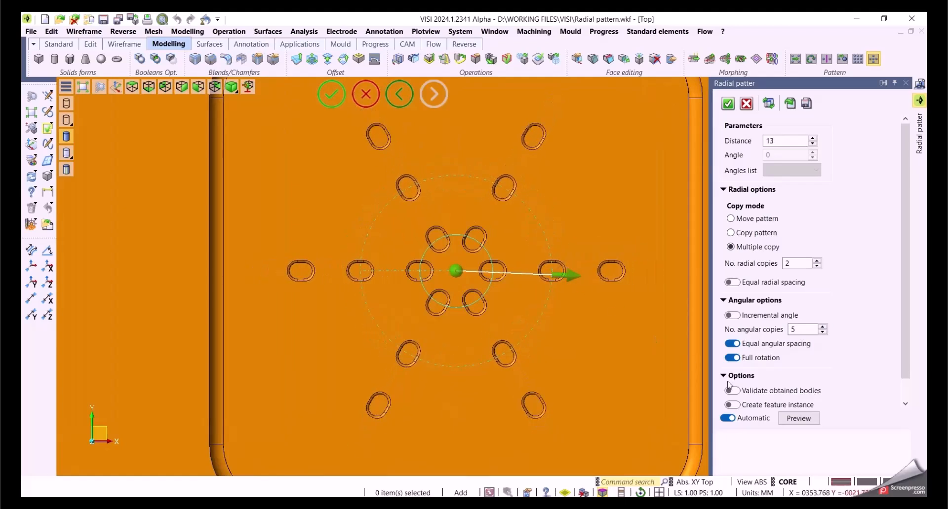
# Turn on equal radial spacing and set the pattern's overall distance to 24 mm
pyautogui.click(732, 282)
pyautogui.moveTo(567, 284); pyautogui.dragTo(621, 279)
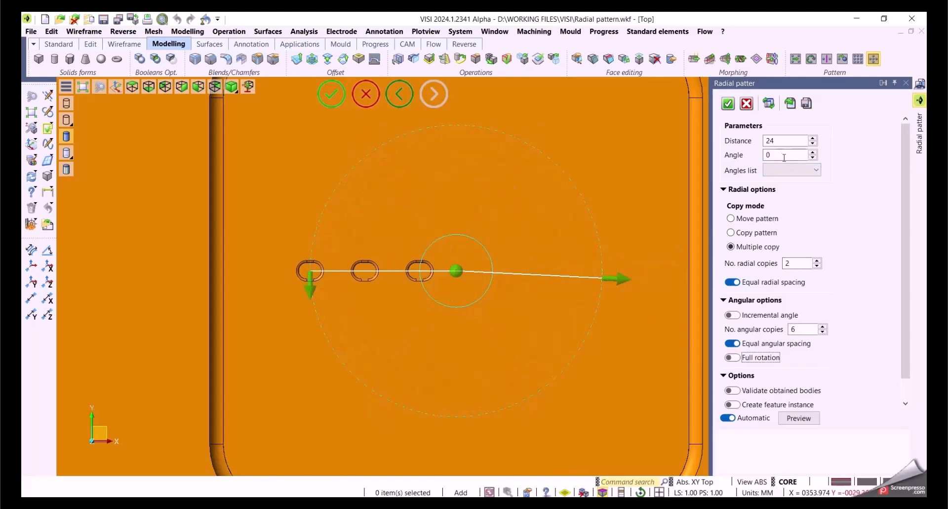
# Set the pattern angle to 45 degrees and try the angular copies without equal angular spacing
pyautogui.moveTo(783, 155); pyautogui.dragTo(747, 158)
pyautogui.write('45')
pyautogui.press('Tab')
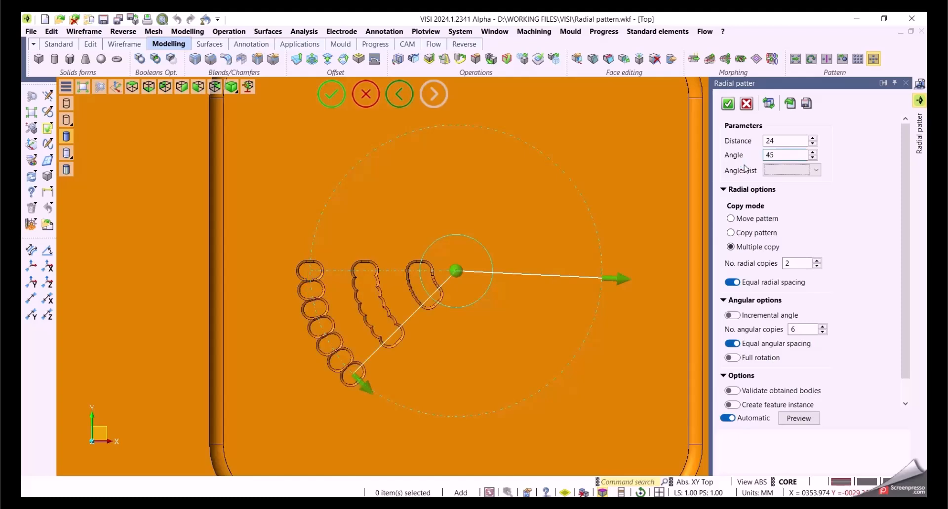
pyautogui.click(732, 344)
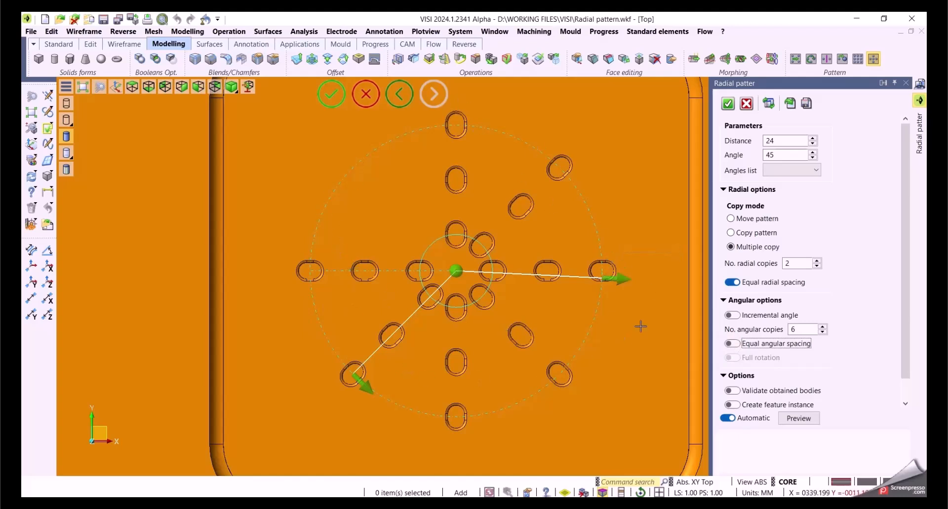
pyautogui.click(730, 344)
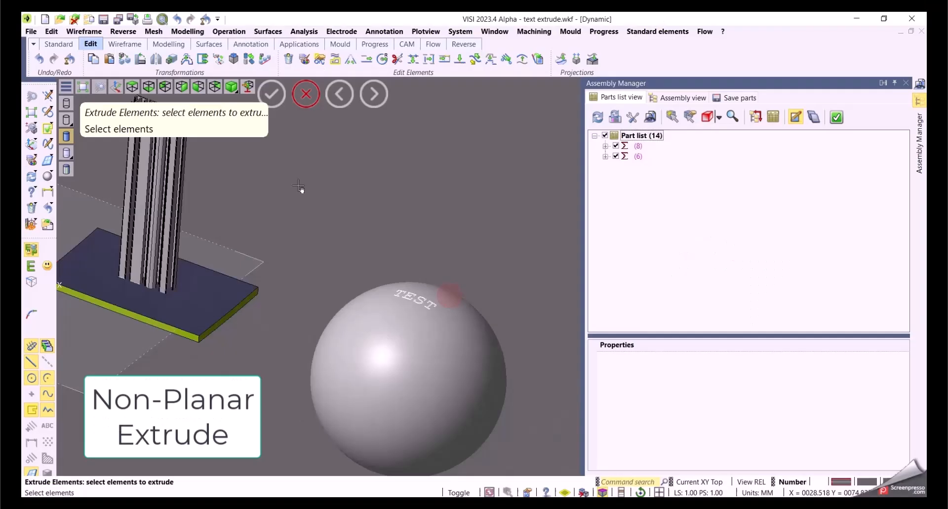
# Start extruding the TEST lettering on the sphere along the default direction
pyautogui.moveTo(298, 186); pyautogui.dragTo(295, 180, button='middle')
pyautogui.moveTo(378, 267); pyautogui.dragTo(454, 323)
pyautogui.middleClick(472, 271)
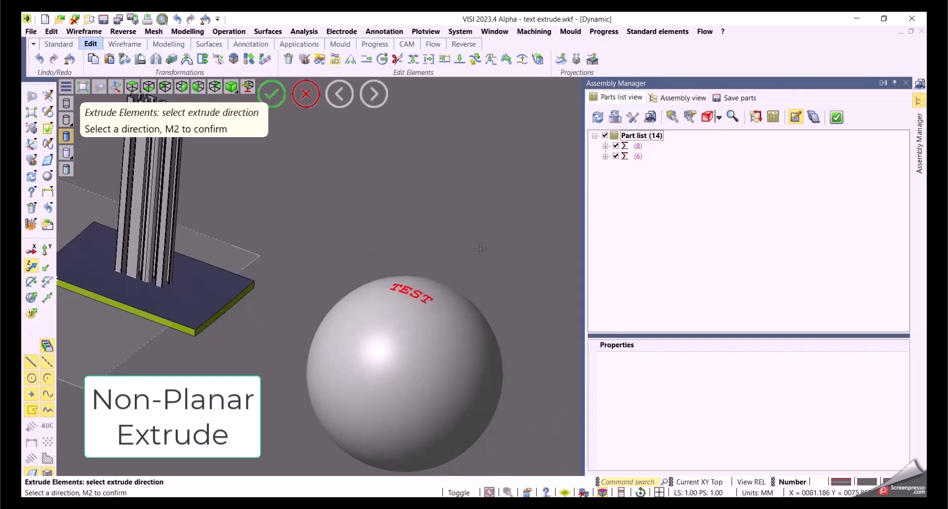
pyautogui.rightClick(480, 249)
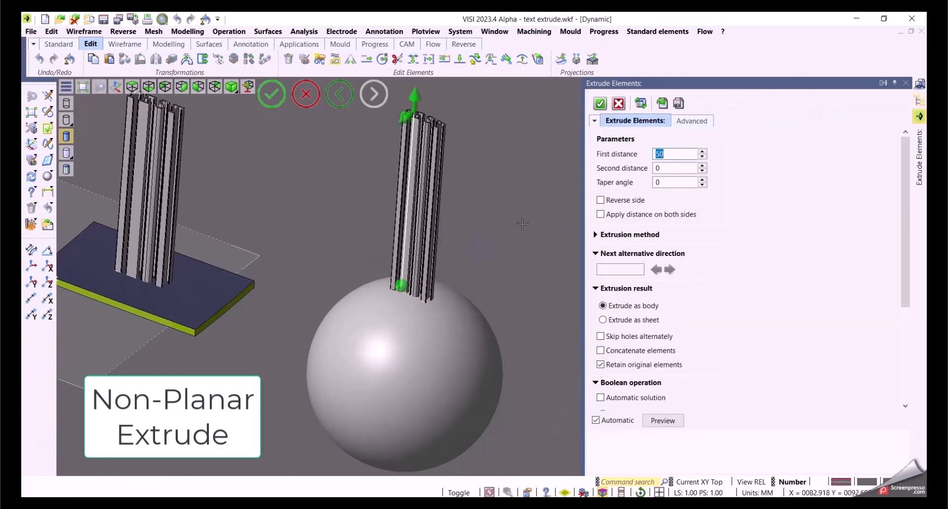
# Set the lettering's first extrusion distance to 5 mm and choose a sheet as the extrusion result
pyautogui.scroll(8, 455, 109)
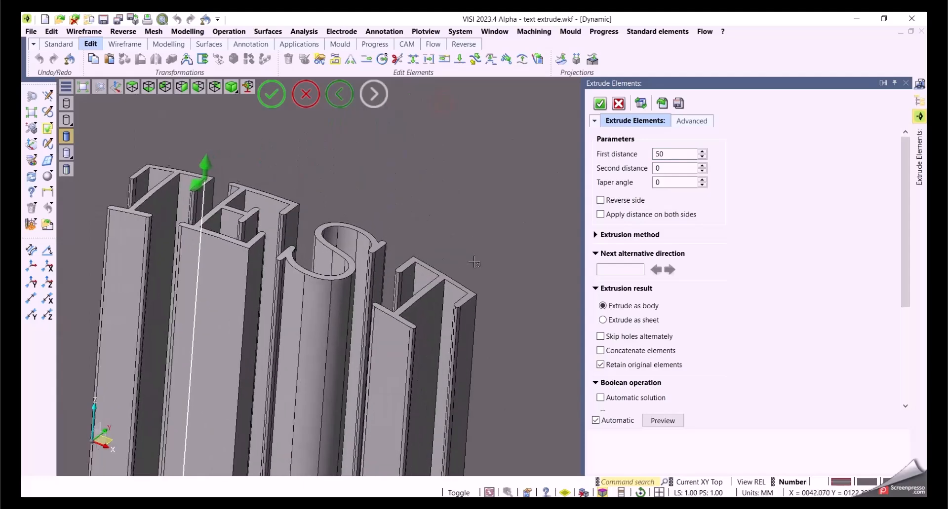
pyautogui.moveTo(472, 241)
pyautogui.mouseDown(button='middle')
pyautogui.moveTo(490, 221)
pyautogui.moveTo(482, 254)
pyautogui.mouseUp(button='middle')
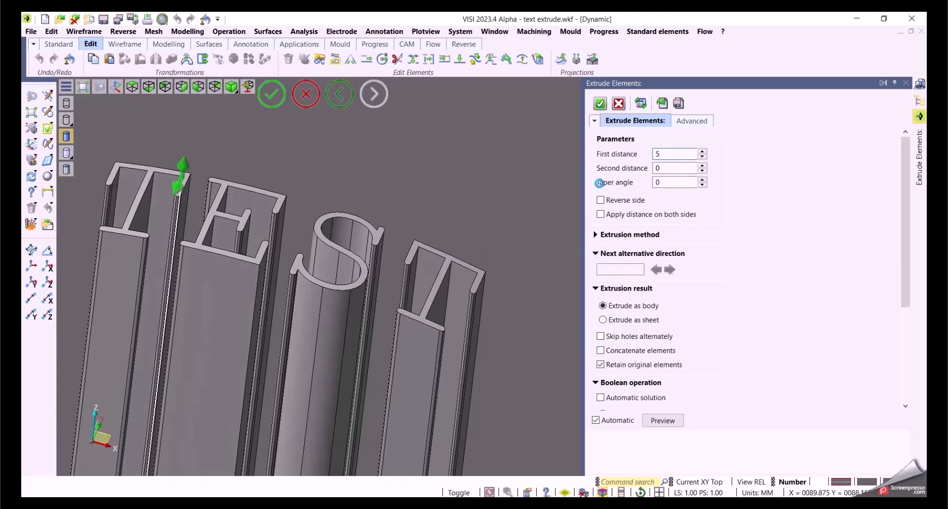
pyautogui.press('Tab')
pyautogui.scroll(-5, 478, 360)
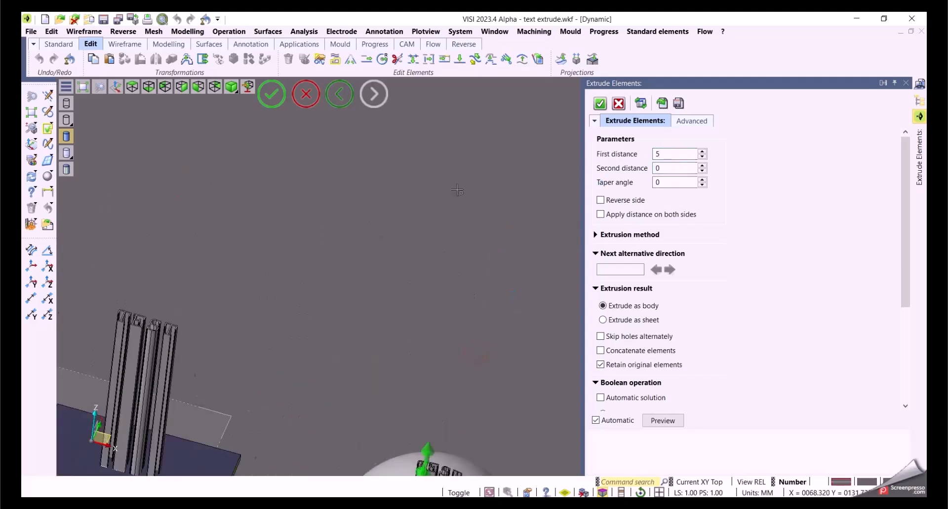
pyautogui.moveTo(489, 419); pyautogui.dragTo(460, 224, button='middle')
pyautogui.scroll(6, 435, 235)
pyautogui.moveTo(451, 355); pyautogui.dragTo(471, 360, button='middle')
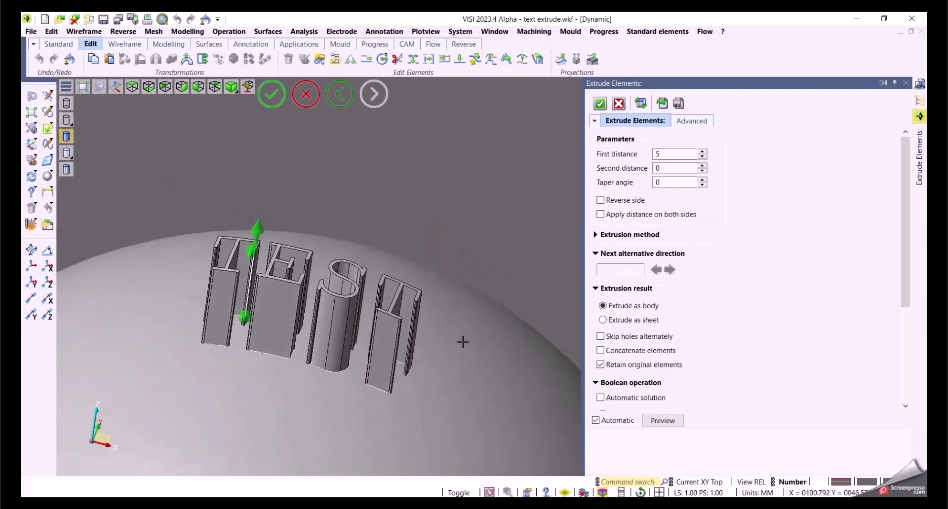
pyautogui.click(616, 320)
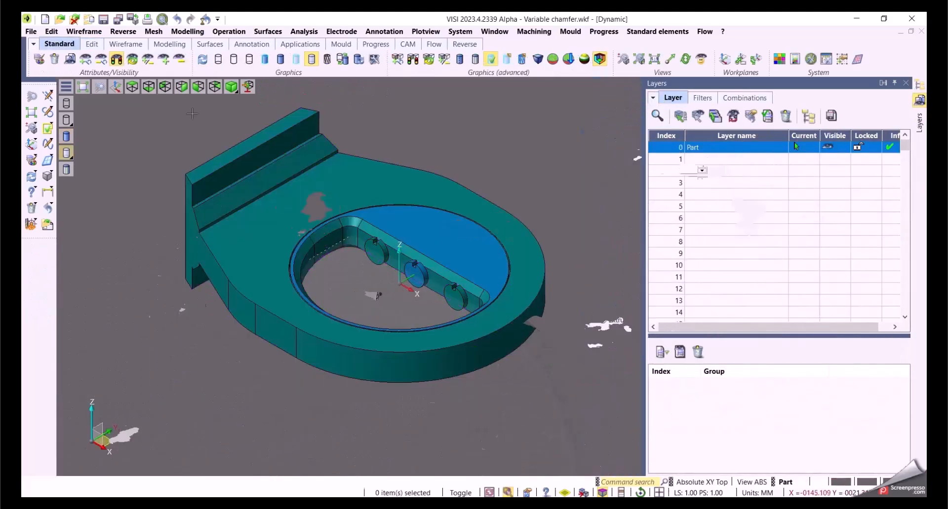
# Chamfer the tangent edge chain around the part's upper outer rim with a first distance of 3 mm
pyautogui.click(187, 31)
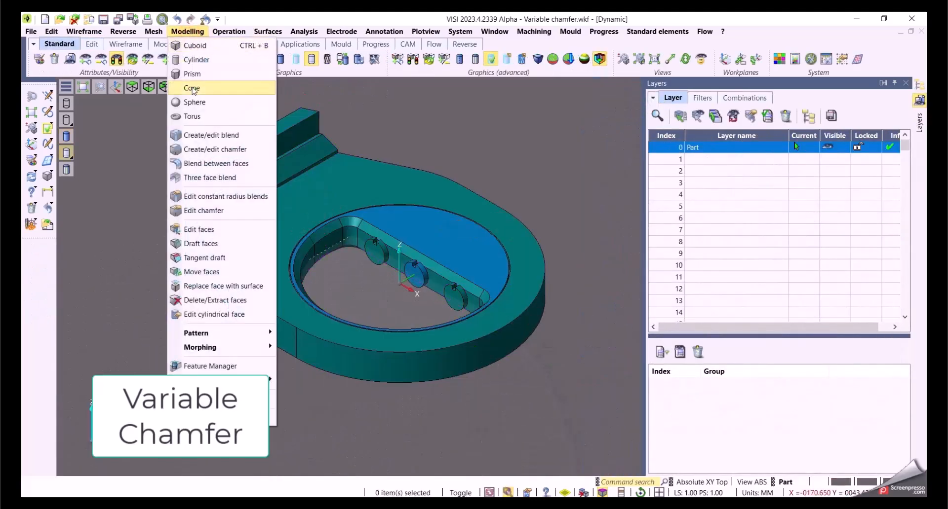
pyautogui.click(199, 148)
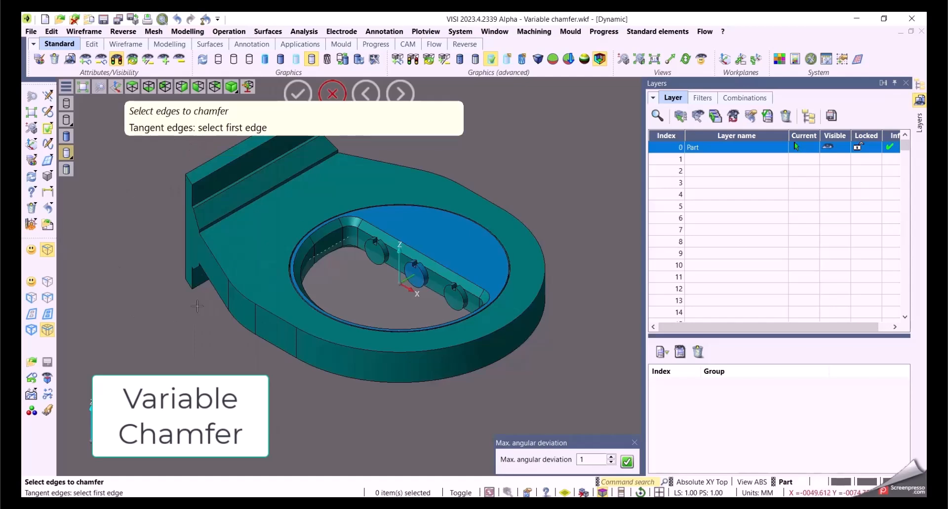
pyautogui.click(208, 247)
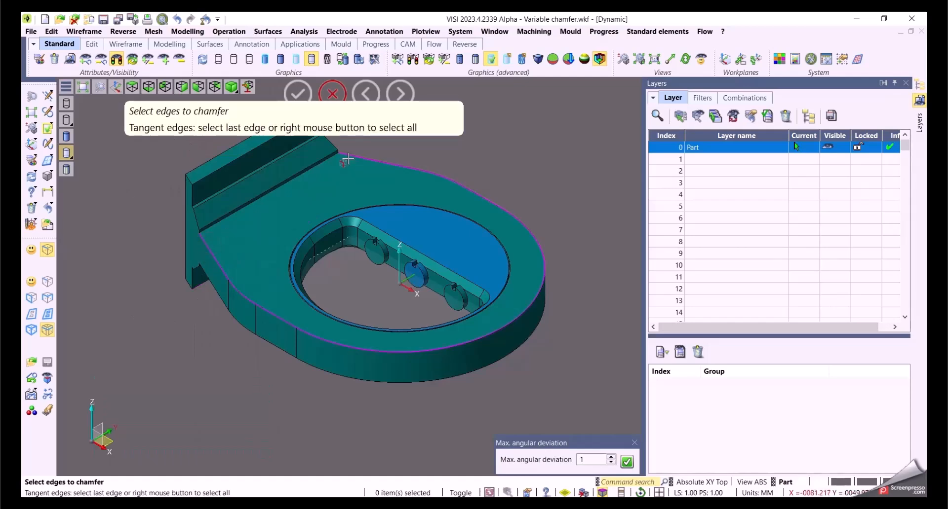
pyautogui.click(348, 158)
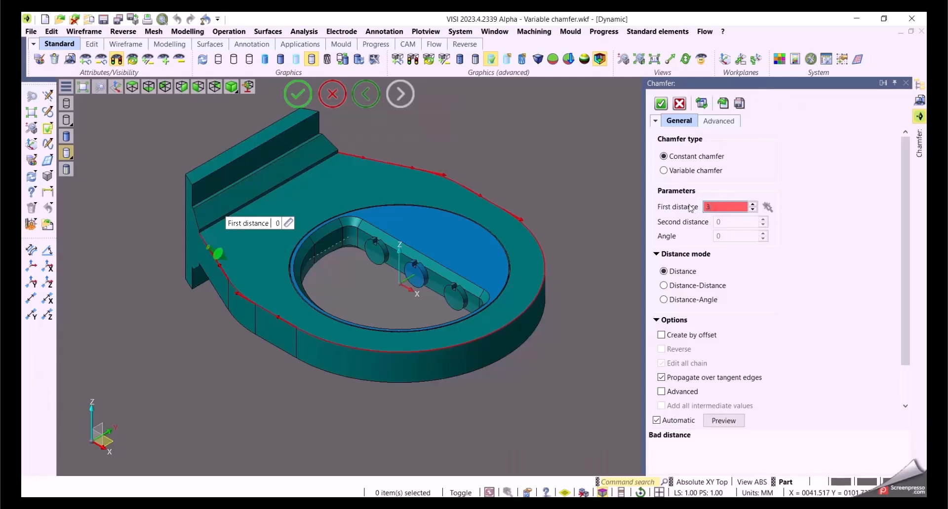
pyautogui.press('Return')
pyautogui.moveTo(634, 252); pyautogui.dragTo(597, 245, button='middle')
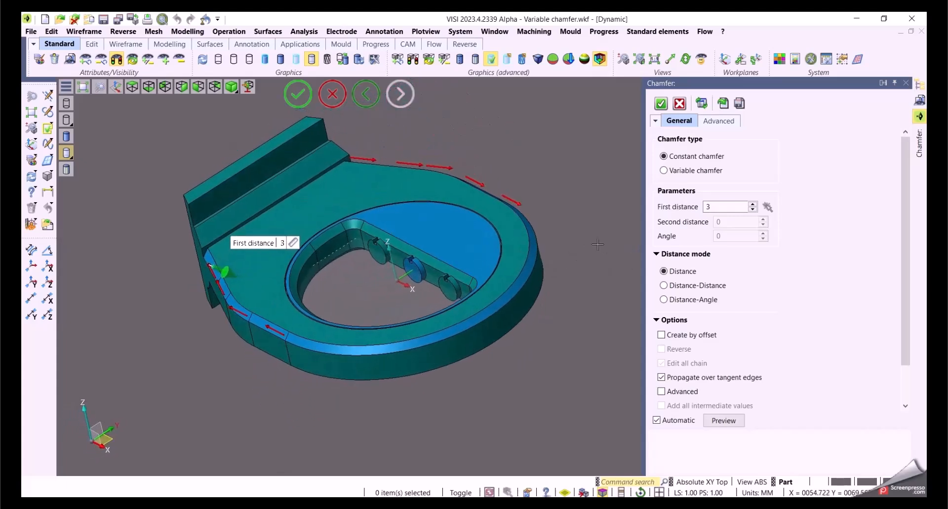
# Change the rim chamfer to variable and add a point on the front curved edge with a value of 8 mm
pyautogui.click(682, 171)
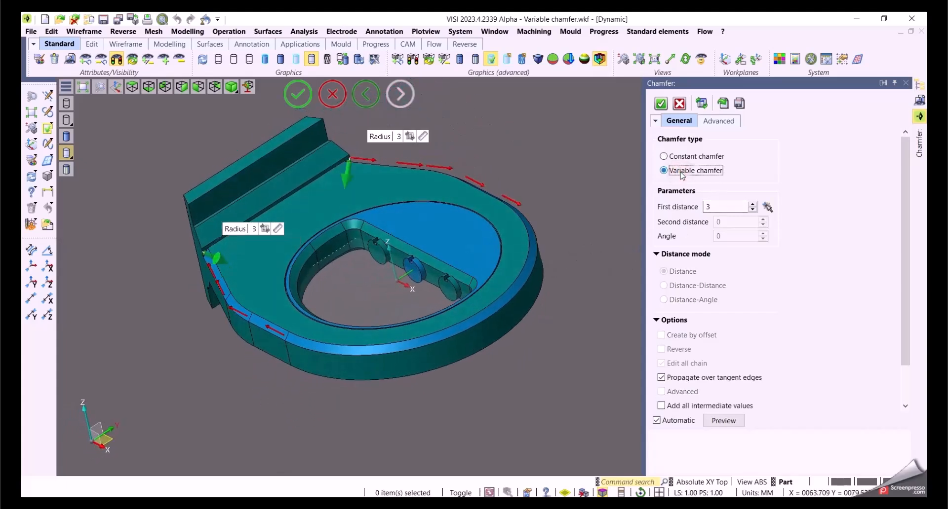
pyautogui.click(768, 207)
pyautogui.scroll(3, 491, 282)
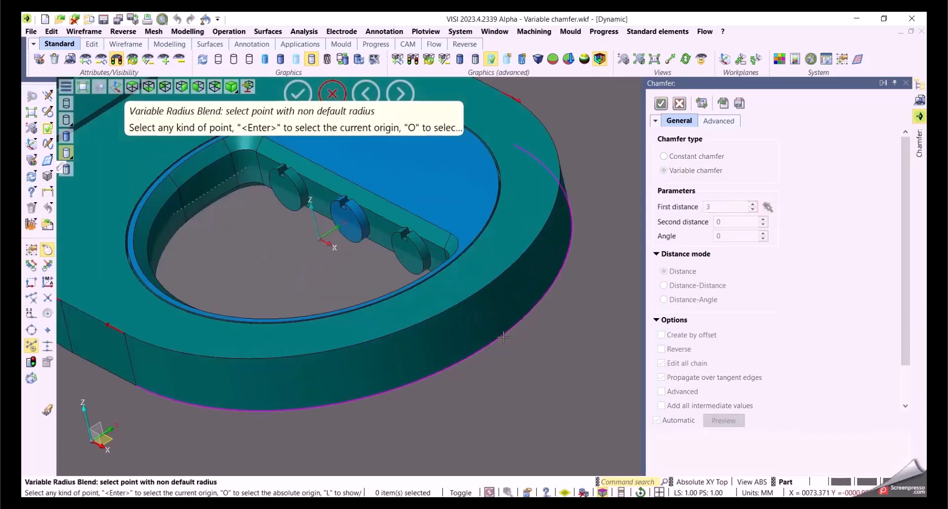
pyautogui.click(472, 295)
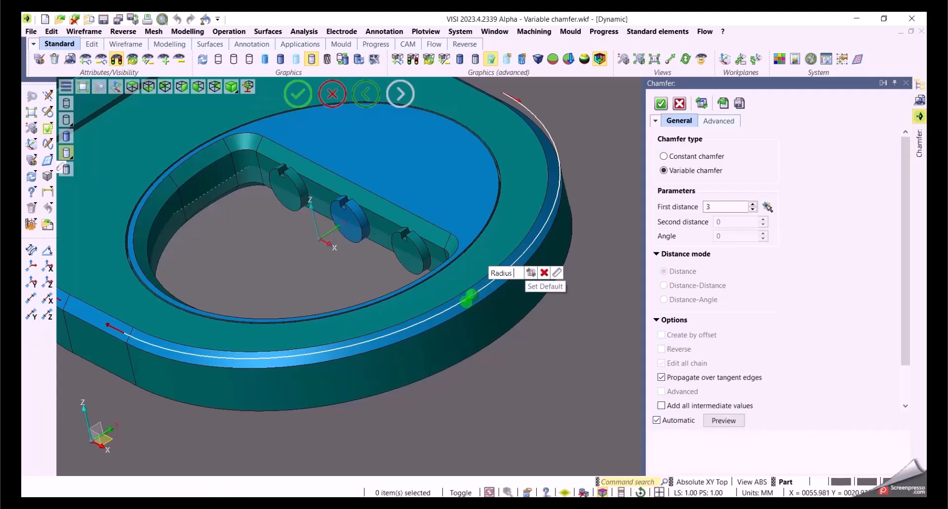
pyautogui.write('8')
pyautogui.scroll(-6, 533, 357)
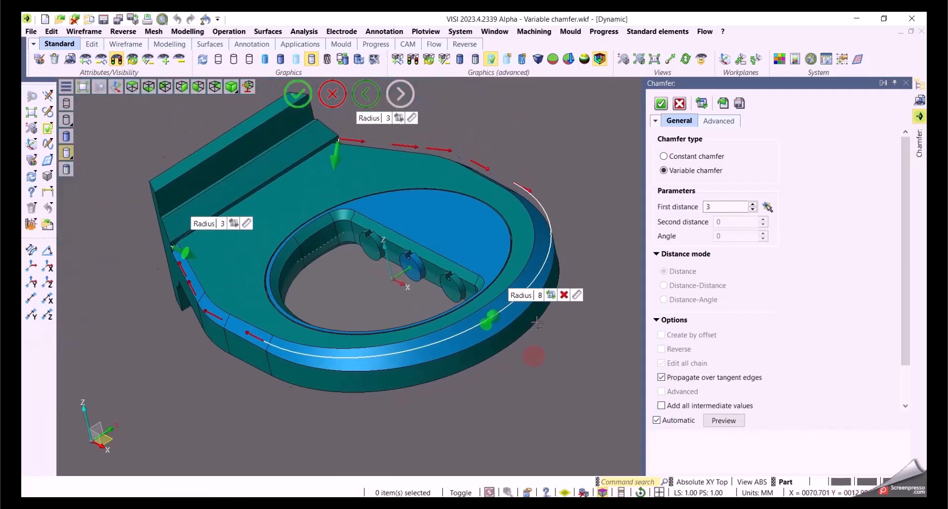
pyautogui.moveTo(535, 349); pyautogui.dragTo(534, 381, button='middle')
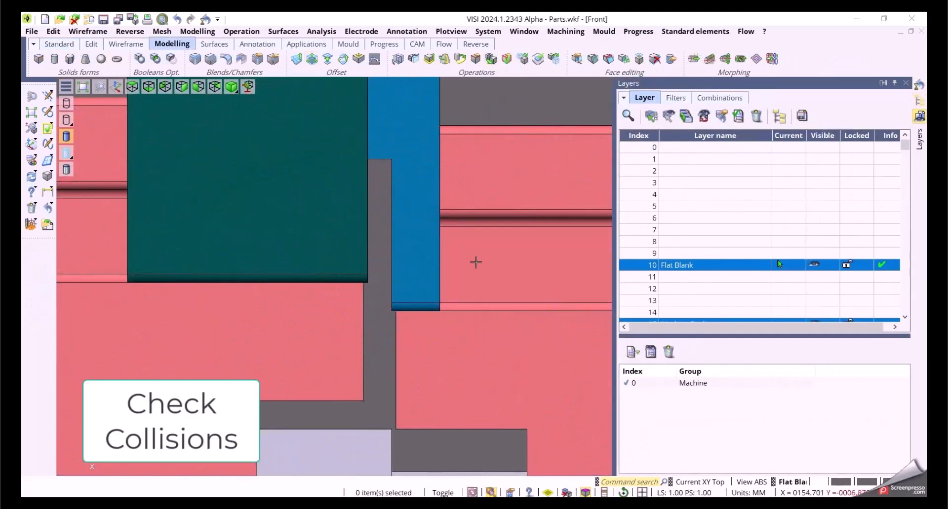
# Offset the blue block's side face 3 mm toward the green block using Edit faces with collision checking on
pyautogui.moveTo(476, 262); pyautogui.dragTo(486, 261, button='middle')
pyautogui.scroll(3, 438, 229)
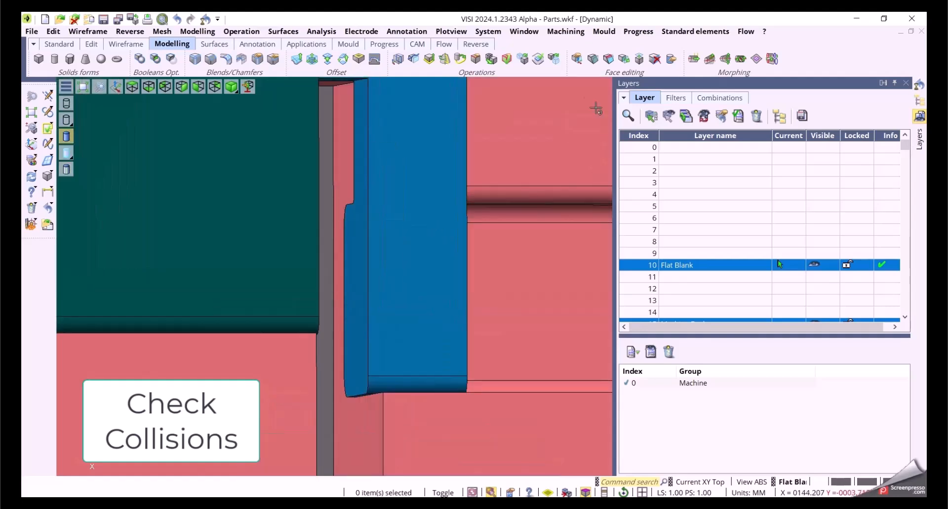
pyautogui.click(576, 59)
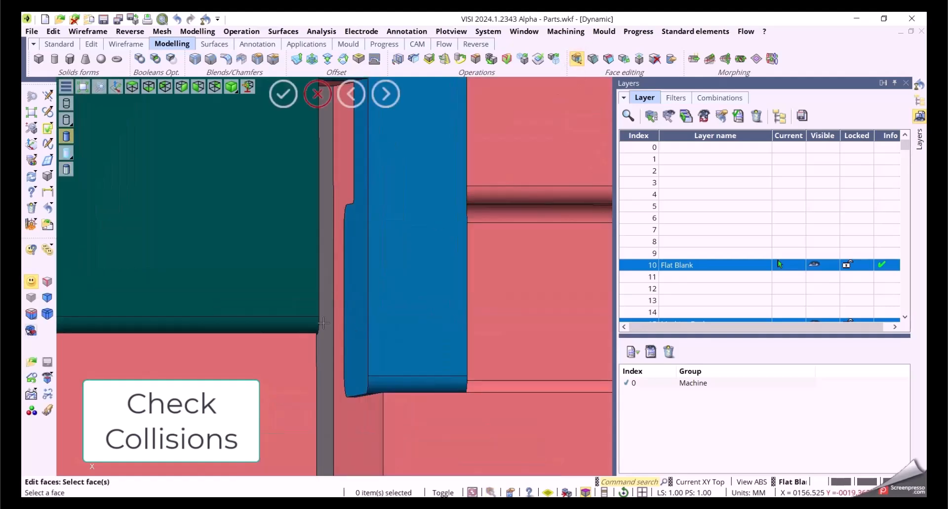
pyautogui.click(352, 260)
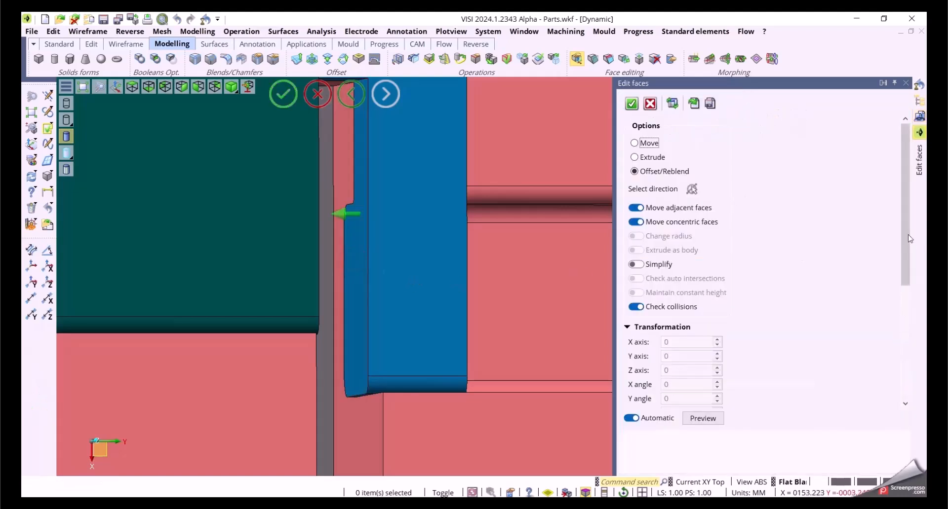
pyautogui.scroll(-5, 906, 234)
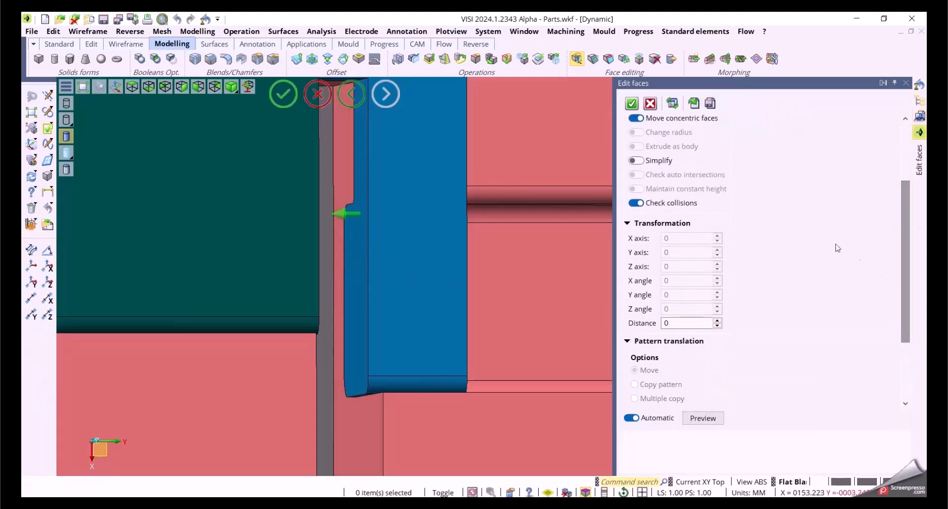
pyautogui.click(680, 324)
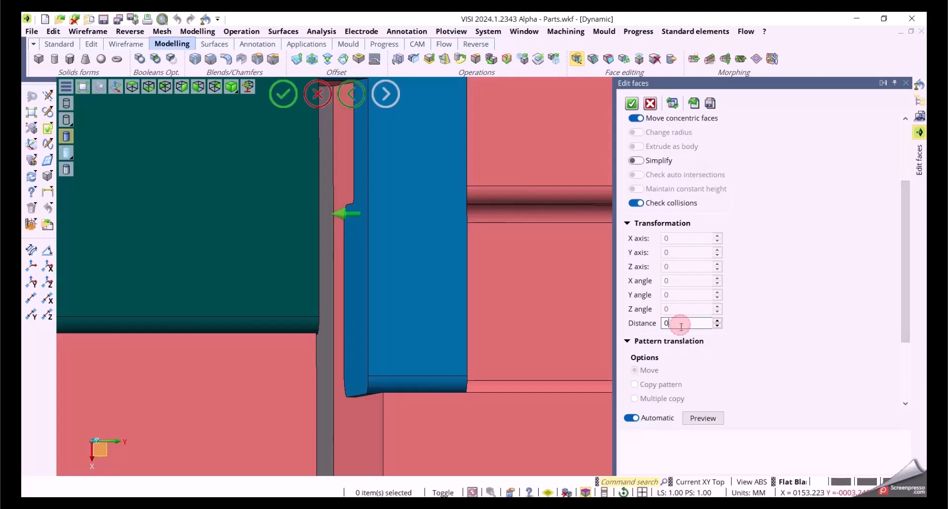
pyautogui.scroll(3, 682, 327)
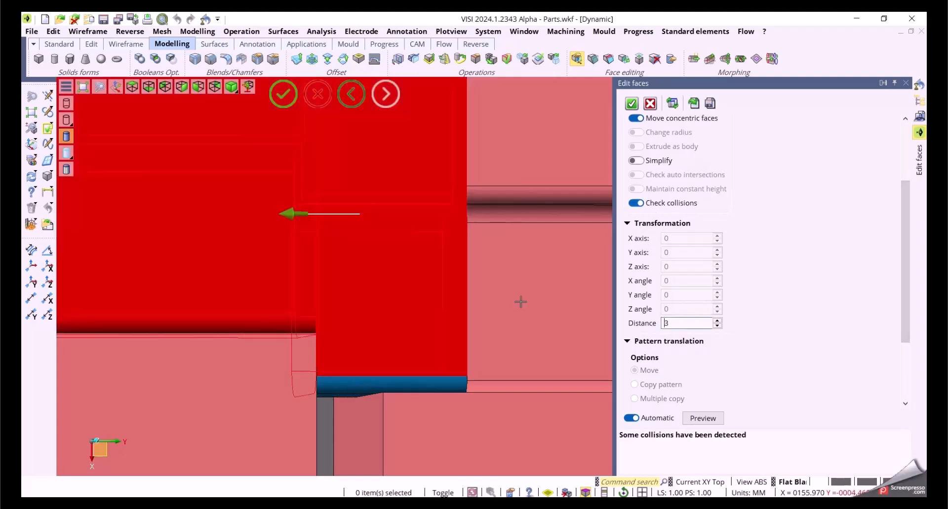
pyautogui.press('F5')
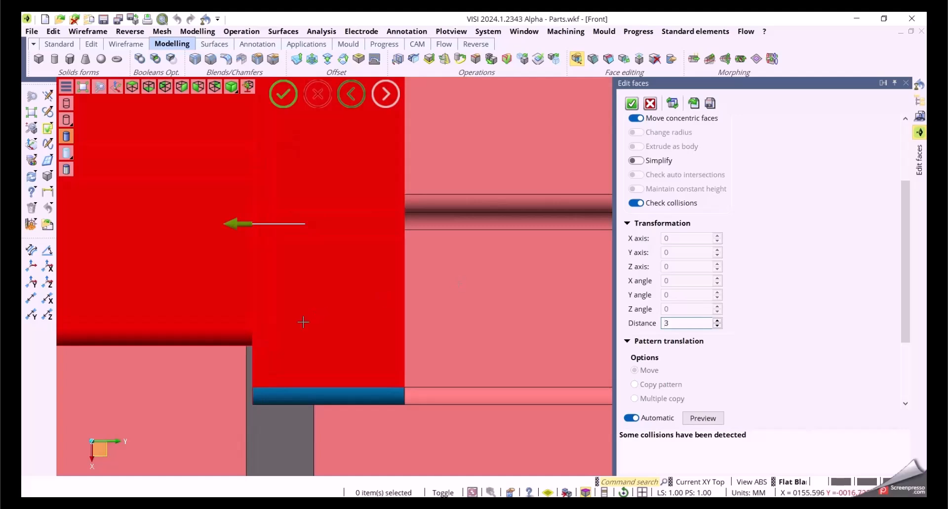
pyautogui.moveTo(236, 313); pyautogui.dragTo(298, 304, button='middle')
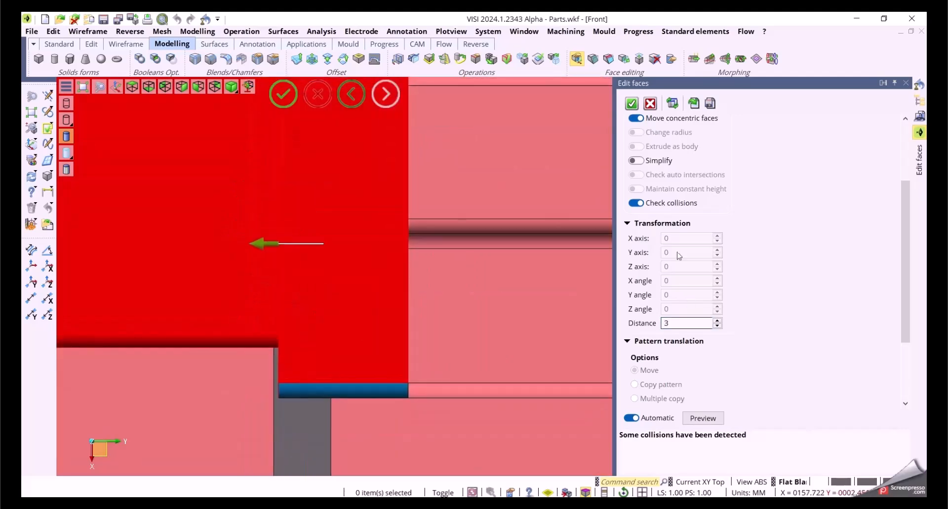
pyautogui.click(651, 208)
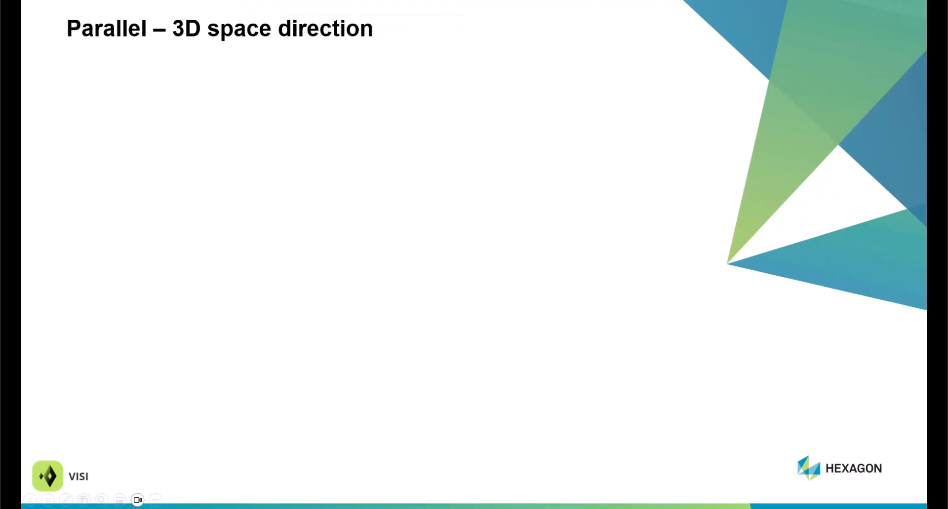
pyautogui.press('Right')
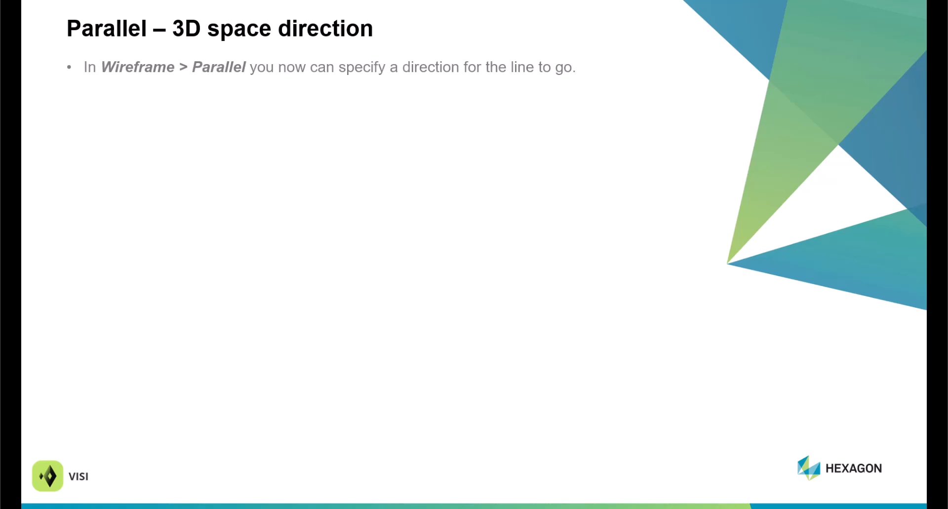
pyautogui.press('Right')
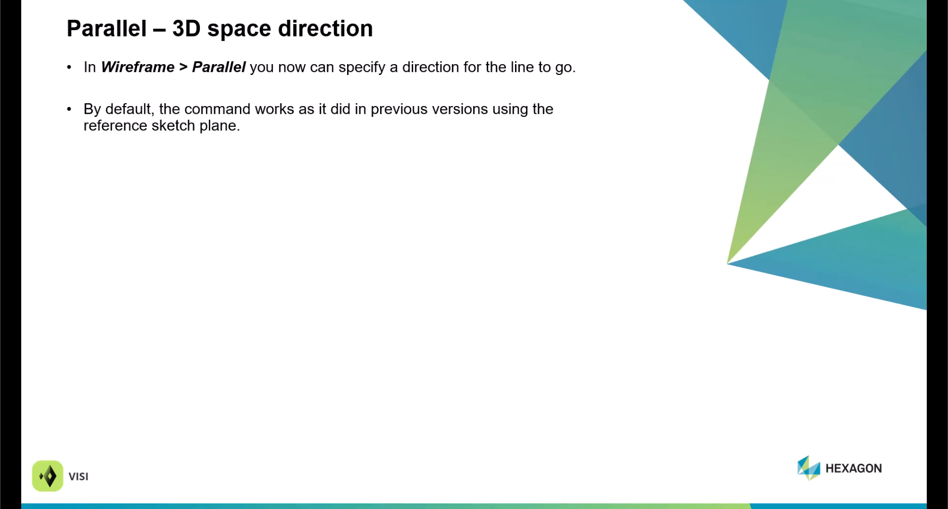
pyautogui.press('Right')
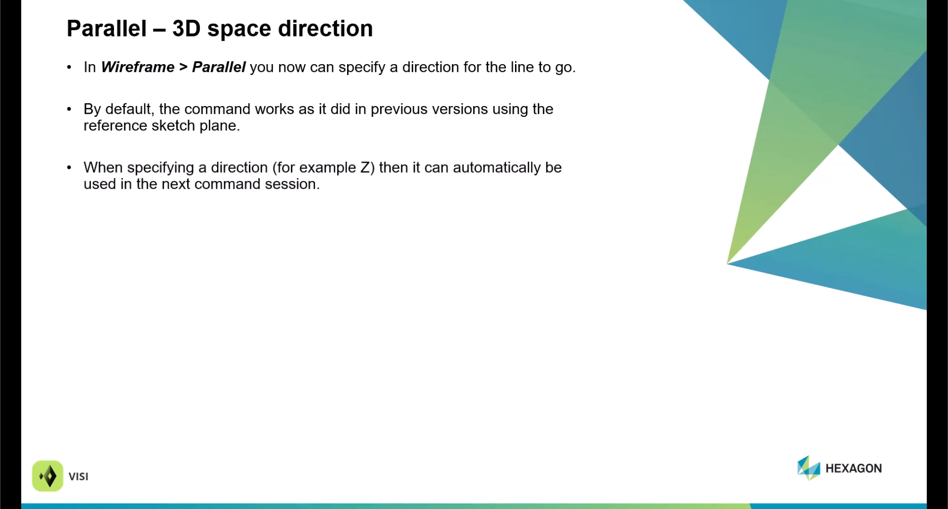
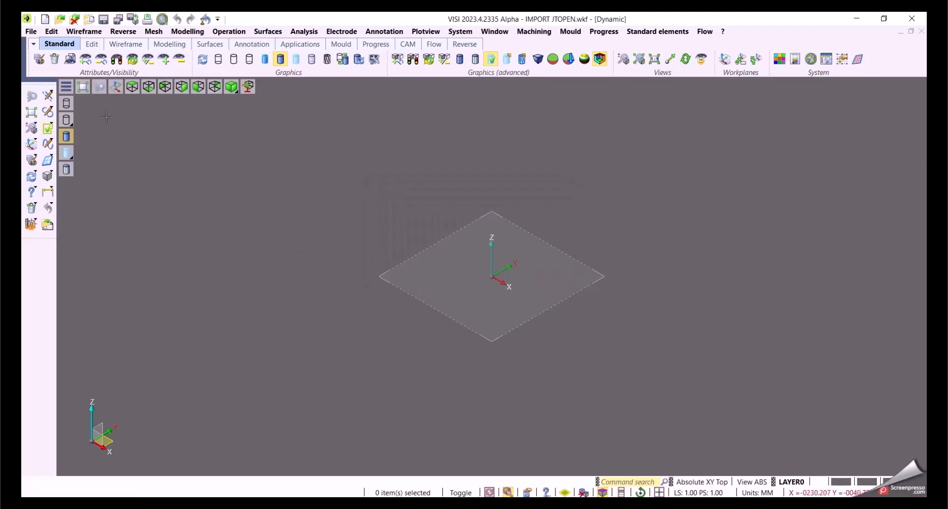
# Run the mesh Check on the entire imported sheet metal part to test whether its facets are connected
pyautogui.click(84, 87)
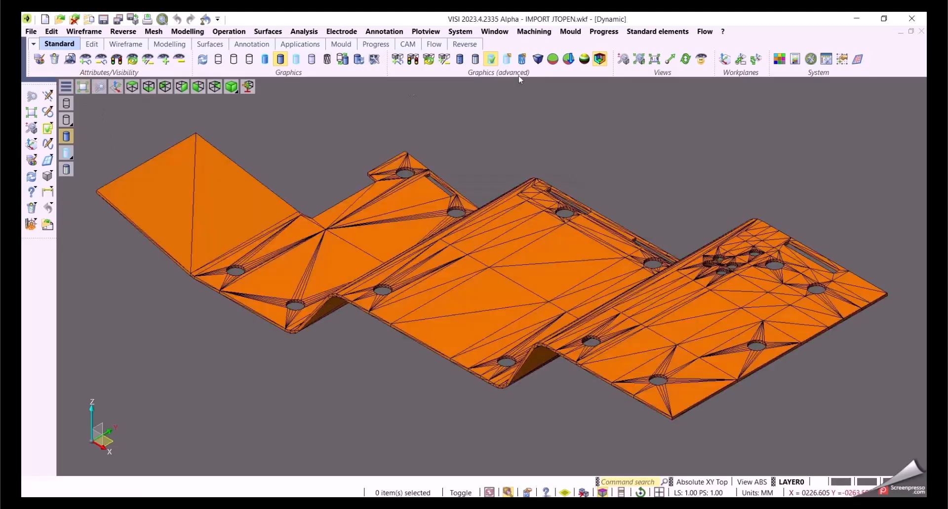
pyautogui.moveTo(585, 227); pyautogui.dragTo(512, 234, button='middle')
pyautogui.scroll(-3, 511, 232)
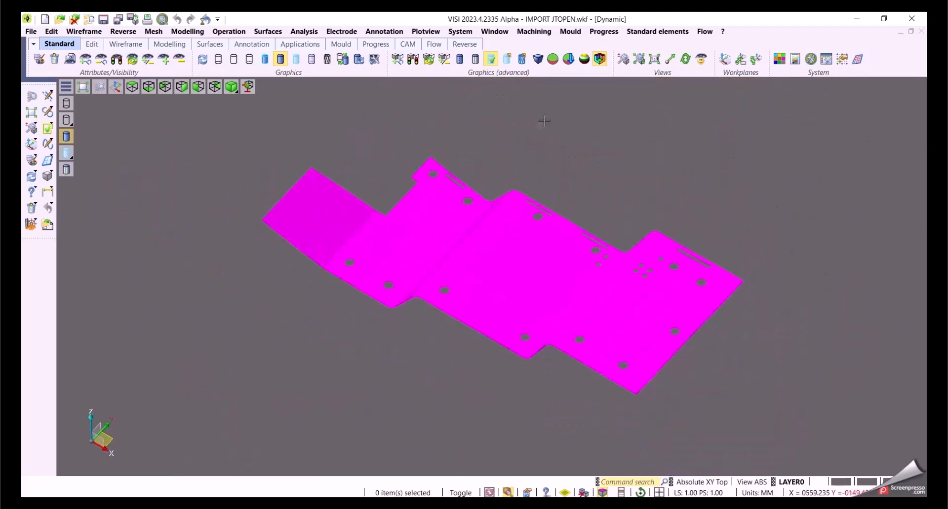
pyautogui.click(153, 31)
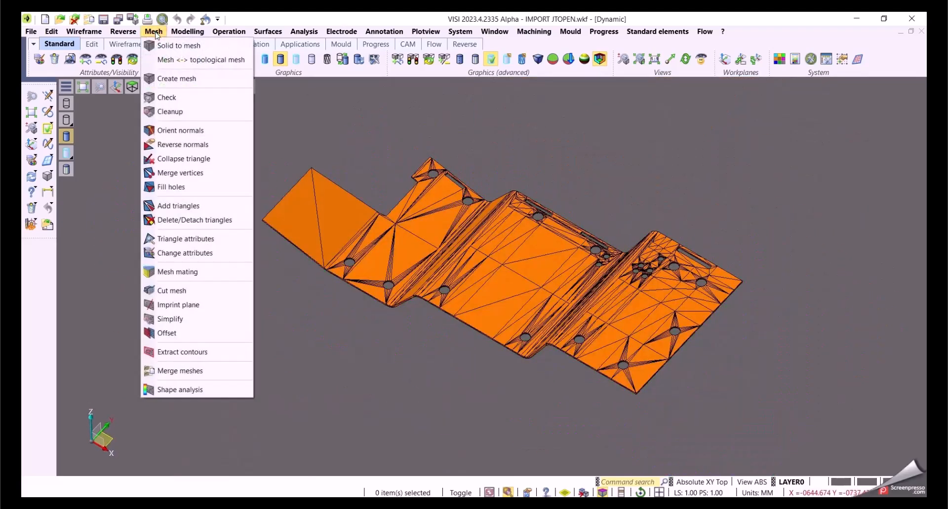
pyautogui.click(170, 97)
pyautogui.moveTo(226, 147); pyautogui.dragTo(716, 362)
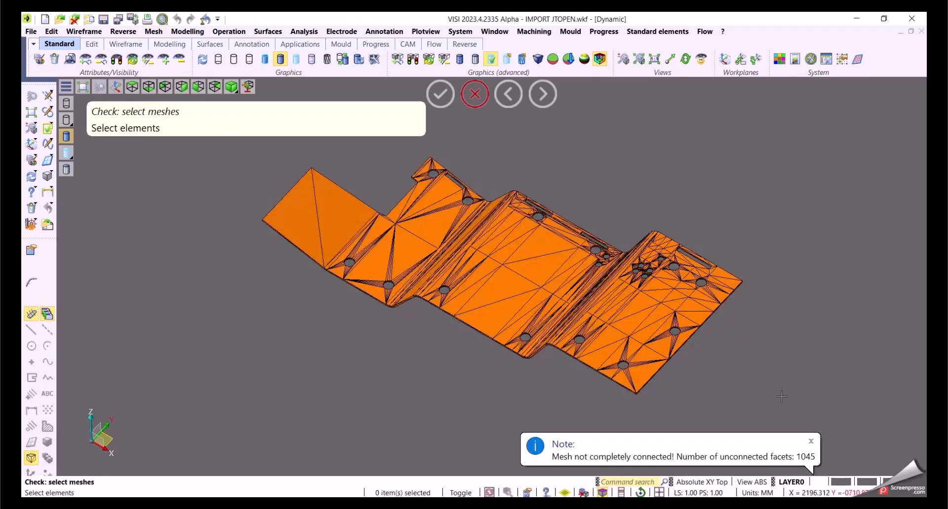
pyautogui.click(811, 442)
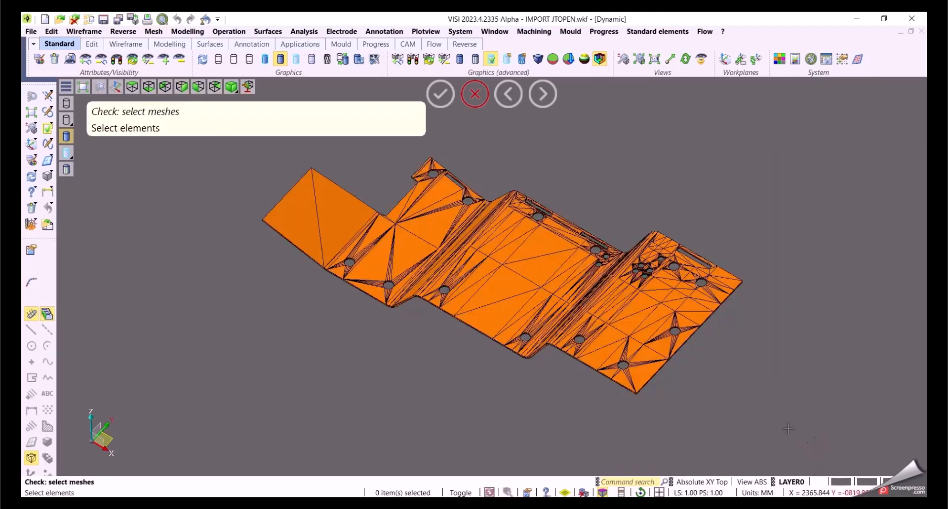
pyautogui.rightClick(221, 269)
# Clean up the entire mesh with vertex edge disjoints fixed at 0.1, simple holes filled and a mesh tolerance of 0.01
pyautogui.click(154, 34)
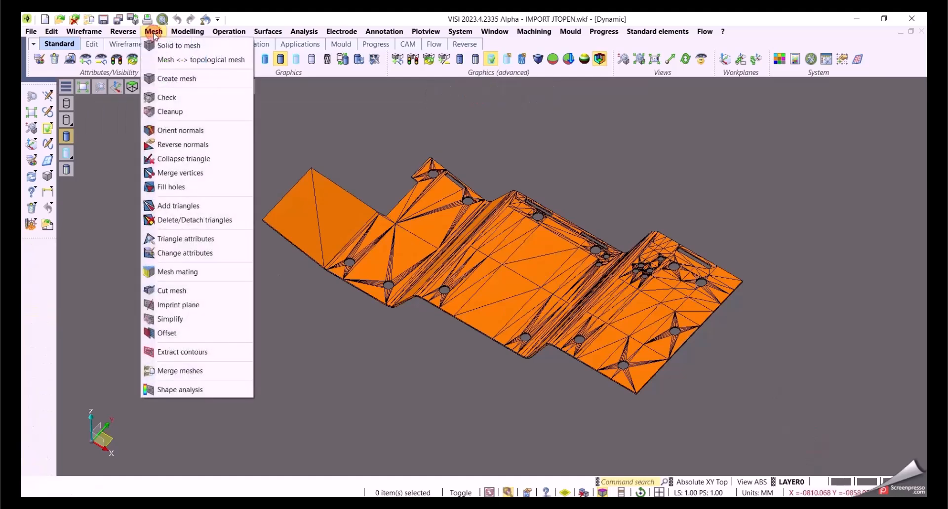
pyautogui.click(169, 112)
pyautogui.moveTo(210, 149); pyautogui.dragTo(777, 411)
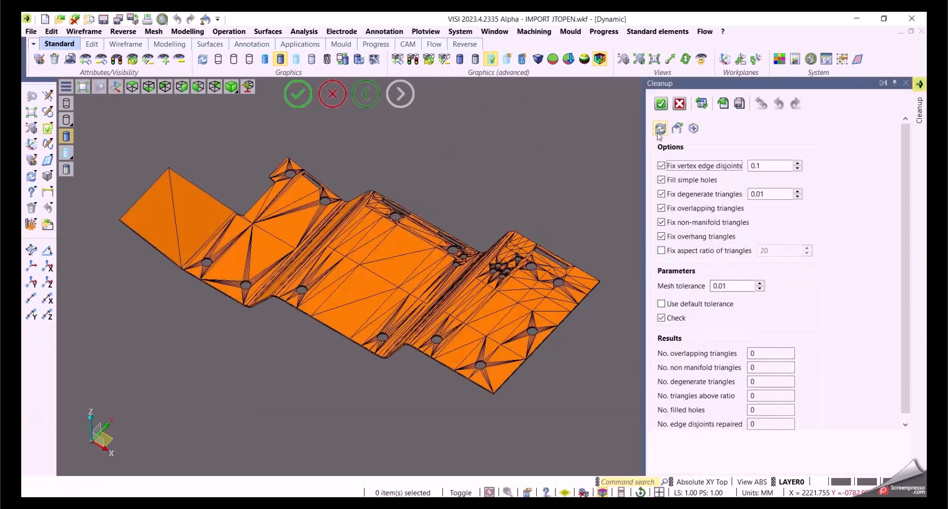
pyautogui.click(660, 129)
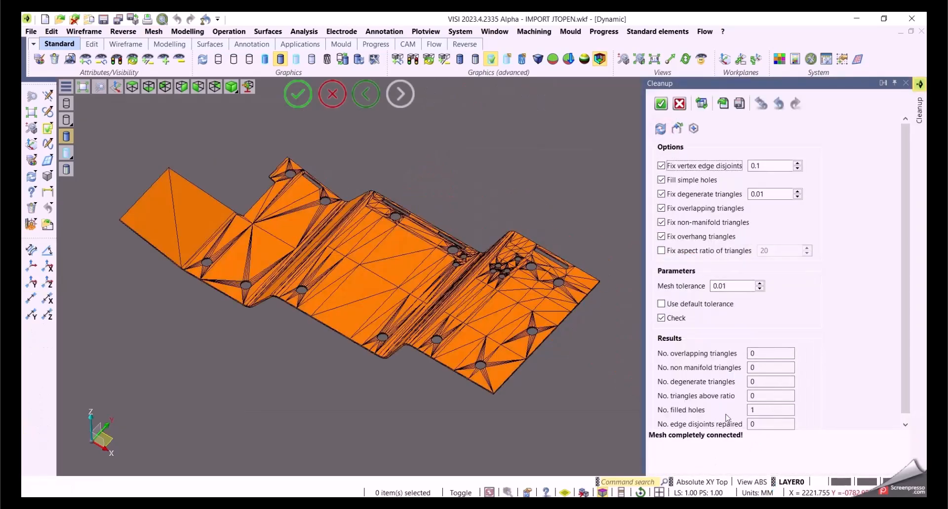
pyautogui.click(661, 104)
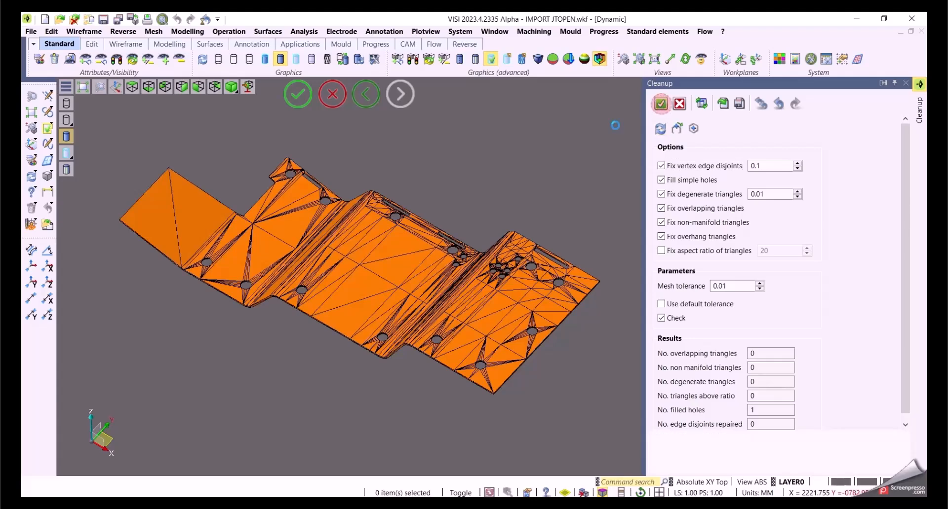
pyautogui.press('Escape')
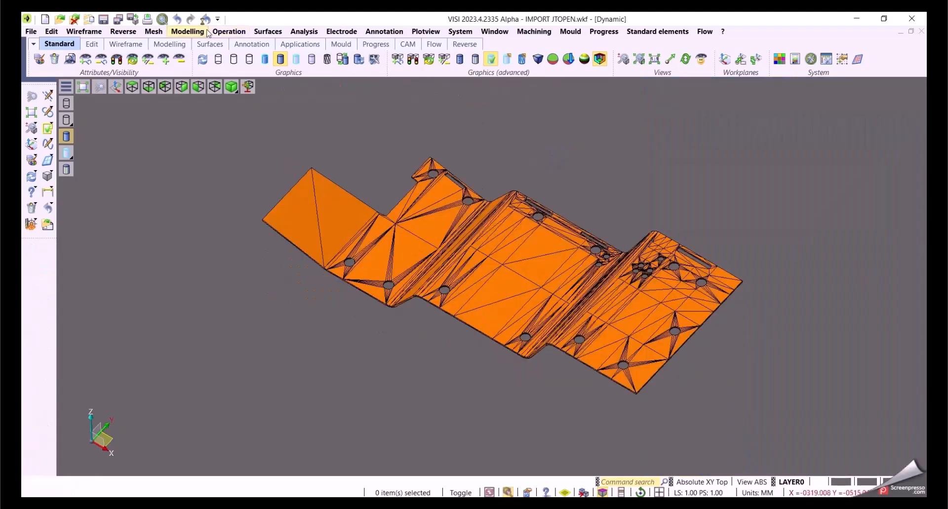
# Convert the mesh to a topological mesh, sewing surfaces, closing to solid and deleting the original entities
pyautogui.click(159, 33)
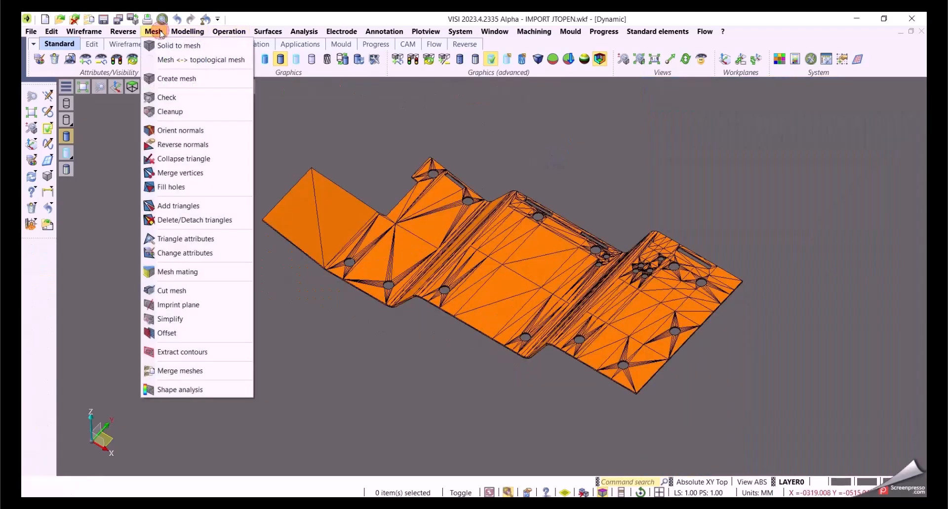
pyautogui.click(169, 60)
pyautogui.moveTo(232, 141); pyautogui.dragTo(785, 413)
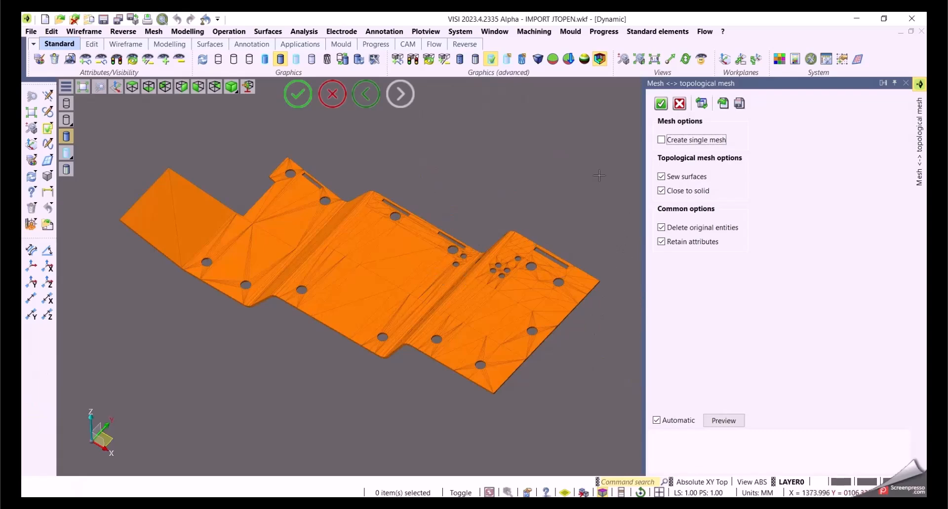
pyautogui.rightClick(576, 166)
pyautogui.rightClick(575, 166)
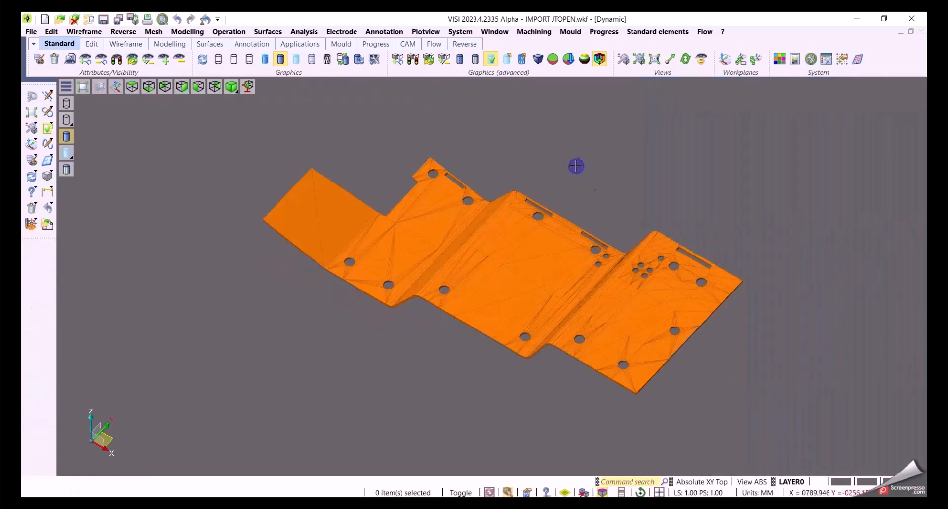
pyautogui.moveTo(607, 211)
pyautogui.mouseDown(button='middle')
pyautogui.moveTo(580, 141)
pyautogui.moveTo(585, 108)
pyautogui.moveTo(577, 150)
pyautogui.moveTo(614, 205)
pyautogui.mouseUp(button='middle')
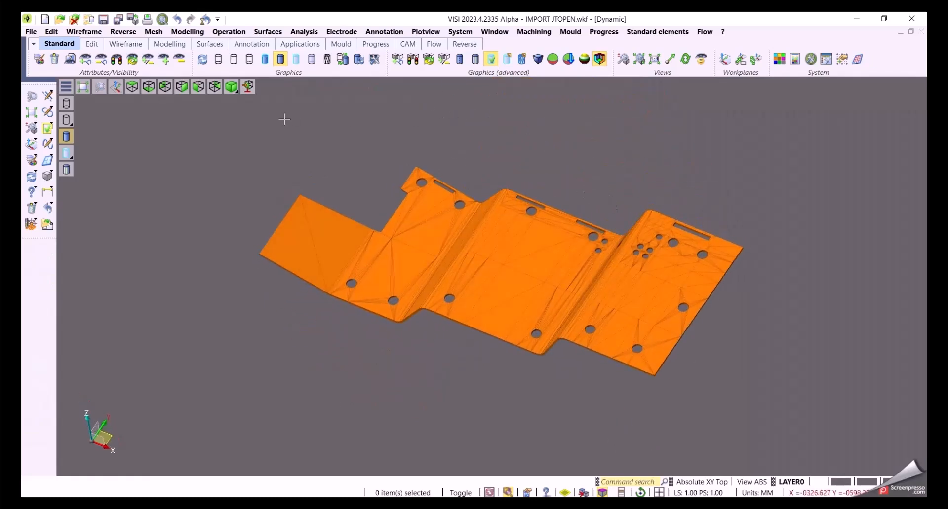
# Examine the topological mesh transparency option under edges and faces in the graphics settings
pyautogui.click(811, 60)
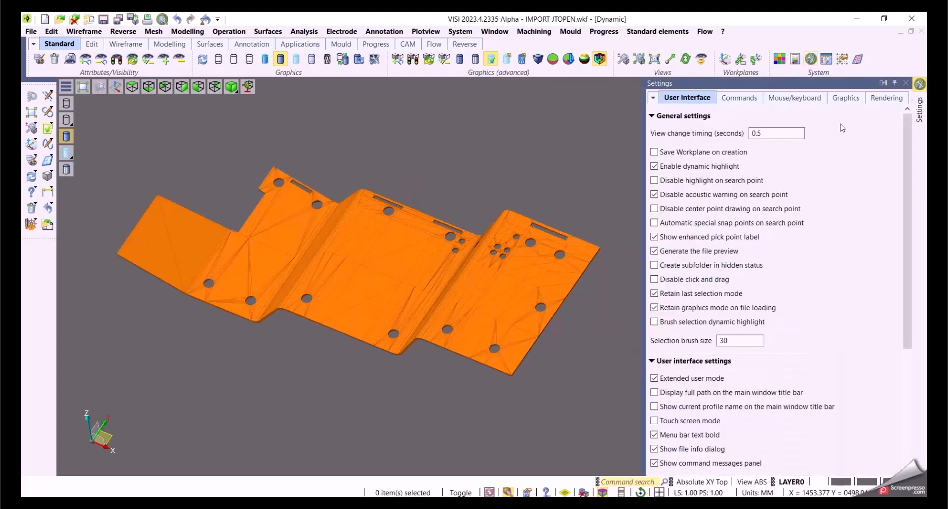
pyautogui.click(845, 97)
pyautogui.moveTo(910, 221); pyautogui.dragTo(924, 354)
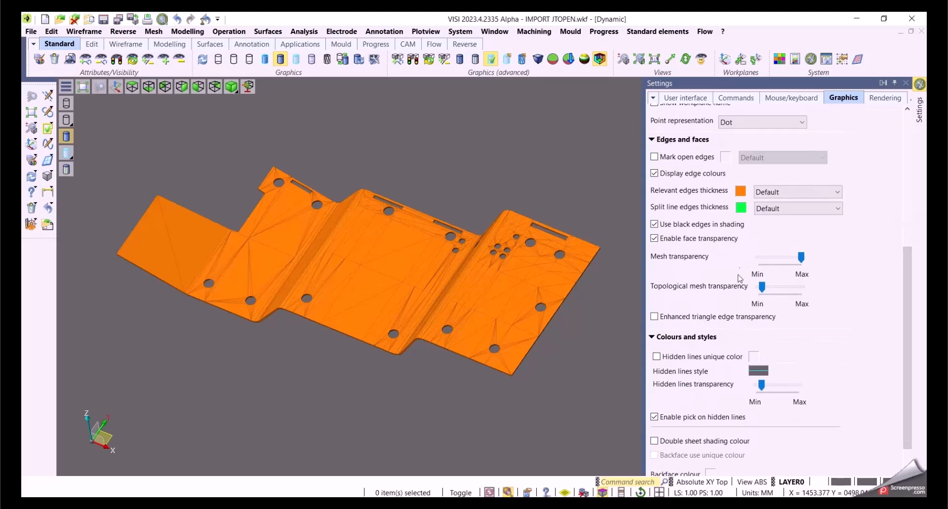
pyautogui.moveTo(762, 288)
pyautogui.mouseDown()
pyautogui.moveTo(804, 288)
pyautogui.moveTo(759, 289)
pyautogui.moveTo(765, 298)
pyautogui.mouseUp()
pyautogui.click(906, 84)
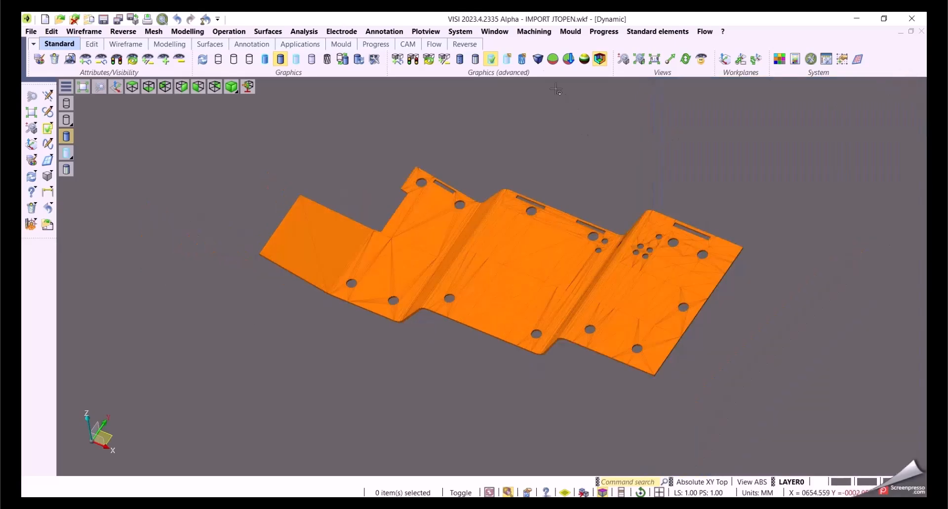
# Cut the topological mesh with a dynamic section along Y and examine the hatched cross-section up close
pyautogui.click(304, 31)
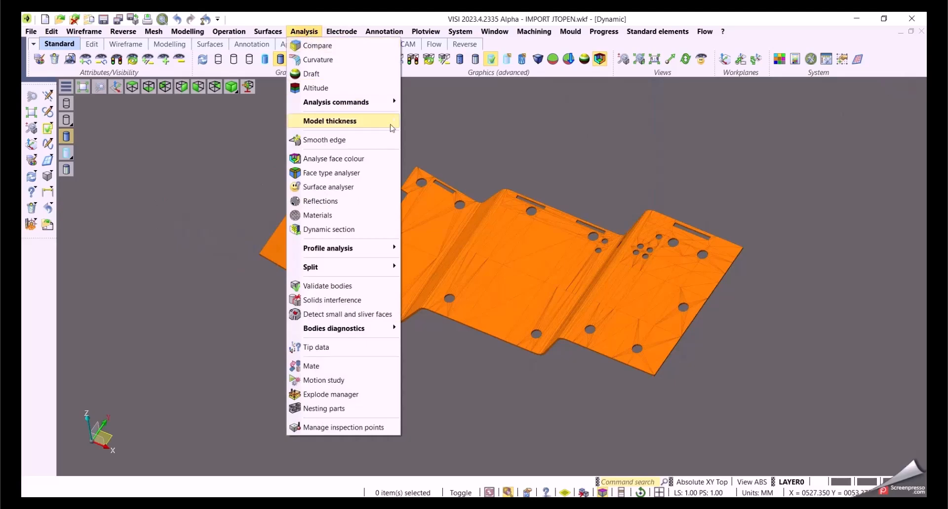
pyautogui.click(360, 230)
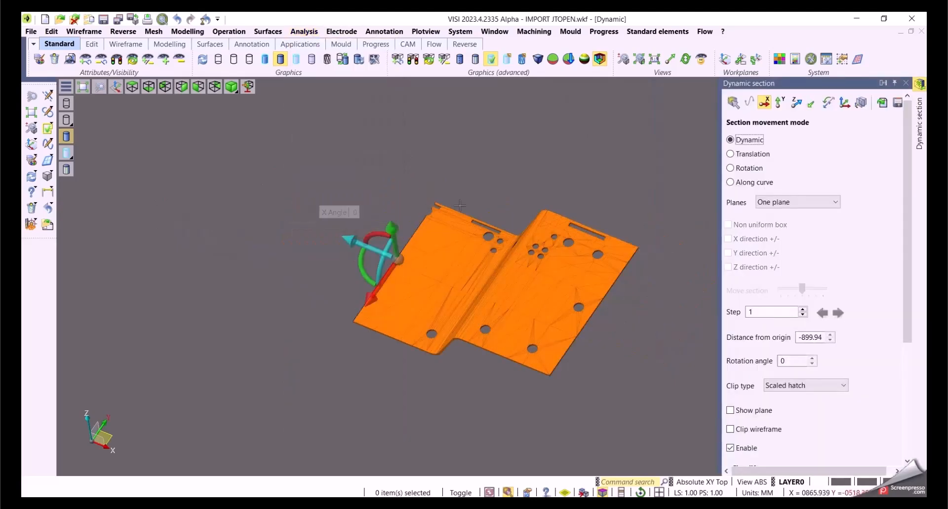
pyautogui.click(780, 102)
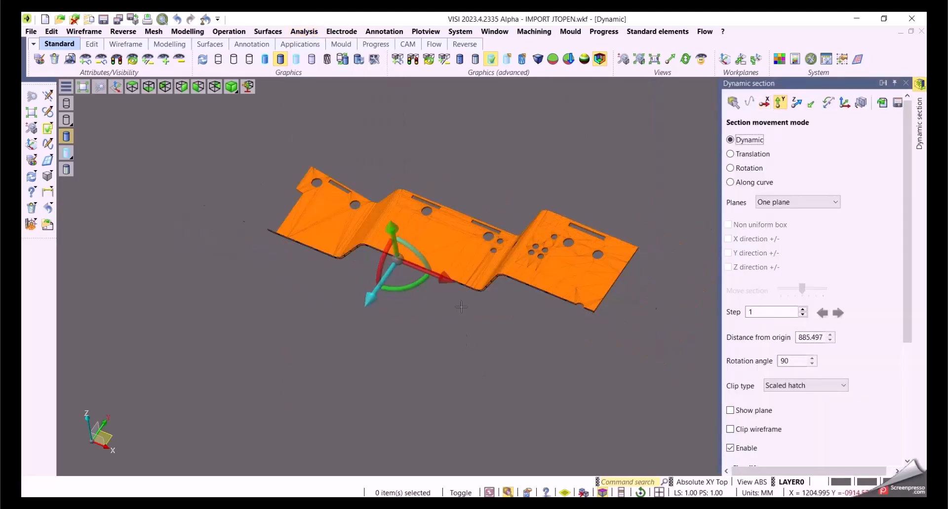
pyautogui.moveTo(478, 275); pyautogui.dragTo(477, 284, button='middle')
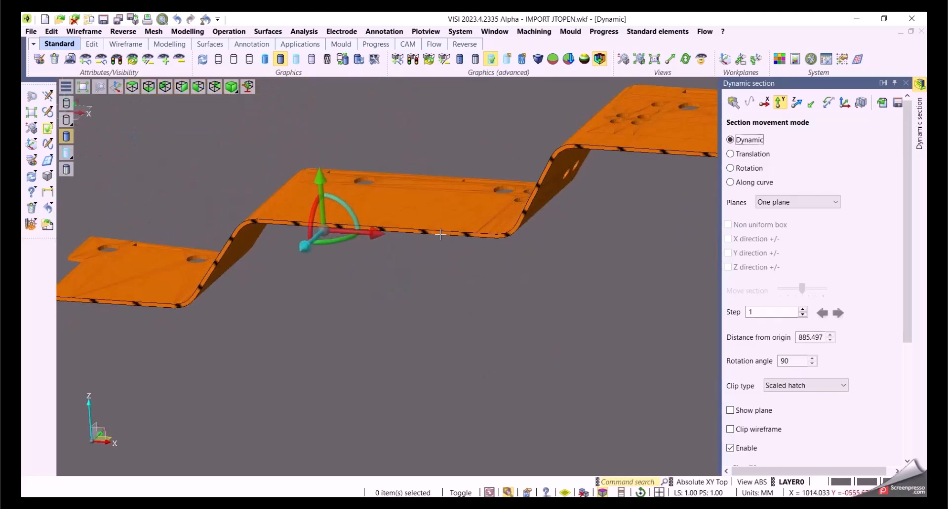
pyautogui.scroll(5, 435, 241)
pyautogui.scroll(-1, 428, 287)
pyautogui.scroll(-4, 434, 287)
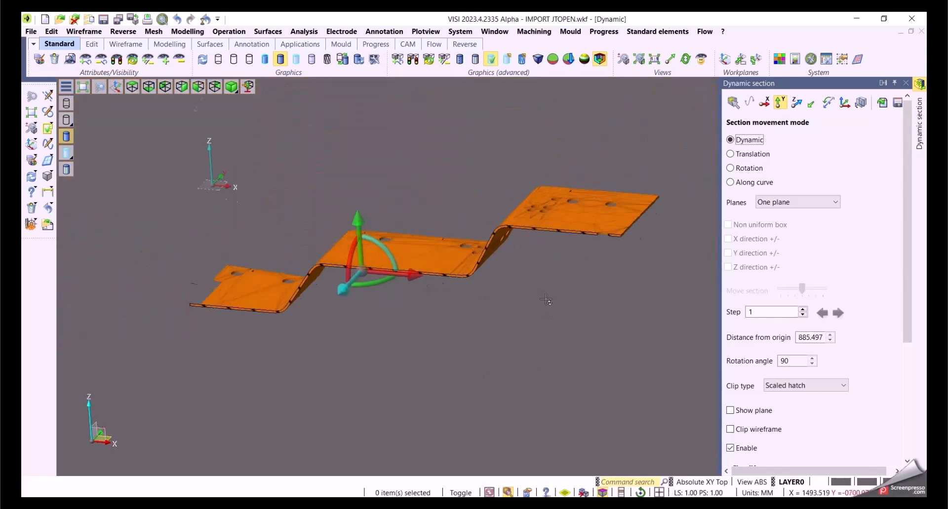
pyautogui.moveTo(546, 294); pyautogui.dragTo(546, 321, button='middle')
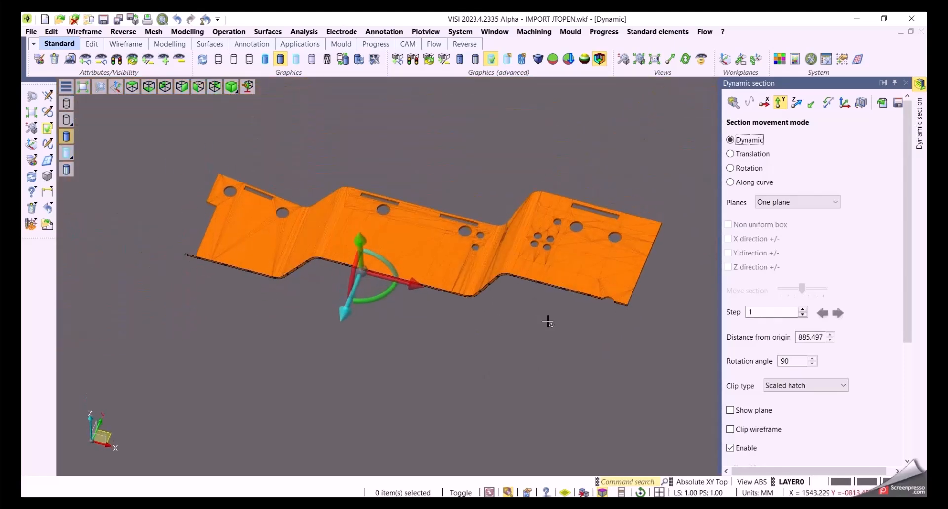
pyautogui.click(906, 83)
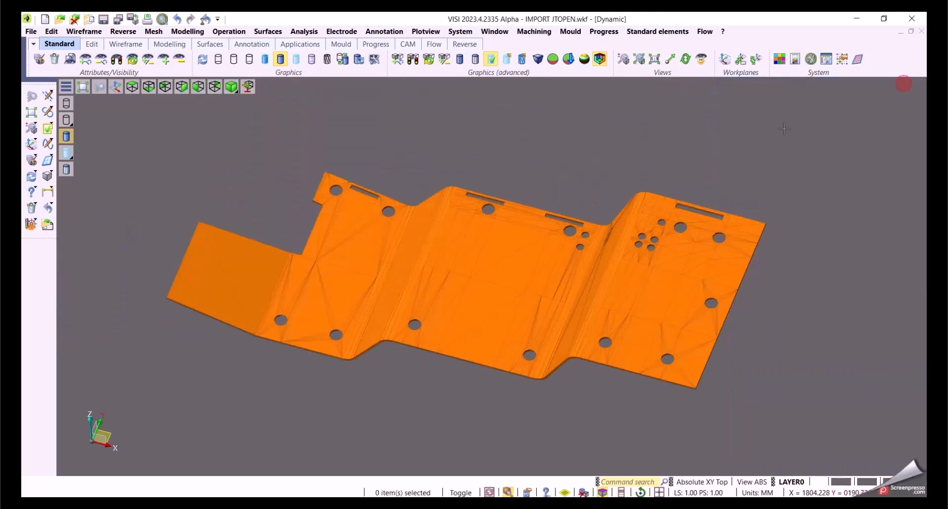
# Set the description of the sheet metal part to Cover insert in the Assembly Manager parts list
pyautogui.click(385, 32)
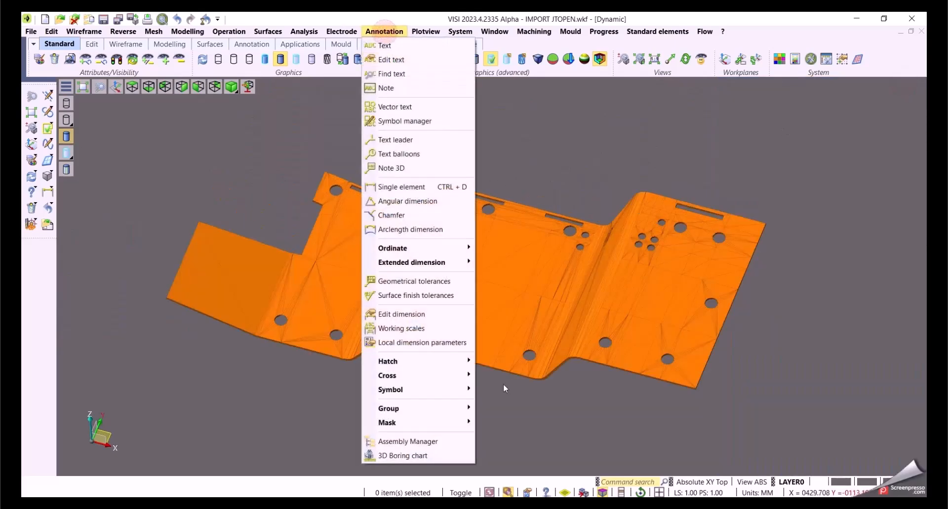
pyautogui.click(398, 443)
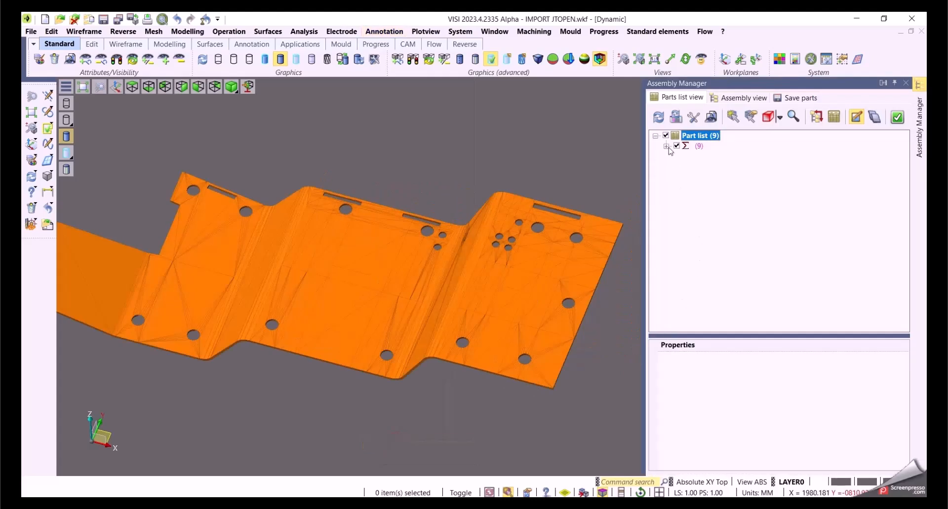
pyautogui.click(666, 146)
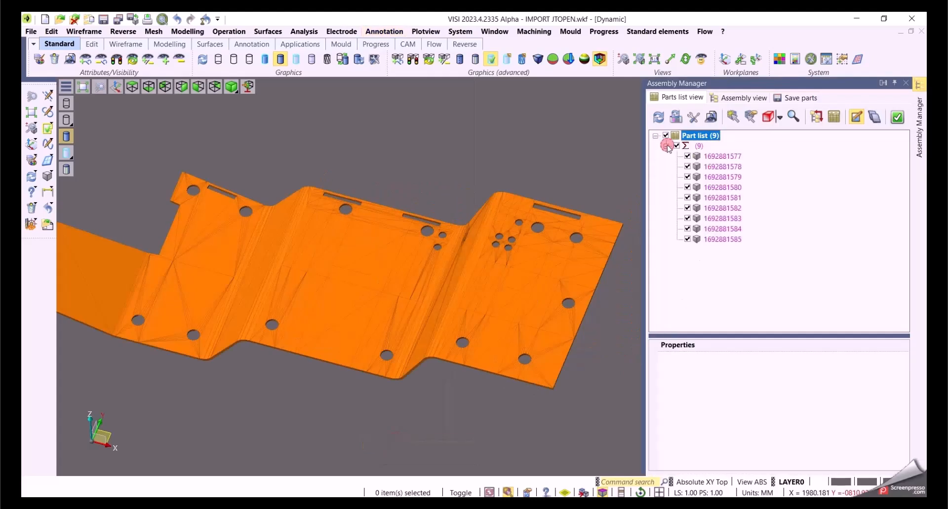
pyautogui.click(725, 157)
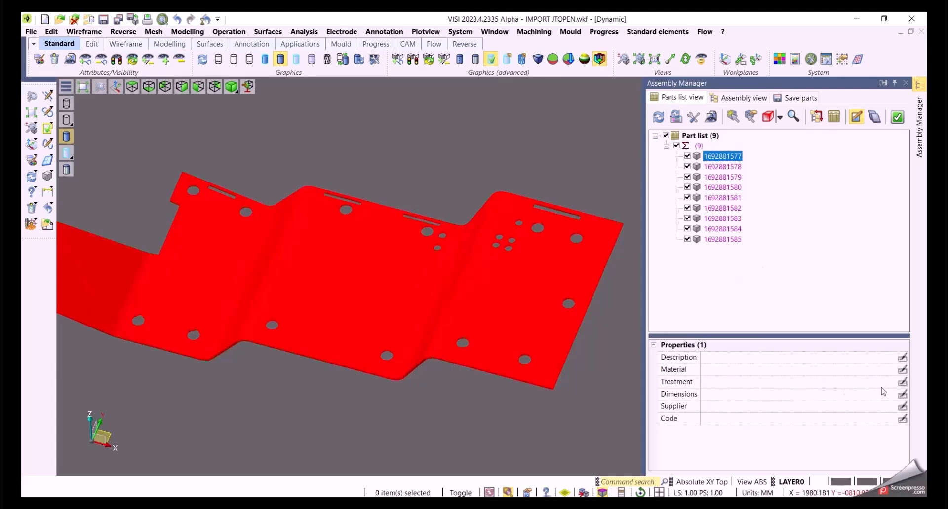
pyautogui.click(893, 360)
pyautogui.click(891, 358)
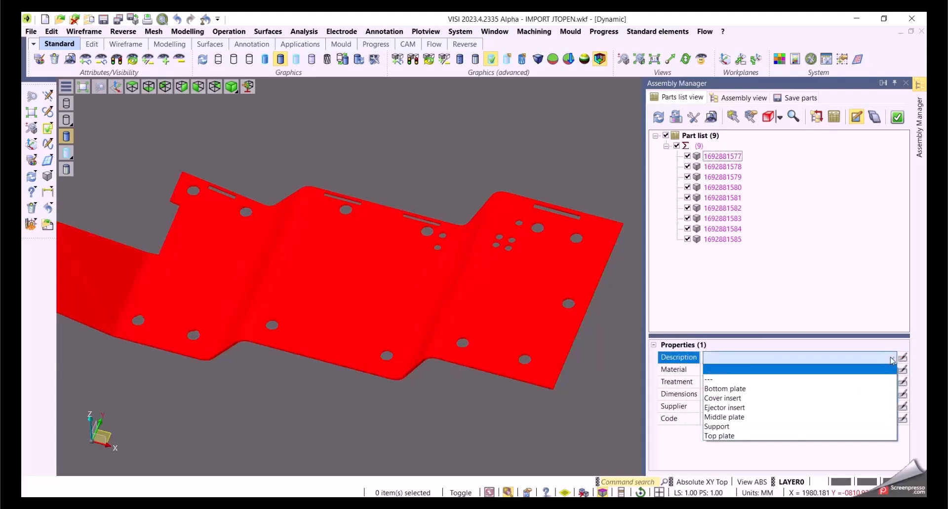
pyautogui.click(748, 399)
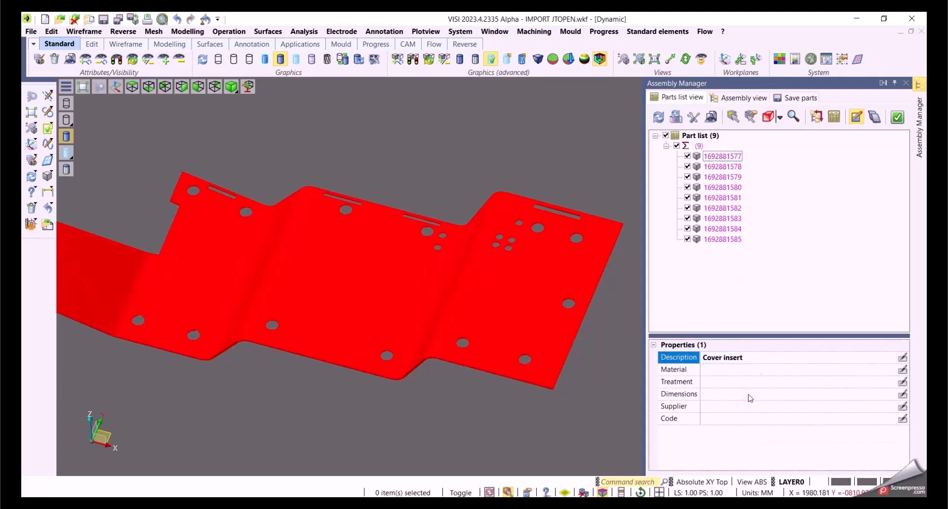
pyautogui.click(897, 118)
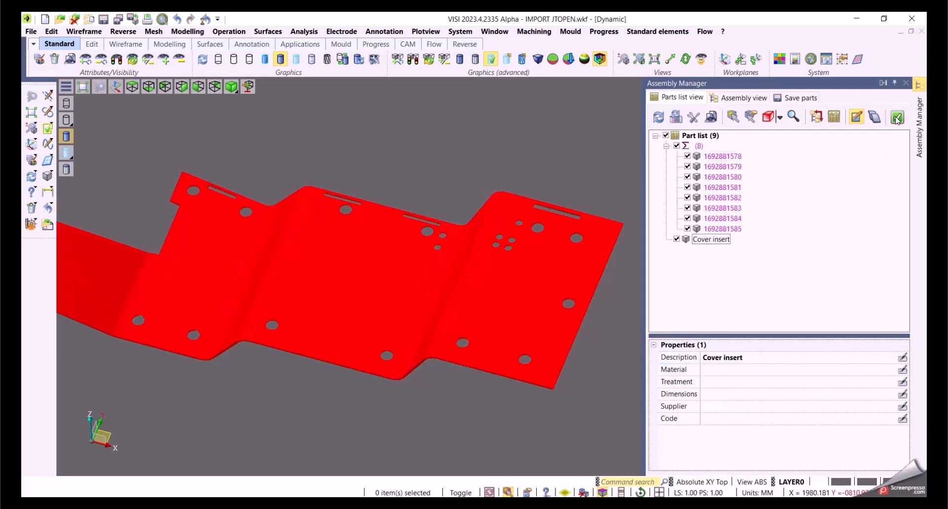
# Set the description of all eight small parts in the parts list to Support and apply the change
pyautogui.click(729, 157)
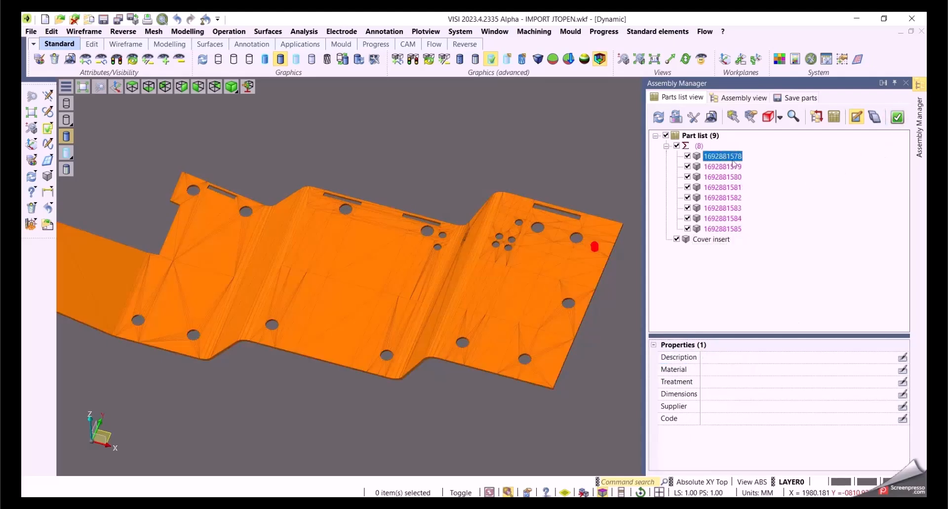
pyautogui.keyDown('shift'); pyautogui.click(719, 230); pyautogui.keyUp('shift')
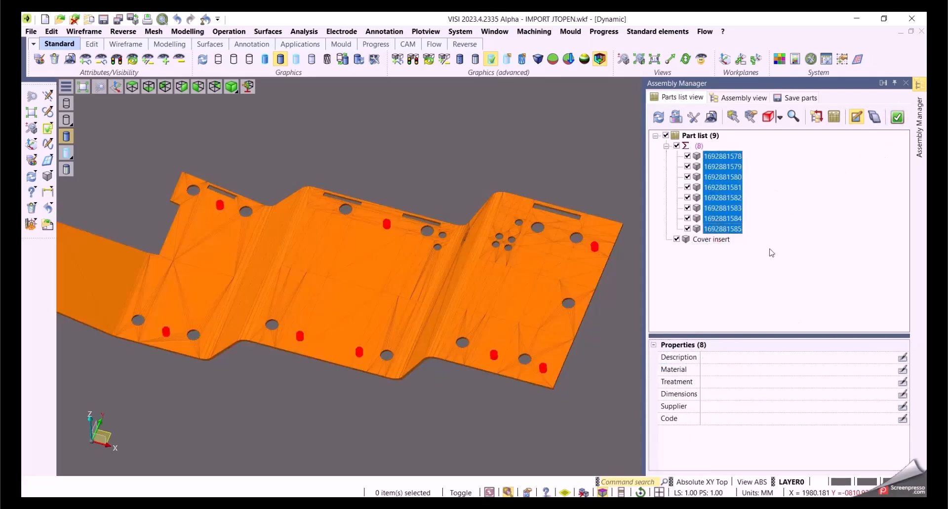
pyautogui.click(887, 358)
pyautogui.click(891, 358)
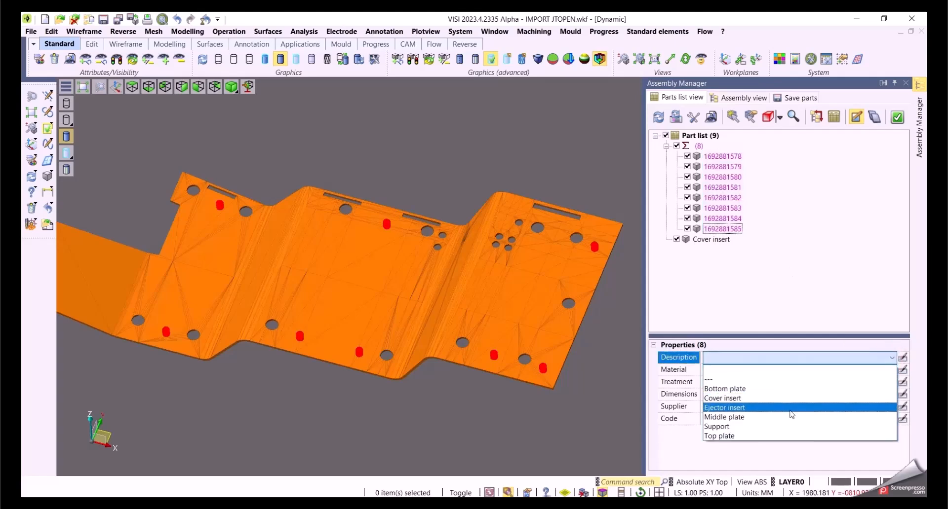
pyautogui.click(743, 426)
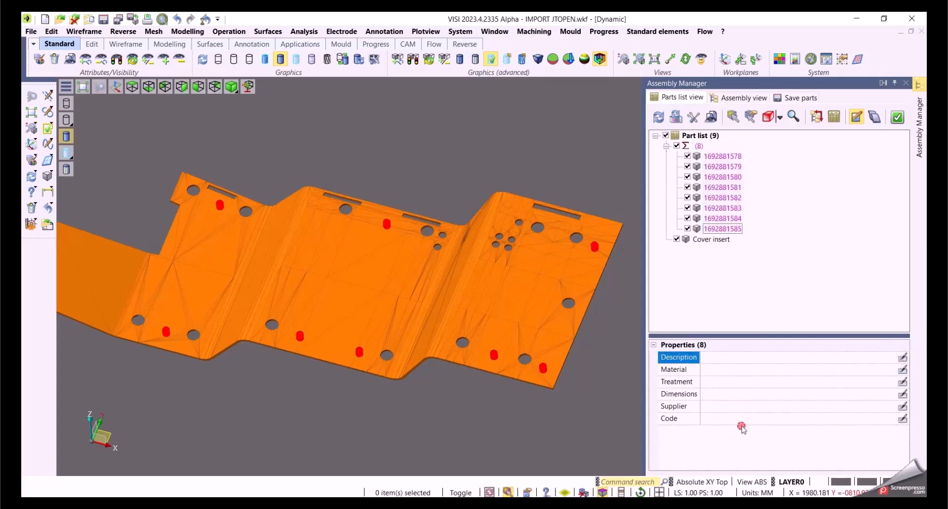
pyautogui.click(897, 120)
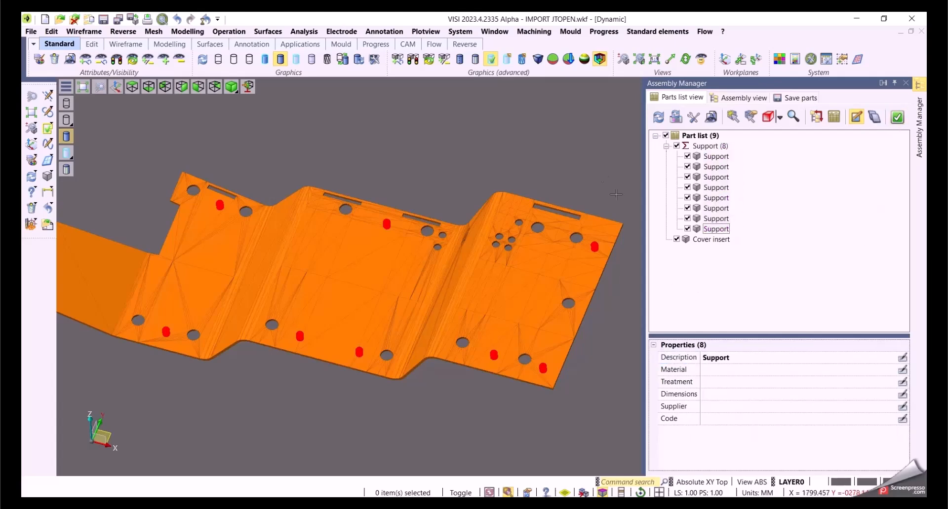
# Calculate the sheet metal part's weight with Aluminium foil, and assign that material and weight to the part
pyautogui.click(722, 32)
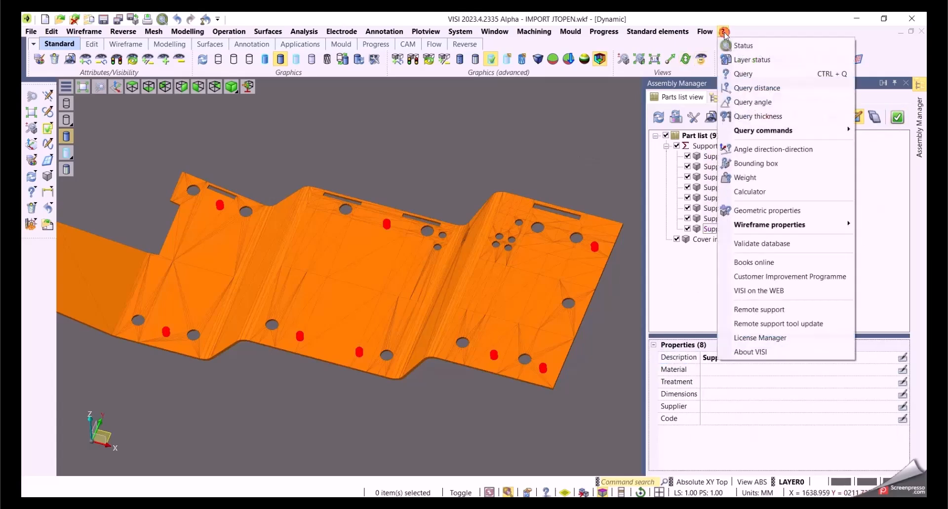
pyautogui.click(746, 179)
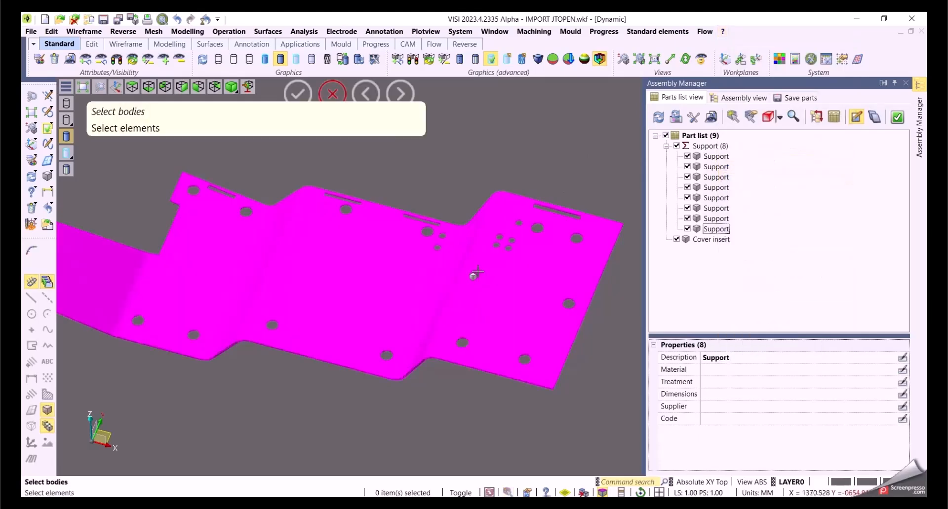
pyautogui.click(479, 269)
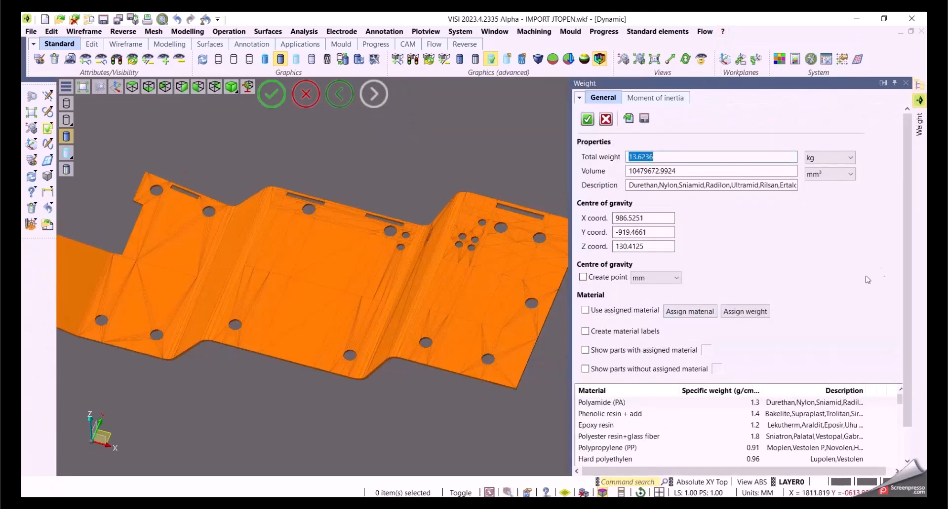
pyautogui.scroll(-3, 907, 250)
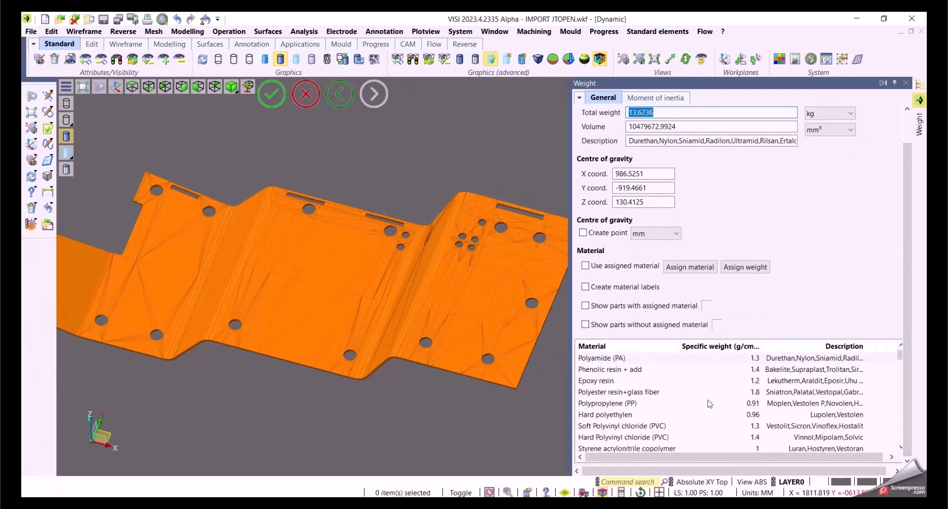
pyautogui.moveTo(898, 357); pyautogui.dragTo(898, 368)
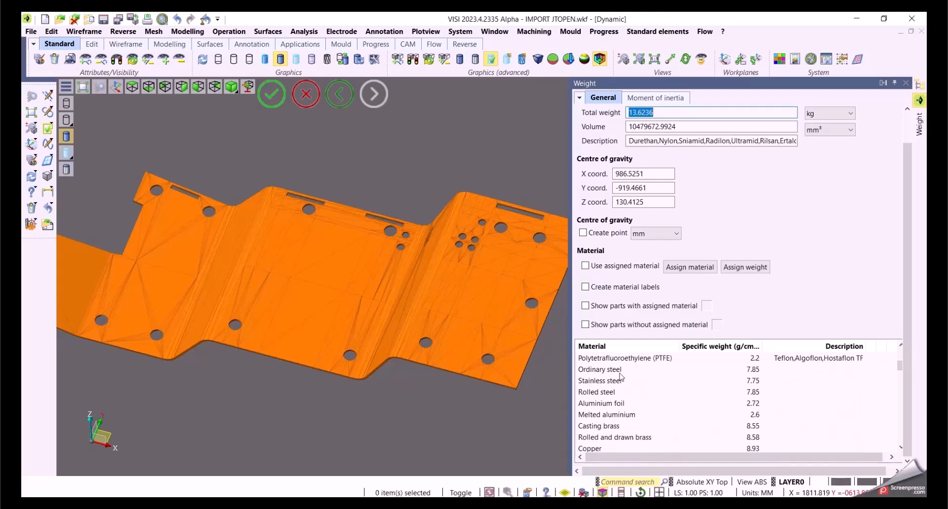
pyautogui.click(590, 404)
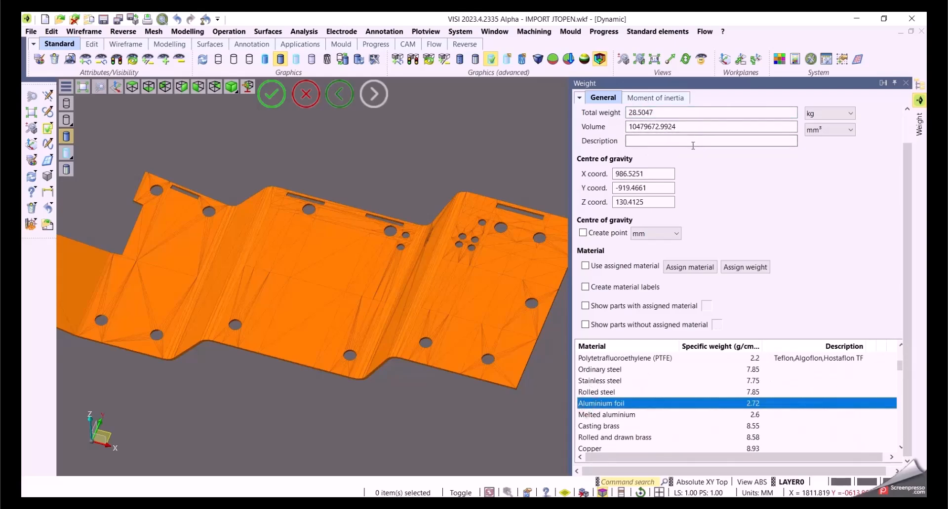
pyautogui.click(691, 267)
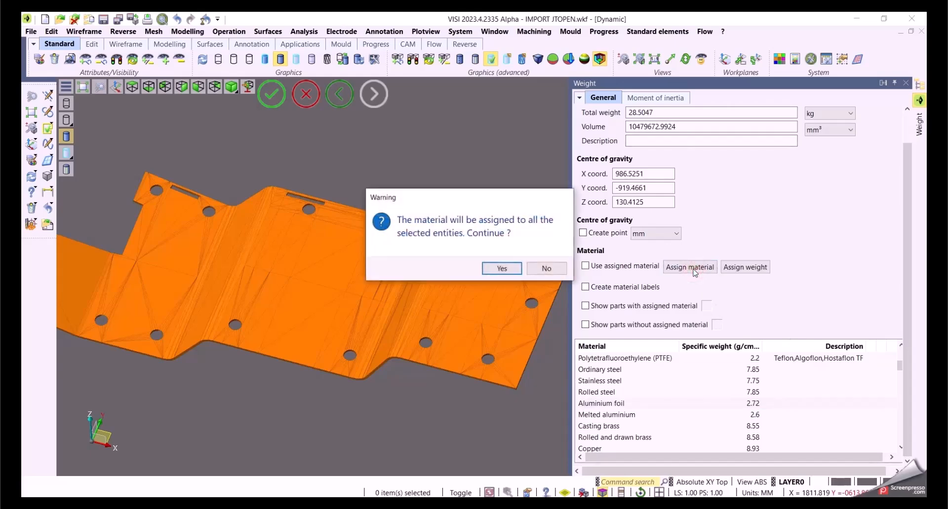
pyautogui.click(502, 269)
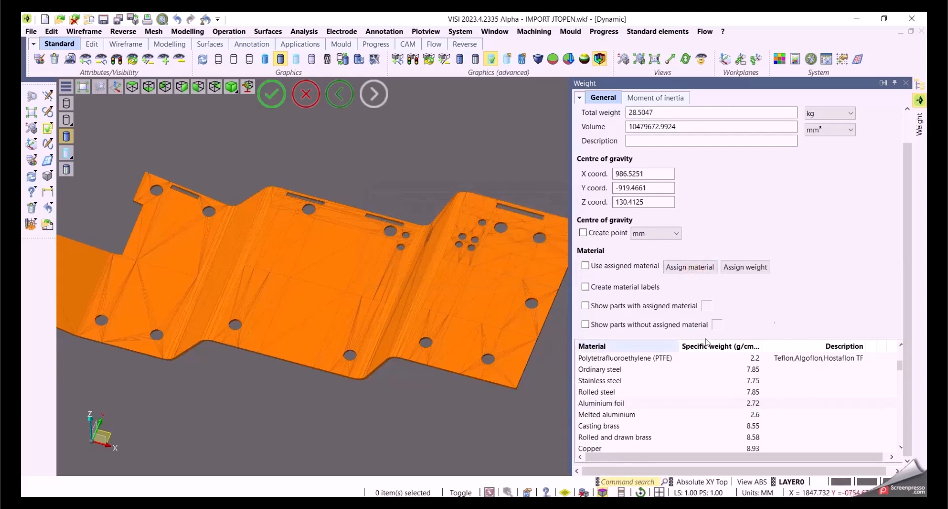
pyautogui.click(744, 271)
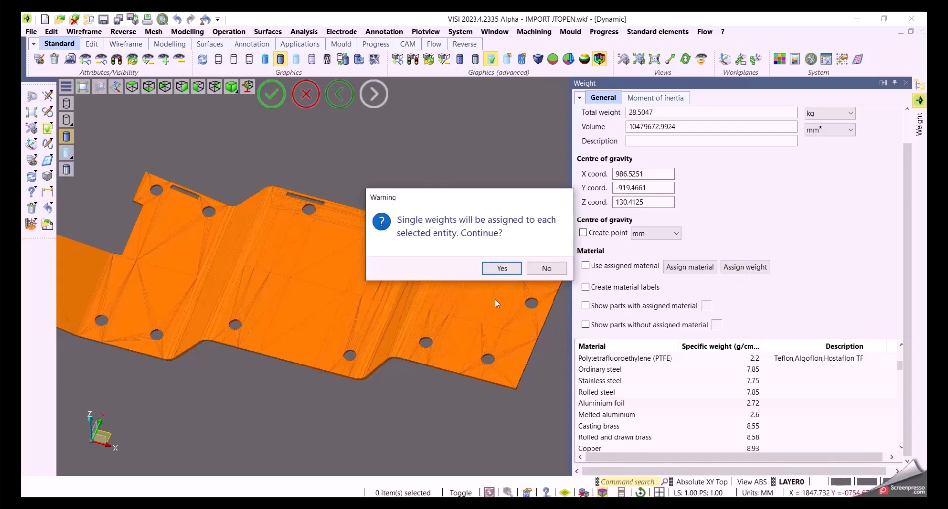
pyautogui.click(501, 268)
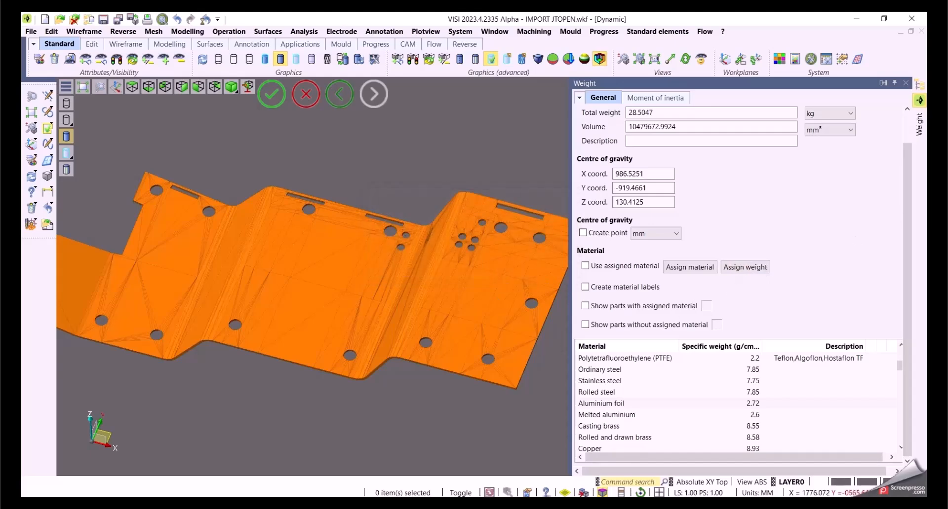
# Review the Cover insert's material and weight properties in the Assembly Manager parts list
pyautogui.click(919, 85)
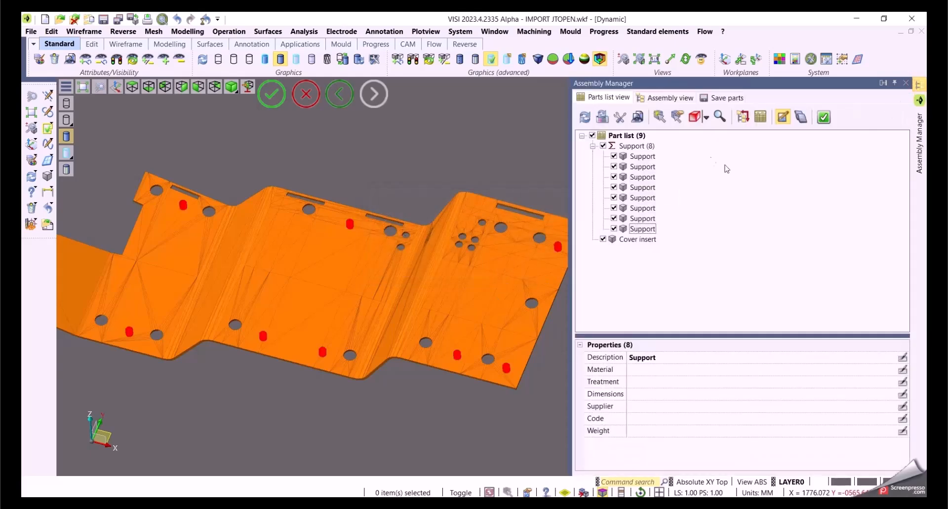
pyautogui.click(637, 240)
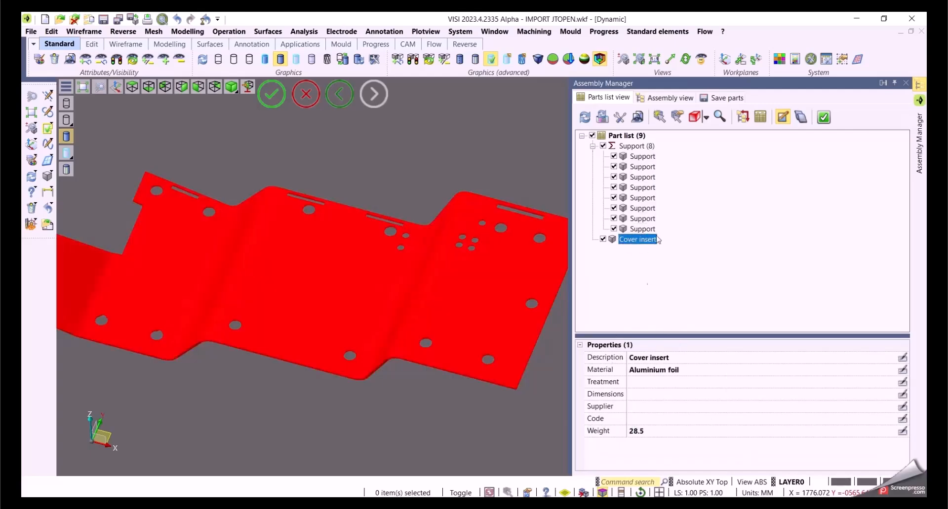
pyautogui.click(905, 85)
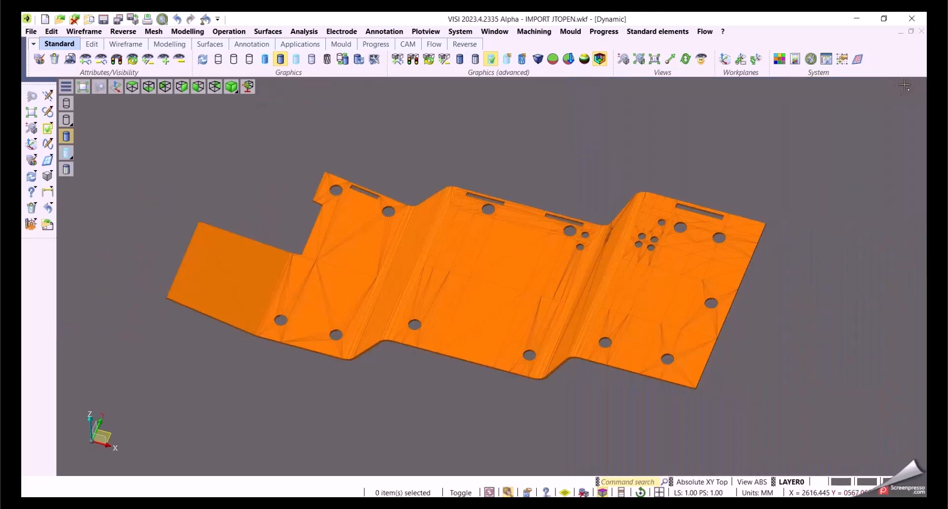
pyautogui.moveTo(498, 296); pyautogui.dragTo(532, 145, button='middle')
pyautogui.press('F8')
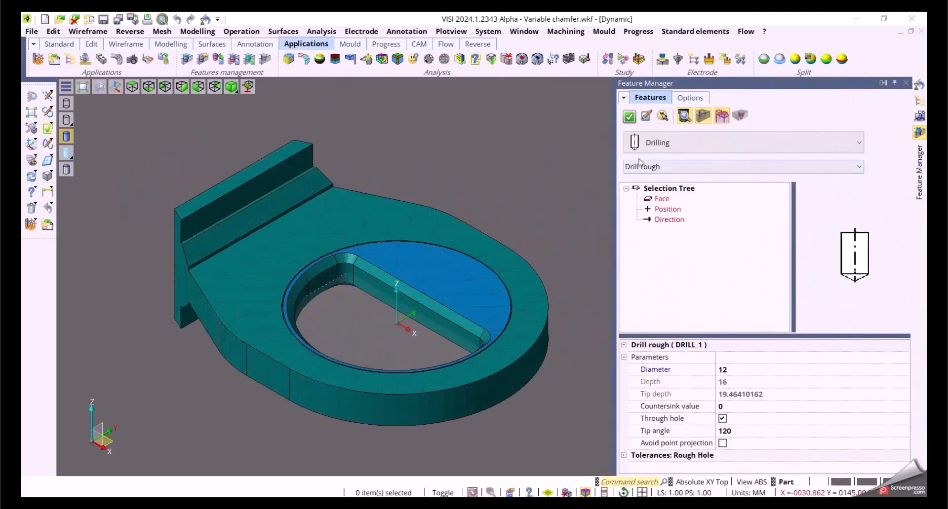
# Create a 12 mm rough-drilled through hole in the plate's upper face, between the upright wall and the central opening
pyautogui.click(629, 116)
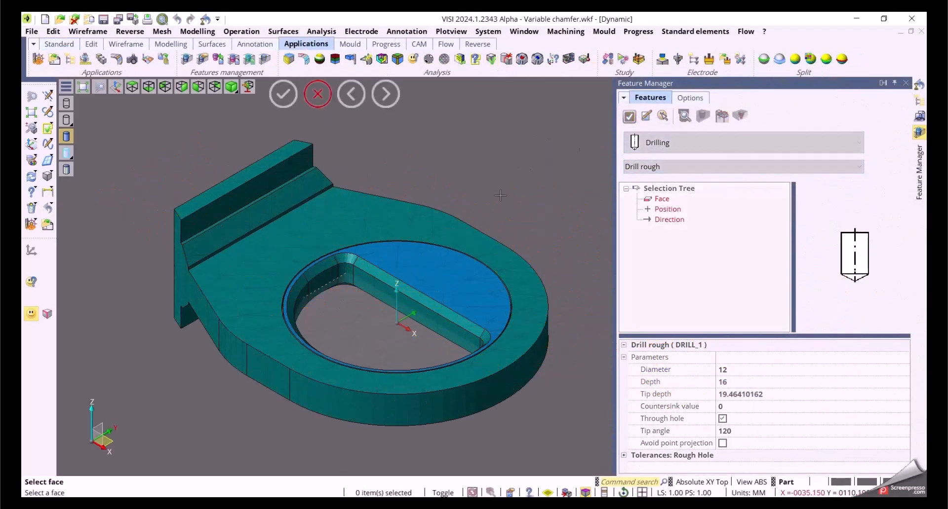
pyautogui.click(242, 273)
pyautogui.click(246, 264)
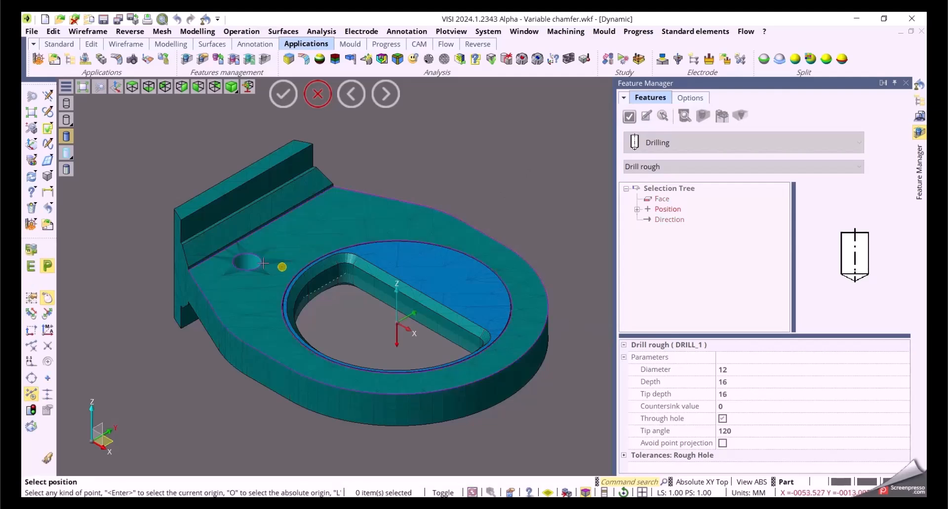
pyautogui.scroll(6, 249, 257)
pyautogui.scroll(-6, 250, 257)
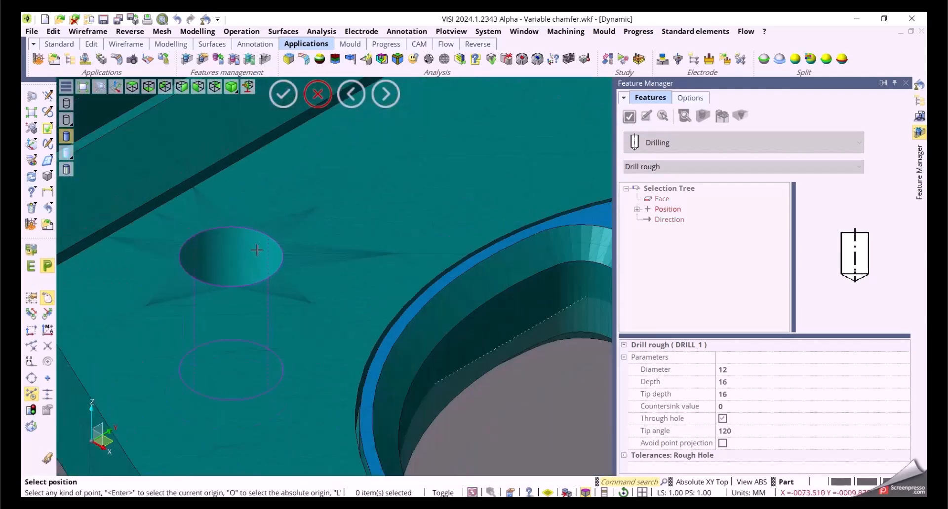
pyautogui.rightClick(490, 153)
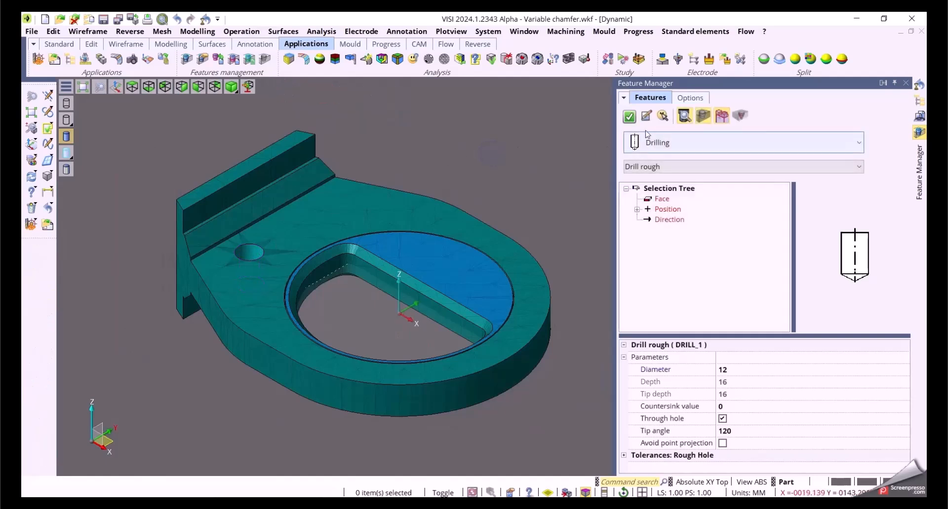
pyautogui.click(906, 83)
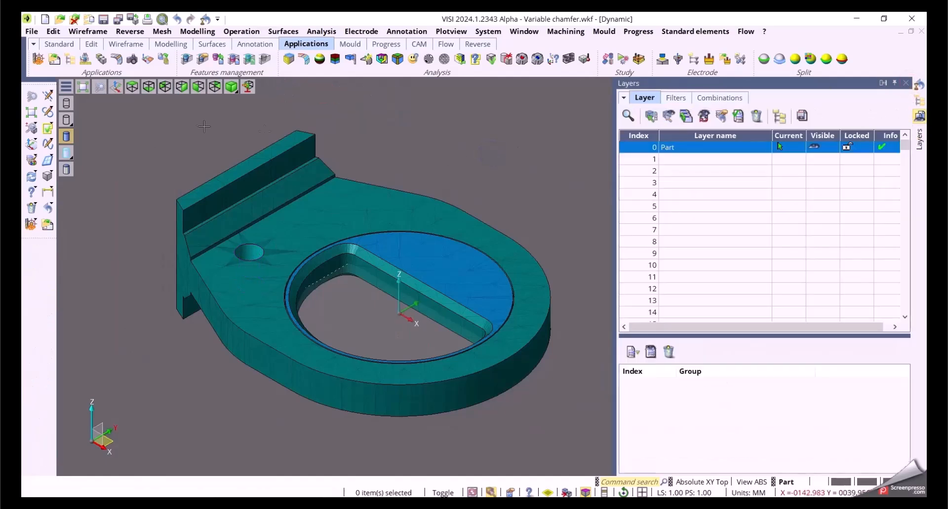
# Move the top face of the upright wall 11 mm along Z with Edit faces
pyautogui.click(197, 32)
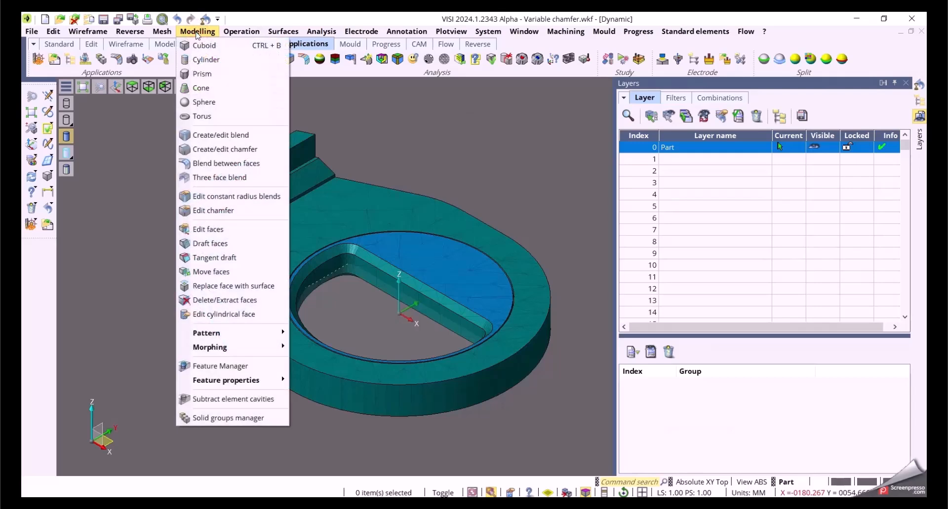
pyautogui.click(202, 232)
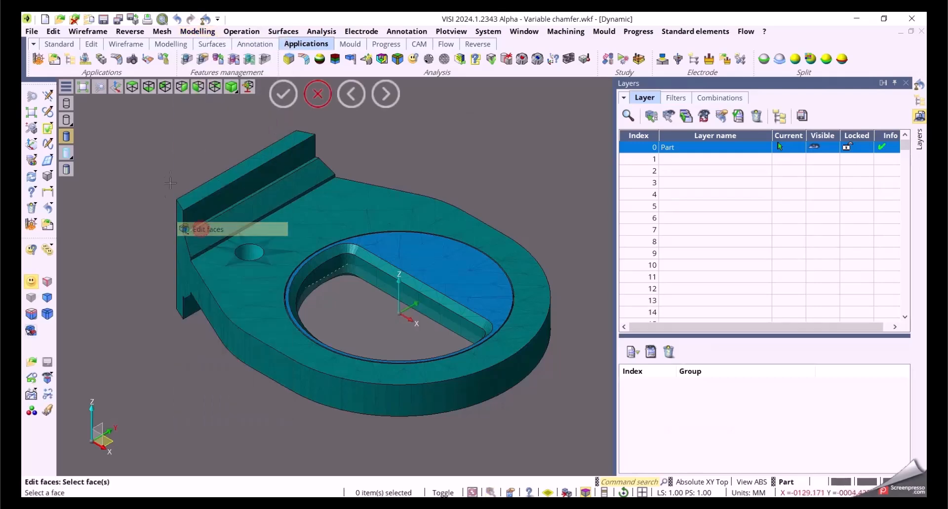
pyautogui.scroll(6, 199, 156)
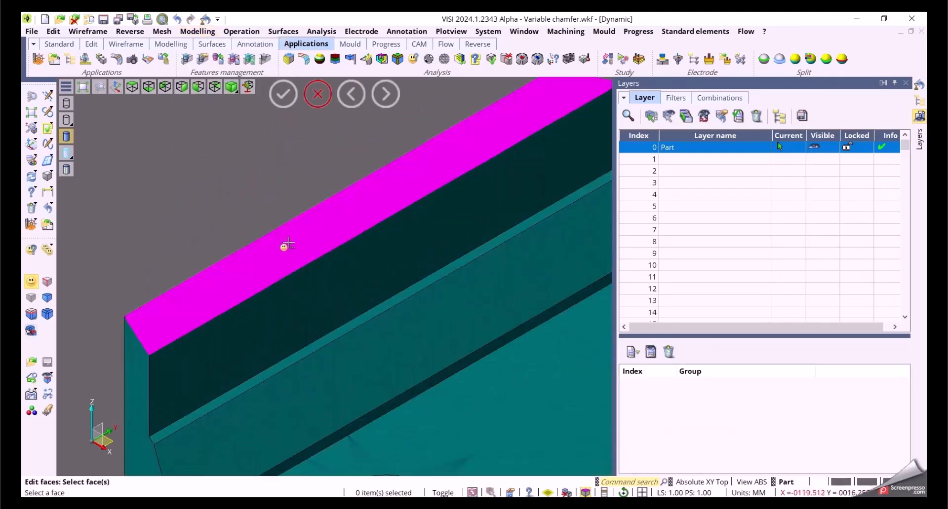
pyautogui.click(283, 247)
pyautogui.scroll(-5, 200, 195)
pyautogui.moveTo(182, 210); pyautogui.dragTo(179, 181)
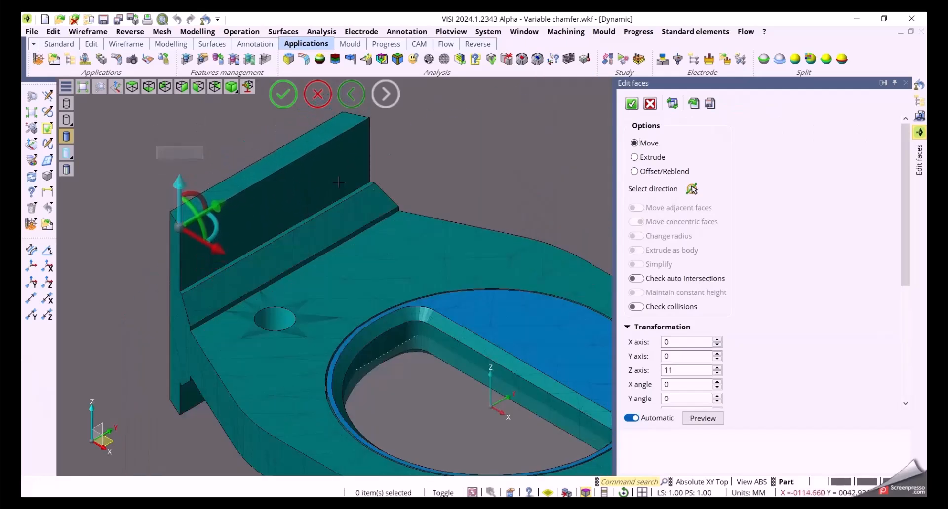
pyautogui.rightClick(447, 162)
pyautogui.rightClick(451, 161)
# Apply a constant radius blend to the plate's outer upper edge, propagating over tangent edges
pyautogui.click(197, 32)
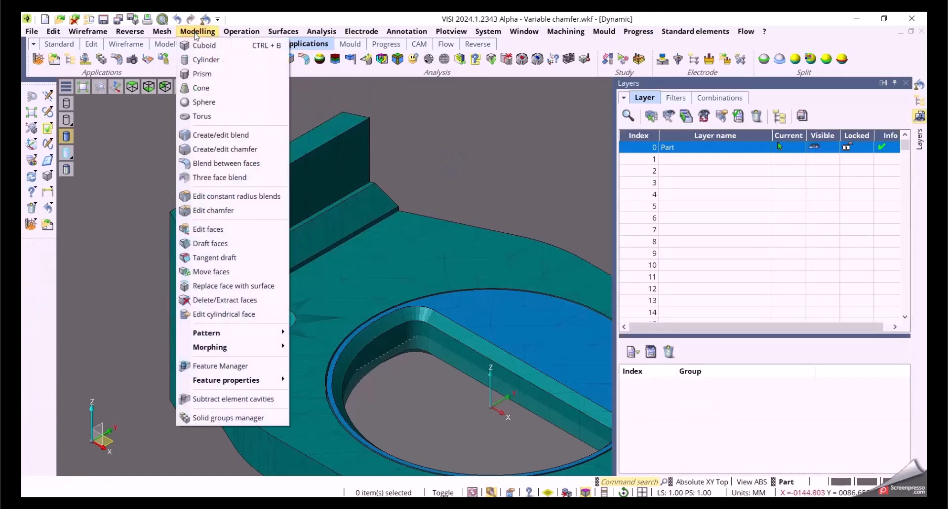
pyautogui.click(214, 137)
pyautogui.scroll(-2, 160, 174)
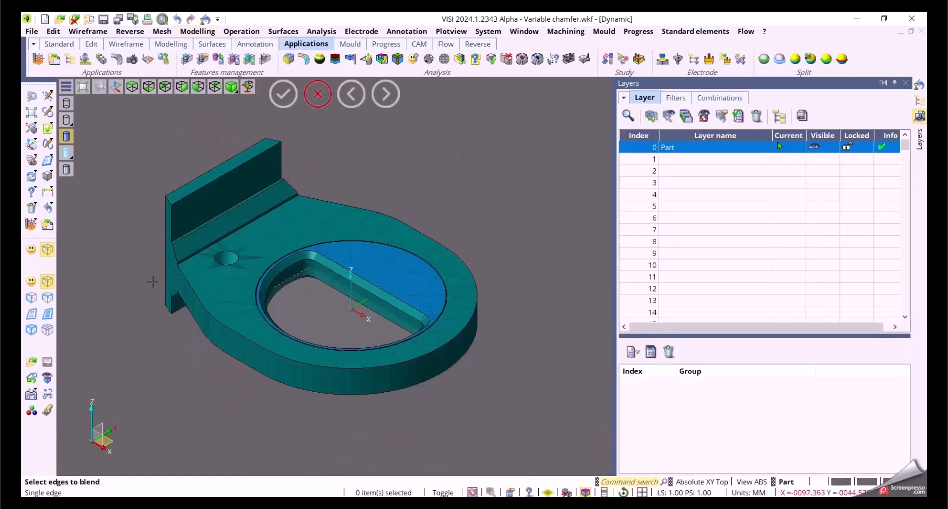
pyautogui.click(193, 288)
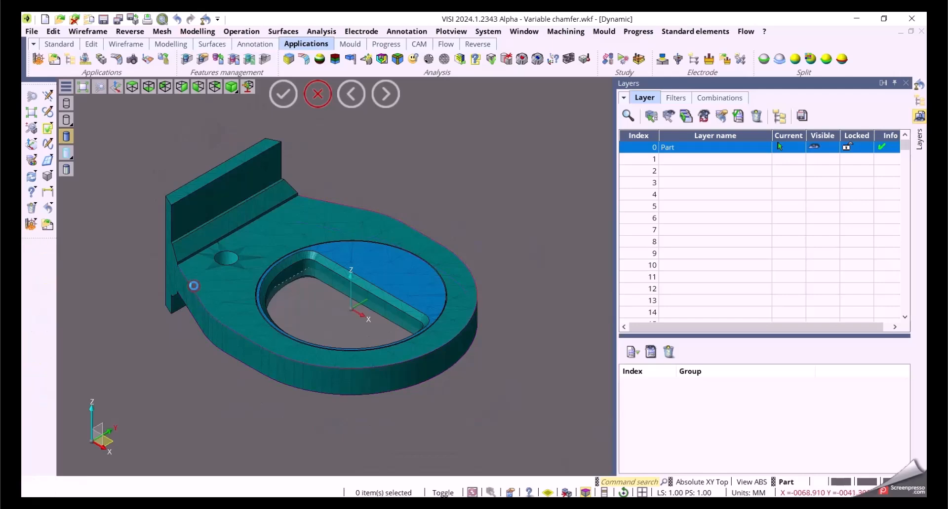
pyautogui.scroll(5, 436, 364)
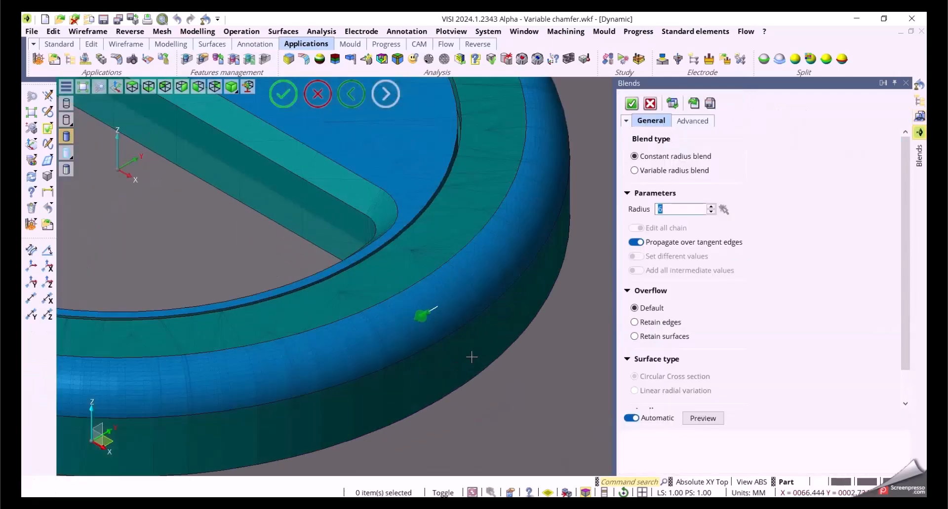
pyautogui.scroll(-5, 471, 357)
pyautogui.press('Return')
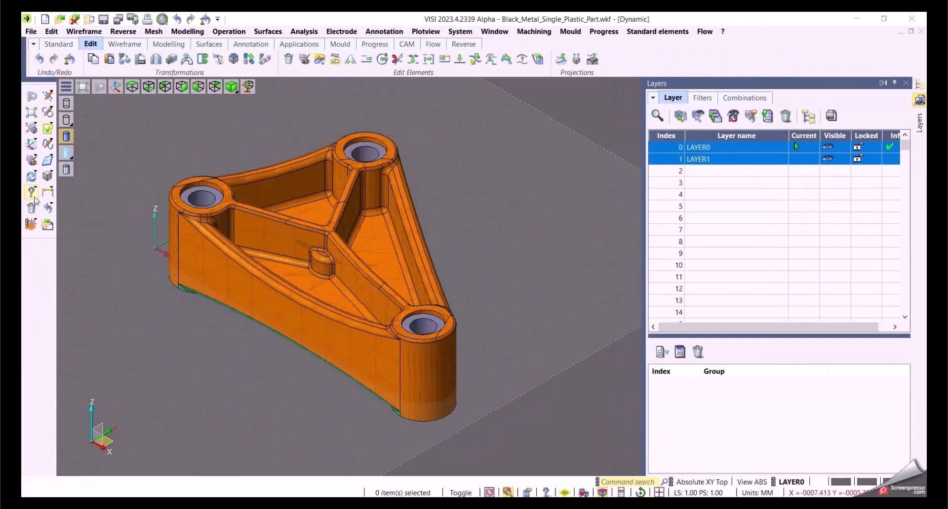
# Query the attributes of the orange triangular bracket body
pyautogui.click(31, 194)
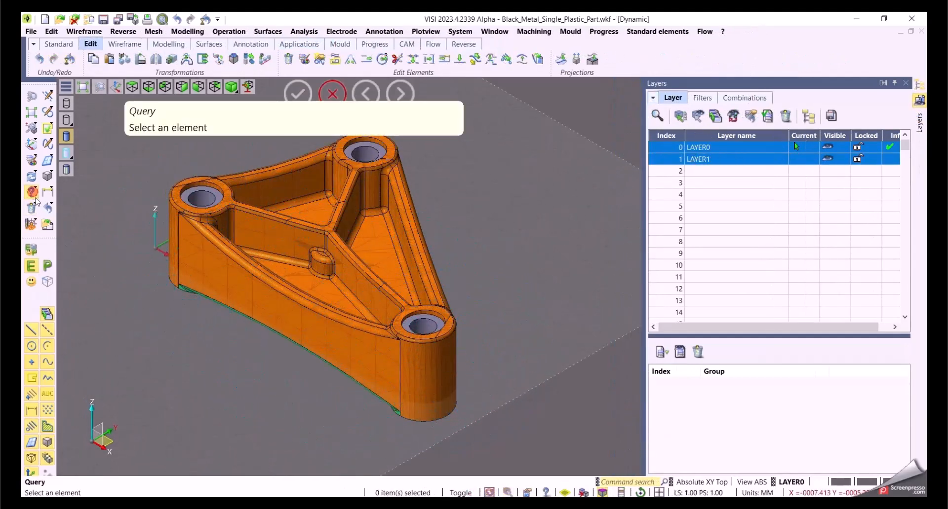
pyautogui.click(247, 268)
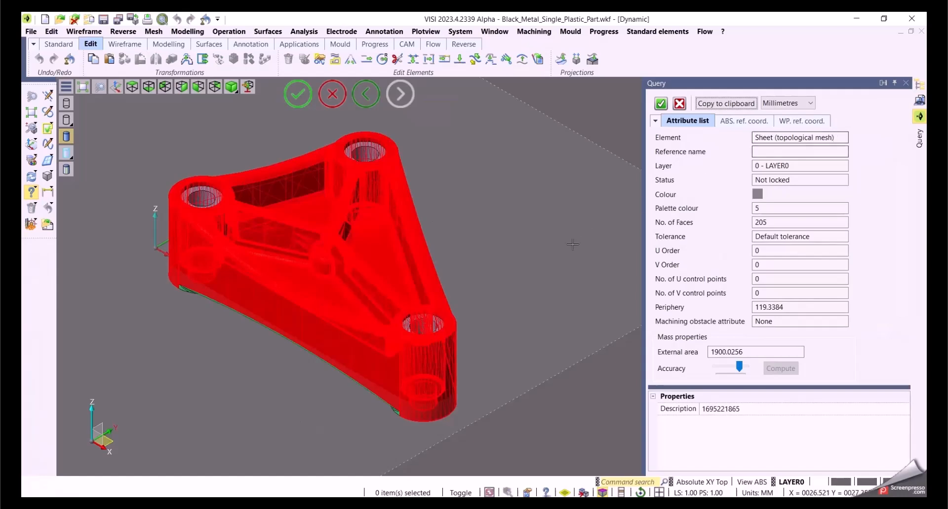
# Query the attributes of the long outer side face of the orange bracket
pyautogui.rightClick(531, 185)
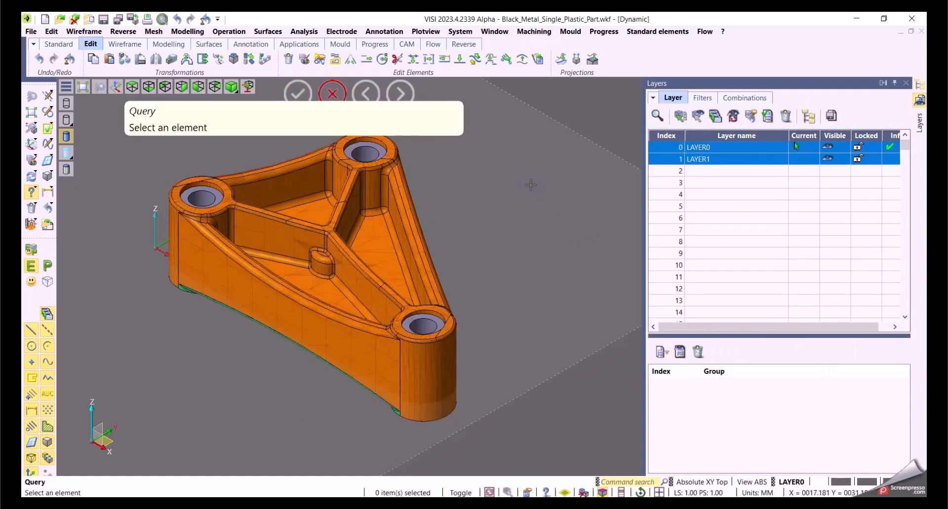
pyautogui.click(31, 282)
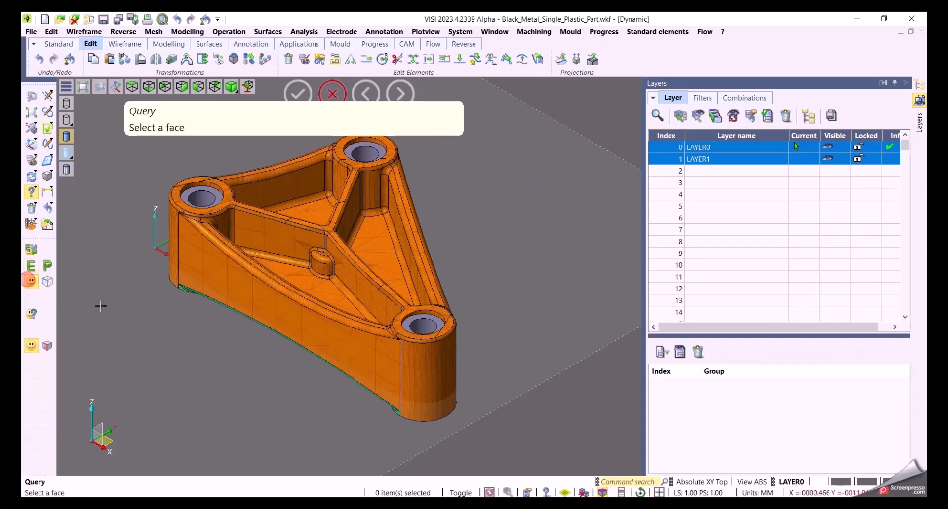
pyautogui.click(235, 291)
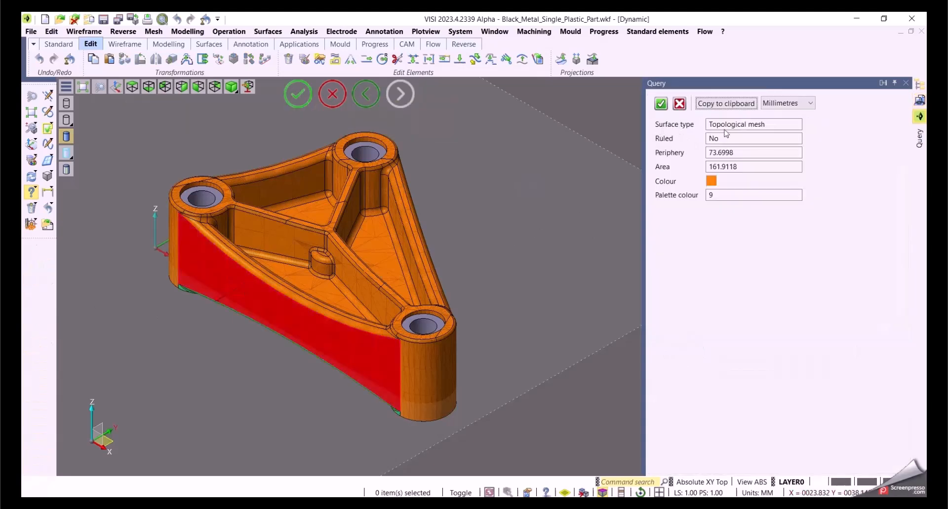
pyautogui.rightClick(534, 190)
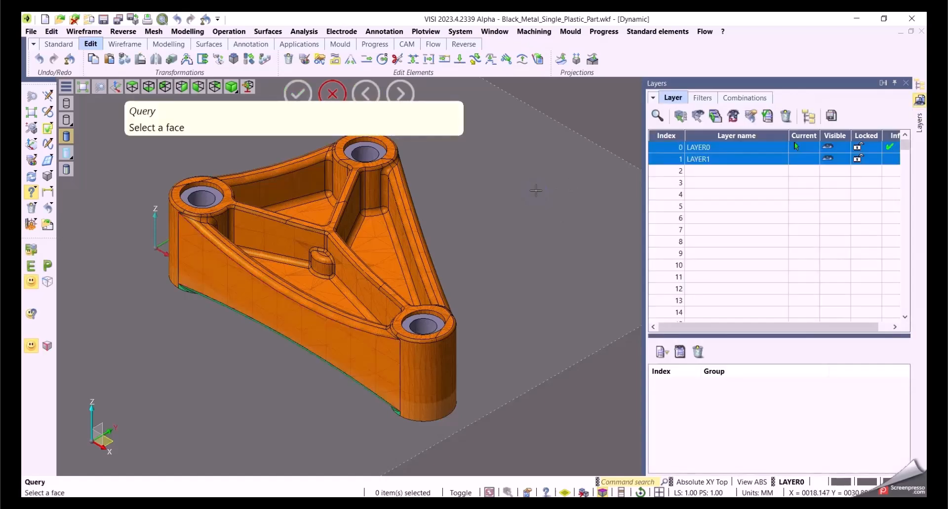
pyautogui.rightClick(533, 191)
# Inspect the orange bracket body in the element attribute manager without changing its attributes
pyautogui.click(30, 175)
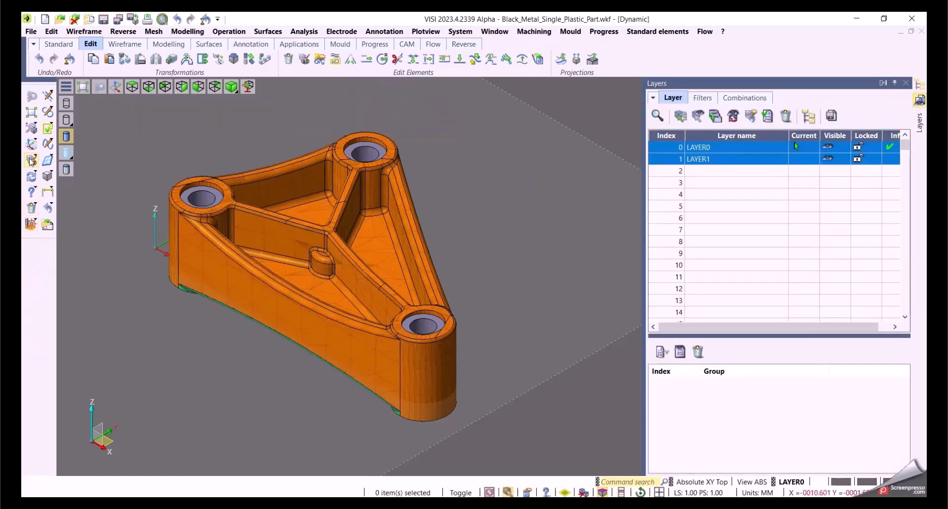
pyautogui.click(245, 261)
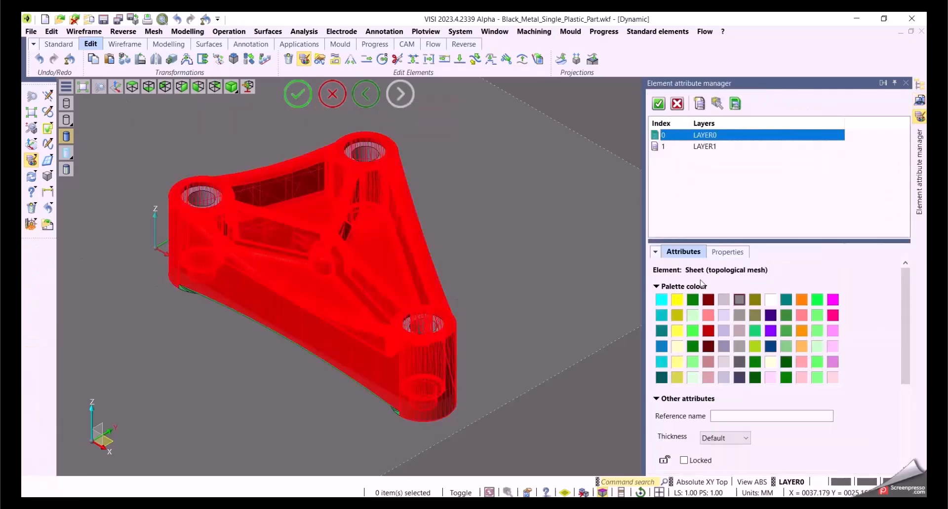
pyautogui.rightClick(526, 230)
pyautogui.rightClick(526, 228)
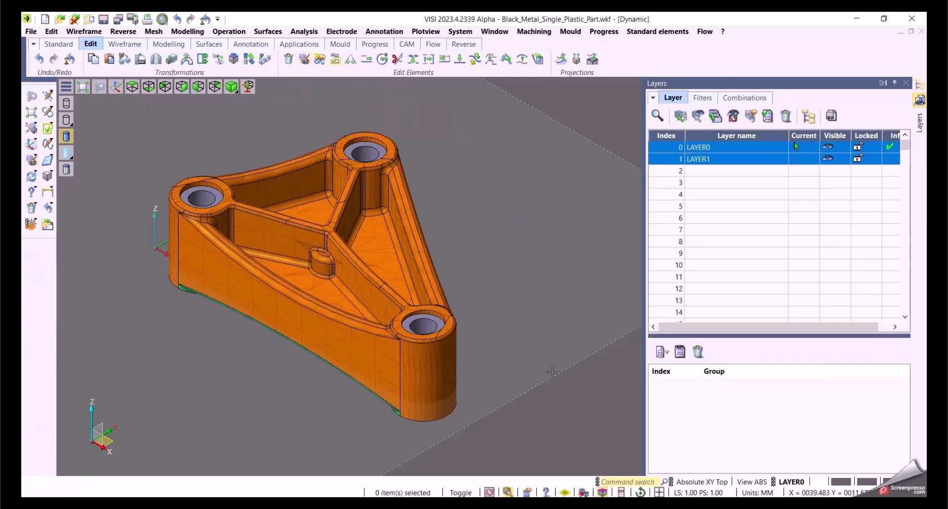
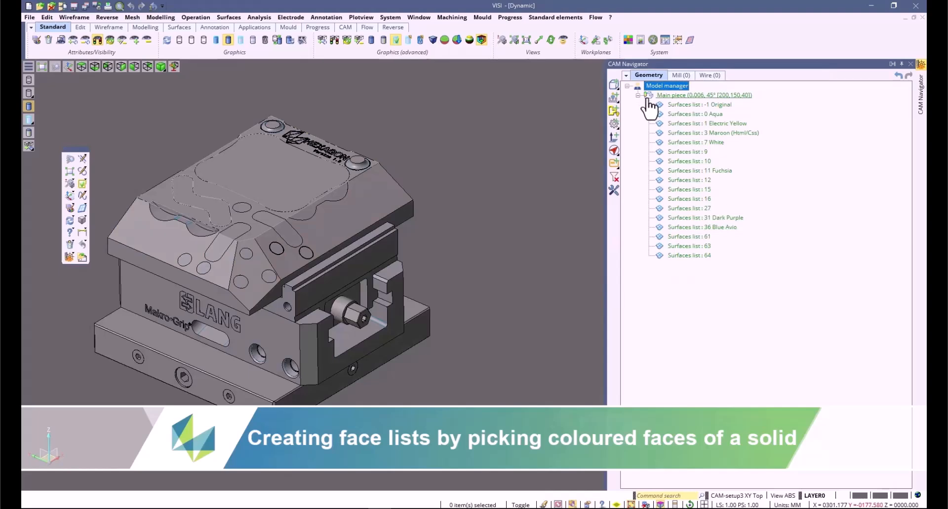
# Collapse the Main piece's surfaces lists and hide the Main piece to expose the capping surfaces
pyautogui.click(637, 96)
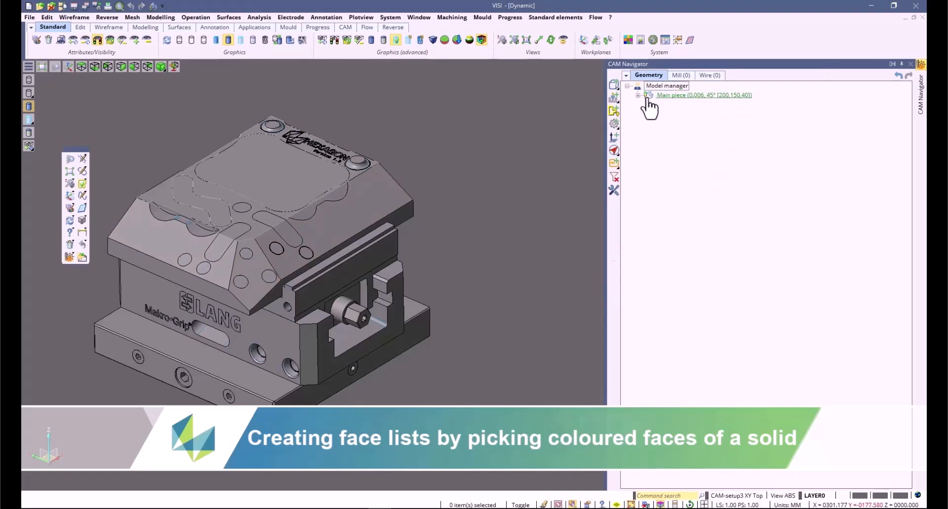
pyautogui.click(648, 99)
pyautogui.moveTo(412, 224)
pyautogui.mouseDown(button='middle')
pyautogui.moveTo(412, 206)
pyautogui.moveTo(417, 217)
pyautogui.mouseUp(button='middle')
# Add a piece from the surfaces above the vise, with the description "Capping surfaces"
pyautogui.rightClick(665, 86)
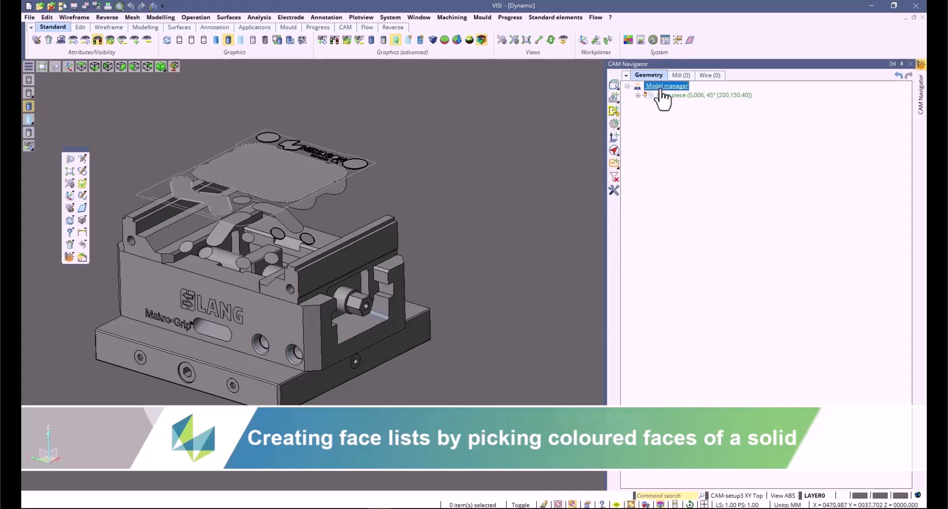
pyautogui.moveTo(686, 99)
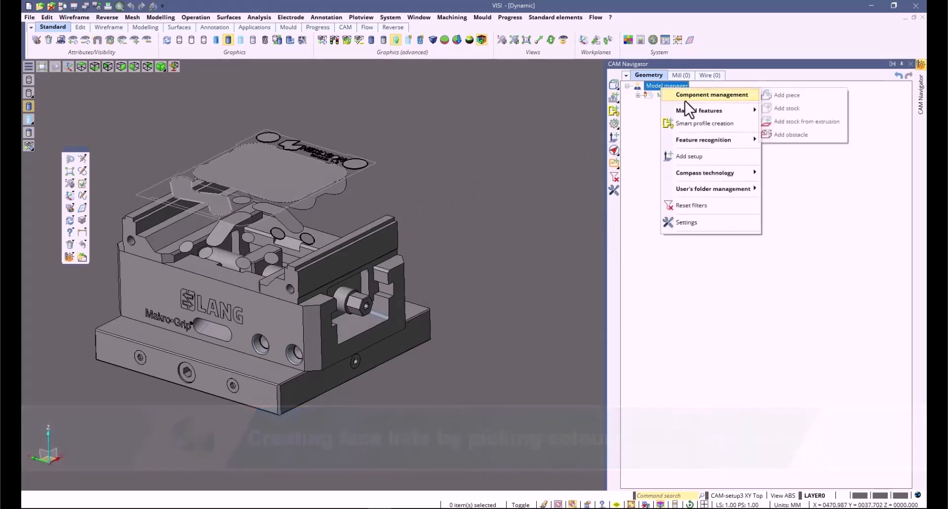
pyautogui.click(786, 96)
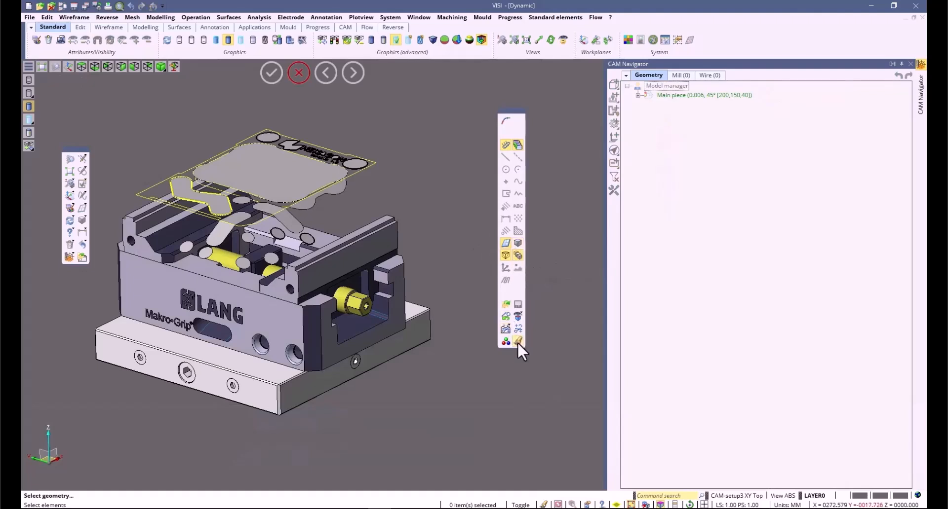
pyautogui.moveTo(68, 90); pyautogui.dragTo(457, 395)
pyautogui.press('Return')
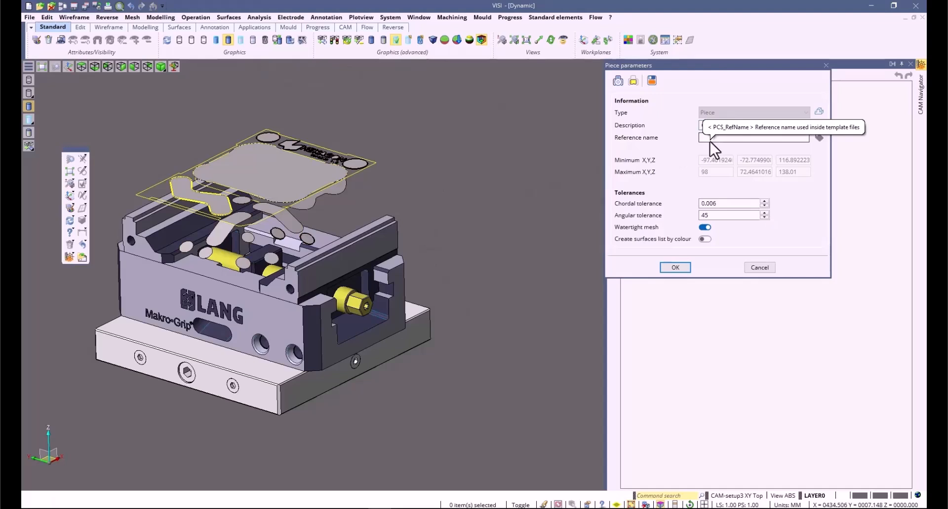
pyautogui.write('Capping surface')
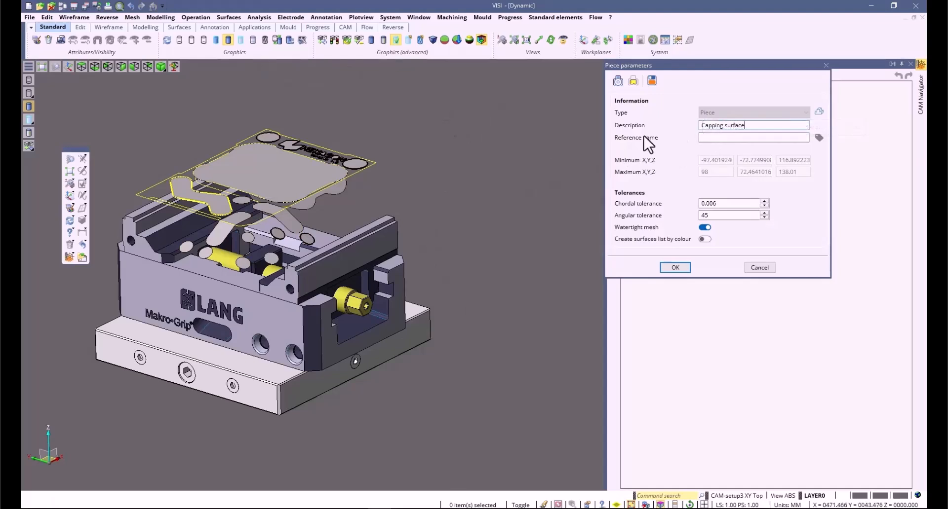
pyautogui.write('s')
pyautogui.click(676, 268)
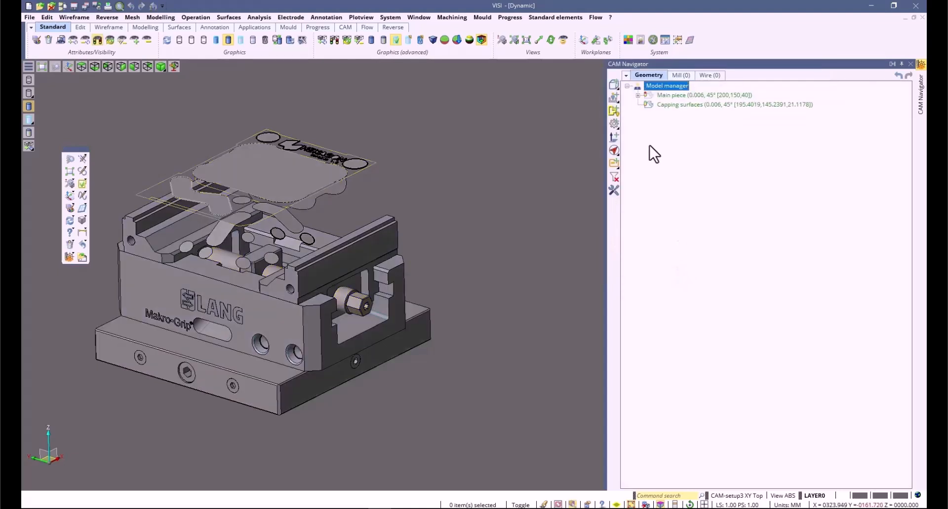
# Hide the Capping surfaces and Fixture components and show only the Main piece
pyautogui.click(647, 106)
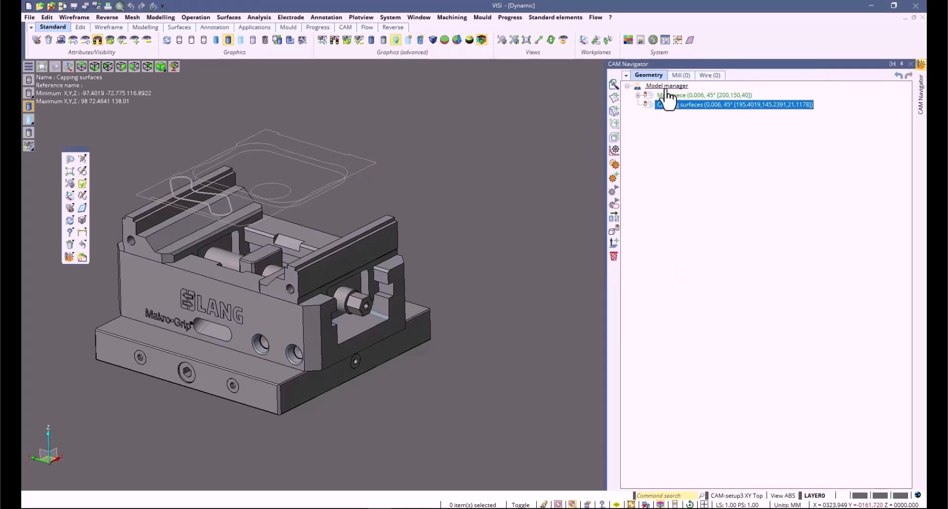
pyautogui.click(98, 42)
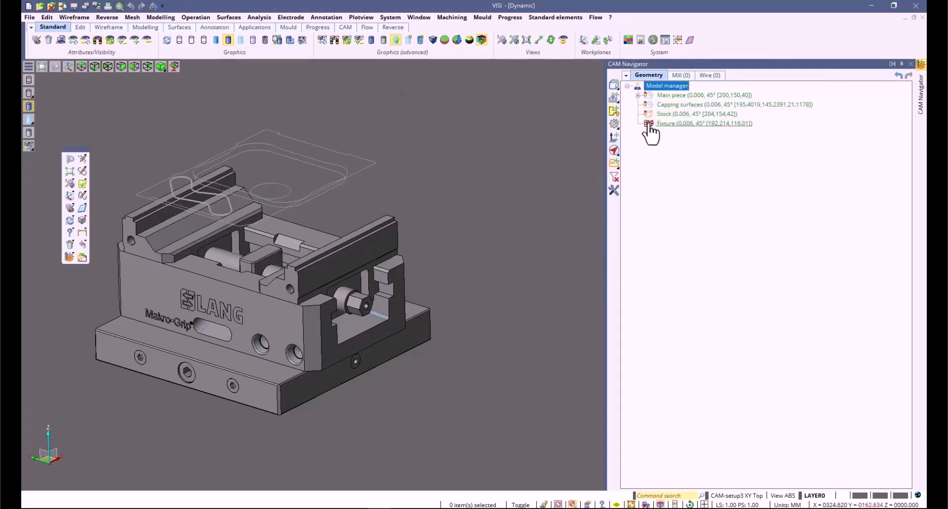
pyautogui.click(649, 125)
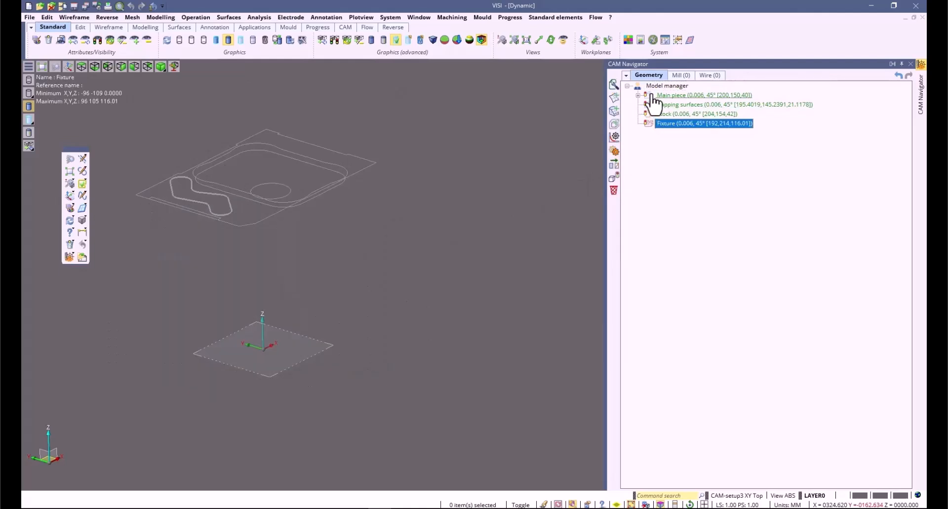
pyautogui.click(648, 95)
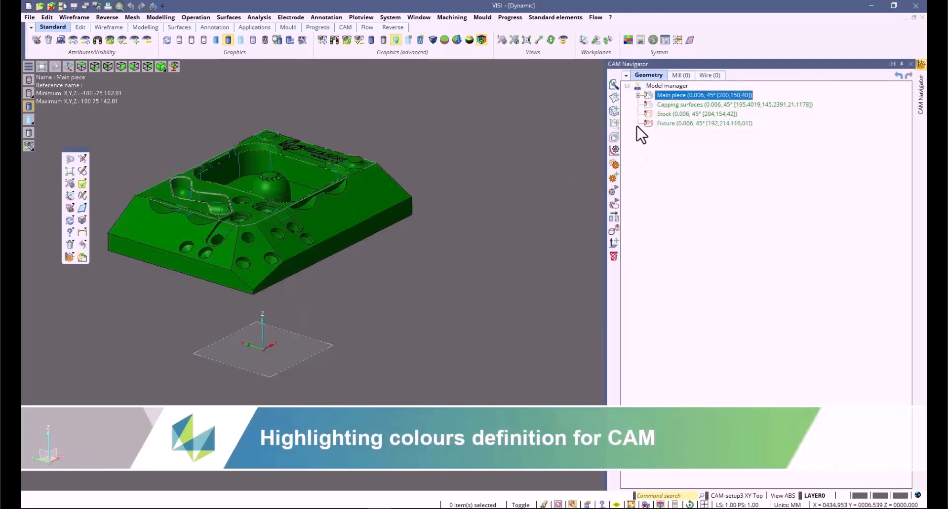
# Examine the Main piece's surfaces lists by highlighting several individually and the range from 10 to 31 Dark Purple together
pyautogui.click(638, 95)
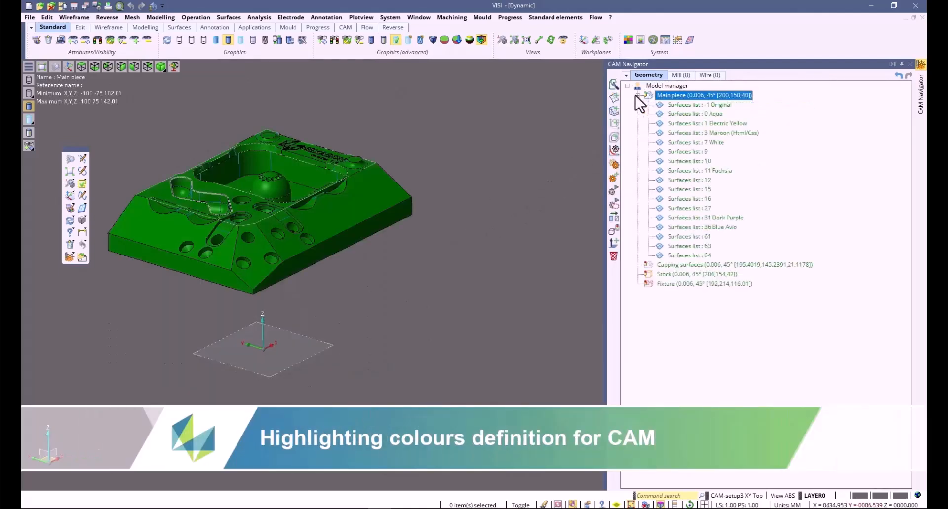
pyautogui.click(694, 105)
pyautogui.click(694, 133)
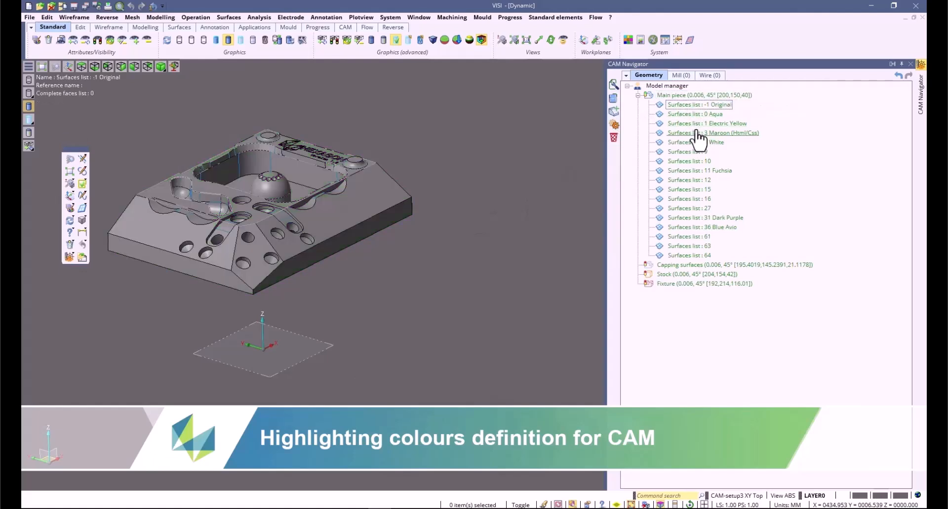
pyautogui.click(691, 161)
pyautogui.click(691, 170)
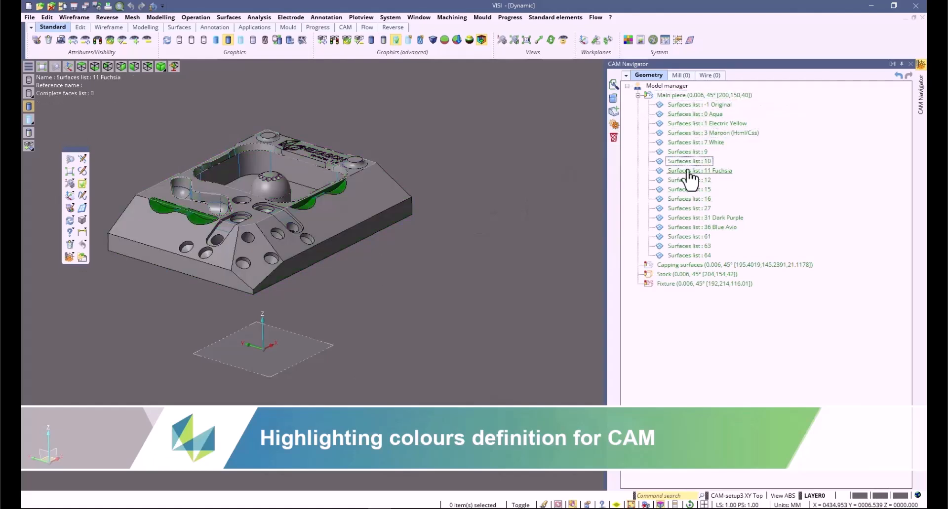
pyautogui.click(694, 199)
pyautogui.click(692, 208)
pyautogui.click(694, 218)
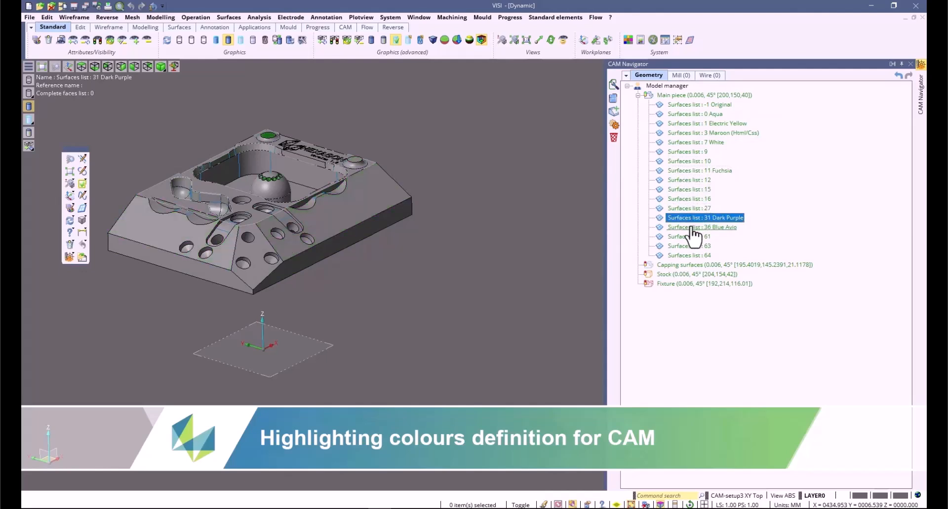
pyautogui.keyDown('shift'); pyautogui.click(678, 162); pyautogui.keyUp('shift')
pyautogui.moveTo(436, 169); pyautogui.dragTo(542, 197, button='middle')
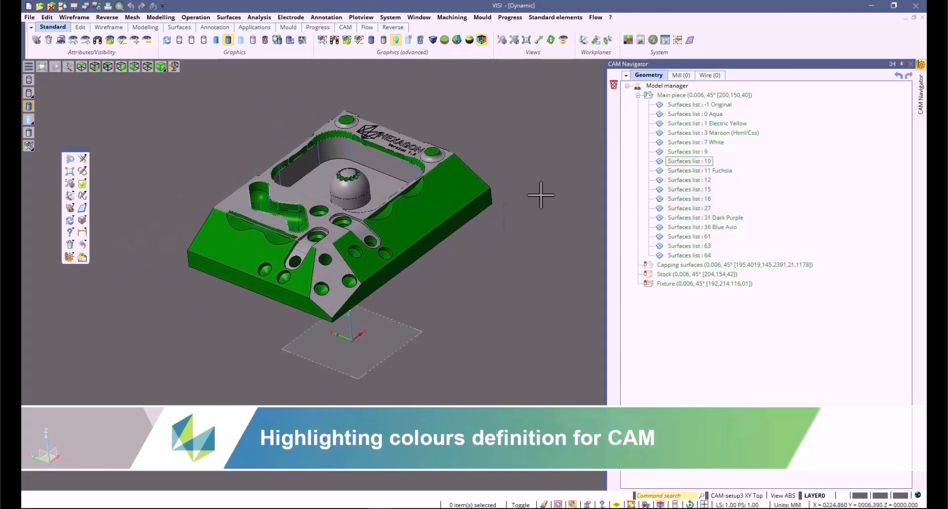
pyautogui.click(638, 96)
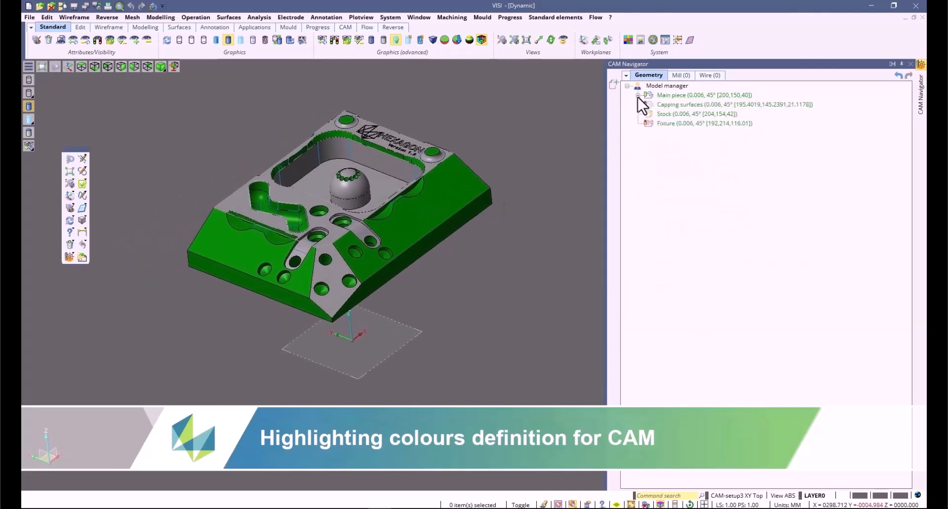
# Merge the Main piece and Capping surfaces into one piece from the selected definitions, keeping the description "Main piece + Capping surfaces"
pyautogui.click(682, 96)
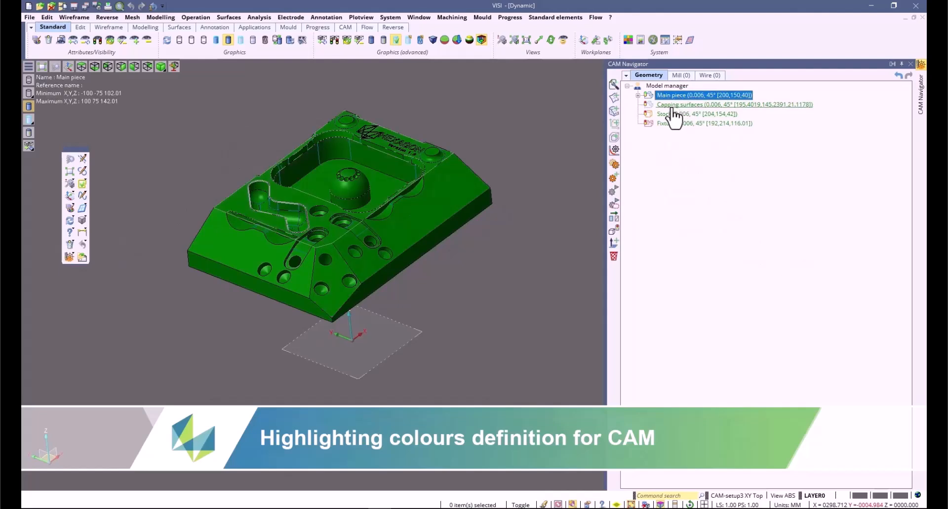
pyautogui.keyDown('ctrl'); pyautogui.click(678, 105); pyautogui.keyUp('ctrl')
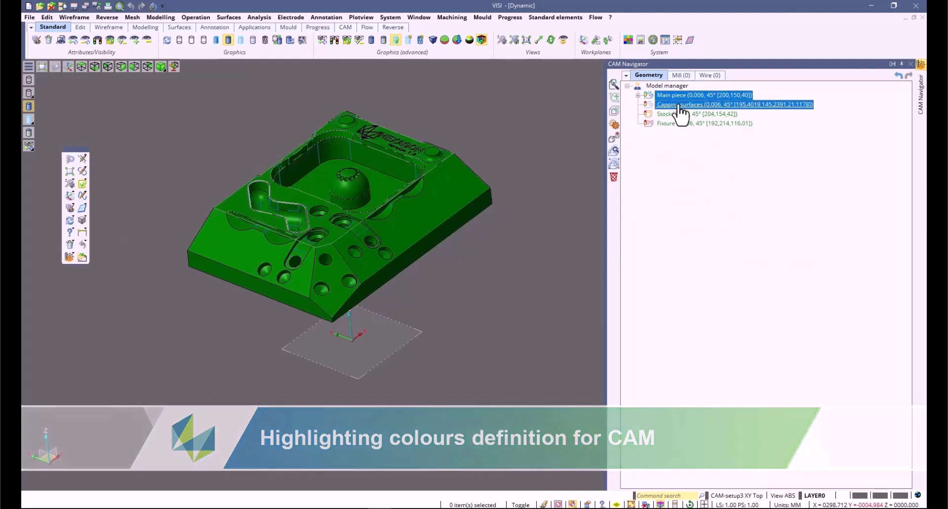
pyautogui.rightClick(678, 106)
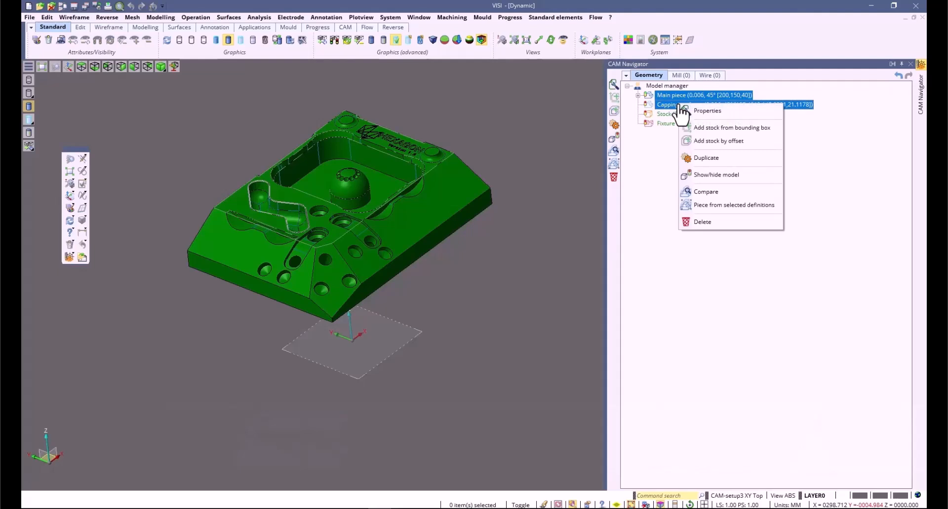
pyautogui.click(735, 205)
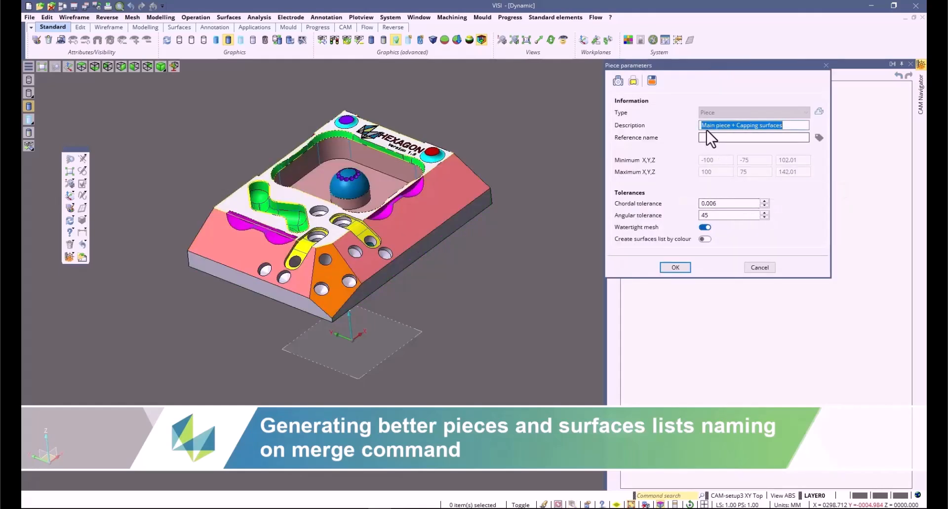
pyautogui.click(789, 126)
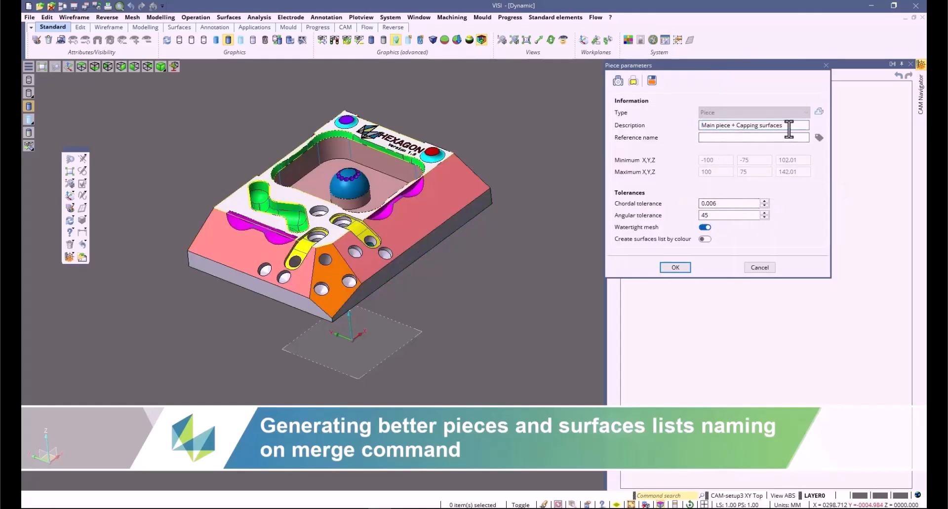
pyautogui.click(674, 268)
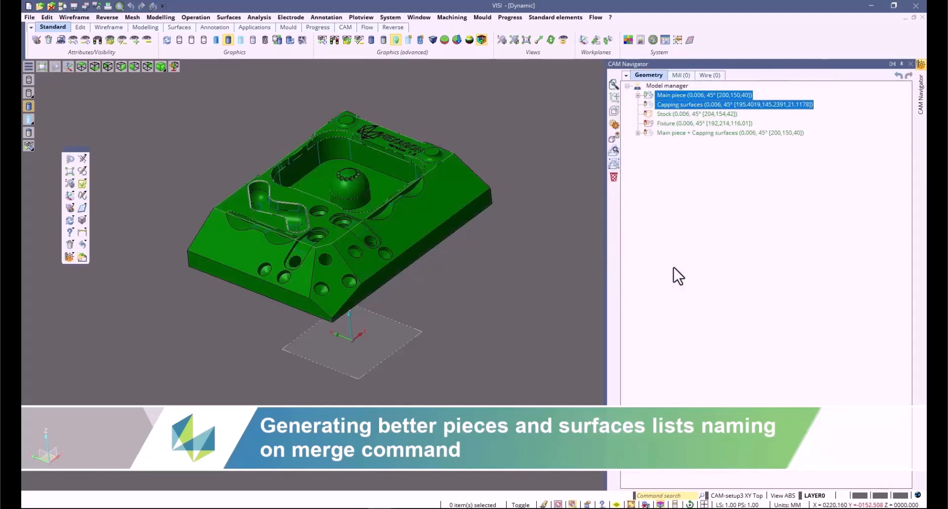
# Examine the geometry of the merged Main piece + Capping surfaces and the naming of its surfaces lists
pyautogui.click(673, 133)
pyautogui.click(664, 95)
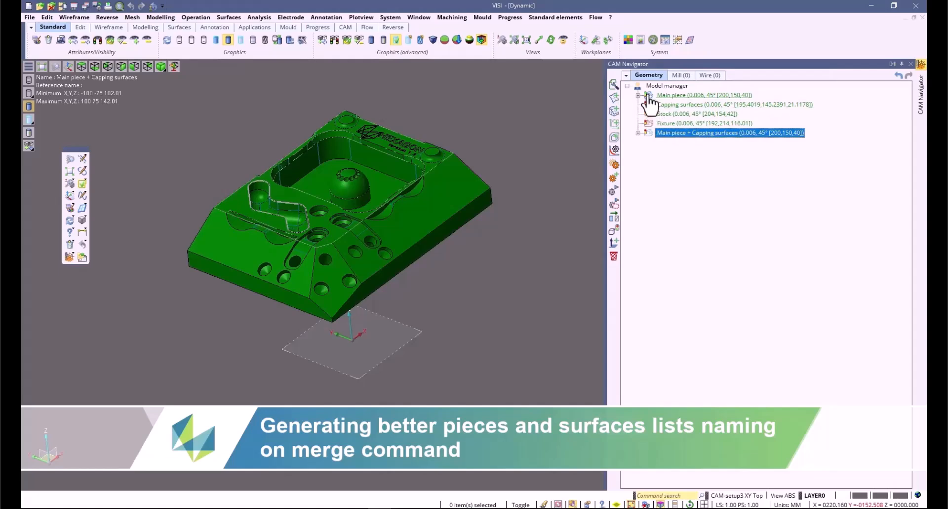
pyautogui.click(646, 133)
pyautogui.click(647, 134)
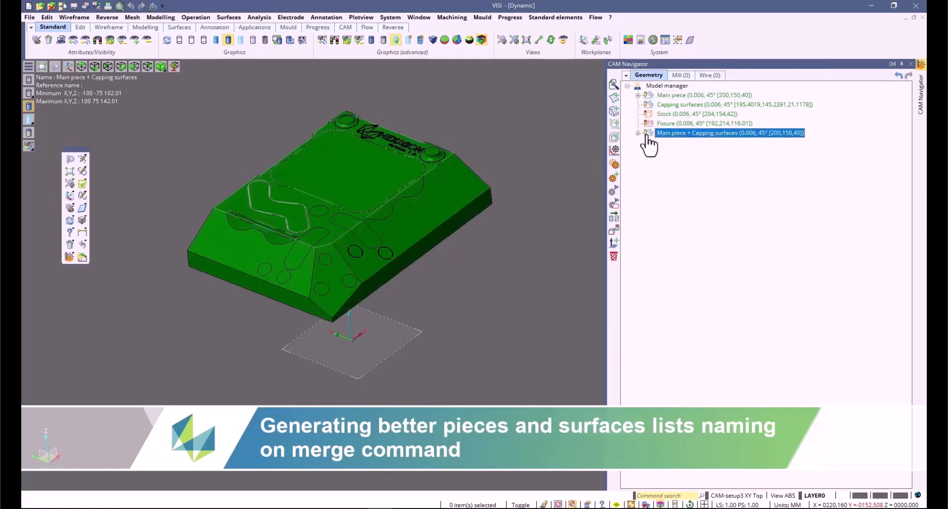
pyautogui.click(638, 133)
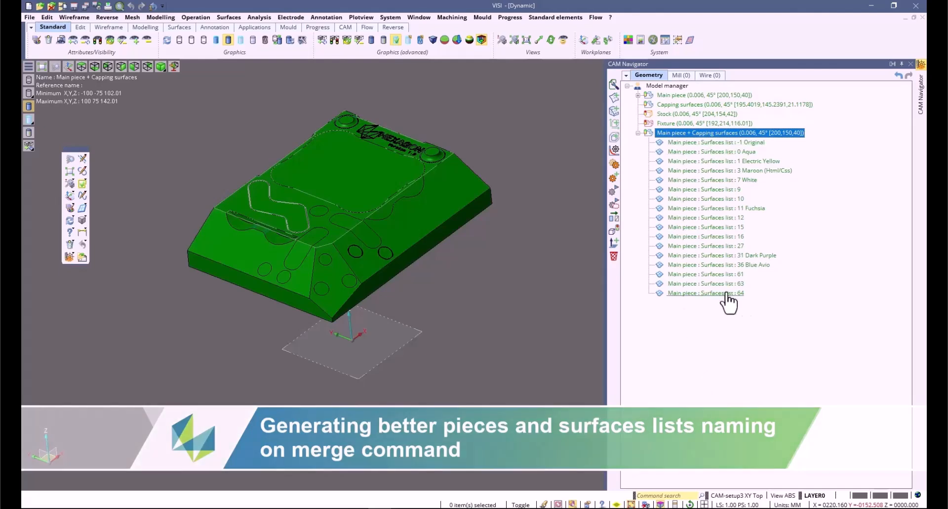
pyautogui.click(637, 133)
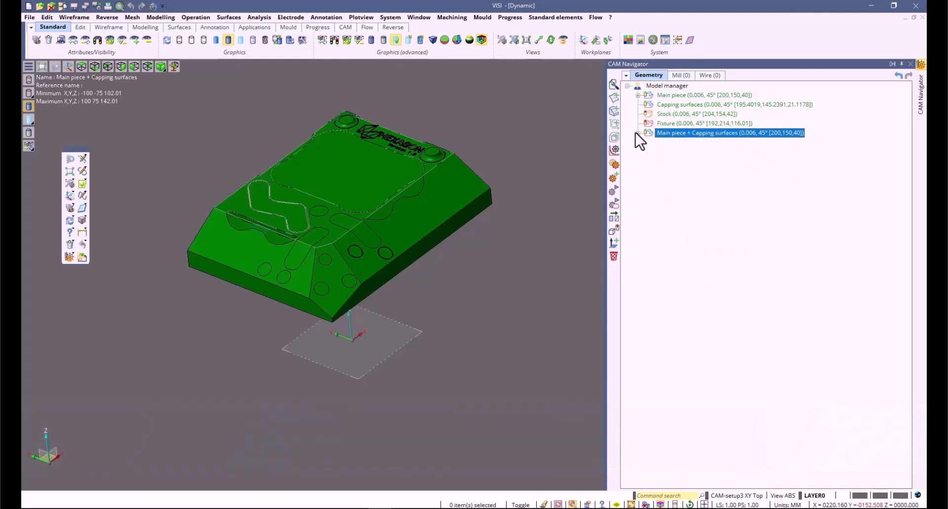
# Hide the merged Main piece + Capping surfaces and display only the original Main piece
pyautogui.click(645, 133)
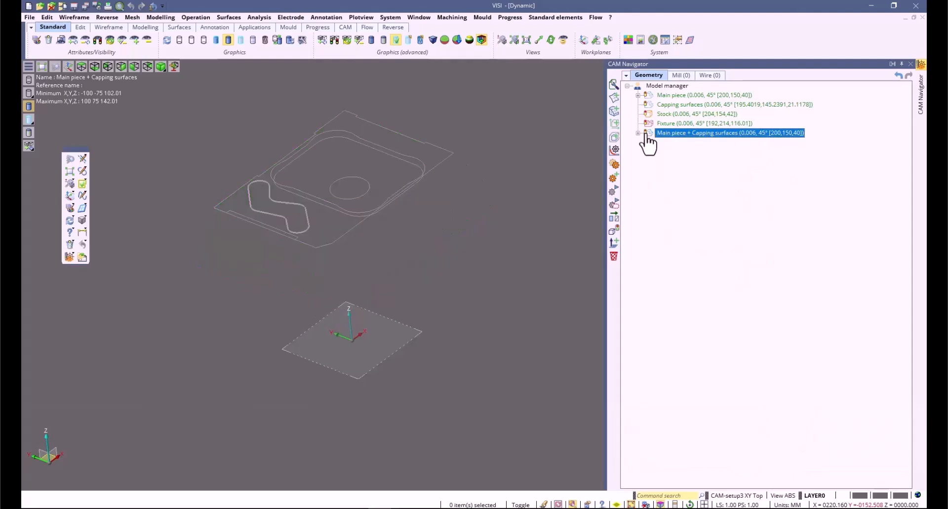
pyautogui.click(662, 96)
pyautogui.click(648, 96)
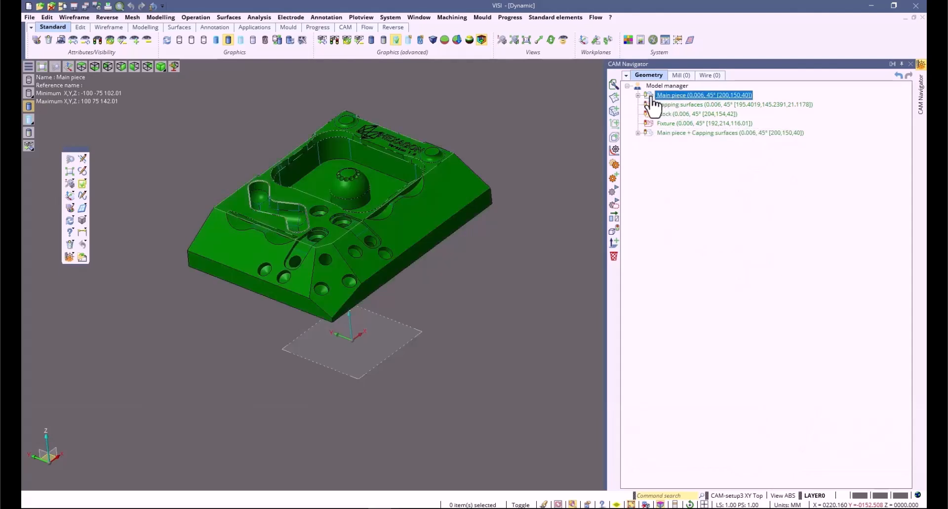
# Run automatic recognition on the Main piece with hole recognition (MFR) and feature recognition (AFR) enabled
pyautogui.rightClick(670, 95)
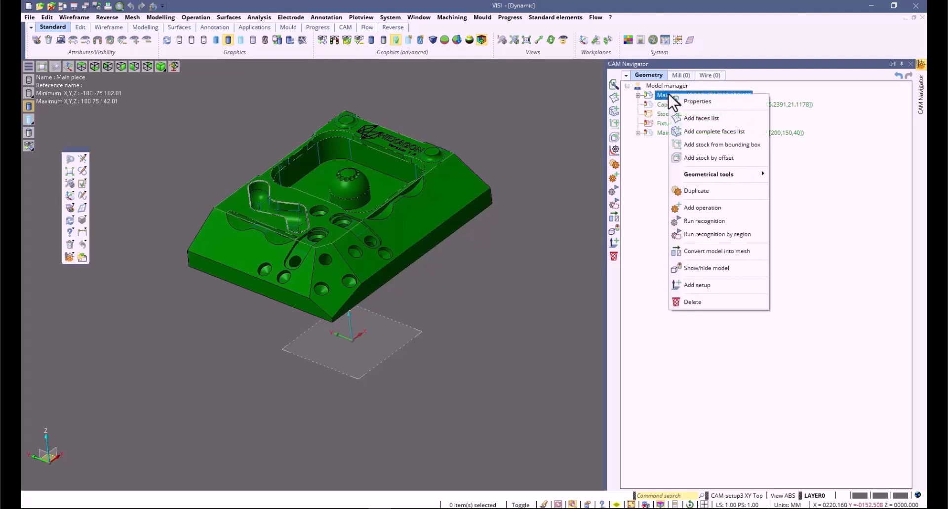
pyautogui.click(707, 224)
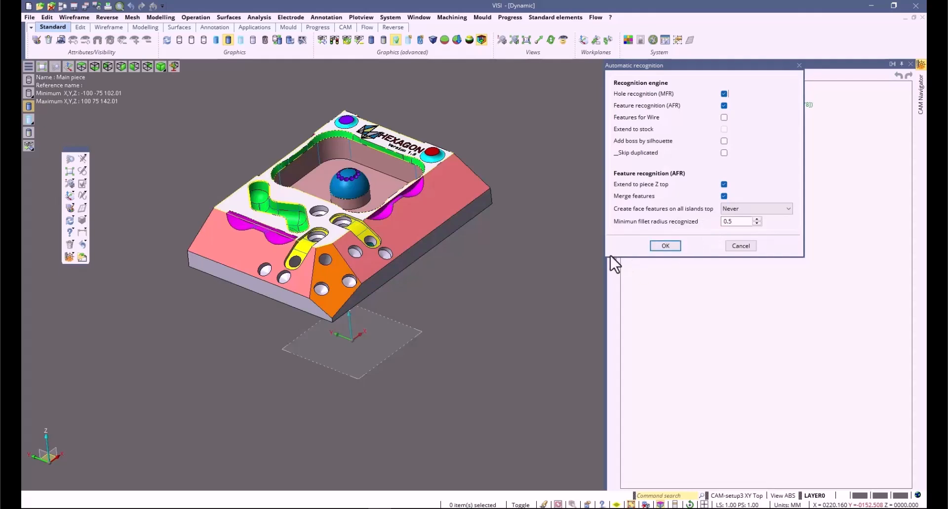
pyautogui.click(665, 246)
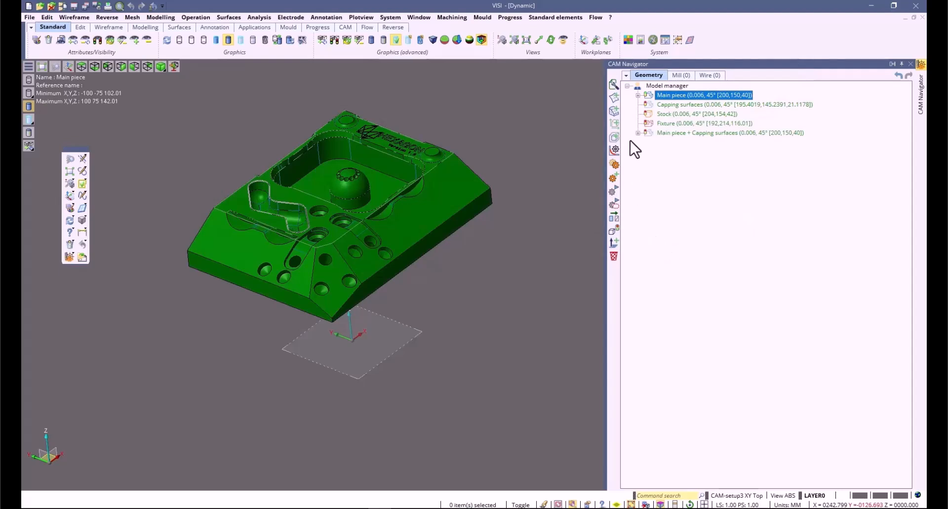
# Expand the Main piece and its Setup [0;0;-1] in the model manager and highlight the Face : 202 feature
pyautogui.click(638, 95)
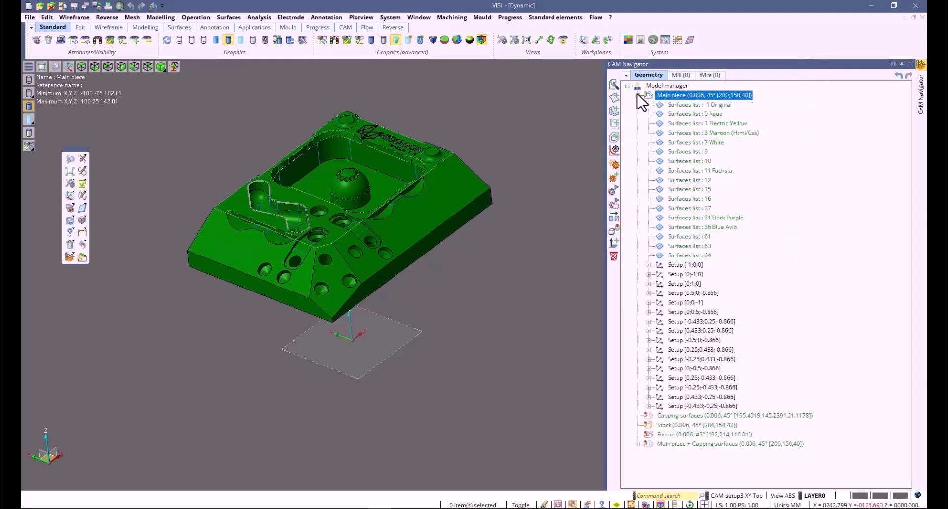
pyautogui.click(684, 265)
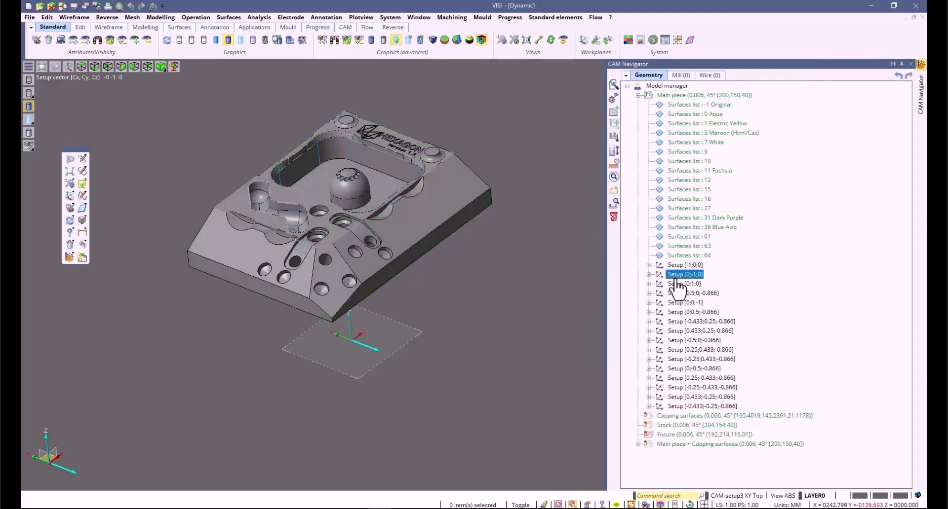
pyautogui.click(684, 303)
pyautogui.click(649, 303)
pyautogui.click(706, 256)
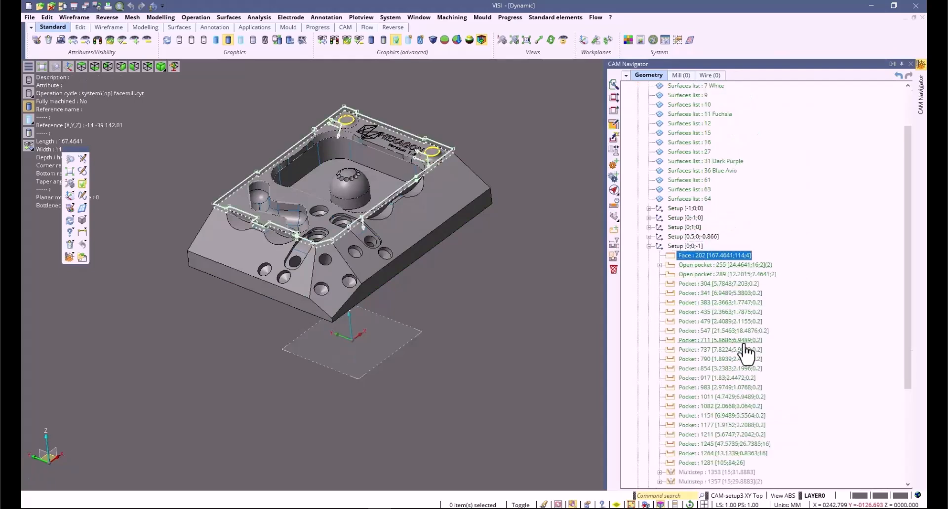
# Highlight the features from Face : 202 through Pocket : 1082 together, followed by Pocket : 383 and Face : 202 individually
pyautogui.keyDown('shift'); pyautogui.click(740, 407); pyautogui.keyUp('shift')
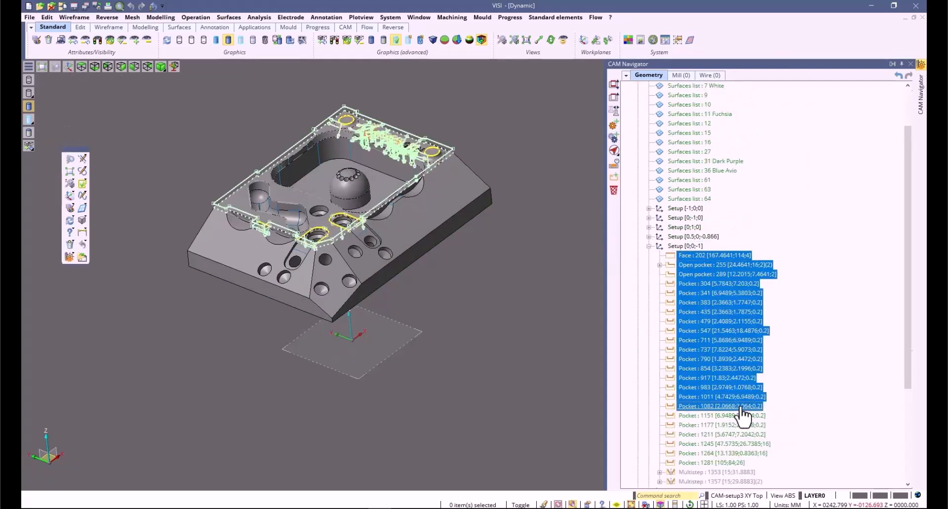
pyautogui.click(702, 257)
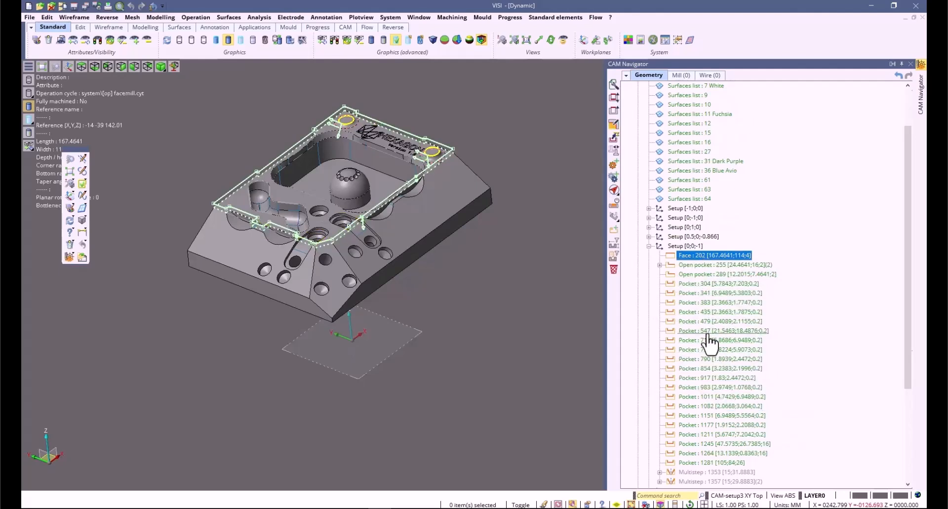
pyautogui.click(700, 303)
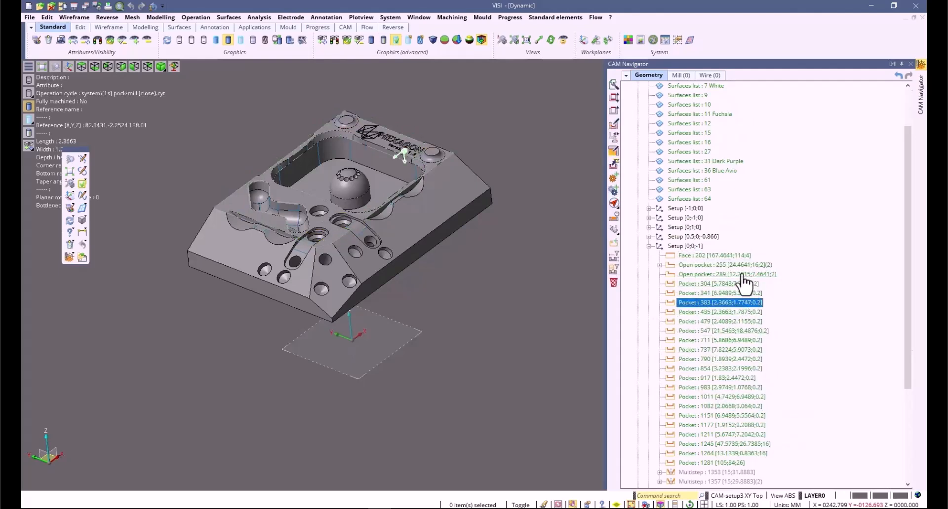
pyautogui.click(702, 255)
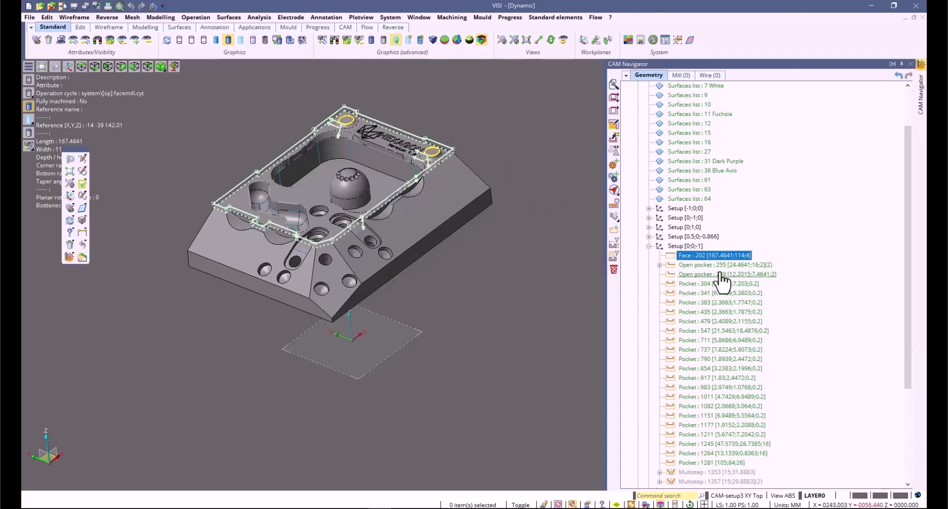
# Compare the shaded and wireframe feature display modes on Face : 202 around the main piece's upper perimeter
pyautogui.click(697, 259)
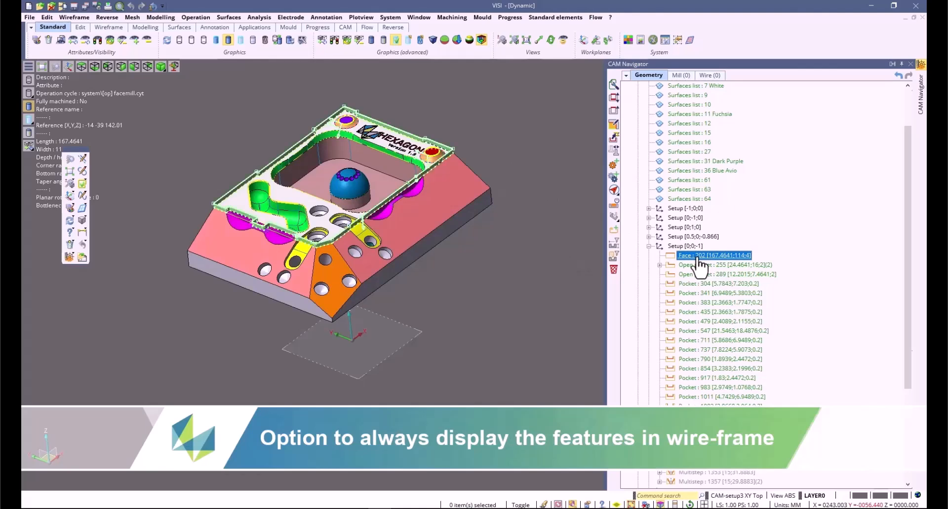
pyautogui.click(697, 258)
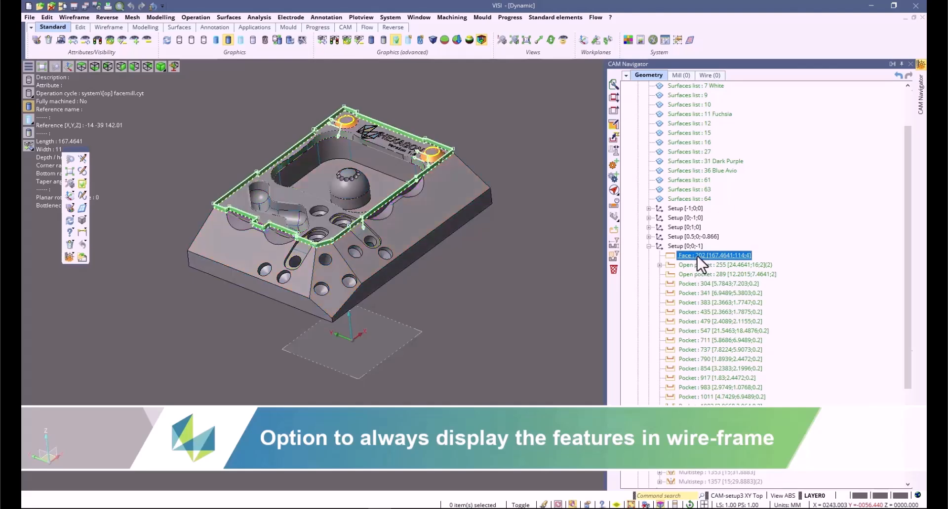
pyautogui.scroll(4, 445, 133)
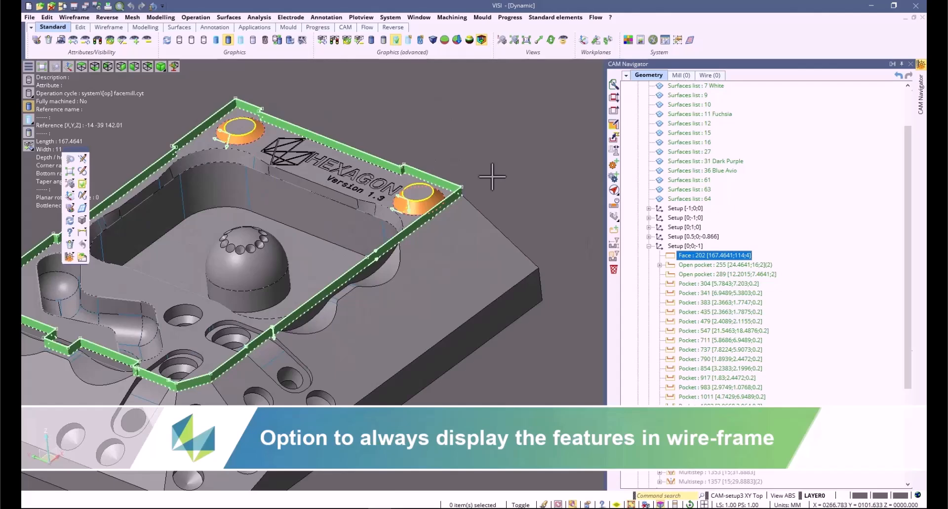
pyautogui.click(493, 177)
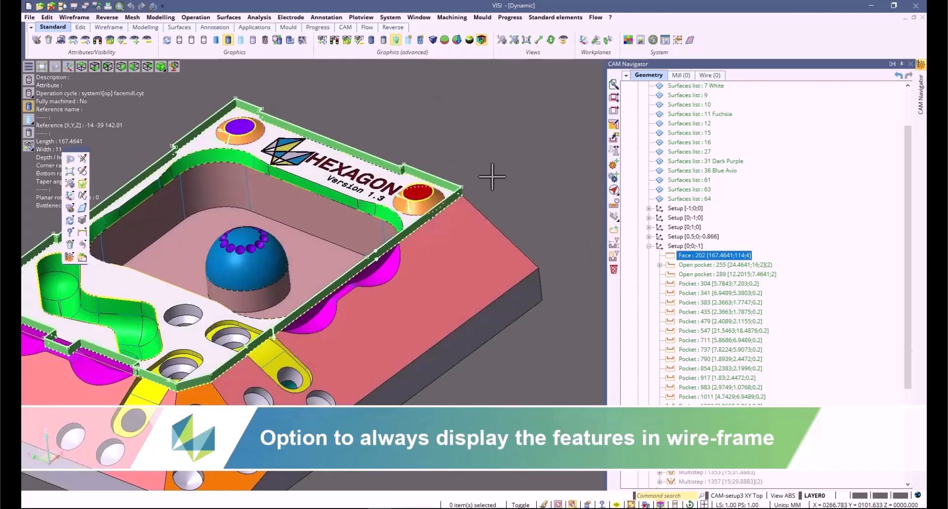
pyautogui.click(492, 177)
pyautogui.click(461, 183)
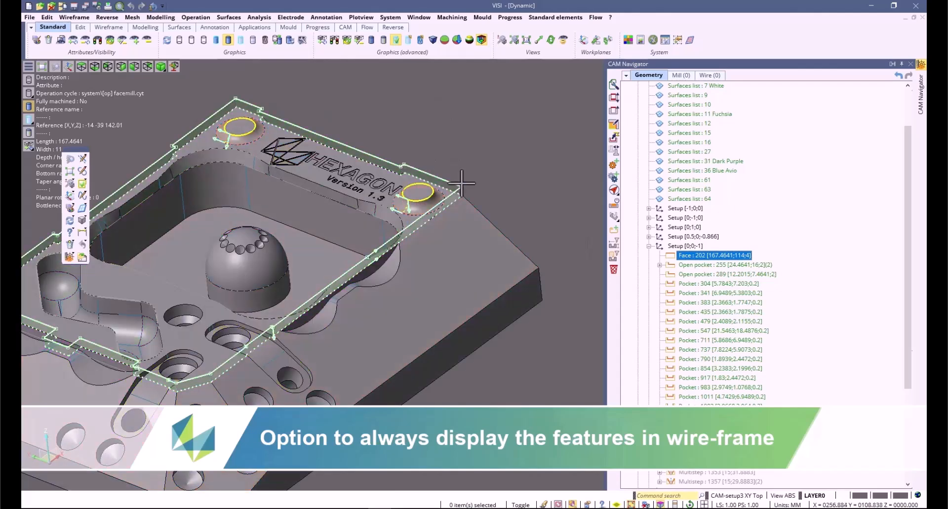
pyautogui.click(461, 183)
pyautogui.click(461, 183)
pyautogui.scroll(-3, 461, 183)
pyautogui.click(692, 284)
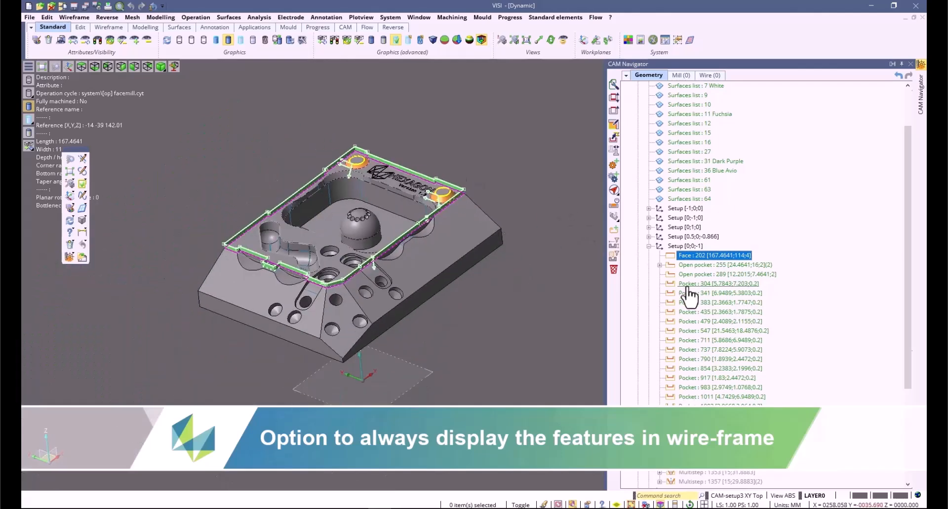
pyautogui.click(724, 359)
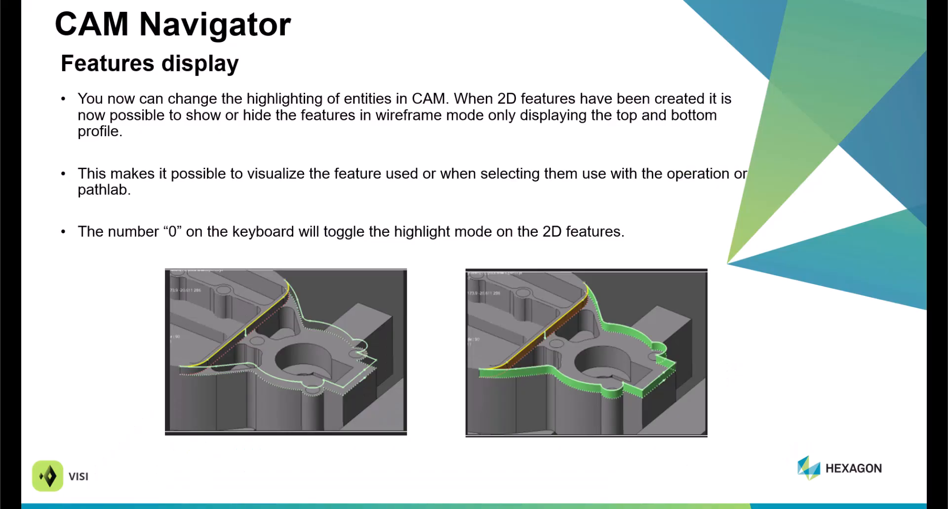
pyautogui.press('Right')
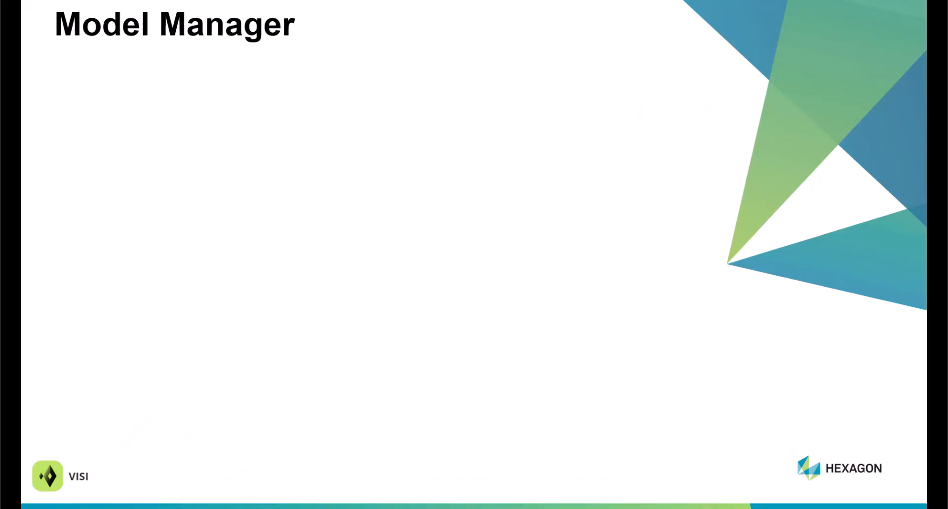
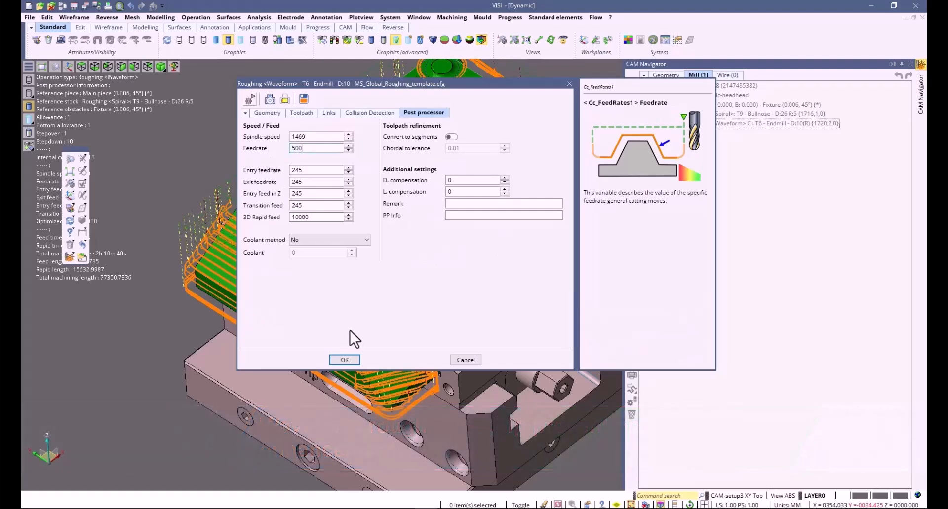
# Apply the feedrate of 500 to the Roughing <Waveform> T6 operation and open its toolpath in Path-lab
pyautogui.click(344, 360)
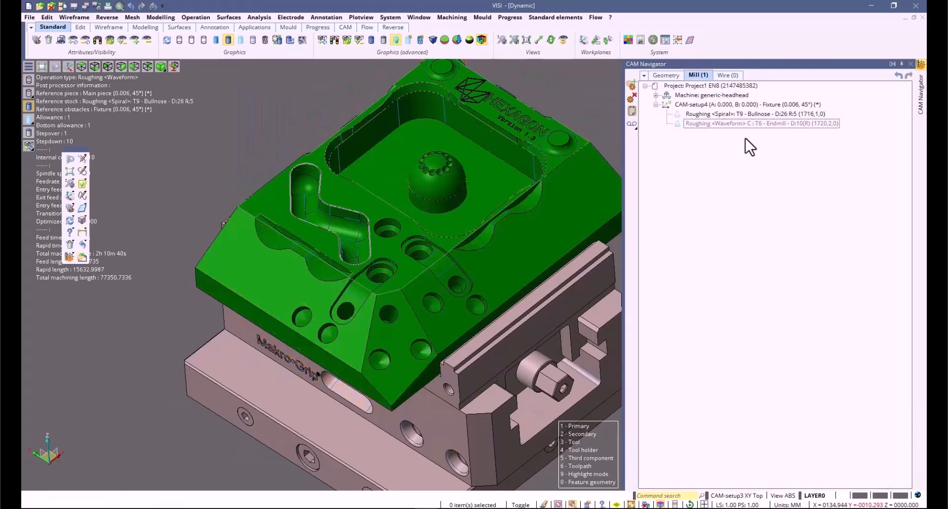
pyautogui.click(677, 124)
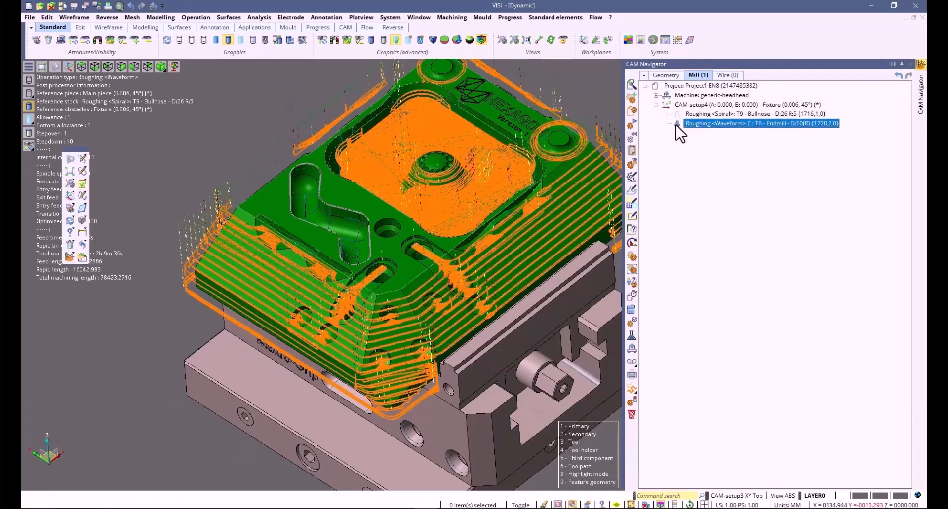
pyautogui.rightClick(706, 129)
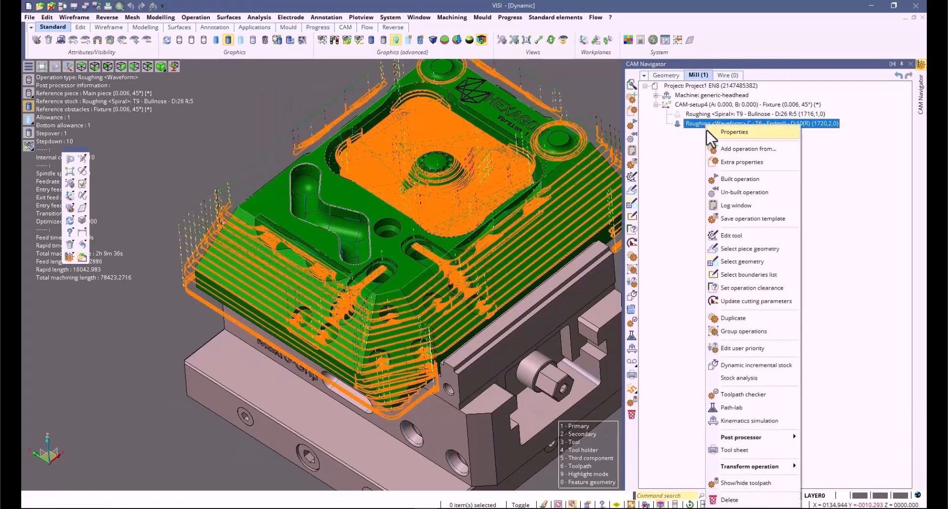
pyautogui.click(730, 407)
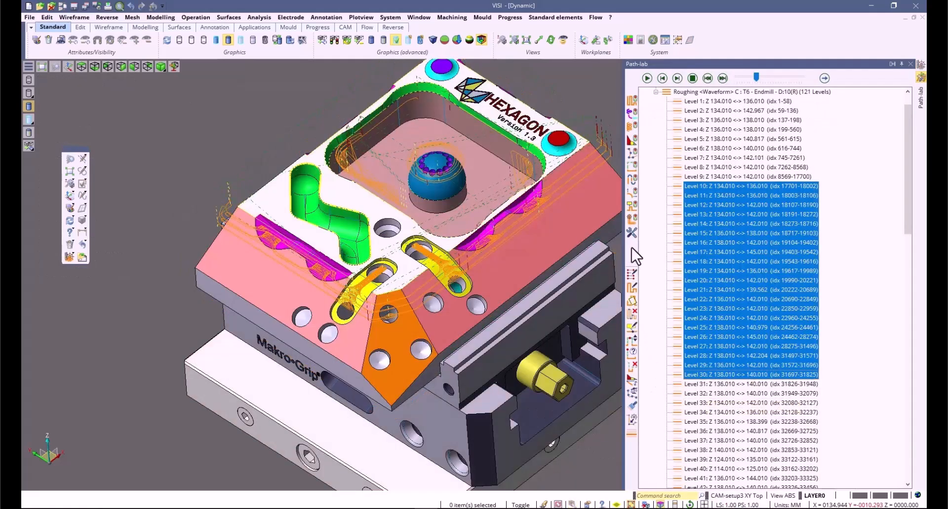
# Set the Range 2 colour to red in the colour-by-feed section of the toolpath simulation properties
pyautogui.click(631, 234)
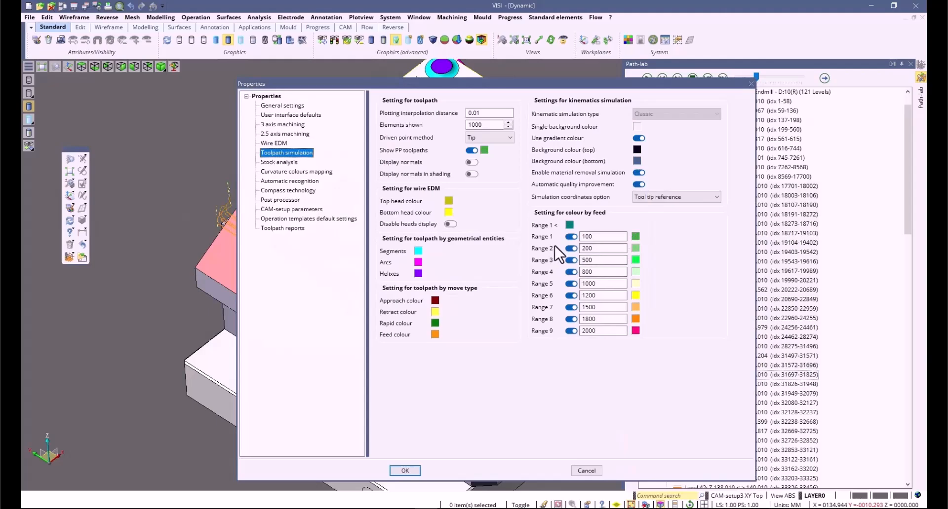
pyautogui.click(636, 249)
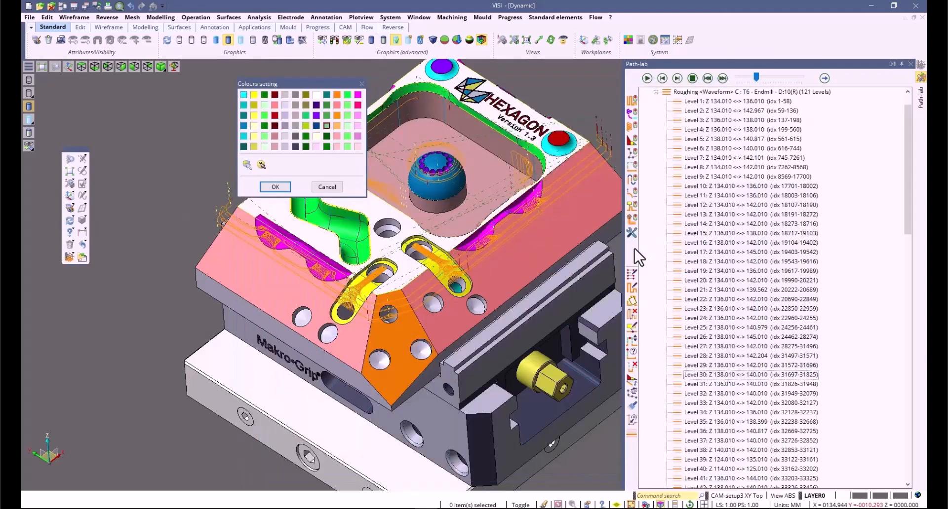
pyautogui.click(275, 115)
pyautogui.click(275, 187)
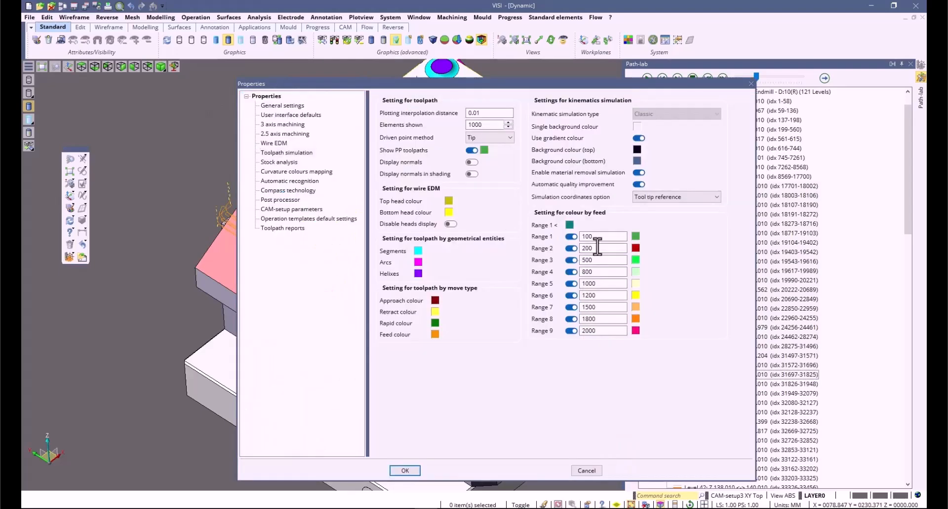
# Set the Range 1 colour-by-feed swatch to the same red as Range 2
pyautogui.click(636, 236)
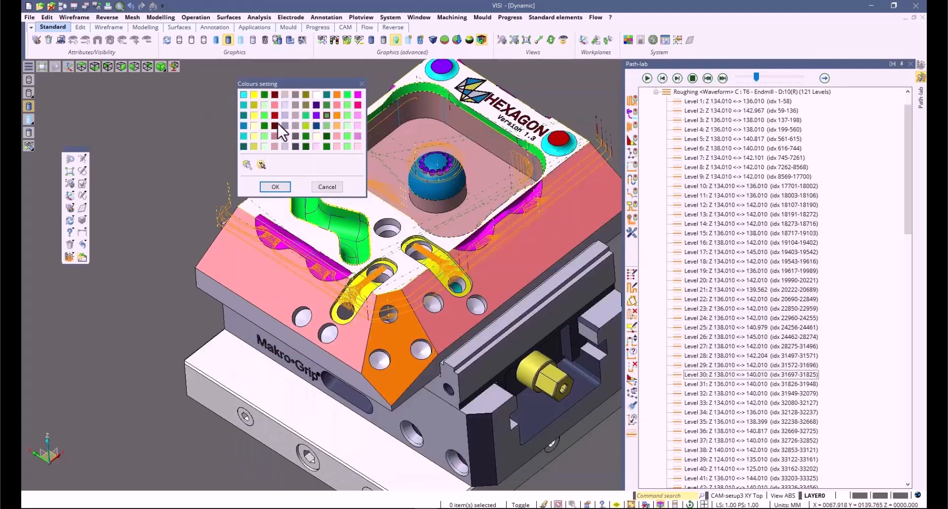
pyautogui.click(275, 115)
pyautogui.click(275, 186)
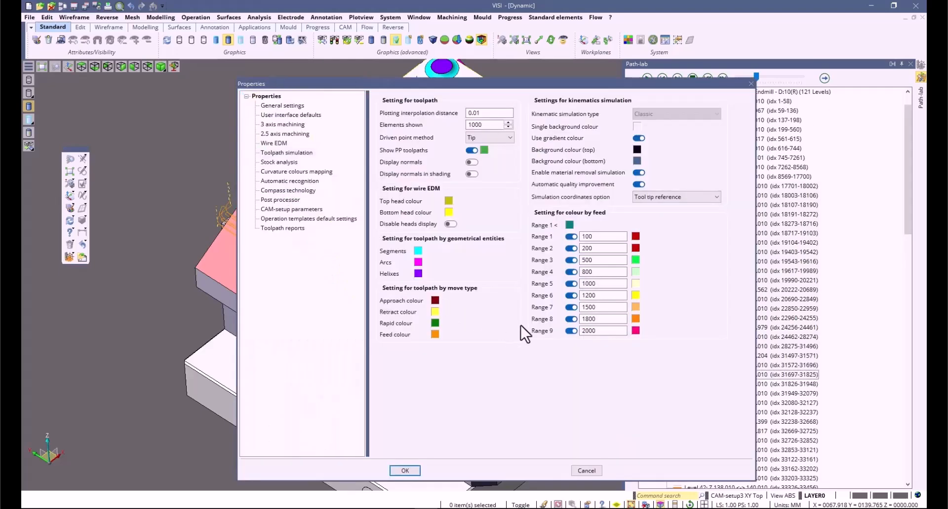
# Set the Range 1 colour-by-feed swatch to purple and apply the toolpath simulation properties
pyautogui.click(636, 260)
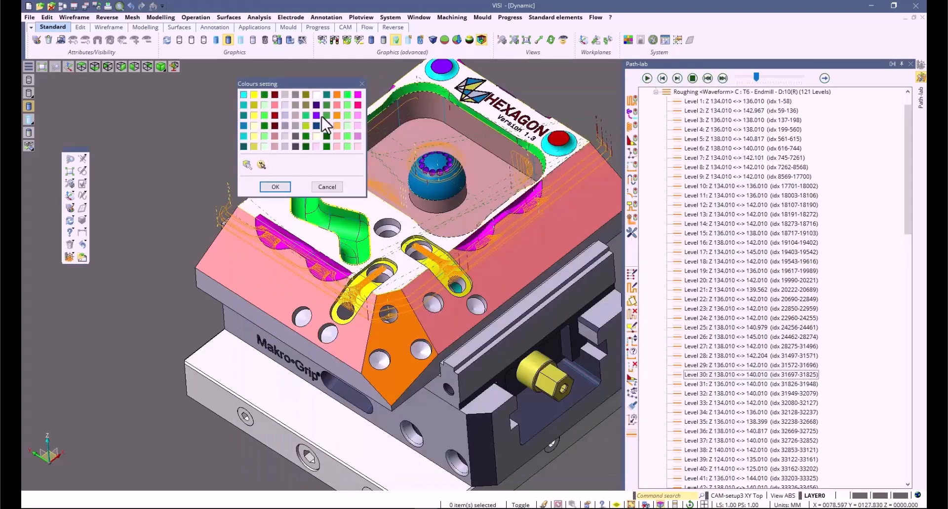
pyautogui.click(275, 186)
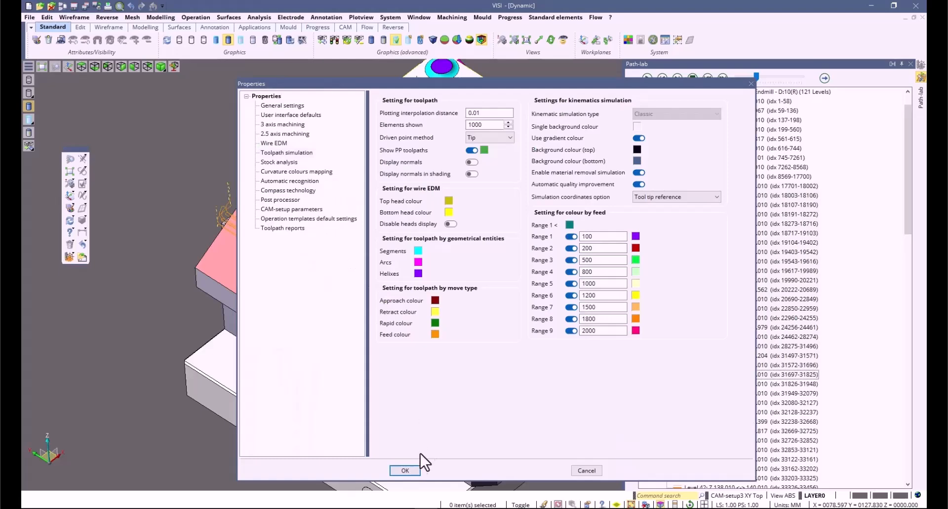
pyautogui.click(401, 471)
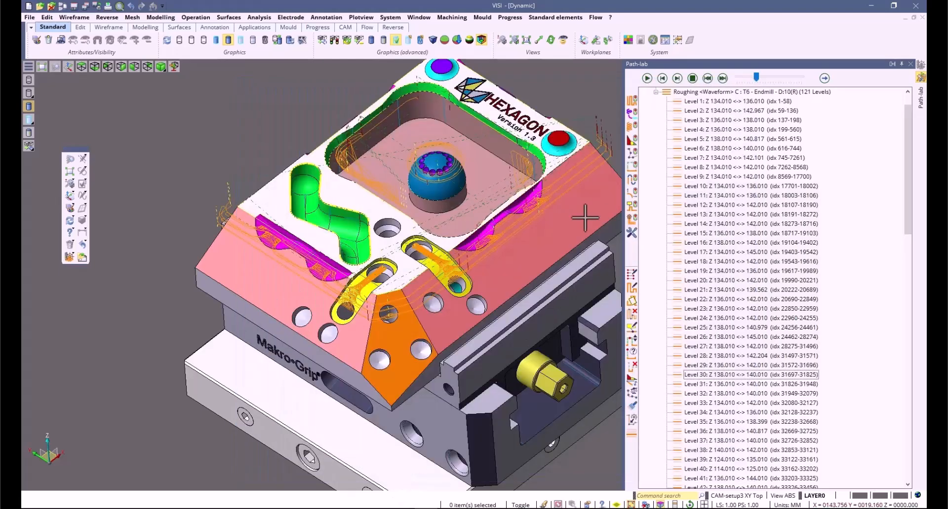
# Colour the Waveform toolpath by feedrate and examine the Level 9 moves beside the central dome
pyautogui.click(631, 140)
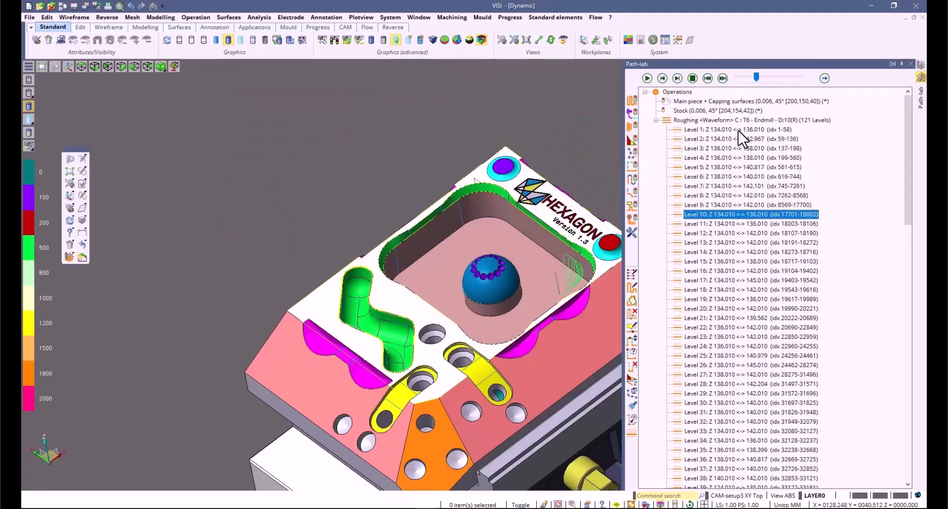
pyautogui.scroll(6, 450, 286)
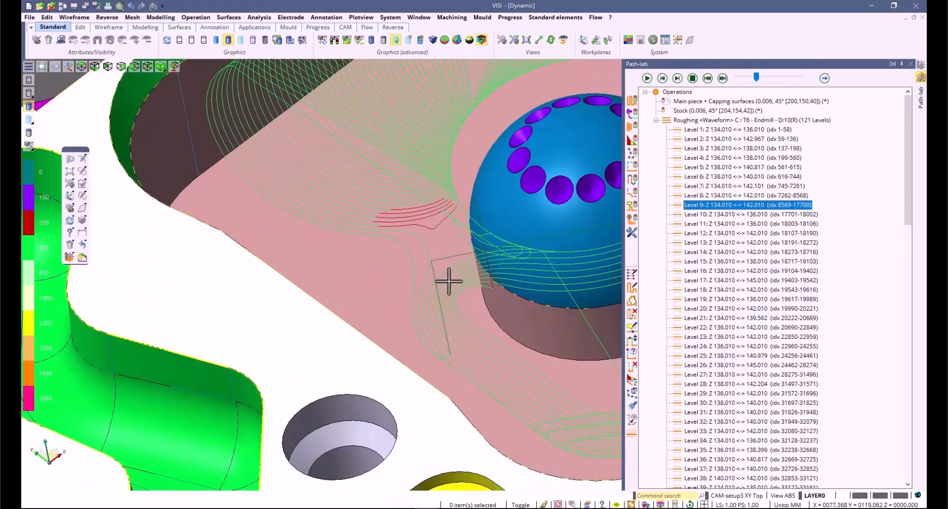
pyautogui.scroll(8, 466, 279)
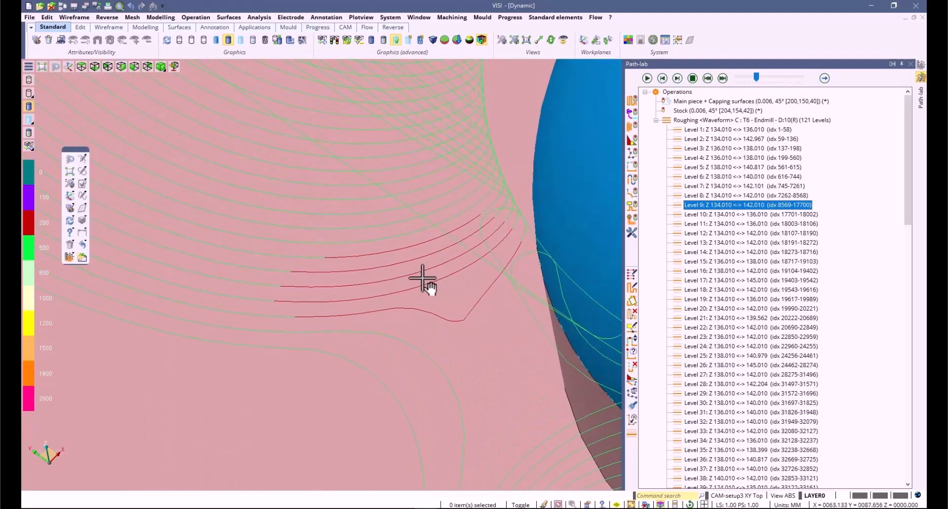
pyautogui.scroll(-4, 355, 303)
pyautogui.moveTo(364, 322)
pyautogui.mouseDown(button='middle')
pyautogui.moveTo(372, 307)
pyautogui.moveTo(363, 314)
pyautogui.mouseUp(button='middle')
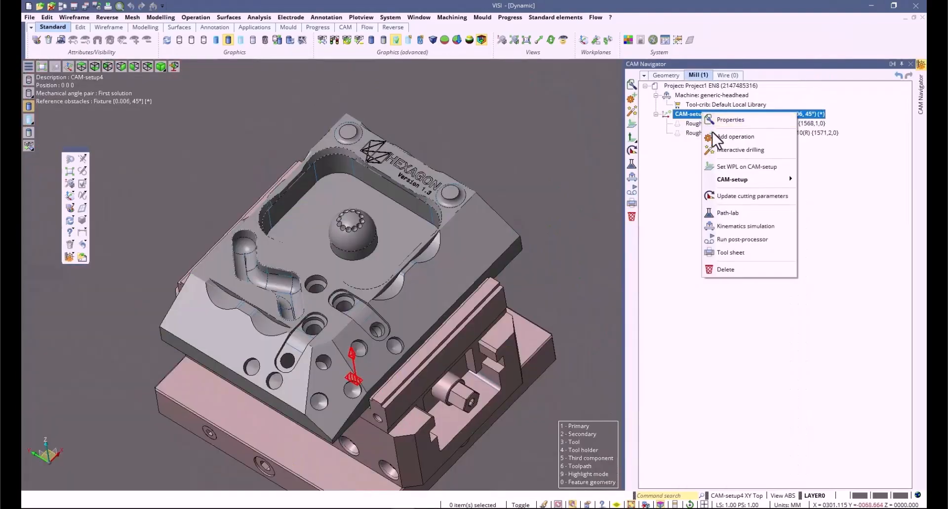
# Add a 3-axis Waterline operation to CAM-setup4
pyautogui.click(724, 137)
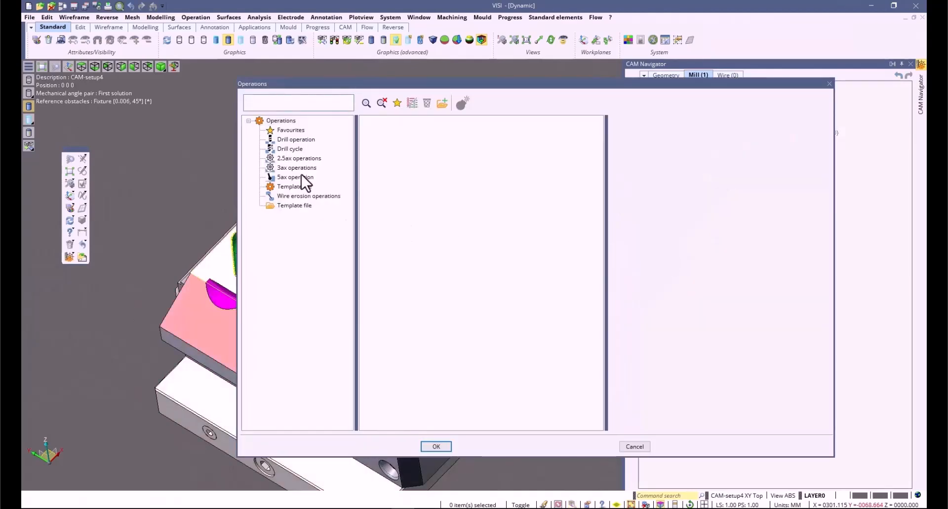
pyautogui.click(296, 168)
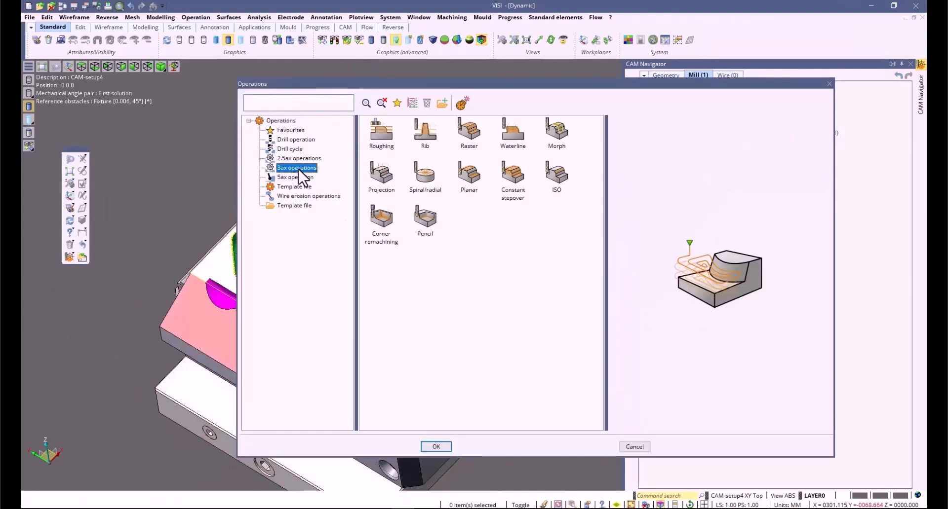
pyautogui.click(511, 132)
pyautogui.click(436, 446)
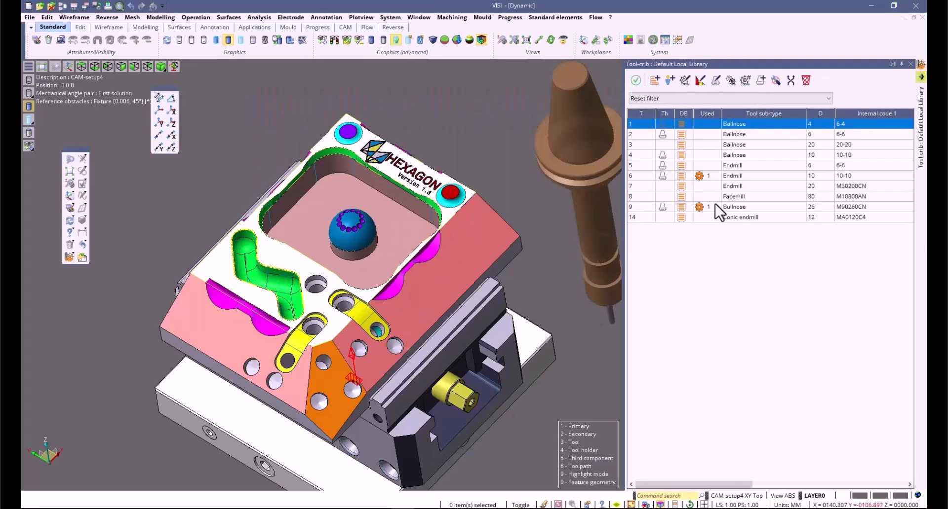
# Assign the 10 mm ballnose tool to the Waterline operation and use the Main piece as its reference piece
pyautogui.doubleClick(733, 155)
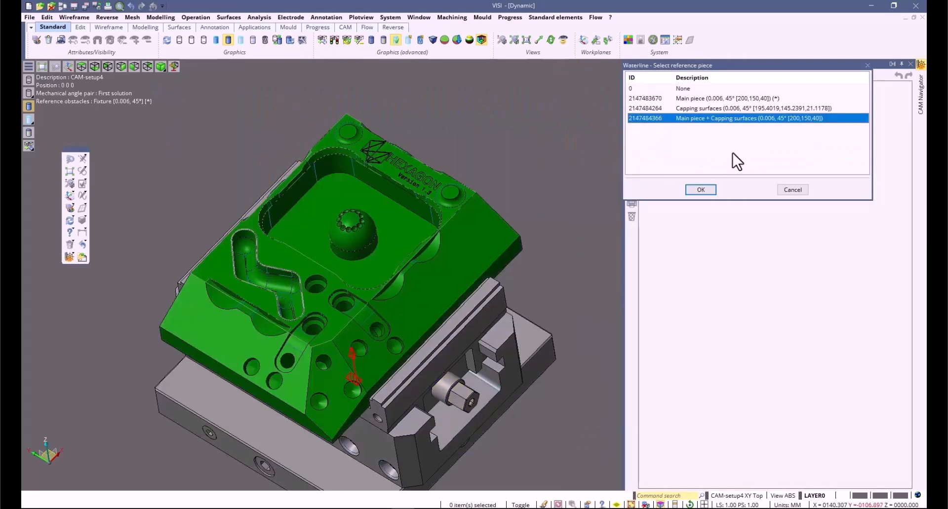
pyautogui.click(683, 101)
pyautogui.click(694, 193)
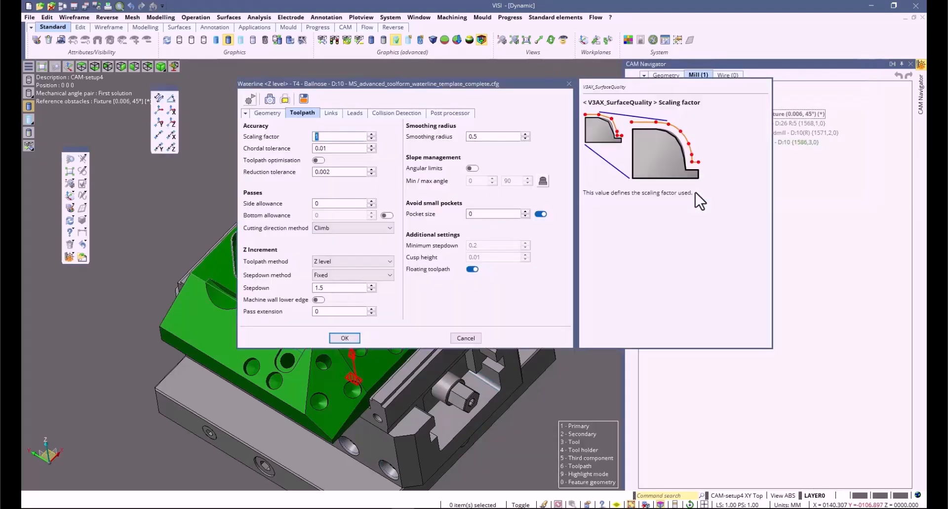
# Set the Waterline stepdown method to Adaptive with a minimum stepdown of 0.1 and accept the operation settings
pyautogui.click(379, 278)
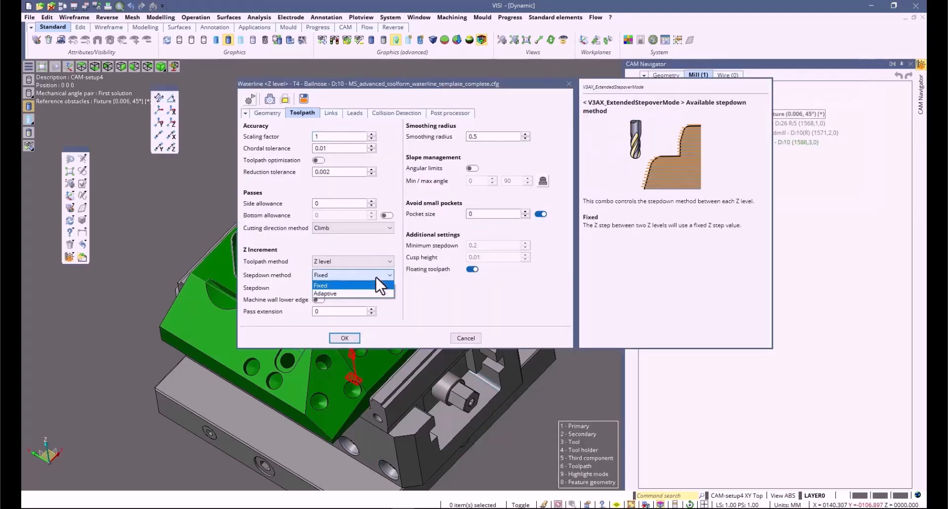
pyautogui.click(334, 294)
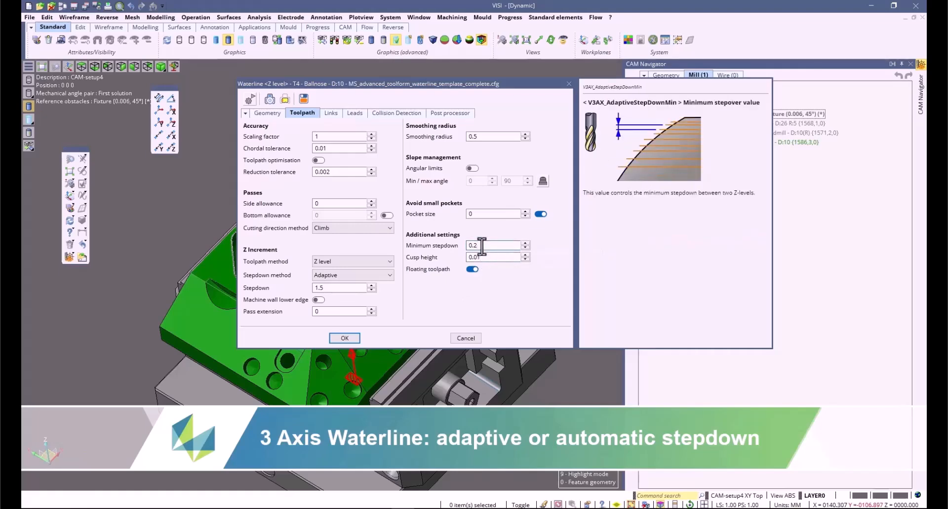
pyautogui.moveTo(478, 246); pyautogui.dragTo(462, 246)
pyautogui.write('0.1')
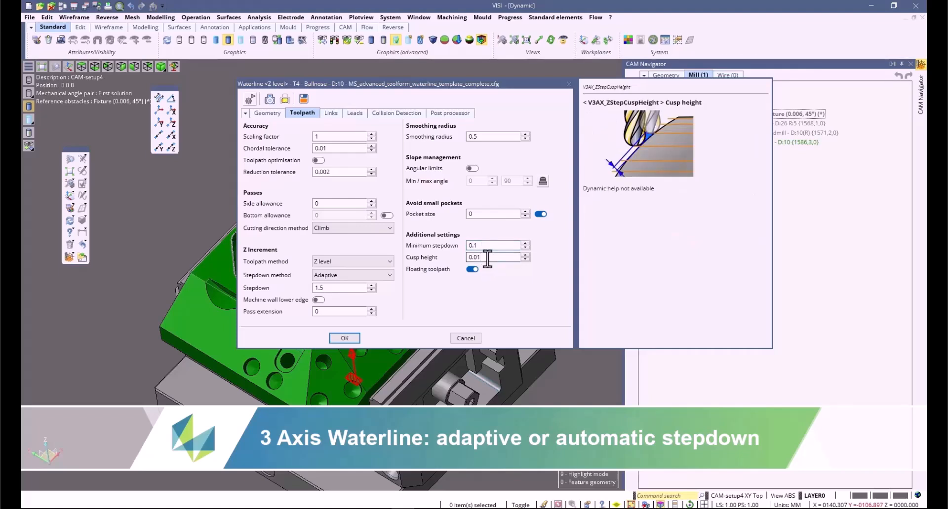
pyautogui.click(345, 338)
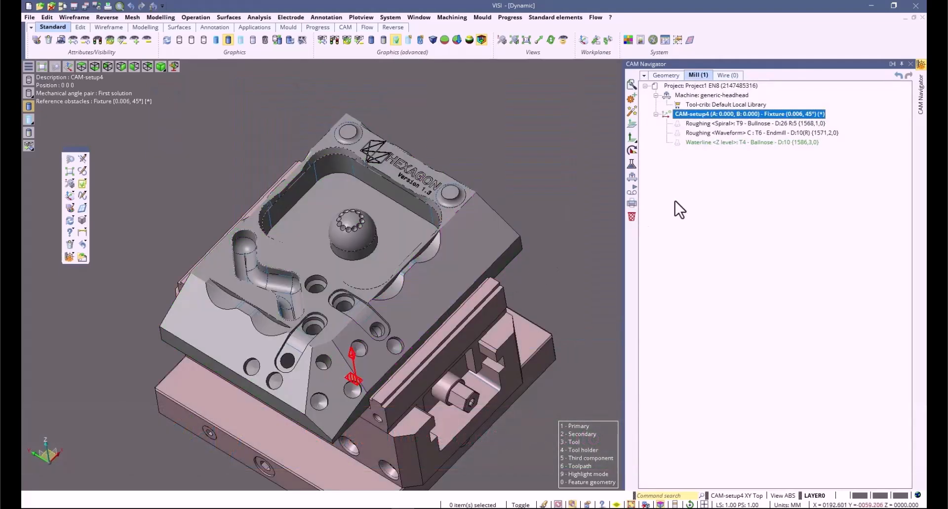
# Build the Waterline Z level operation and display its toolpath on the part
pyautogui.click(718, 142)
pyautogui.rightClick(719, 142)
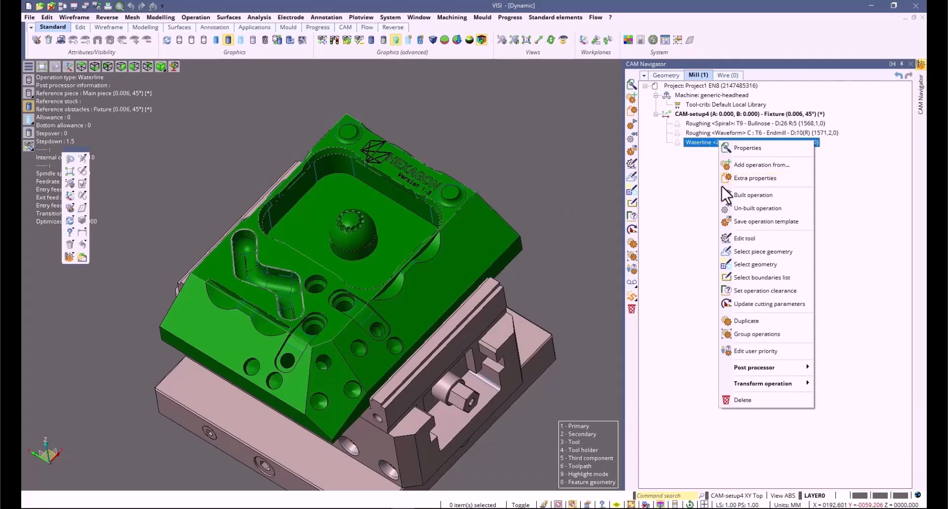
pyautogui.click(754, 195)
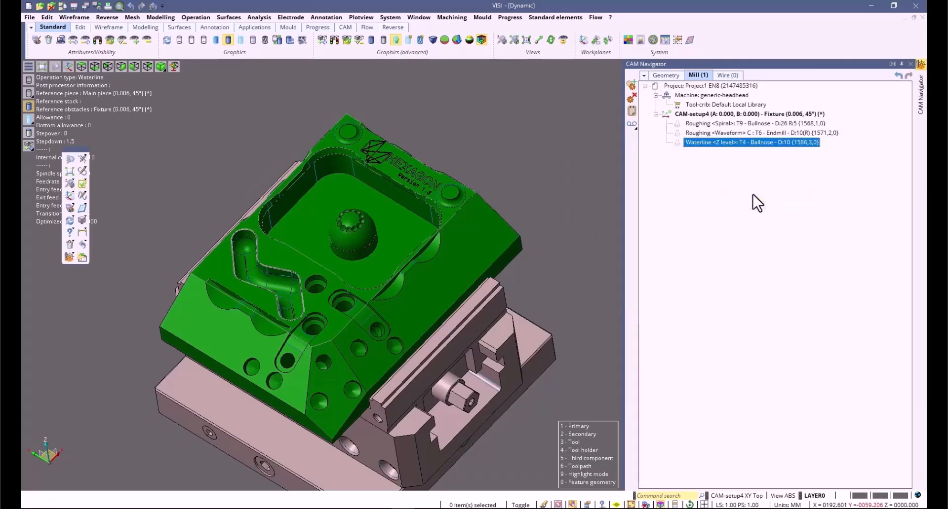
pyautogui.click(677, 143)
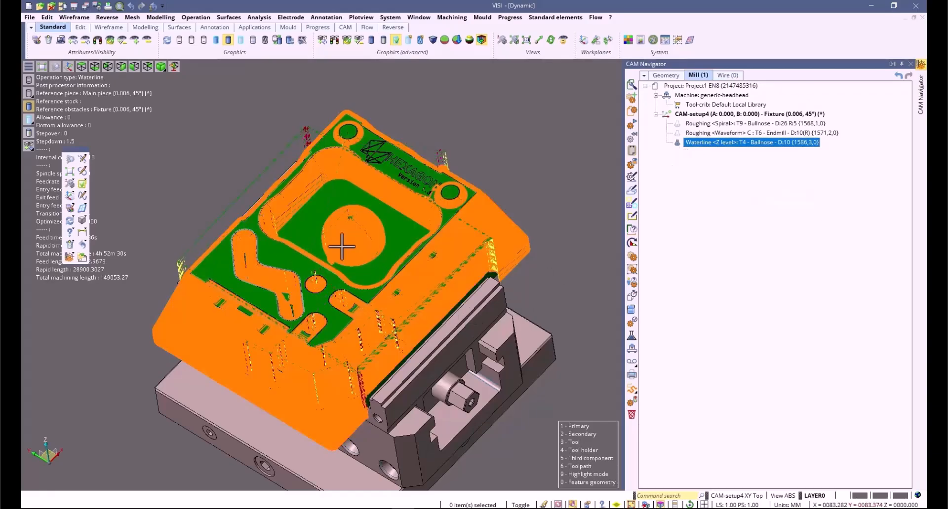
# Examine the spacing of the Waterline passes around the central dome and the pocket walls
pyautogui.scroll(5, 344, 248)
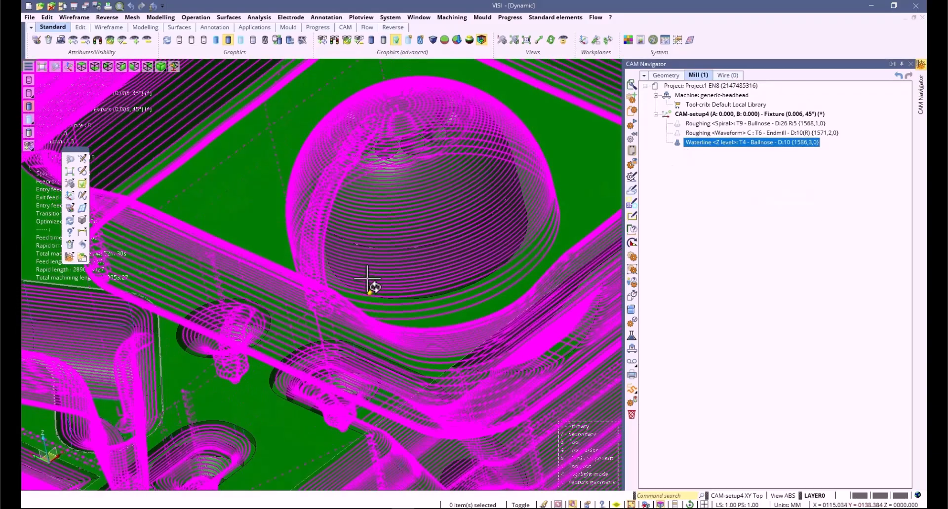
pyautogui.scroll(4, 466, 328)
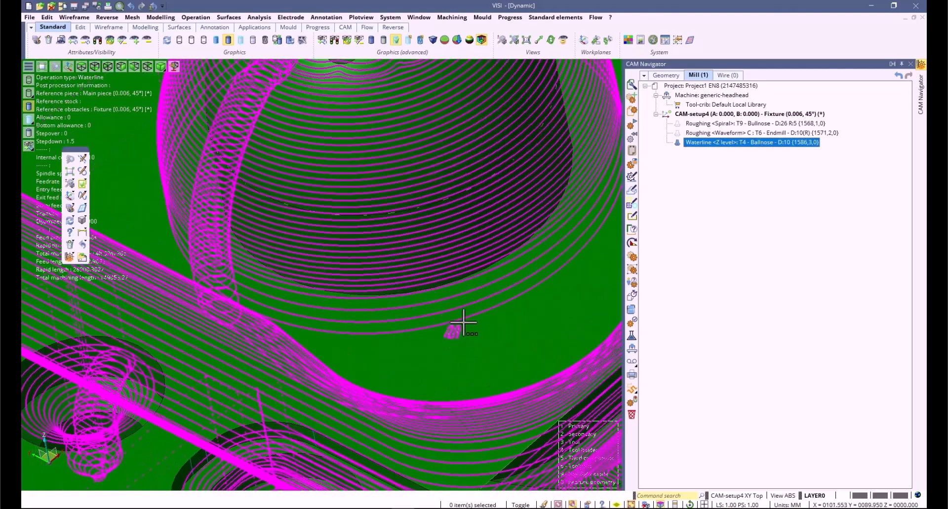
pyautogui.scroll(-5, 457, 309)
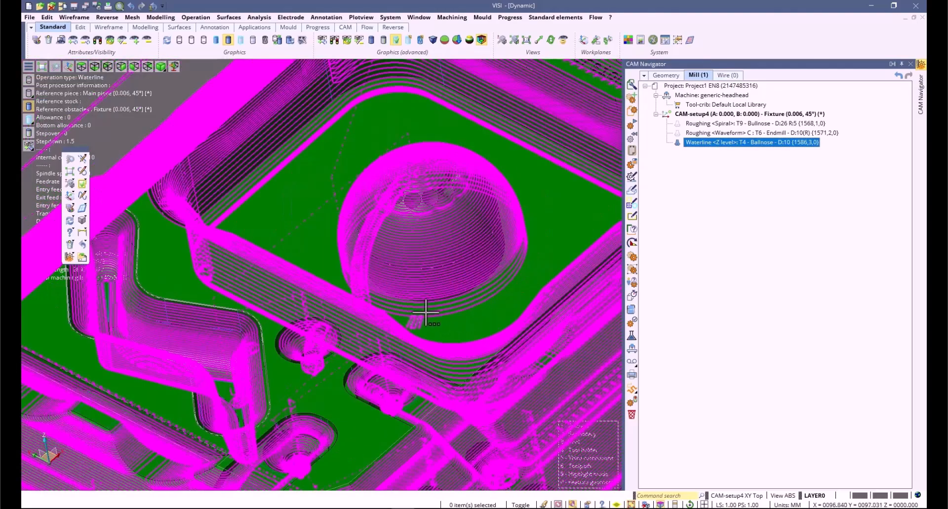
pyautogui.scroll(-2, 429, 312)
pyautogui.scroll(3, 321, 170)
pyautogui.scroll(-3, 326, 192)
pyautogui.scroll(-1, 326, 196)
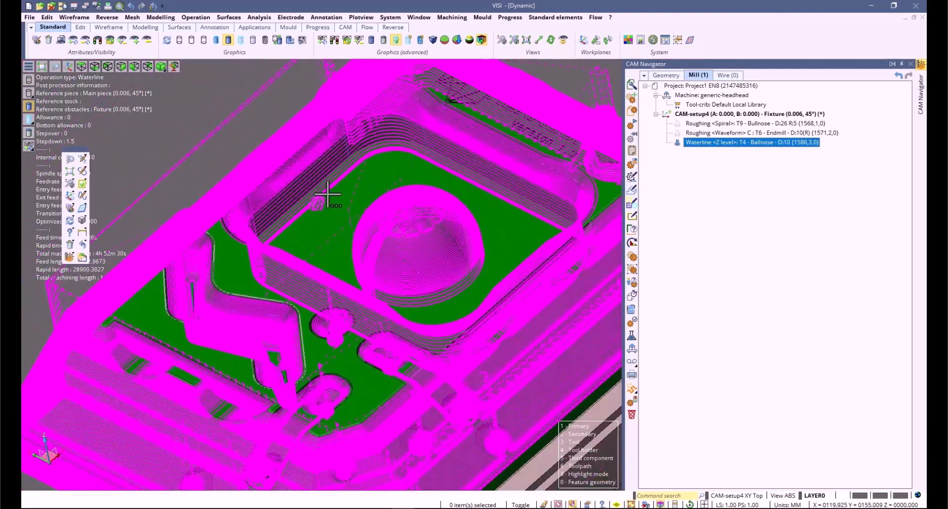
pyautogui.scroll(-1, 446, 275)
# Inspect the adaptive Z level spacing from the front of the part and over the dome, holes and sloped faces
pyautogui.press('F5')
pyautogui.press('F6')
pyautogui.scroll(1, 159, 163)
pyautogui.scroll(3, 281, 136)
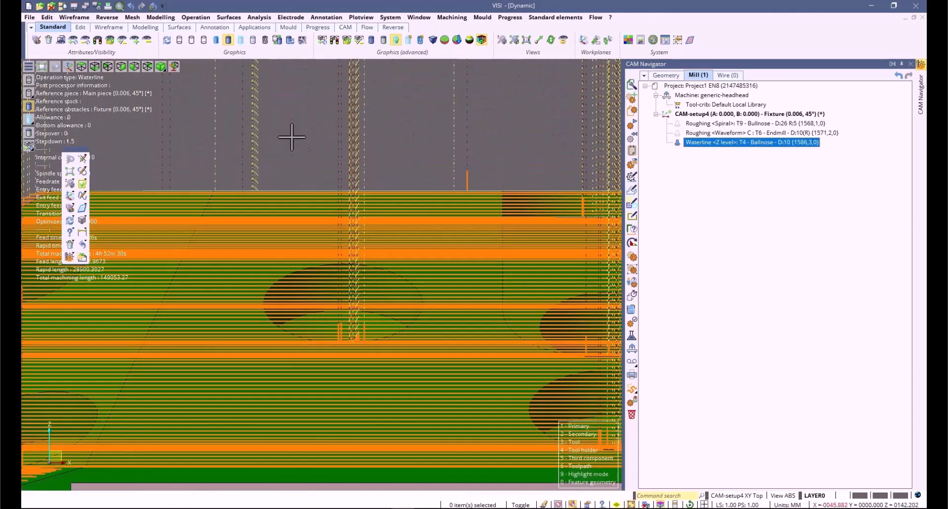
pyautogui.scroll(-3, 352, 169)
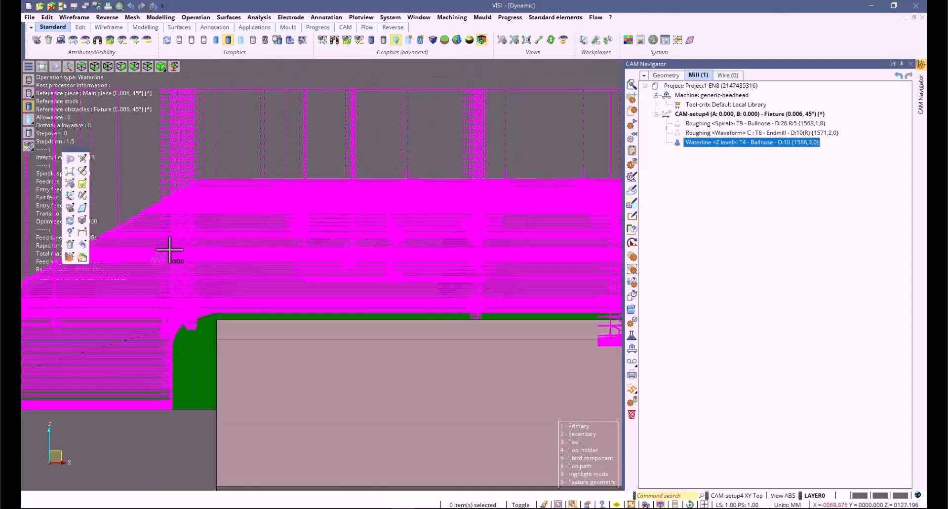
pyautogui.moveTo(167, 273); pyautogui.dragTo(392, 153, button='middle')
pyautogui.scroll(2, 206, 279)
pyautogui.scroll(-2, 205, 281)
pyautogui.moveTo(349, 229); pyautogui.dragTo(140, 323, button='middle')
pyautogui.moveTo(339, 212); pyautogui.dragTo(344, 255, button='middle')
pyautogui.moveTo(401, 172); pyautogui.dragTo(121, 267, button='middle')
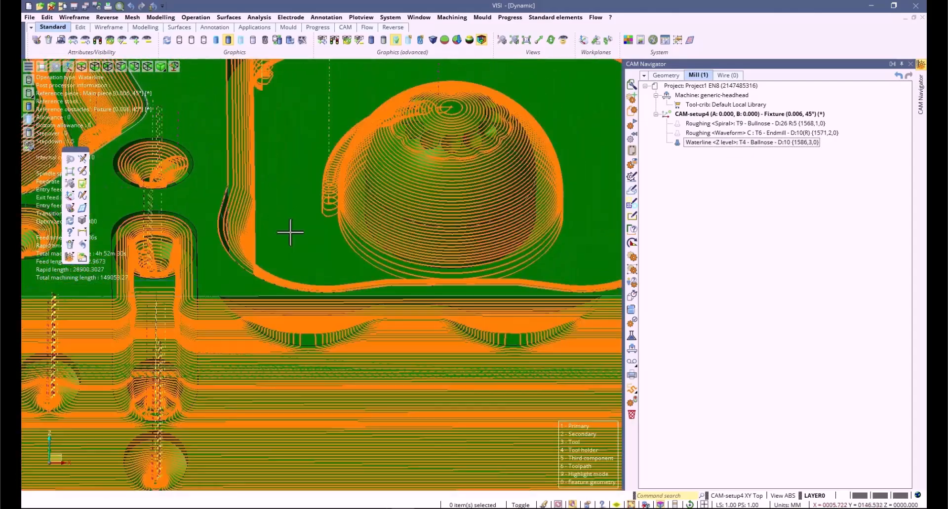
pyautogui.scroll(2, 334, 228)
pyautogui.moveTo(322, 207); pyautogui.dragTo(309, 254, button='middle')
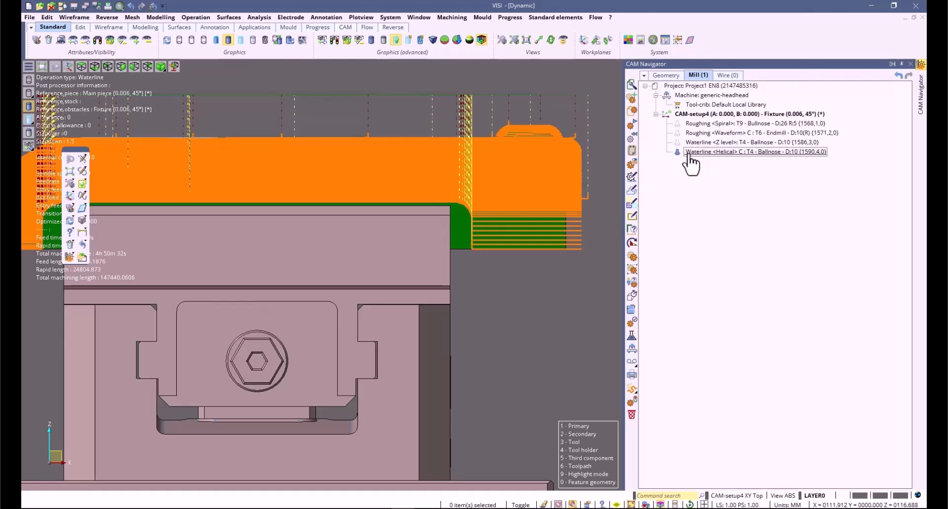
# Duplicate the Waterline Helical operation within CAM-setup4, un-linked from the original toolpath
pyautogui.moveTo(431, 211); pyautogui.dragTo(450, 240, button='middle')
pyautogui.scroll(-4, 438, 230)
pyautogui.scroll(2, 415, 231)
pyautogui.rightClick(698, 153)
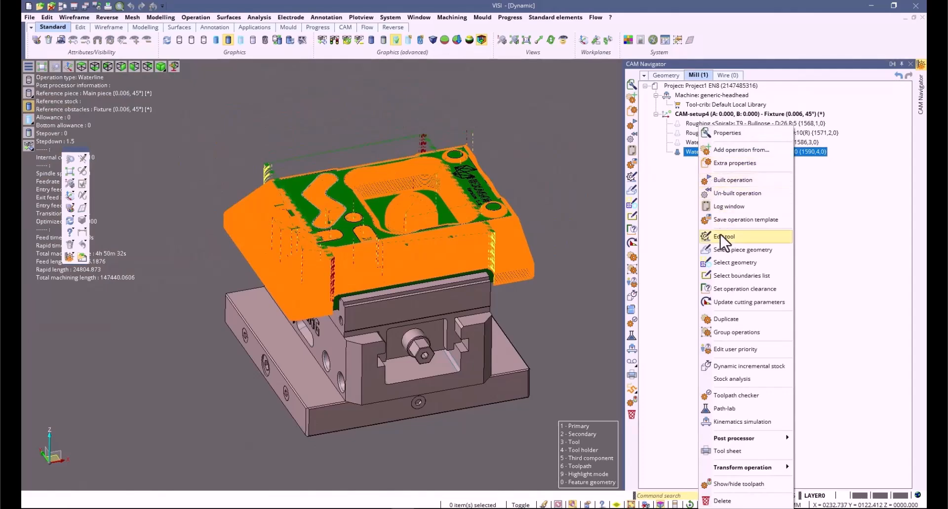
pyautogui.click(730, 321)
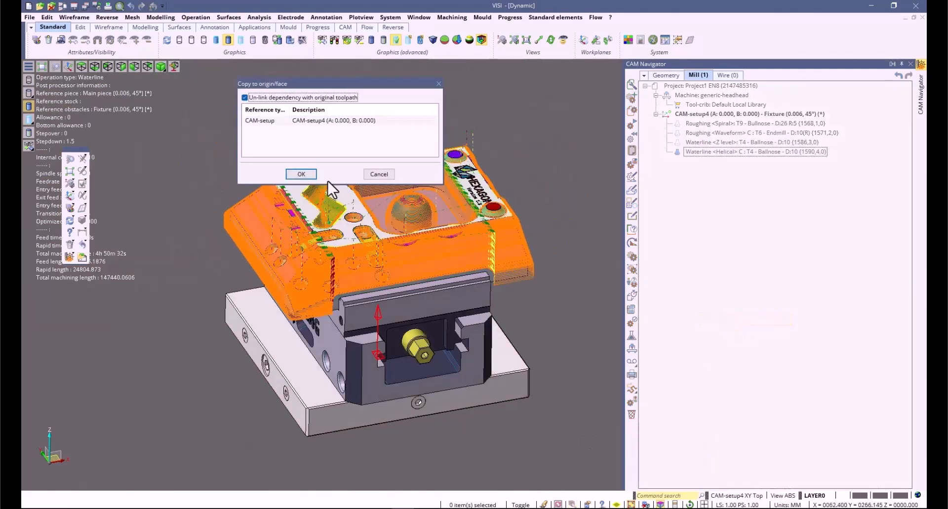
pyautogui.click(301, 175)
# Set the duplicated Waterline operation's toolpath method to Z level, leaving the stepdown method Adaptive
pyautogui.click(702, 162)
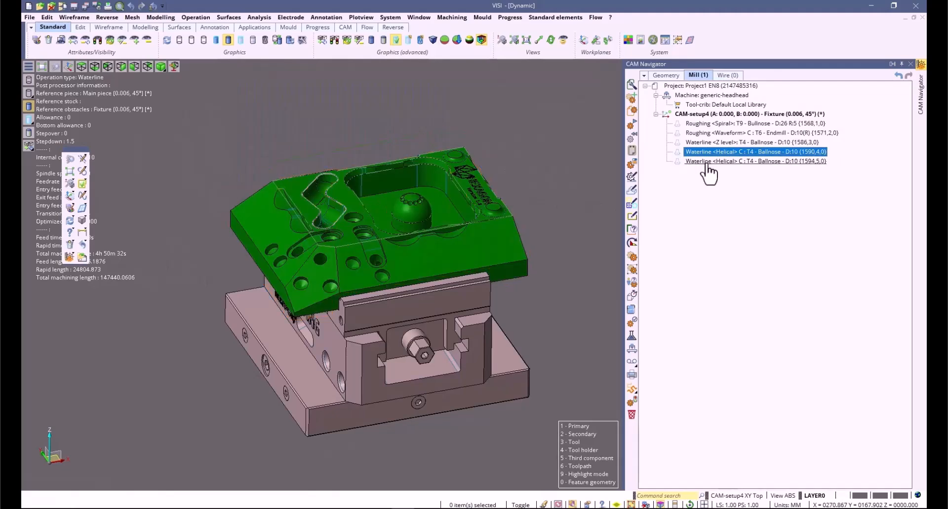
pyautogui.doubleClick(706, 163)
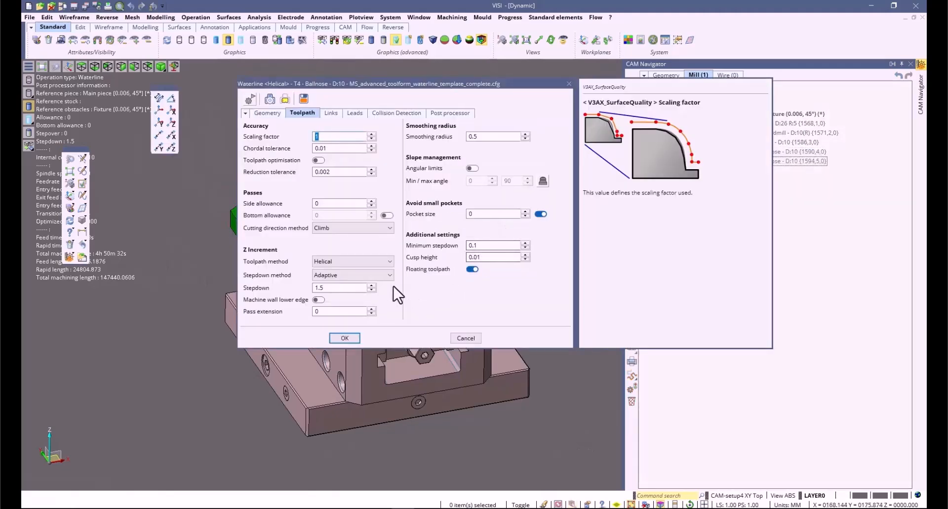
pyautogui.click(368, 277)
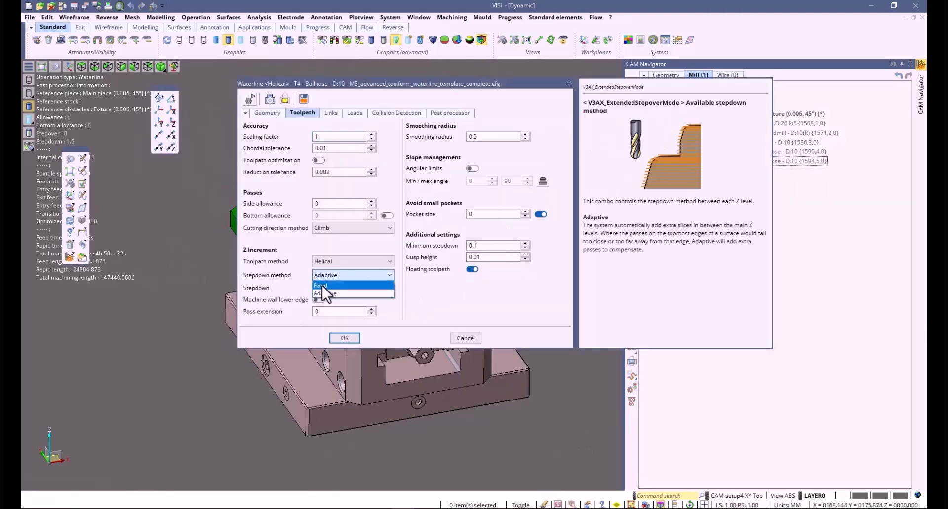
pyautogui.click(326, 263)
pyautogui.click(325, 263)
pyautogui.click(324, 272)
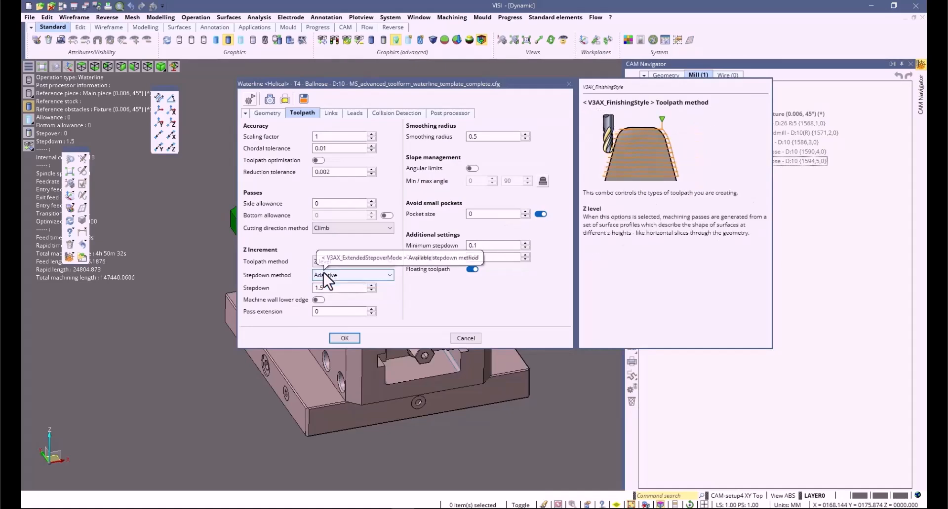
# Open the facelist selection for the duplicated Waterline operation and highlight surfaces lists 9 and 15
pyautogui.click(268, 112)
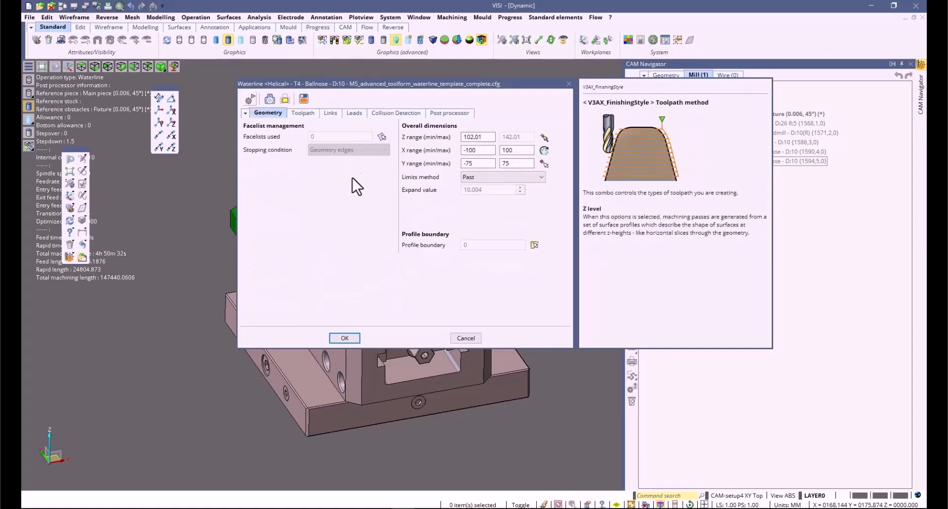
pyautogui.click(381, 137)
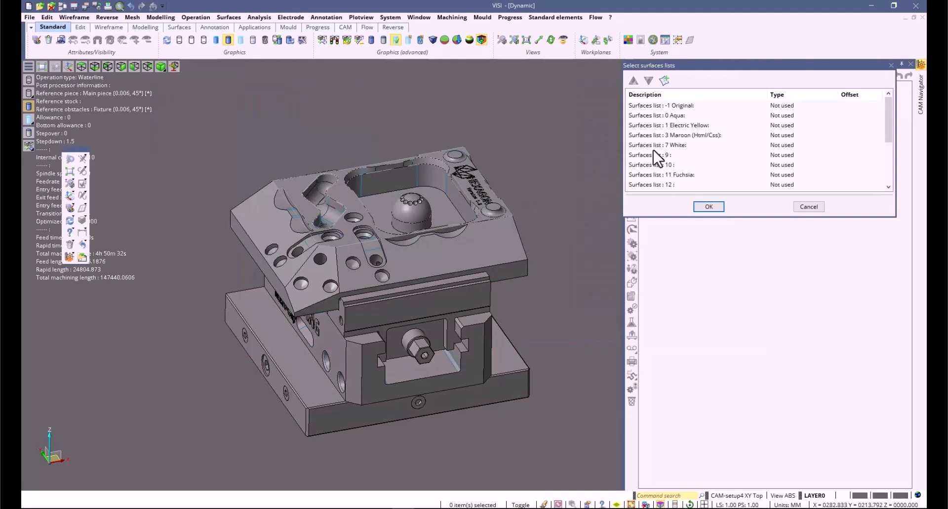
pyautogui.click(666, 156)
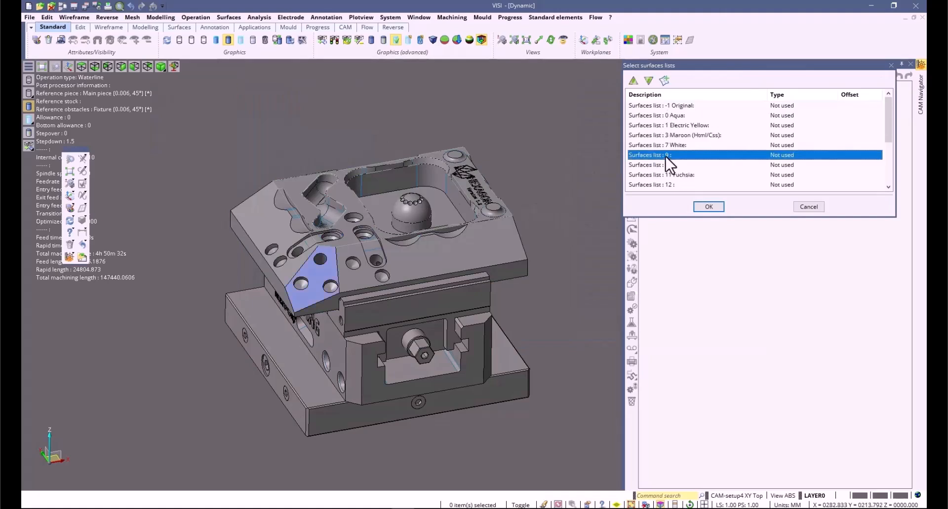
pyautogui.scroll(-1, 670, 188)
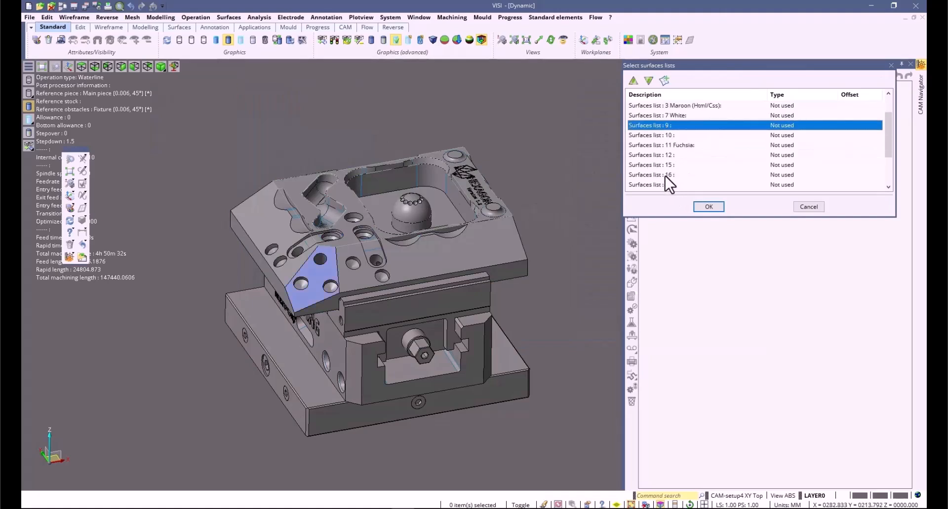
pyautogui.keyDown('ctrl'); pyautogui.click(662, 166); pyautogui.keyUp('ctrl')
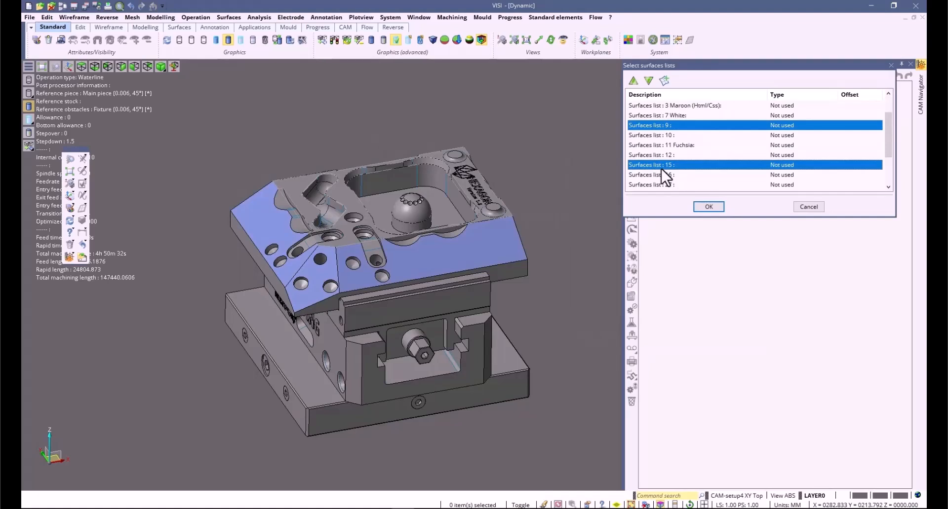
pyautogui.scroll(-2, 666, 178)
pyautogui.scroll(3, 666, 178)
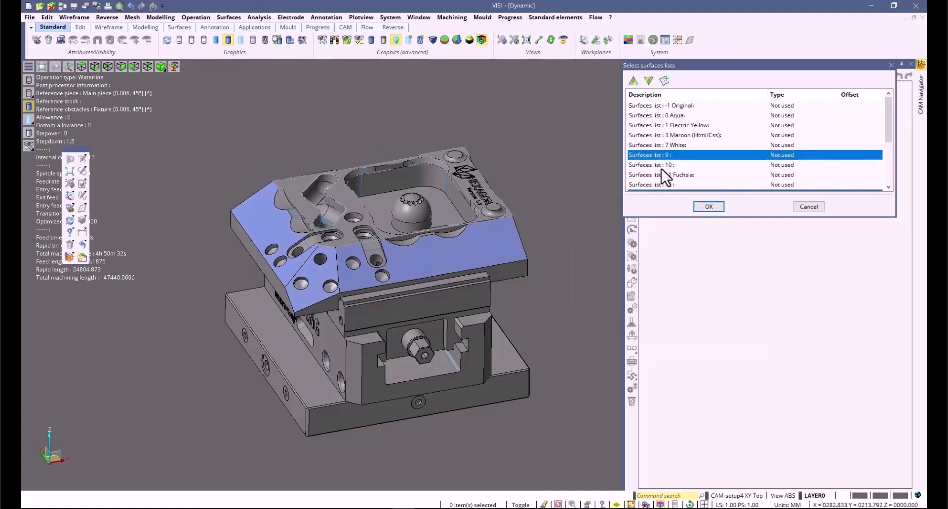
# Set surfaces lists 9 and 15 to be machined for the duplicated Waterline operation and accept the selection
pyautogui.click(790, 156)
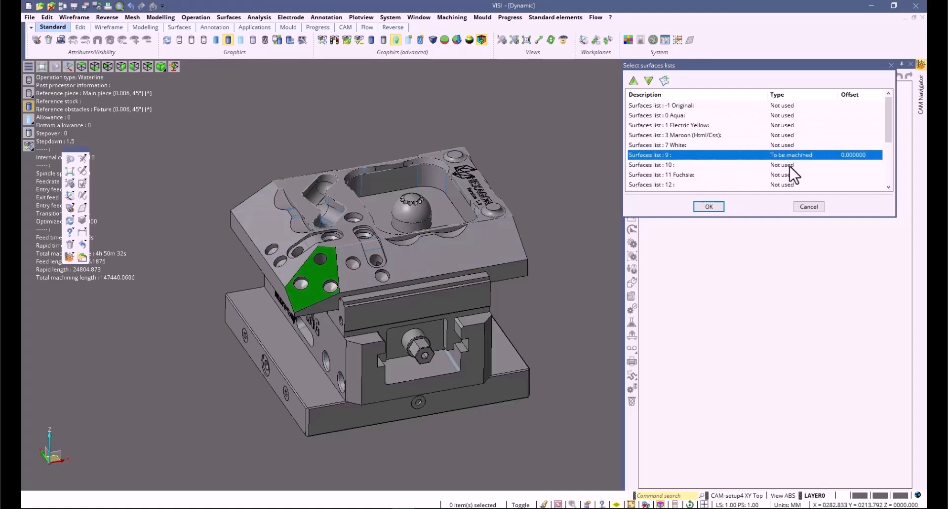
pyautogui.scroll(-1, 793, 180)
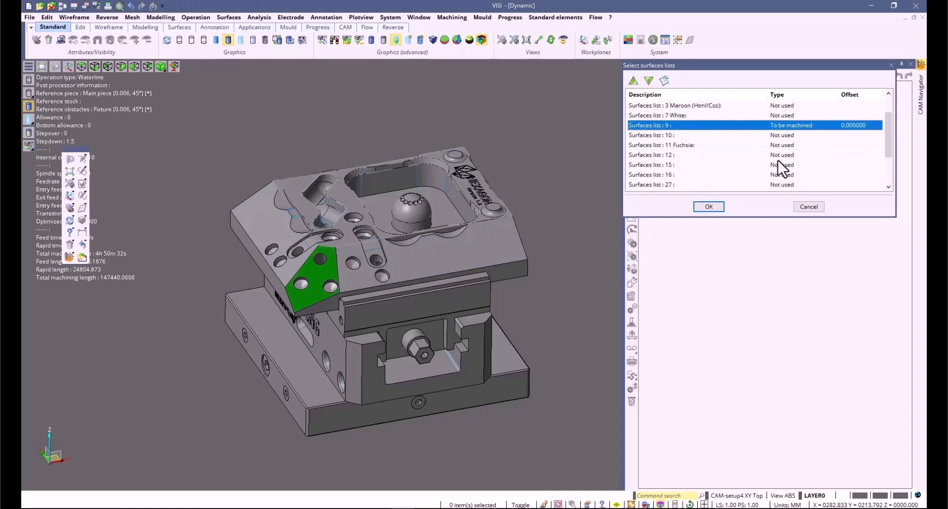
pyautogui.click(780, 164)
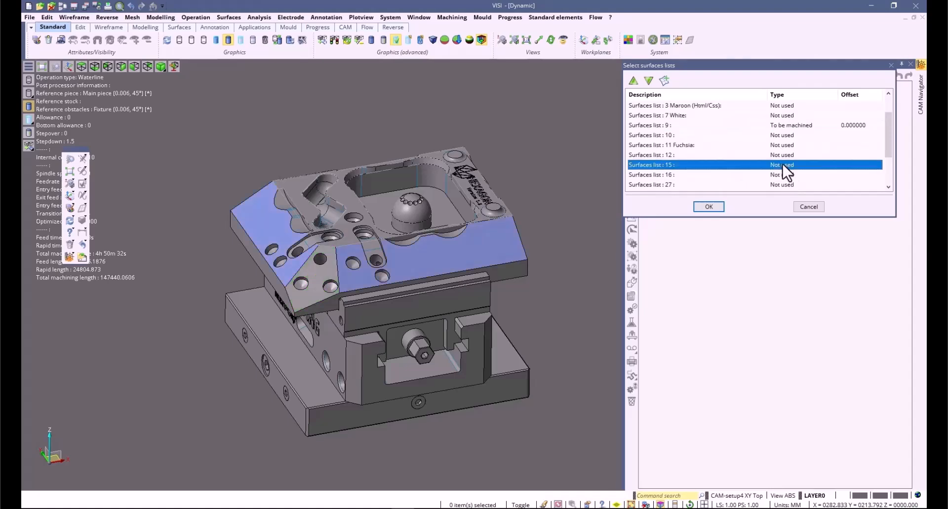
pyautogui.scroll(1, 783, 164)
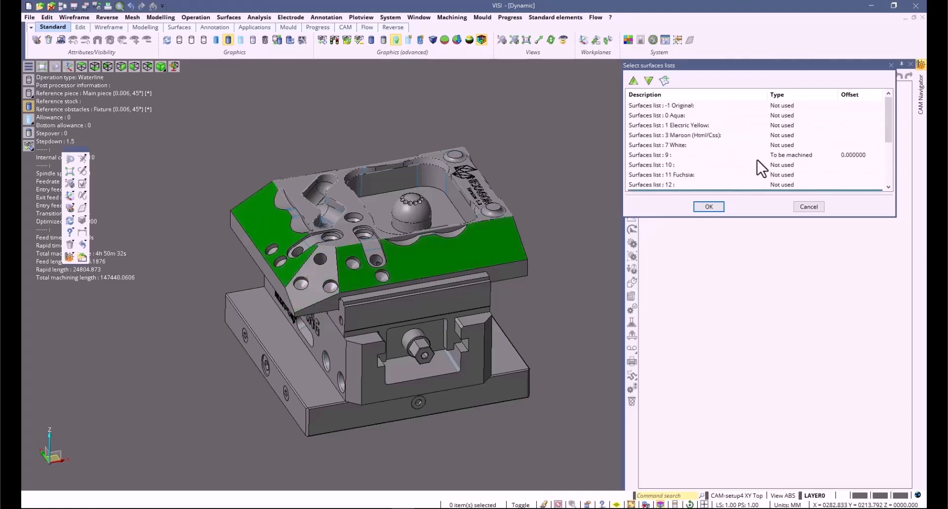
pyautogui.click(708, 207)
# Set the duplicated Waterline to stop at geometry edges, cut zigzag with pass extension 4 and stepdown 0.5, and build it
pyautogui.moveTo(291, 290)
pyautogui.mouseDown(button='middle')
pyautogui.moveTo(333, 311)
pyautogui.moveTo(305, 295)
pyautogui.mouseUp(button='middle')
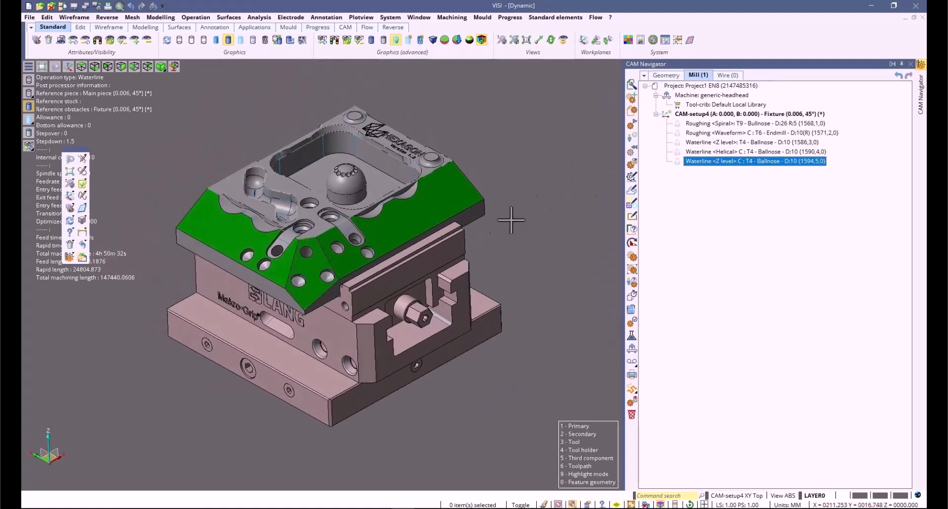
pyautogui.doubleClick(708, 165)
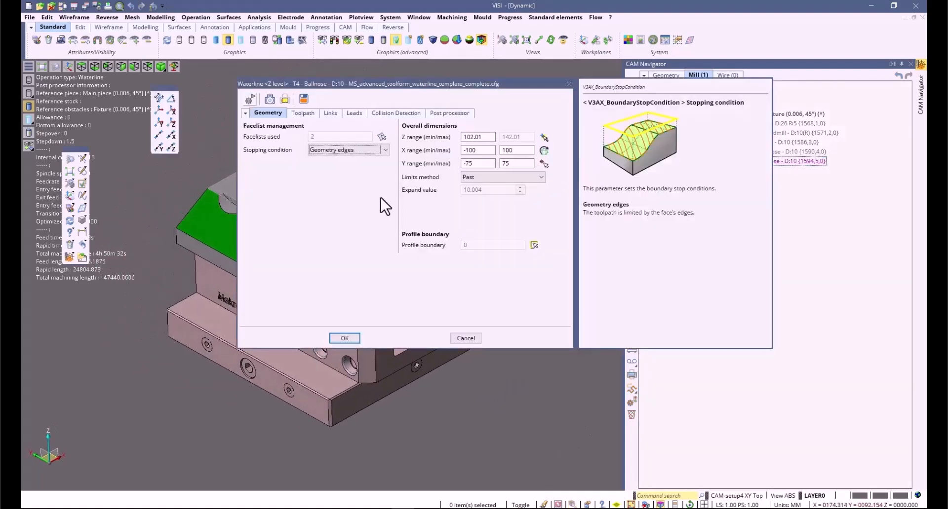
pyautogui.click(303, 113)
pyautogui.click(323, 228)
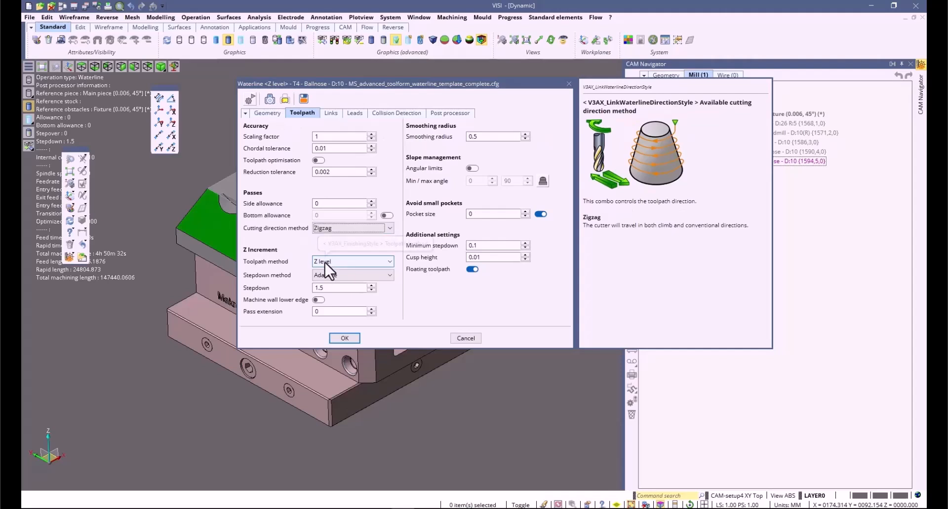
pyautogui.click(321, 312)
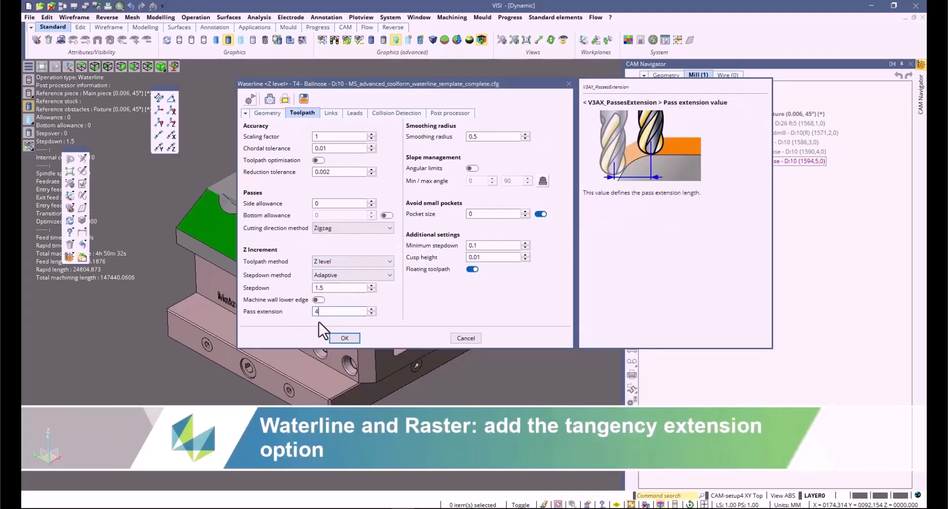
pyautogui.click(344, 338)
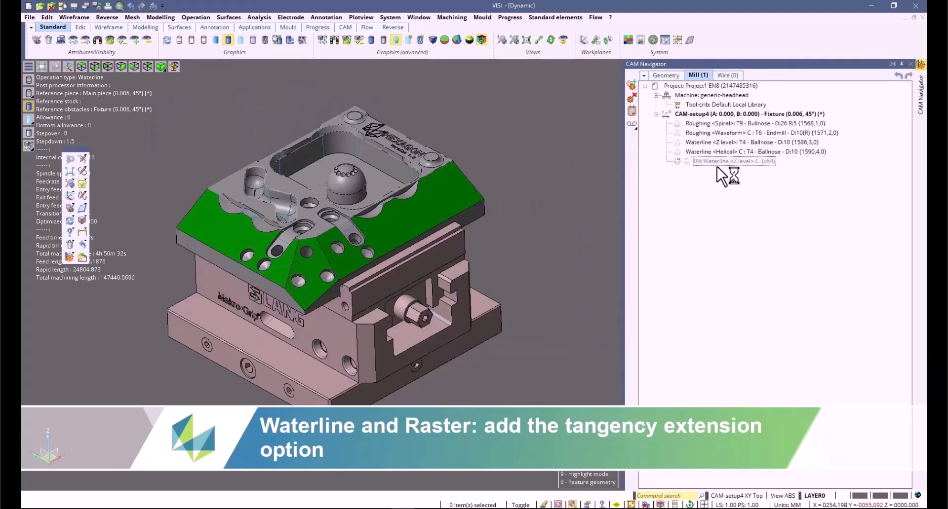
# Examine the extended Waterline passes along the edges of the sloped faces and hide the toolpath
pyautogui.scroll(3, 524, 181)
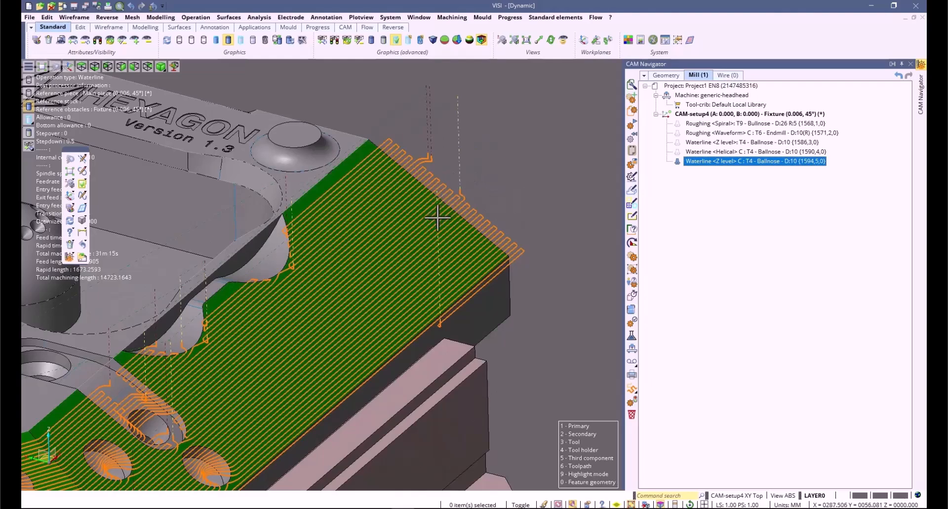
pyautogui.moveTo(505, 173)
pyautogui.mouseDown(button='middle')
pyautogui.moveTo(518, 173)
pyautogui.moveTo(505, 173)
pyautogui.mouseUp(button='middle')
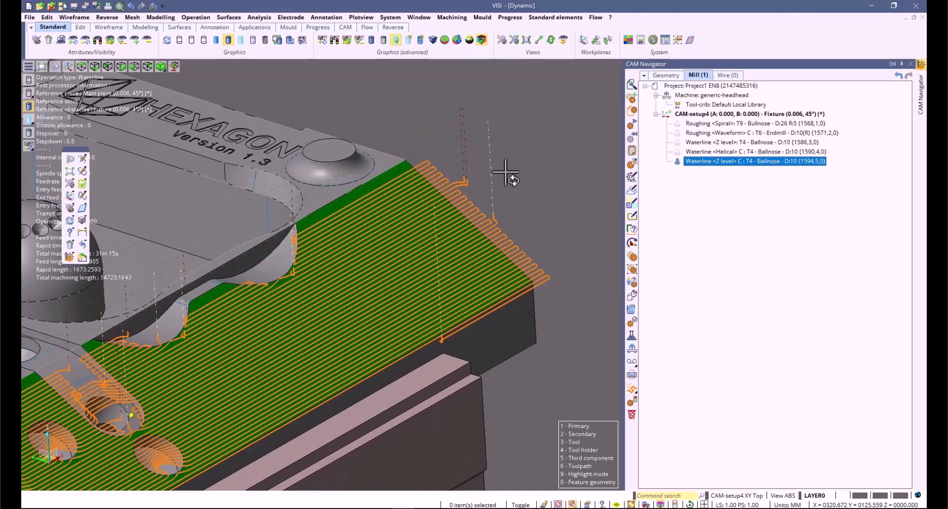
pyautogui.scroll(-5, 505, 173)
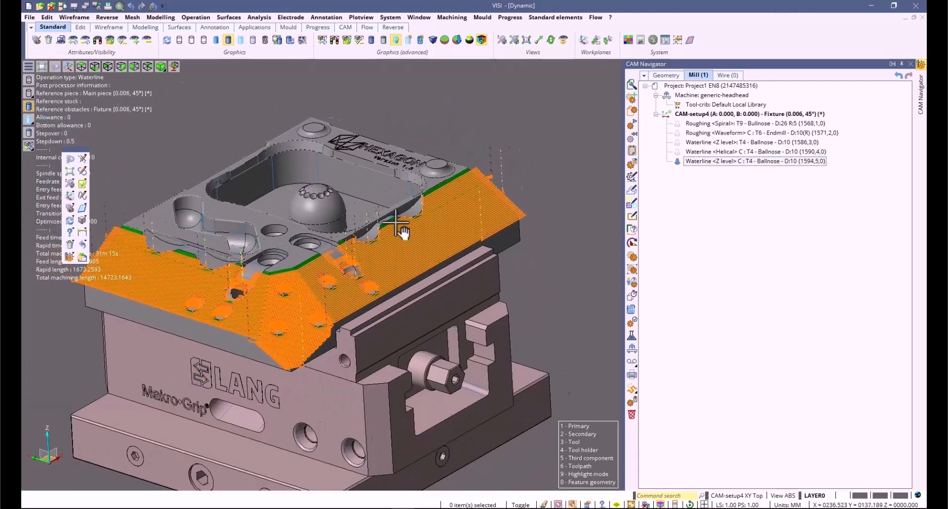
pyautogui.click(678, 162)
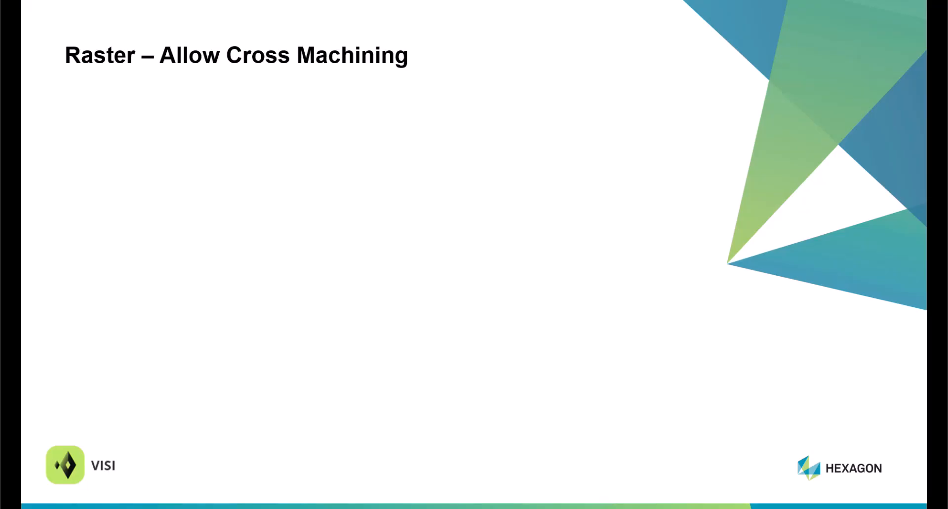
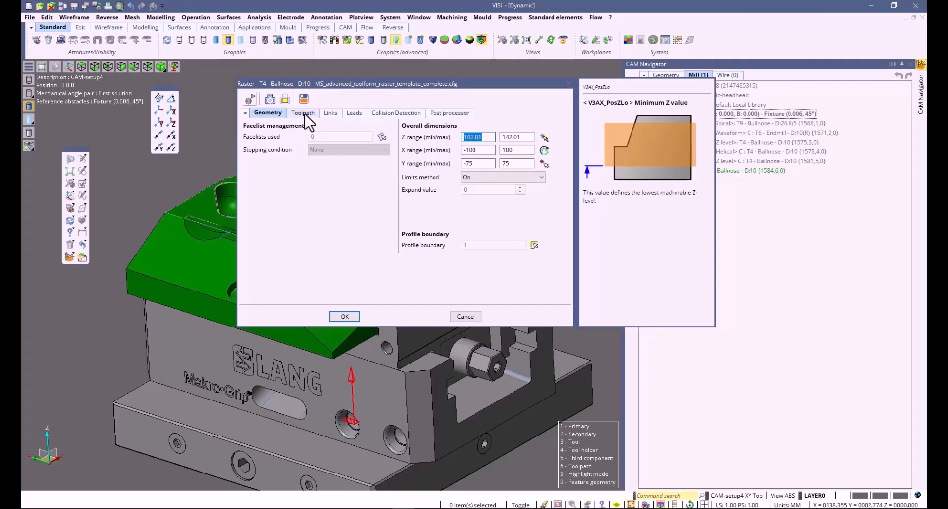
# Set the Raster operation's stepover to 2 with the Zigzag cutting direction
pyautogui.click(324, 241)
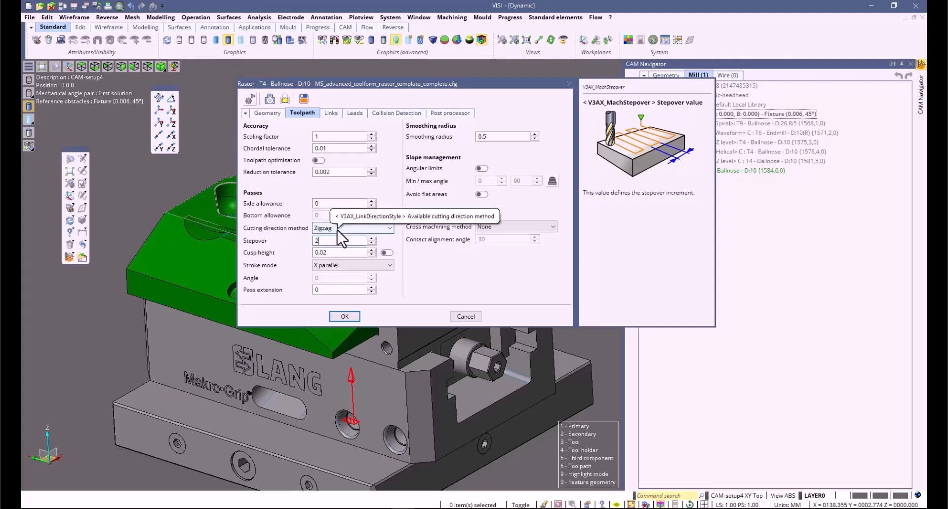
pyautogui.click(336, 230)
pyautogui.click(333, 246)
# Review the Raster cross machining methods and apply Standard with a contact alignment angle of 30
pyautogui.click(505, 227)
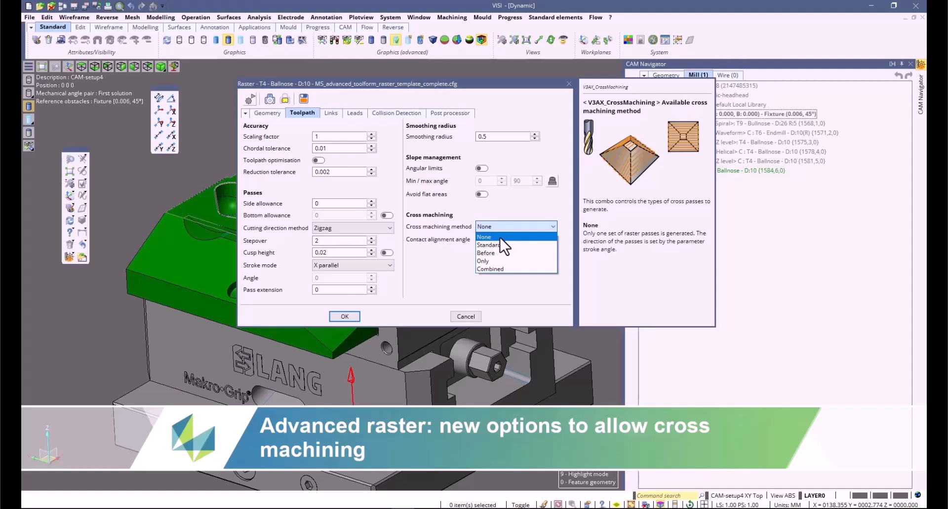
pyautogui.click(502, 238)
pyautogui.click(509, 227)
pyautogui.click(508, 246)
pyautogui.scroll(-1, 514, 229)
pyautogui.scroll(-1, 517, 234)
pyautogui.click(514, 226)
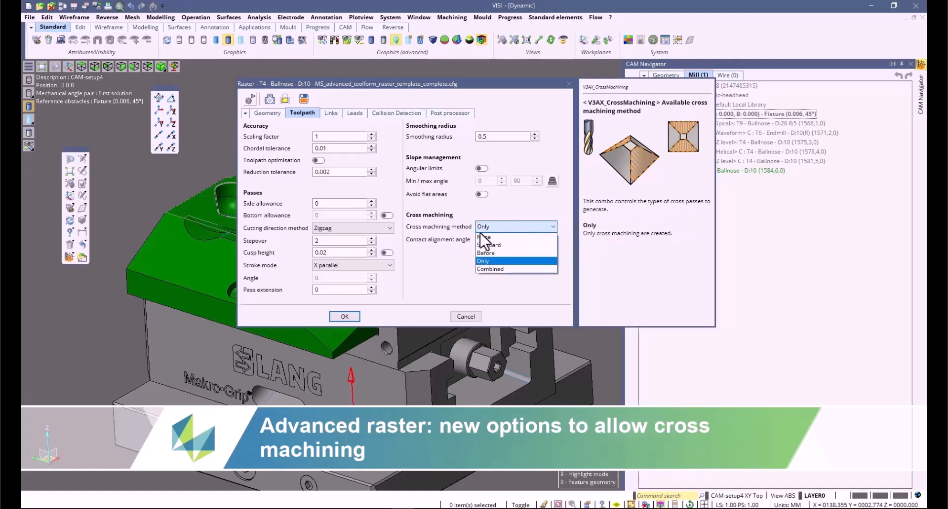
pyautogui.click(487, 244)
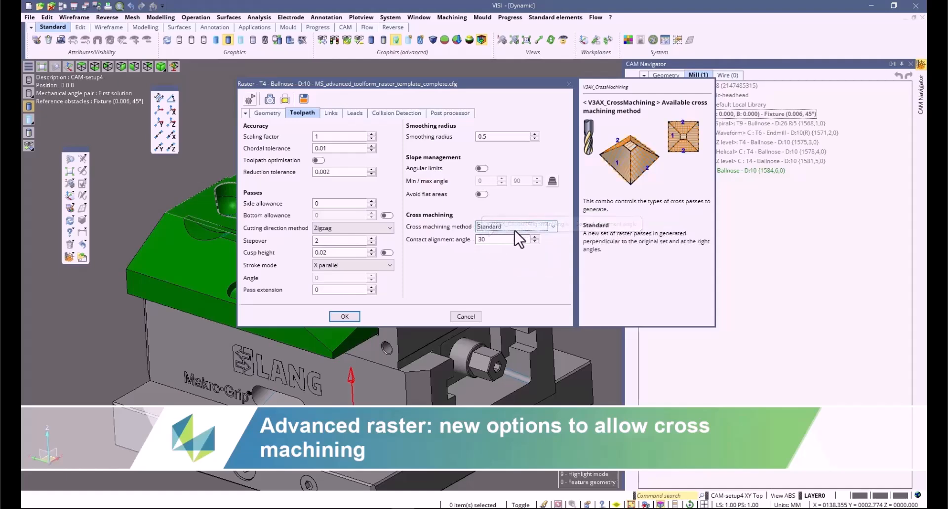
pyautogui.click(338, 316)
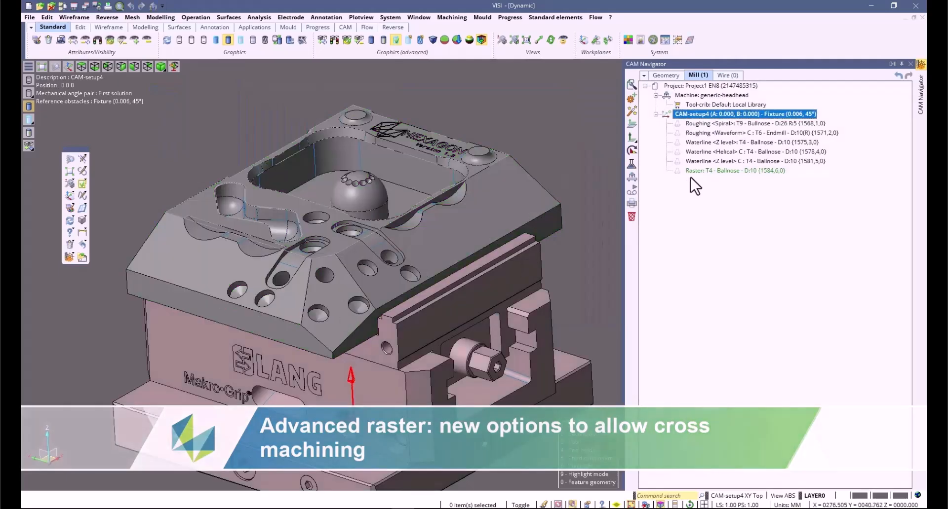
# Build the Raster operation and display its toolpath in the large pocket and over the dome
pyautogui.rightClick(696, 171)
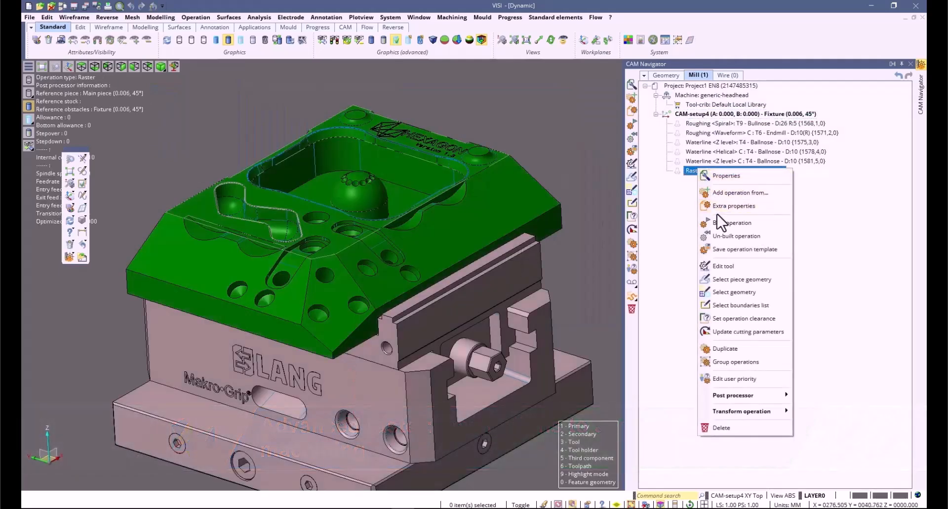
pyautogui.click(720, 222)
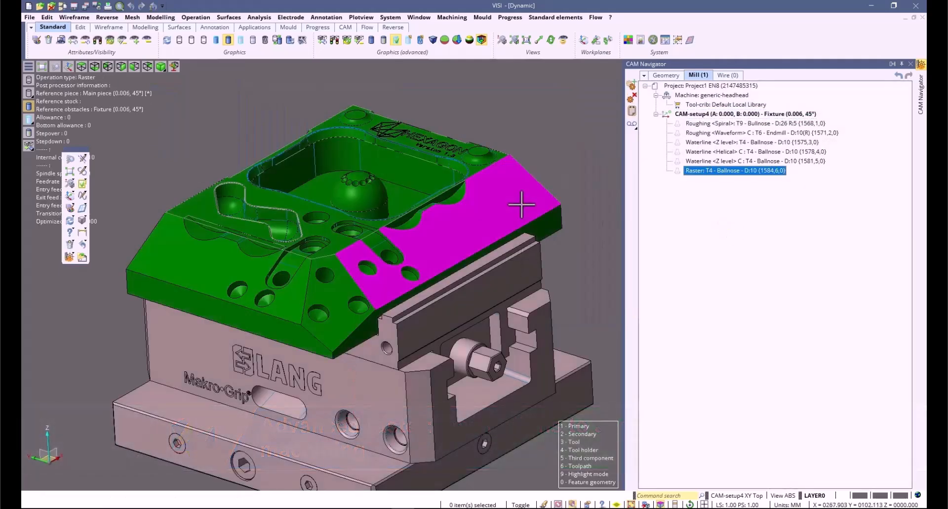
pyautogui.click(677, 172)
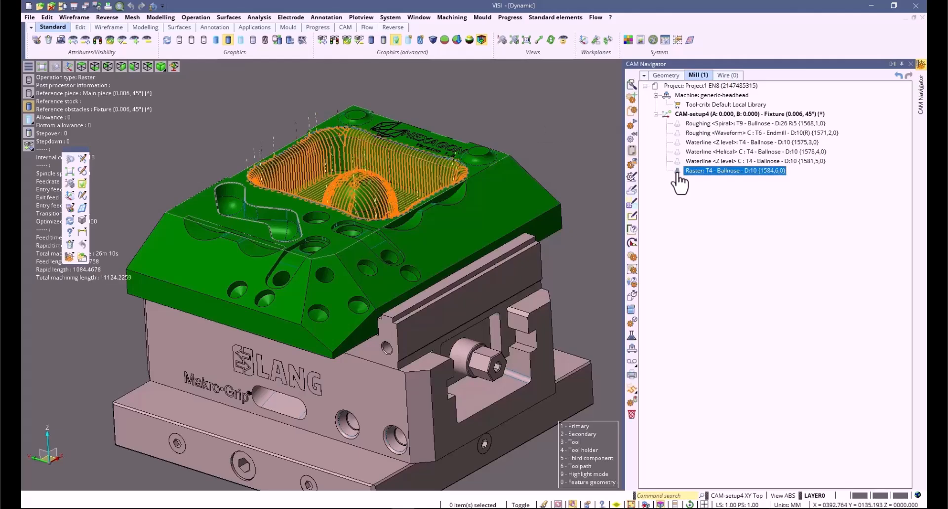
pyautogui.moveTo(455, 155); pyautogui.dragTo(454, 169, button='middle')
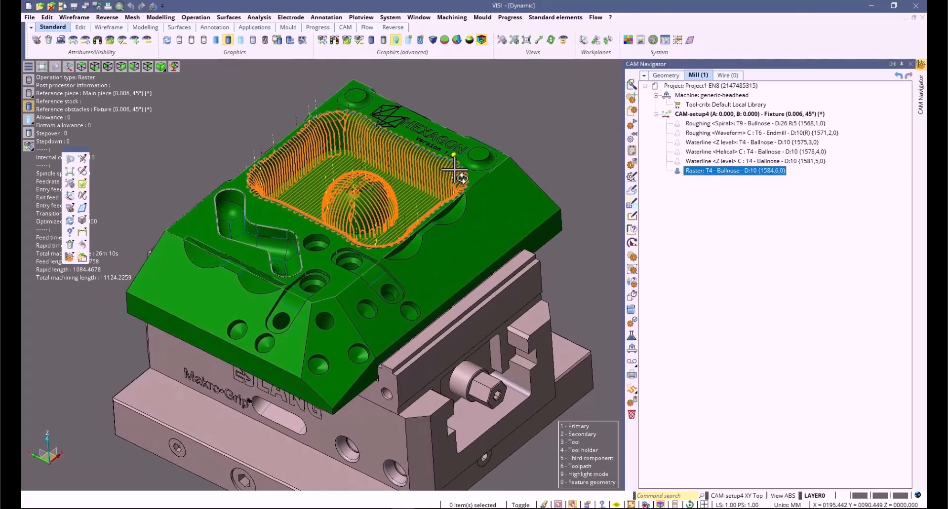
# Play the Standard cross machining Raster toolpath in Path-lab at increased speed, stop the simulation and close Path-lab
pyautogui.rightClick(701, 174)
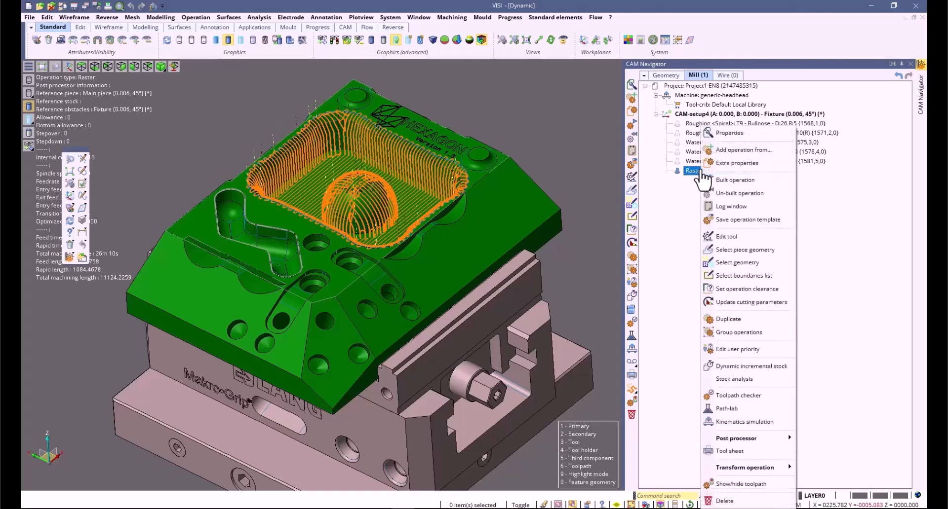
pyautogui.click(730, 408)
pyautogui.click(689, 121)
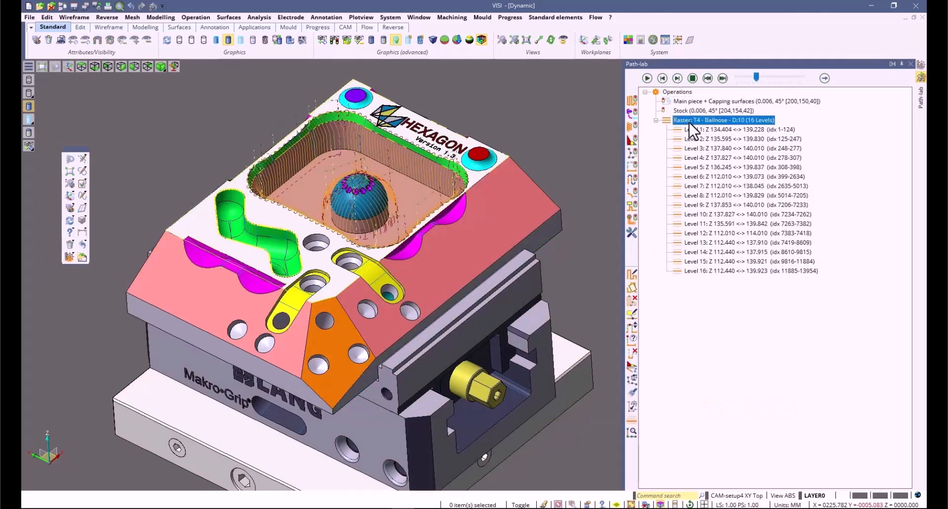
pyautogui.click(647, 78)
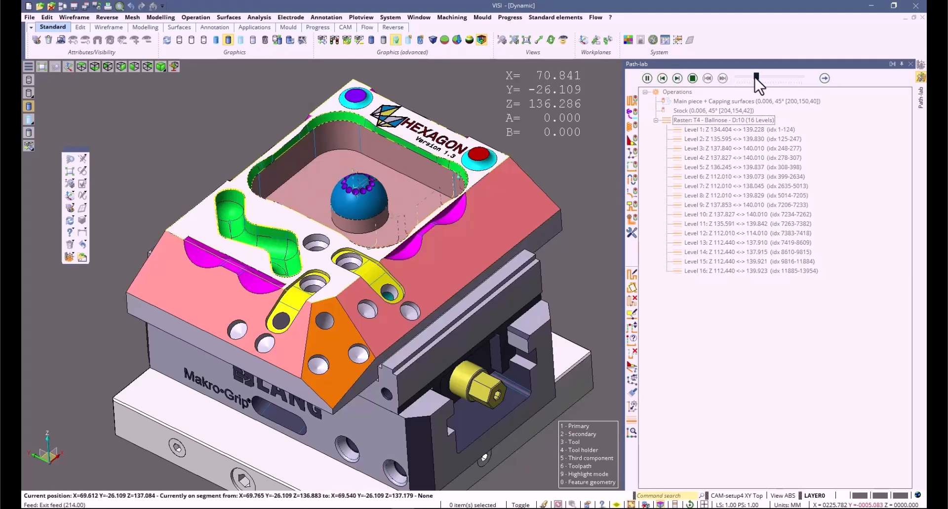
pyautogui.moveTo(756, 78); pyautogui.dragTo(812, 72)
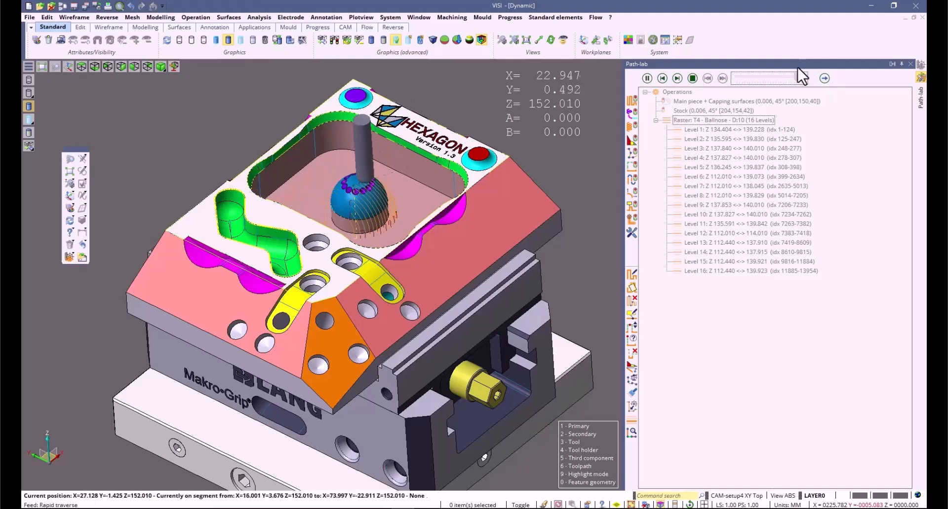
pyautogui.click(692, 78)
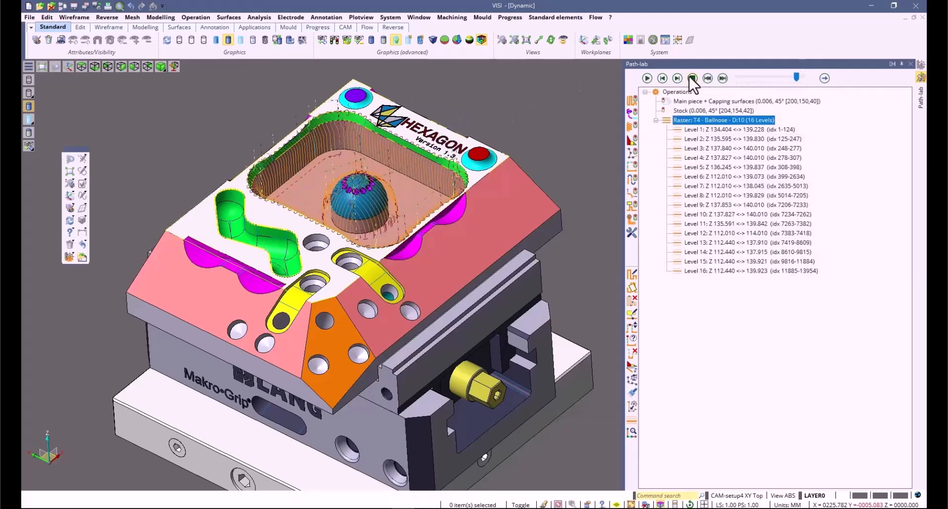
pyautogui.click(909, 64)
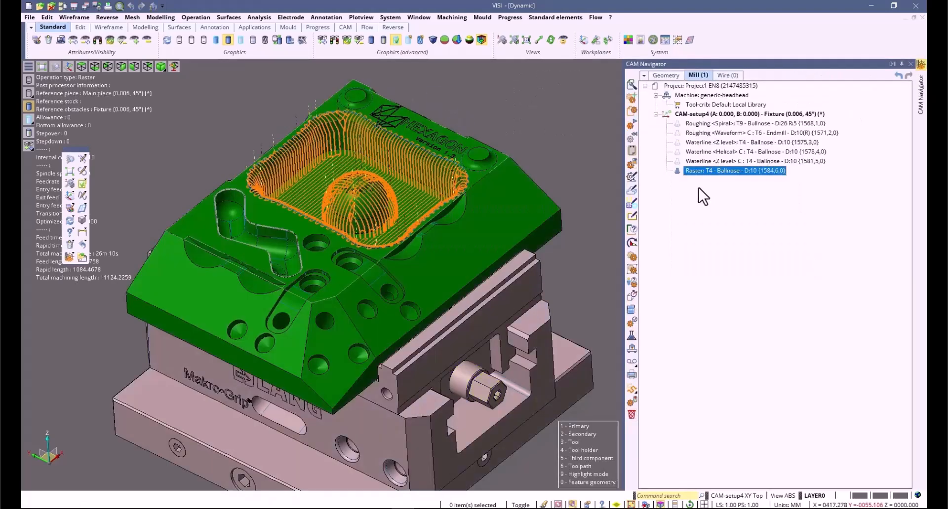
# Duplicate the Raster operation within CAM-setup4 and hide the original toolpath
pyautogui.rightClick(701, 184)
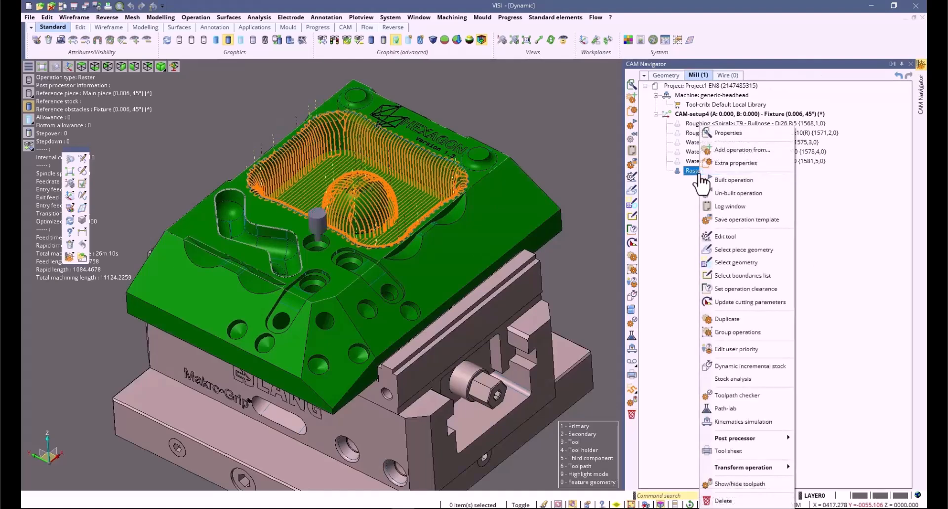
pyautogui.click(726, 319)
pyautogui.click(299, 175)
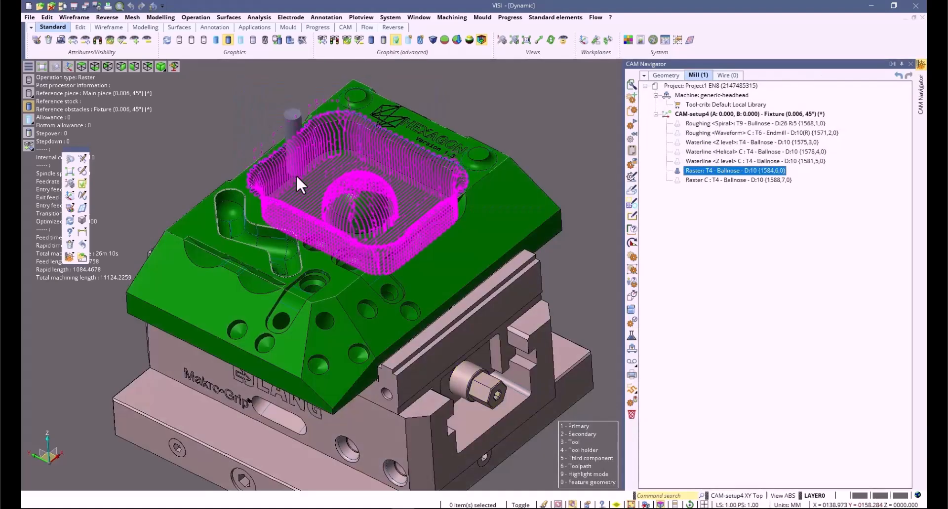
# Set the duplicated Raster operation's cross machining method to Combined and build its toolpath for viewing in Path-lab
pyautogui.doubleClick(697, 180)
pyautogui.click(502, 228)
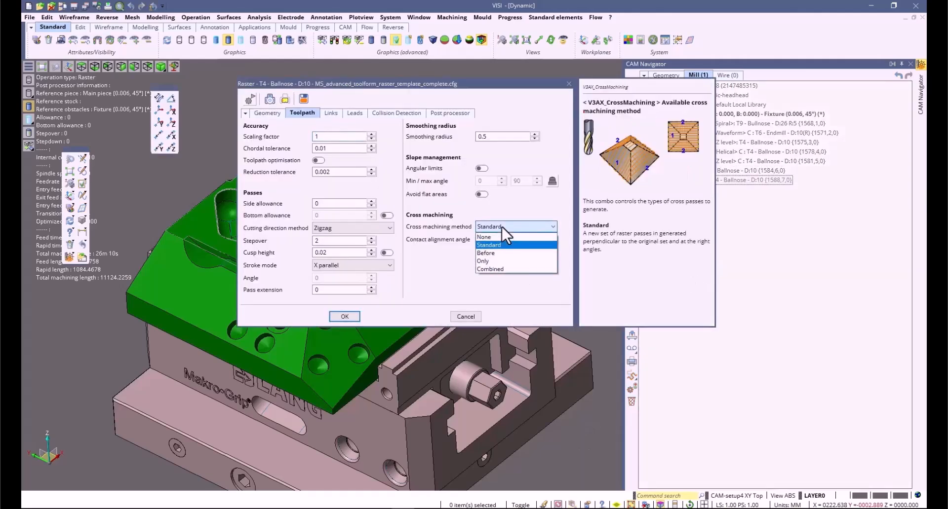
pyautogui.click(490, 269)
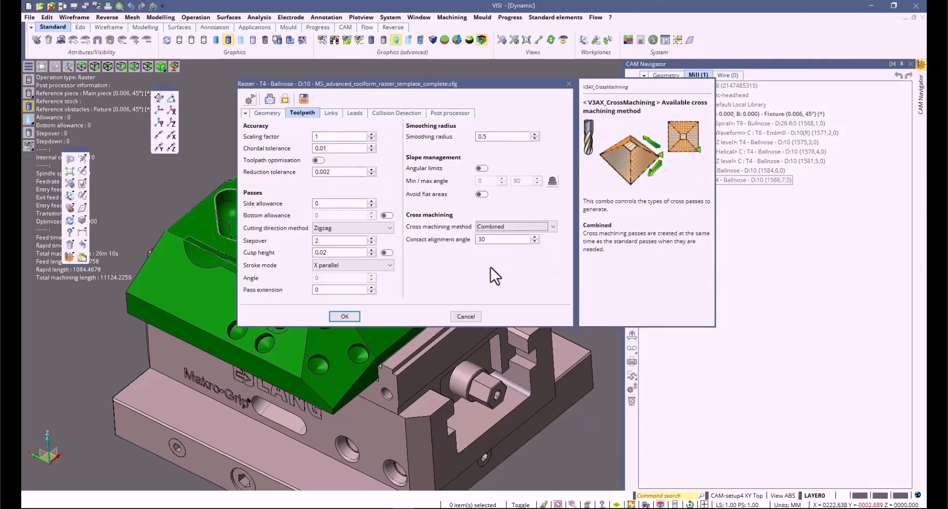
pyautogui.click(345, 316)
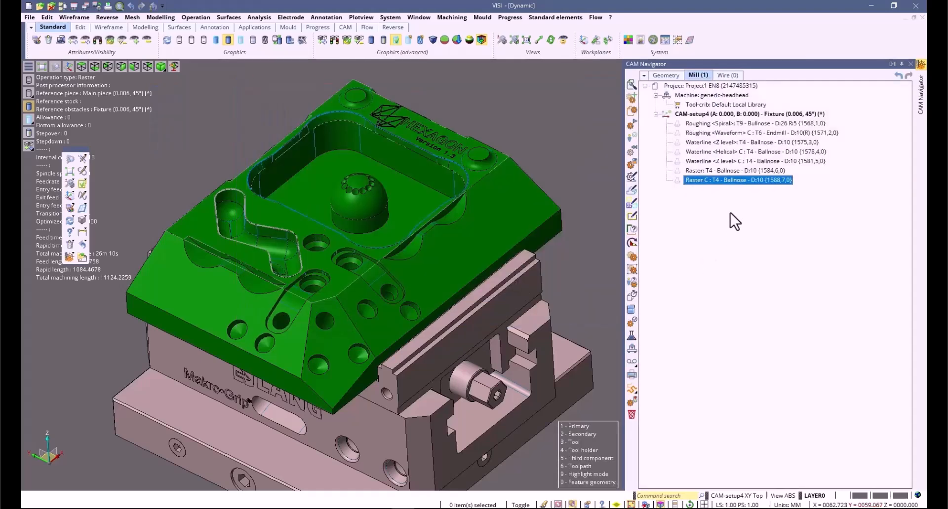
pyautogui.rightClick(706, 182)
pyautogui.click(719, 181)
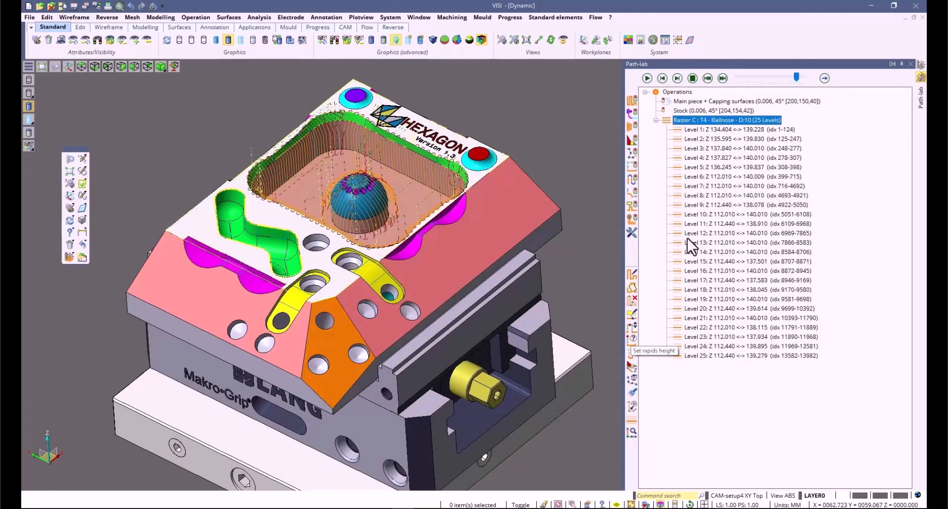
# Play the Combined cross machining Raster toolpath in Path-lab at varied speeds, stop the simulation and close Path-lab
pyautogui.click(646, 80)
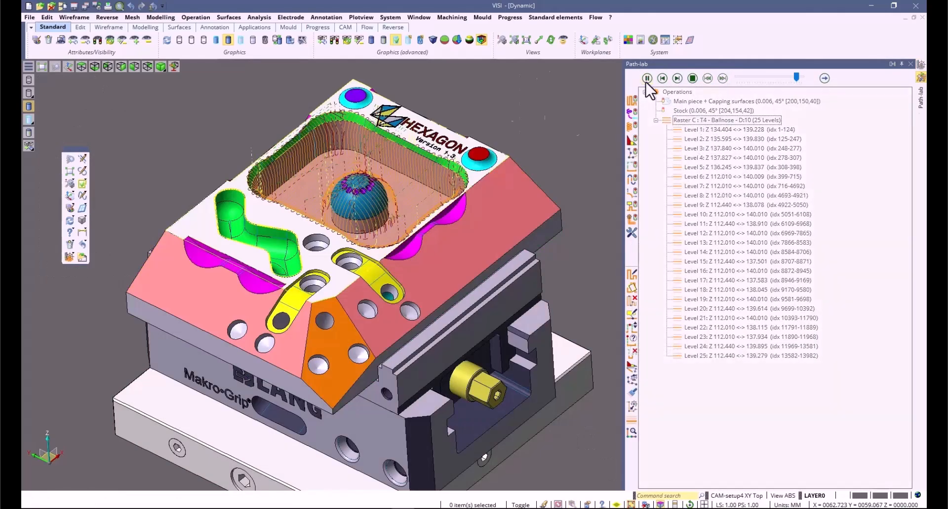
pyautogui.moveTo(796, 78); pyautogui.dragTo(781, 78)
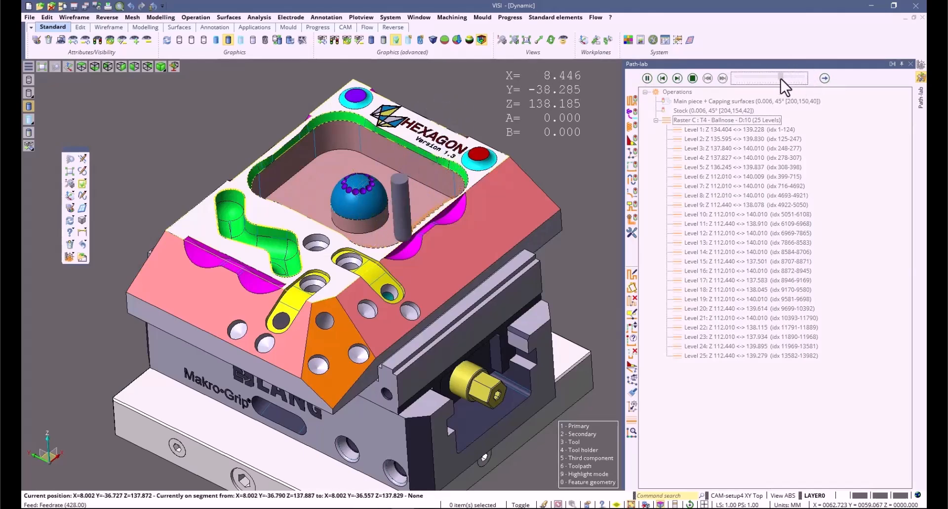
pyautogui.moveTo(780, 78); pyautogui.dragTo(790, 77)
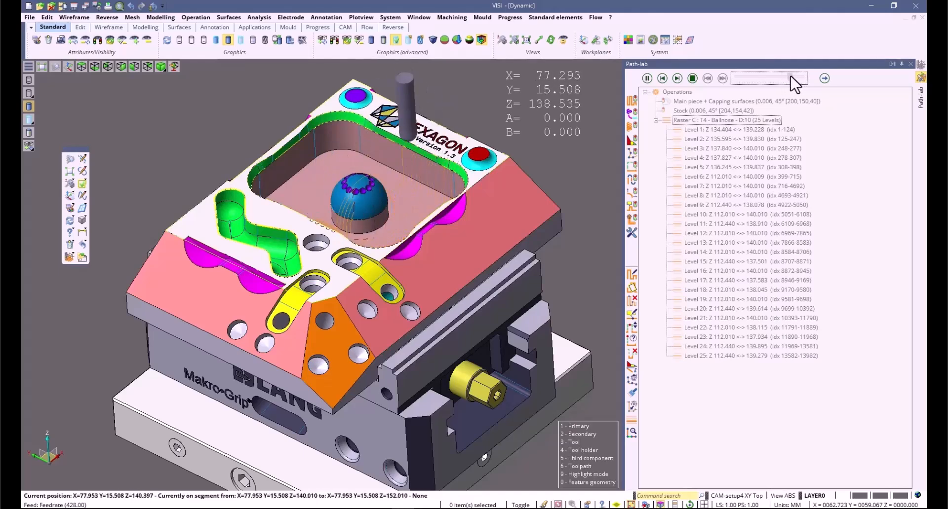
pyautogui.moveTo(790, 76); pyautogui.dragTo(795, 76)
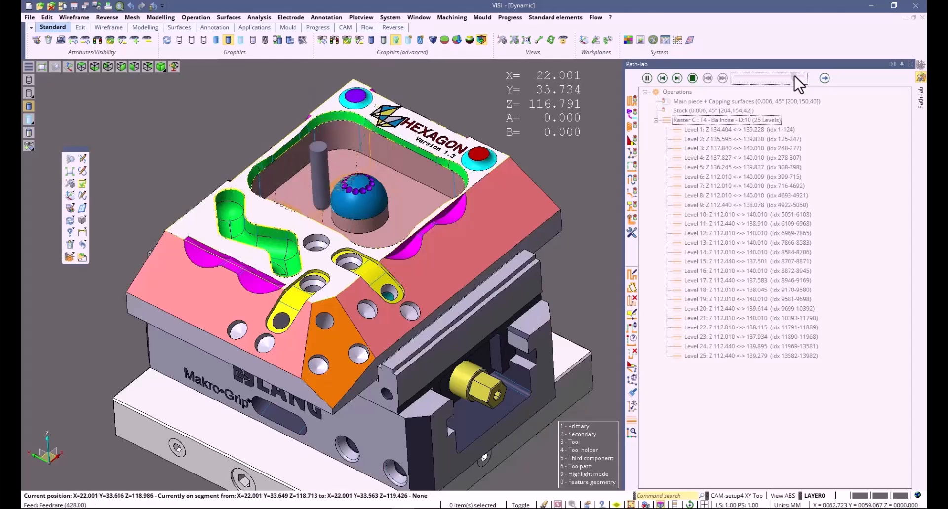
pyautogui.click(690, 81)
pyautogui.click(910, 64)
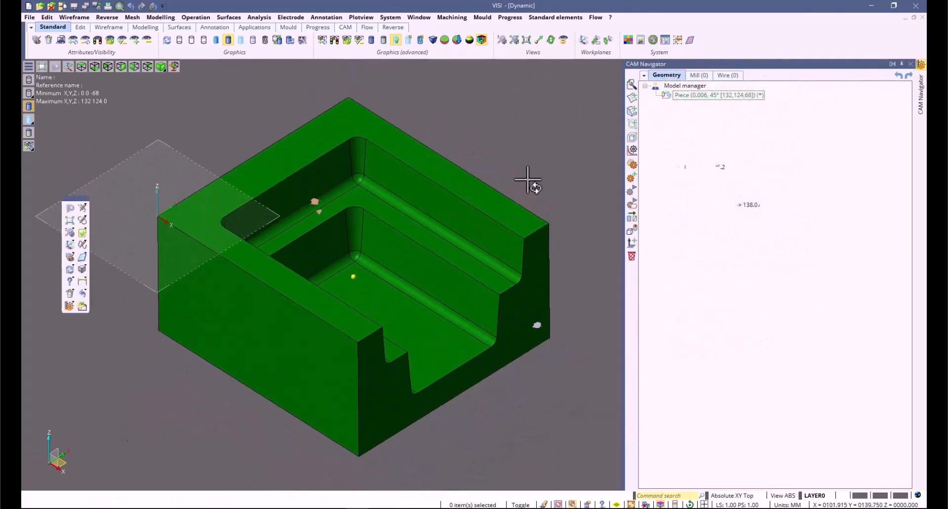
# Start an operation on the stepped pocket piece, accepting the Project1 parameters with EN8 material and placing the CAM setup
pyautogui.rightClick(690, 97)
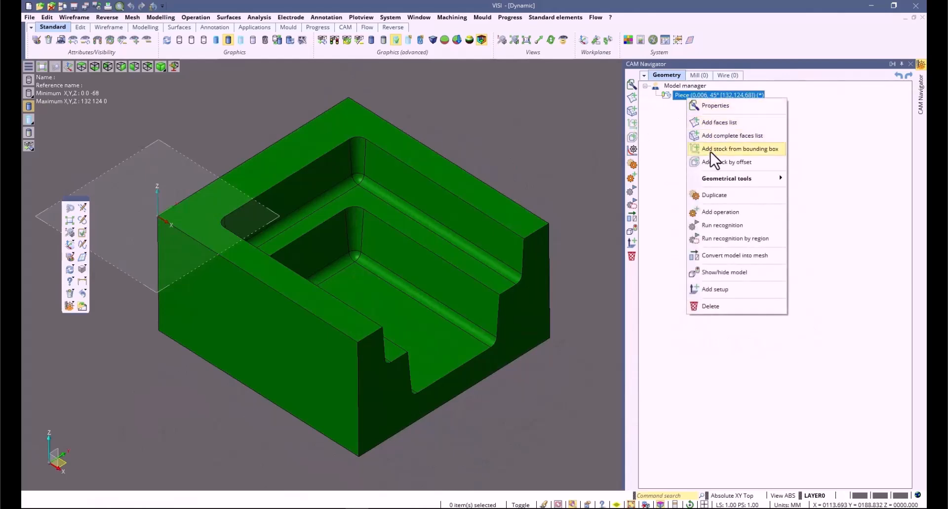
pyautogui.click(719, 212)
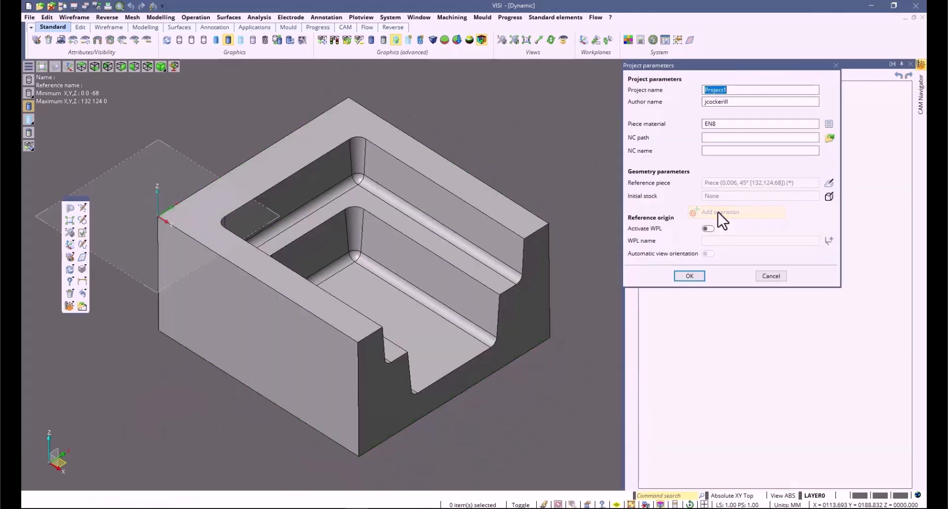
pyautogui.click(688, 277)
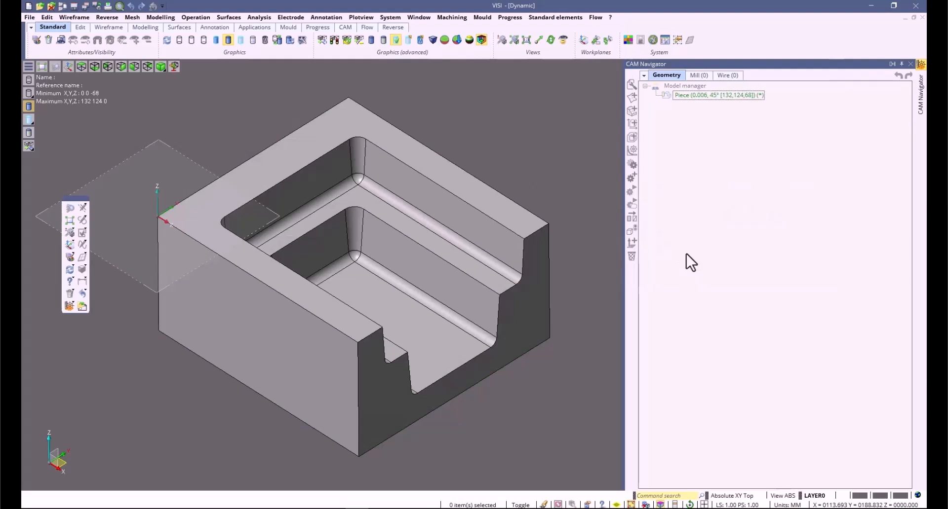
pyautogui.click(280, 282)
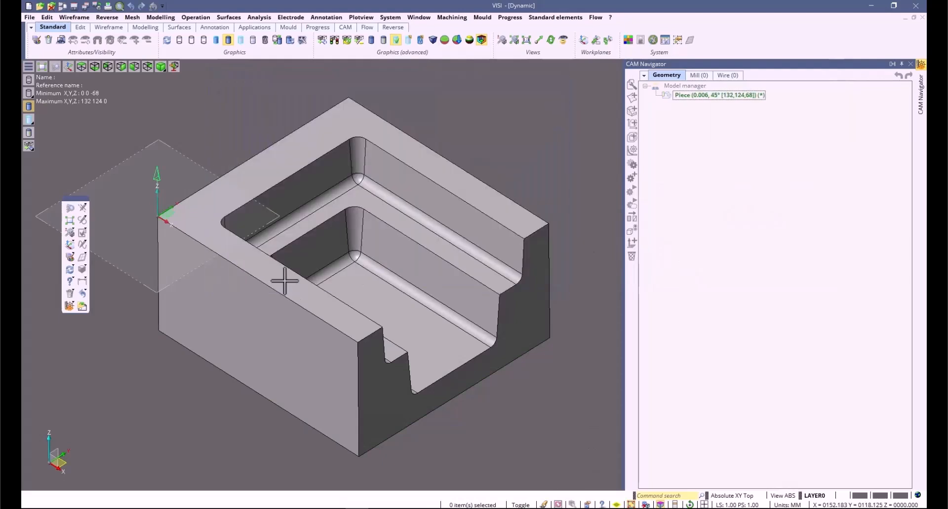
# Choose the Corner remachining operation and assign the 10 mm Ballnose tool T4 from the tool crib
pyautogui.click(354, 217)
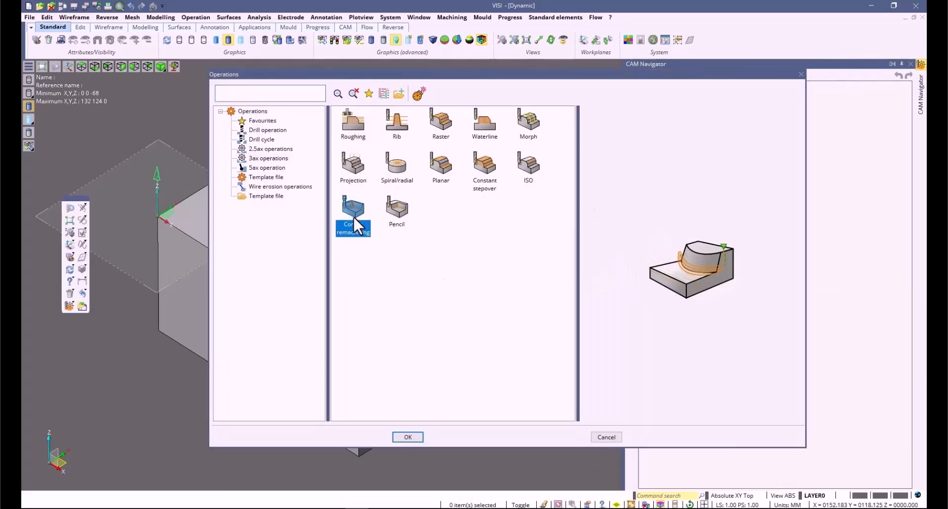
pyautogui.click(405, 437)
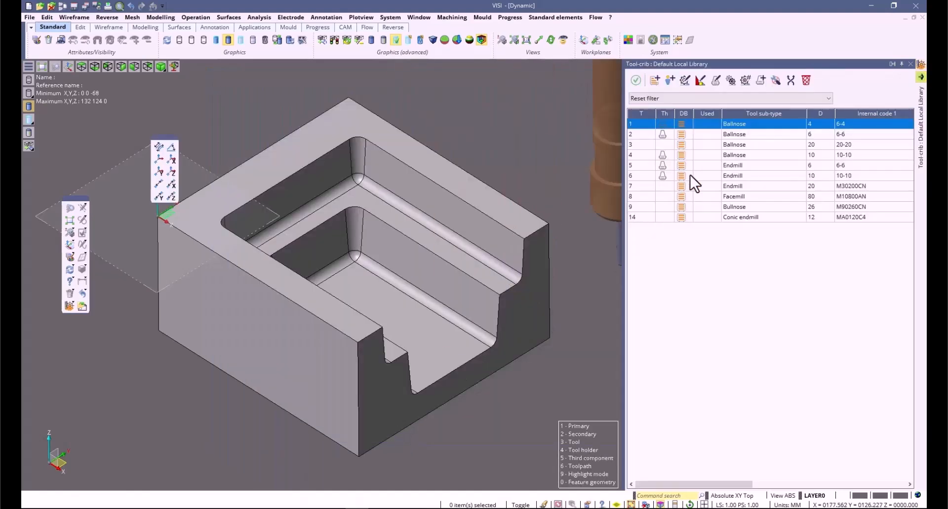
pyautogui.click(692, 156)
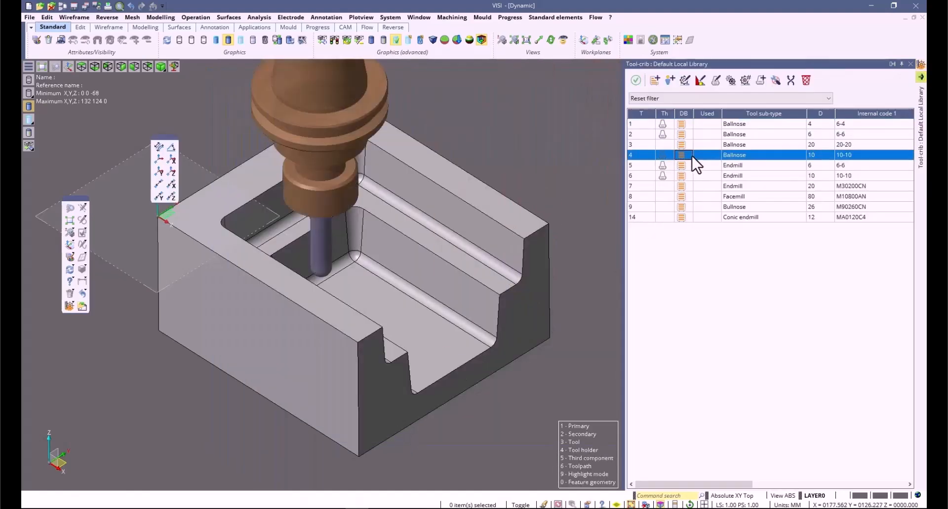
pyautogui.click(636, 81)
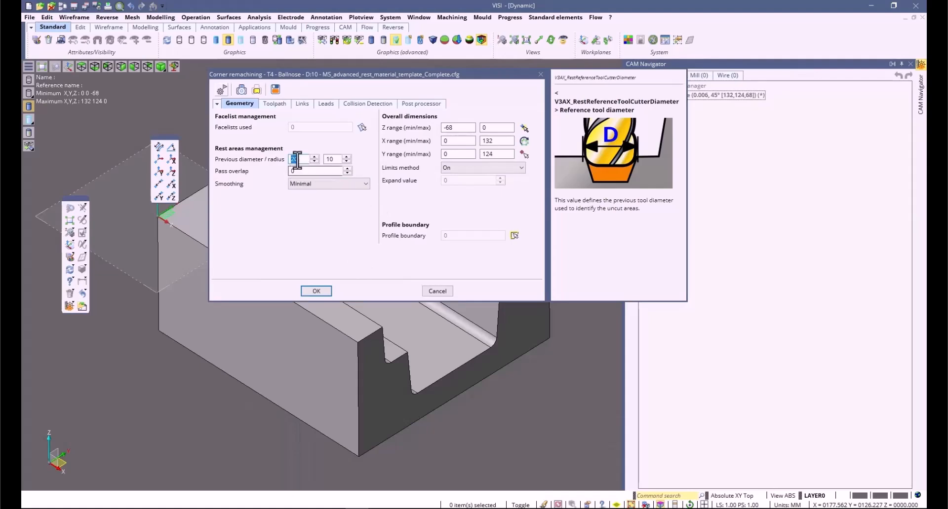
# Set the Corner remachining stepover to 1, keep the areas method at All and accept the operation parameters
pyautogui.click(332, 160)
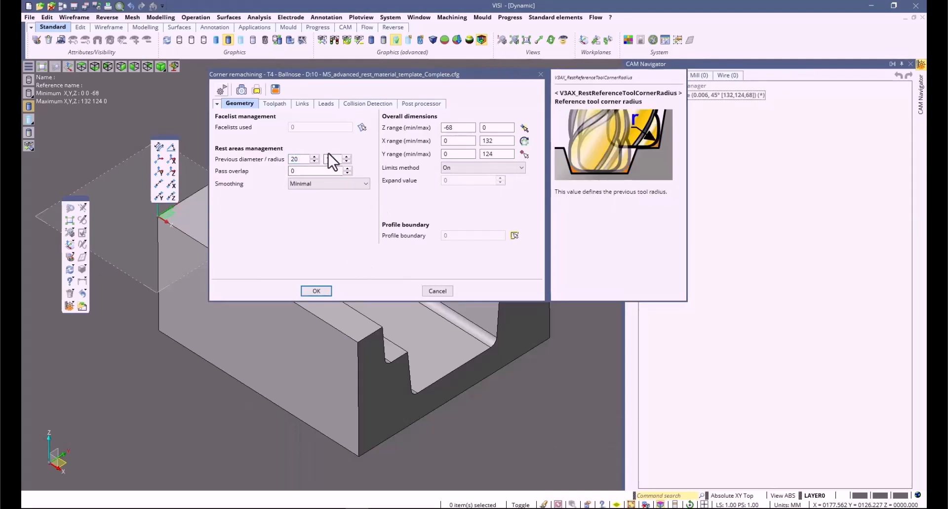
pyautogui.click(270, 106)
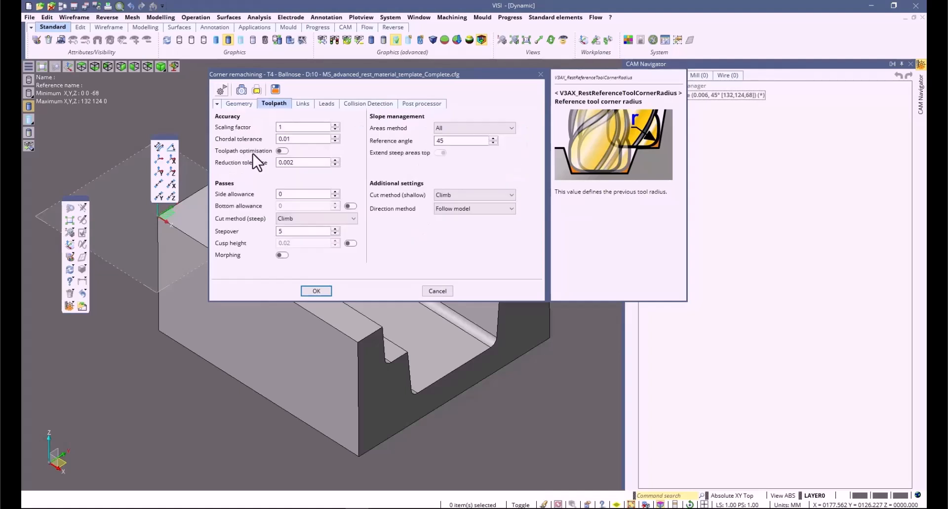
pyautogui.doubleClick(284, 231)
pyautogui.write('1')
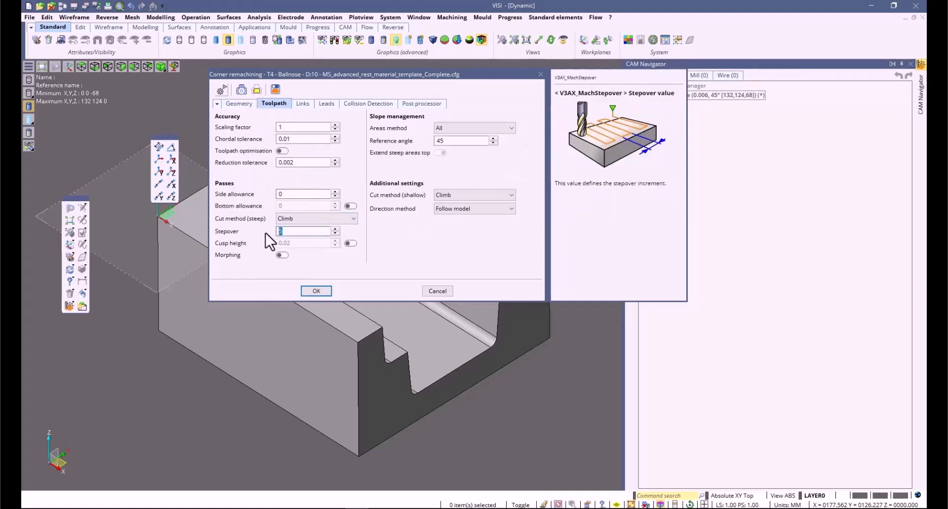
pyautogui.click(449, 140)
pyautogui.click(449, 128)
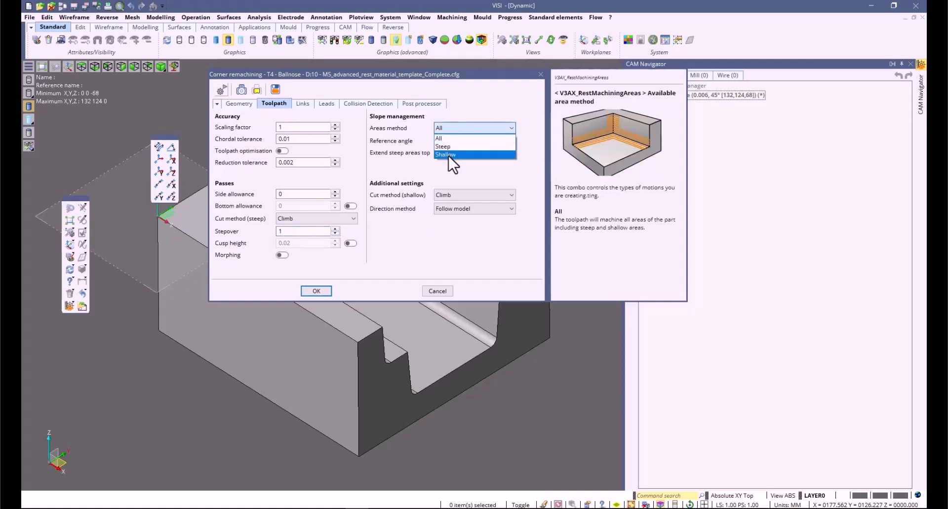
pyautogui.click(449, 150)
pyautogui.press('Down')
pyautogui.press('Up')
pyautogui.press('Up')
pyautogui.click(316, 292)
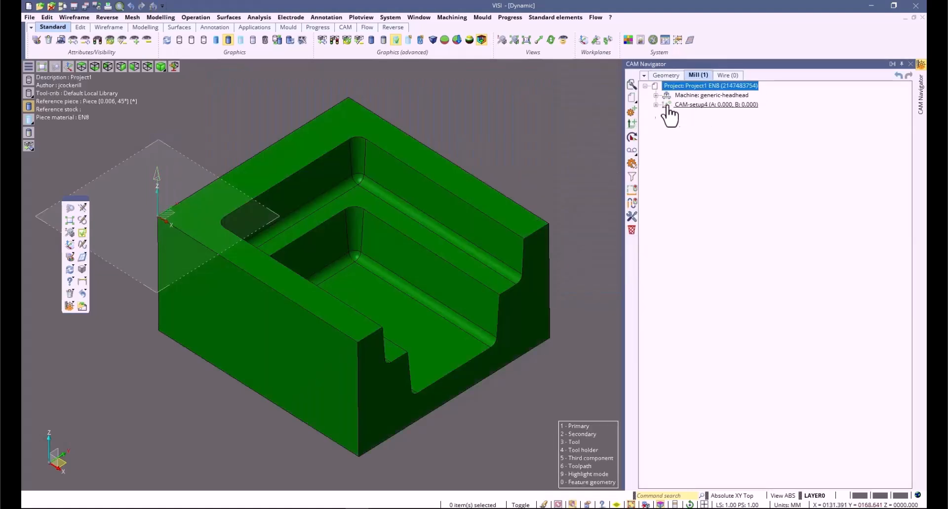
# Build the Corner remachining operation within CAM-setup4 to display its steep and shallow corner toolpath
pyautogui.click(656, 105)
pyautogui.click(686, 115)
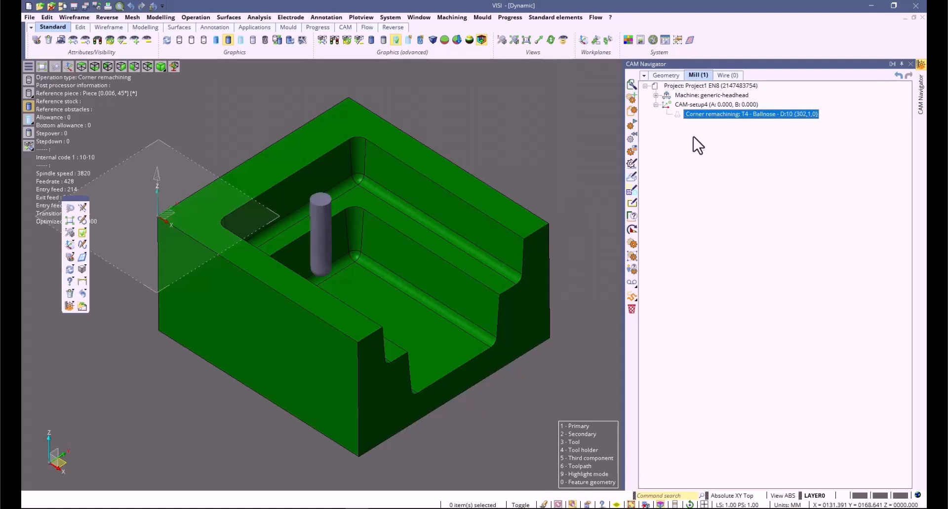
pyautogui.click(678, 116)
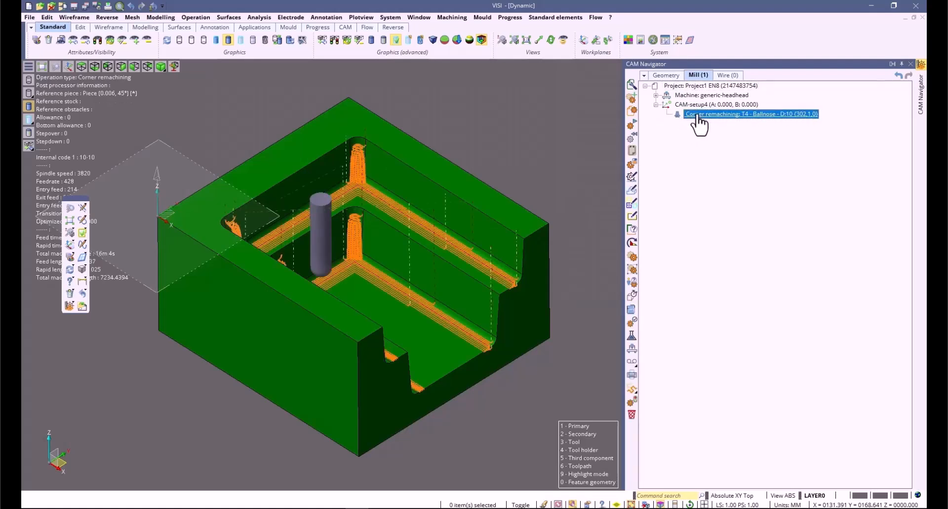
# Duplicate the Corner remachining operation and set the copy's areas method to Steep
pyautogui.rightClick(696, 117)
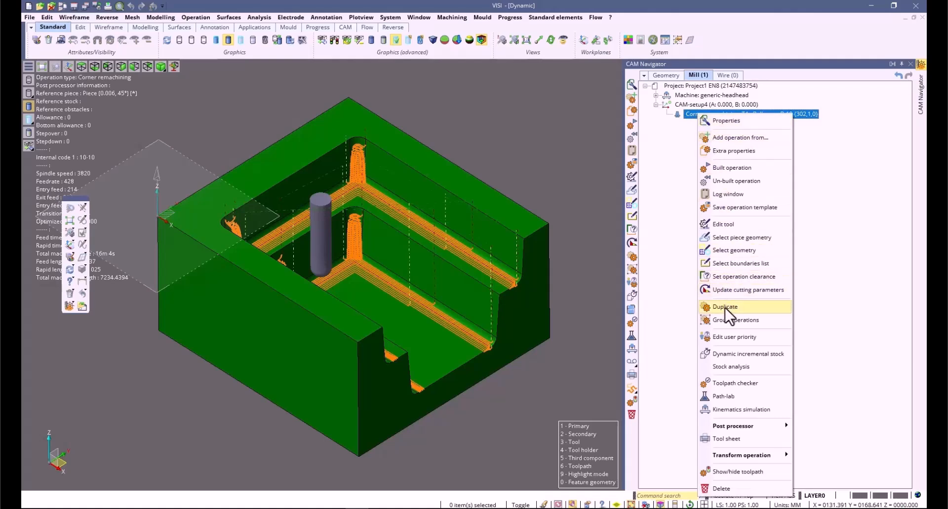
pyautogui.click(726, 307)
pyautogui.click(273, 165)
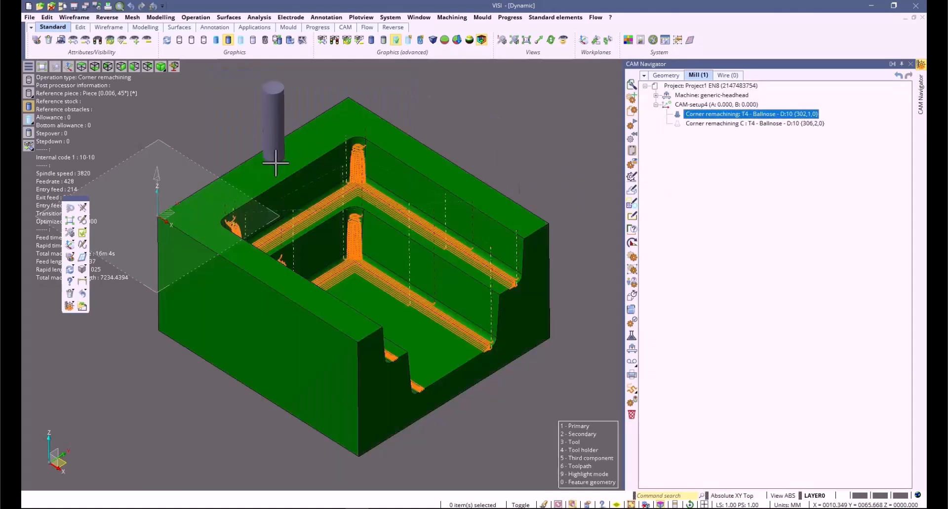
pyautogui.doubleClick(698, 125)
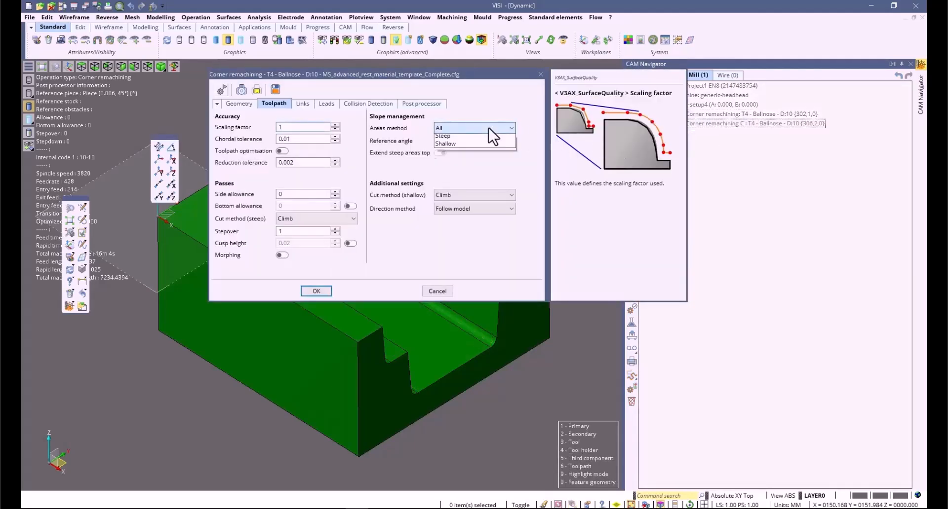
pyautogui.click(490, 128)
pyautogui.click(454, 147)
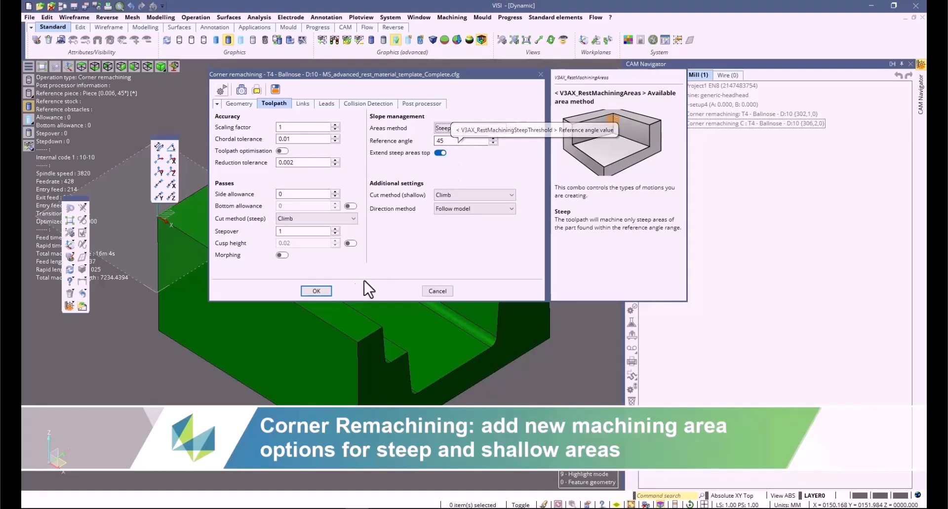
pyautogui.click(317, 291)
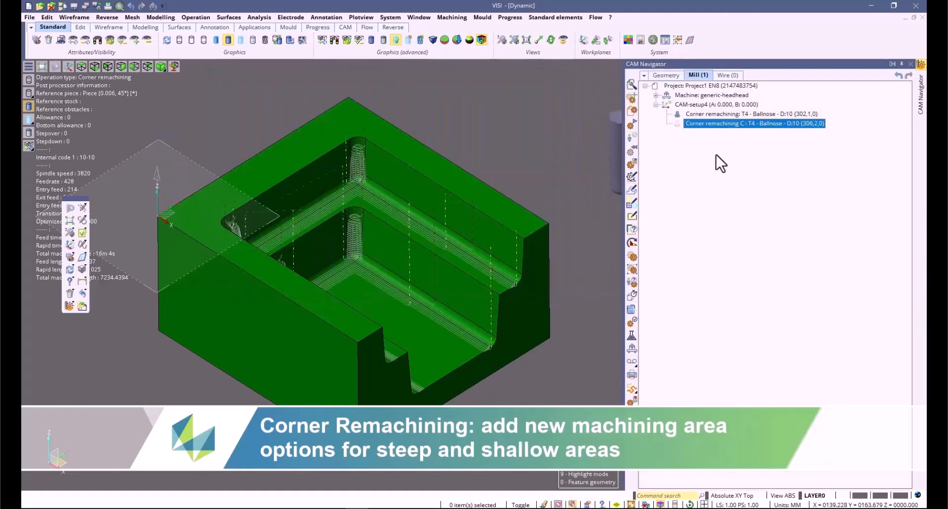
# Hide the original all-areas toolpath and build the Steep Corner remachining copy for viewing
pyautogui.click(677, 115)
pyautogui.click(677, 124)
pyautogui.moveTo(325, 237)
pyautogui.mouseDown(button='middle')
pyautogui.moveTo(313, 262)
pyautogui.moveTo(331, 240)
pyautogui.mouseUp(button='middle')
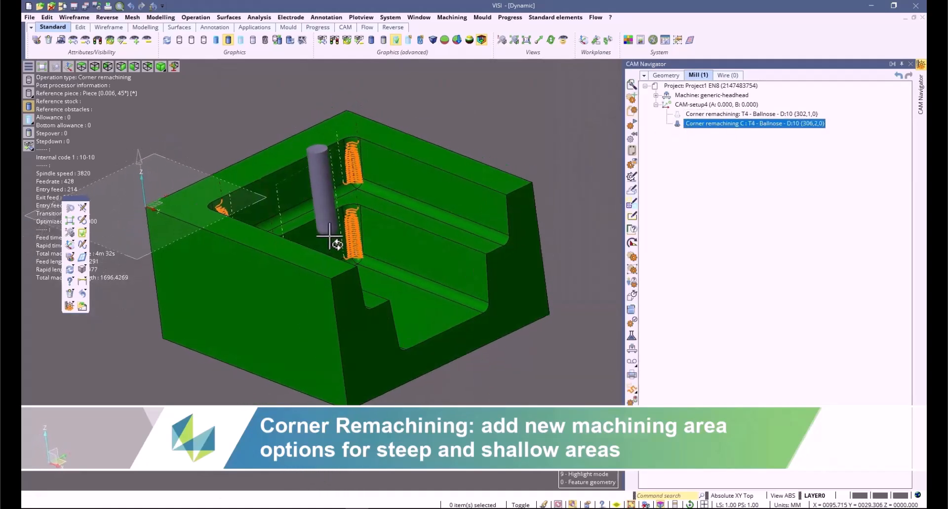
# Duplicate the Steep Corner remachining operation and set the new copy's areas method to Shallow
pyautogui.rightClick(696, 127)
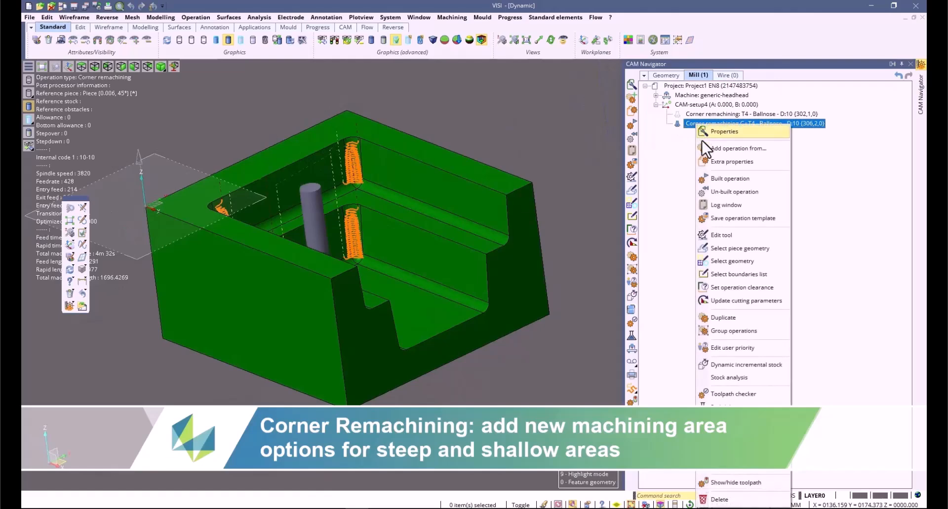
pyautogui.click(733, 319)
pyautogui.click(270, 163)
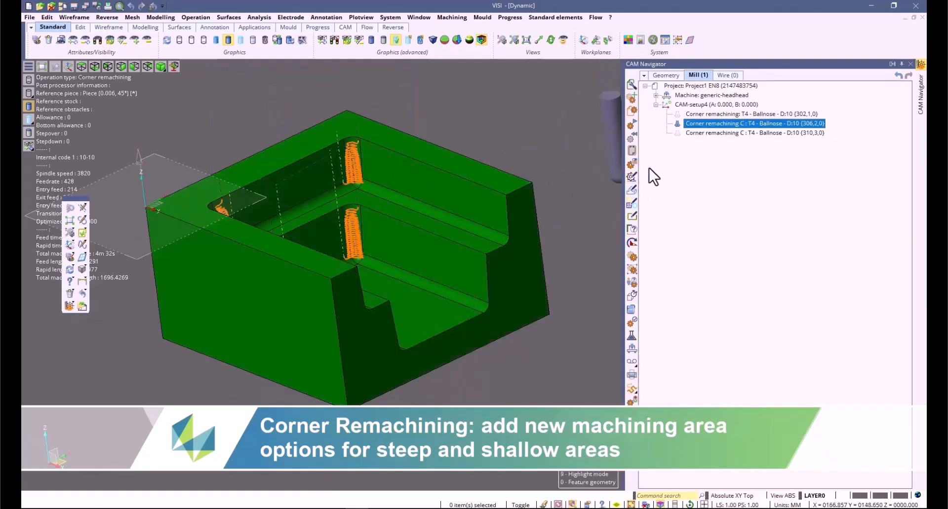
pyautogui.doubleClick(696, 132)
pyautogui.click(510, 128)
pyautogui.click(468, 154)
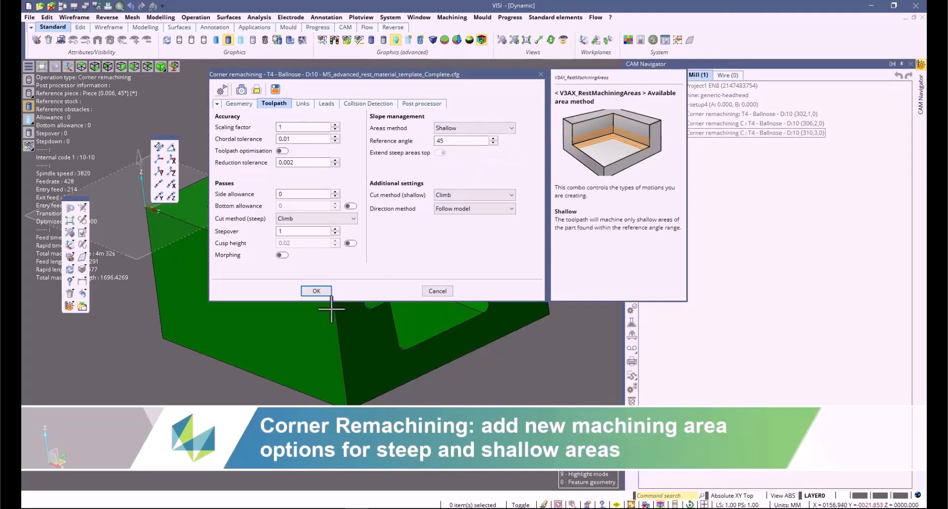
pyautogui.click(315, 291)
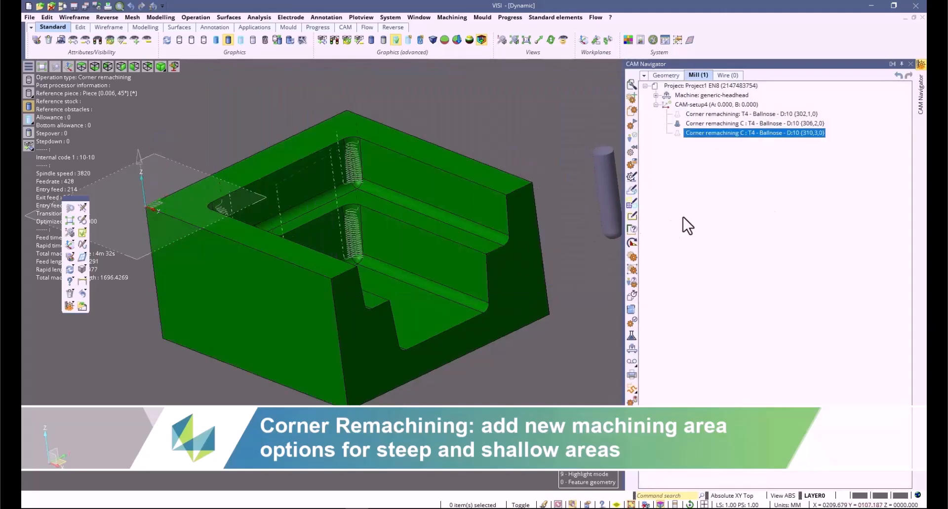
# Build the Shallow Corner remachining toolpath and hide the Steep one to inspect it alone
pyautogui.click(677, 133)
pyautogui.moveTo(425, 237)
pyautogui.mouseDown(button='middle')
pyautogui.moveTo(446, 243)
pyautogui.moveTo(421, 239)
pyautogui.mouseUp(button='middle')
pyautogui.click(677, 125)
pyautogui.click(701, 135)
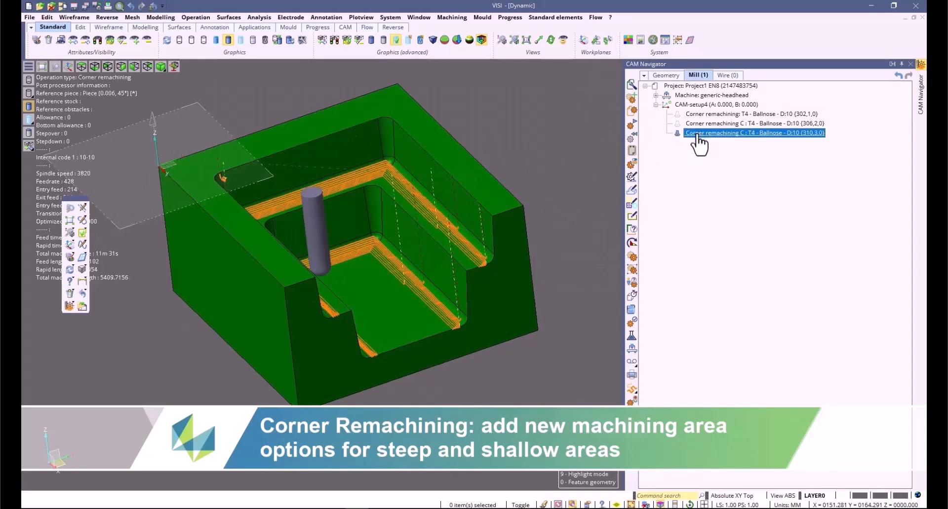
# Limit the Shallow Corner remachining operation's Z range to the lower pocket by picking two levels on the model, and rebuild its toolpath
pyautogui.doubleClick(697, 133)
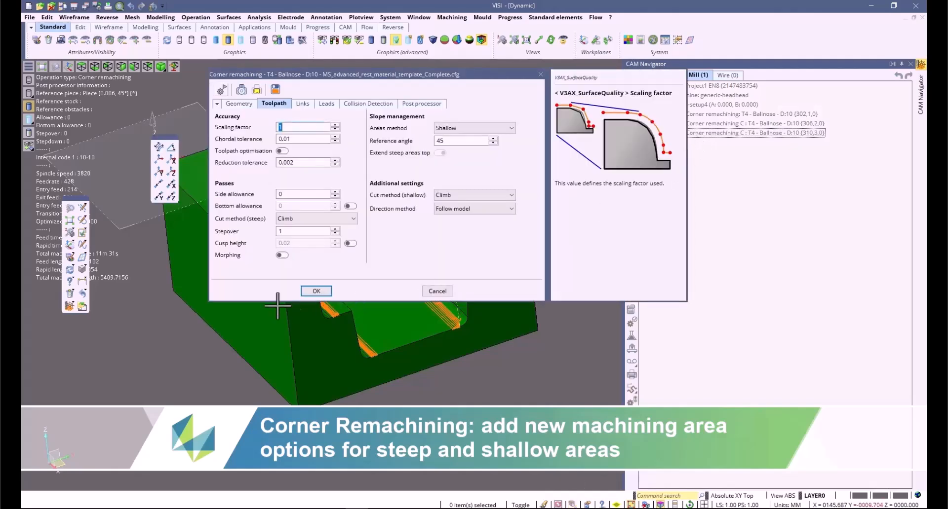
pyautogui.click(239, 104)
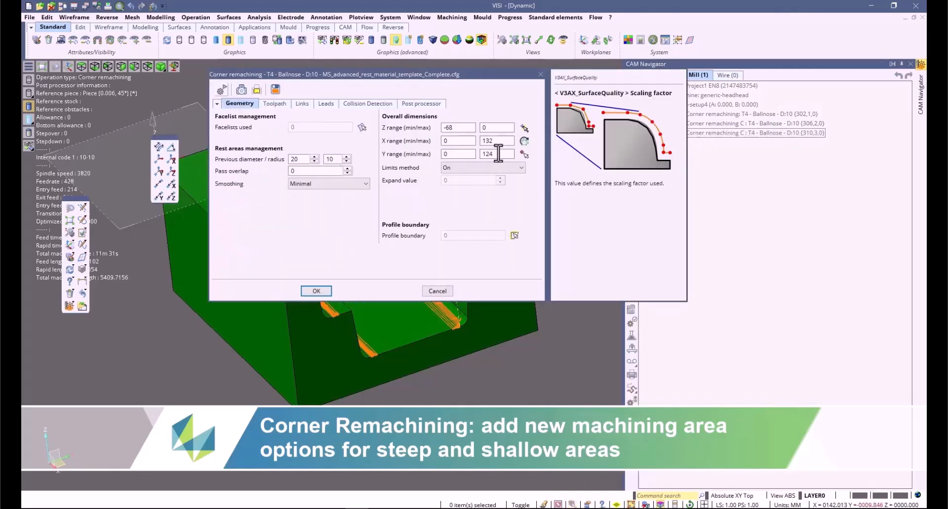
pyautogui.click(524, 128)
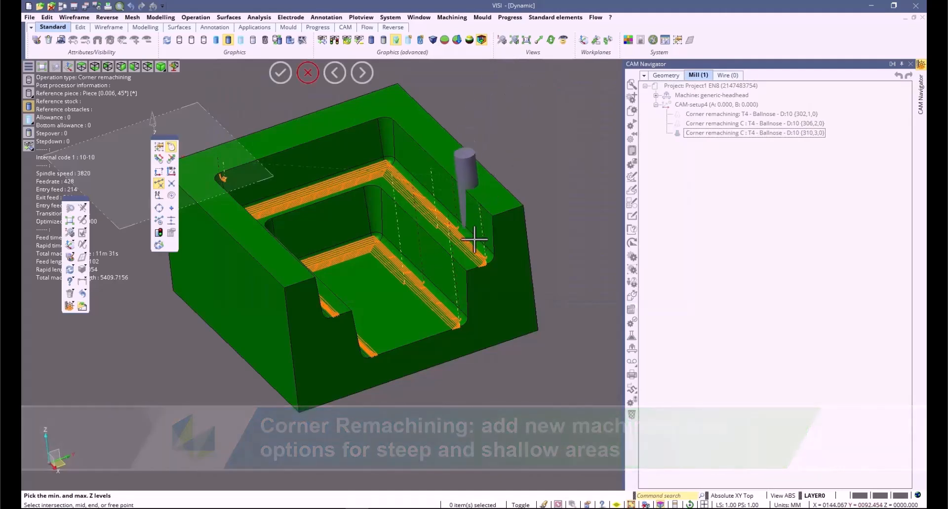
pyautogui.click(467, 291)
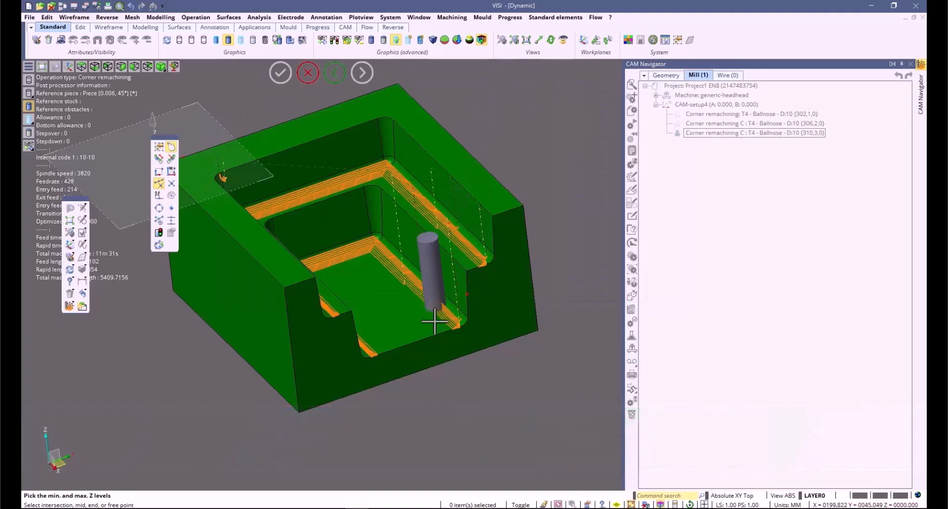
pyautogui.click(414, 341)
pyautogui.click(315, 292)
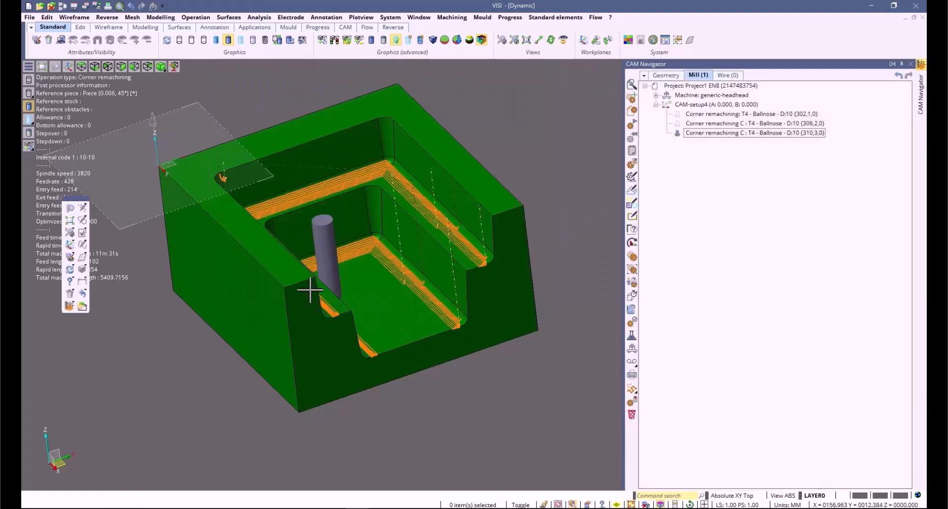
pyautogui.click(720, 136)
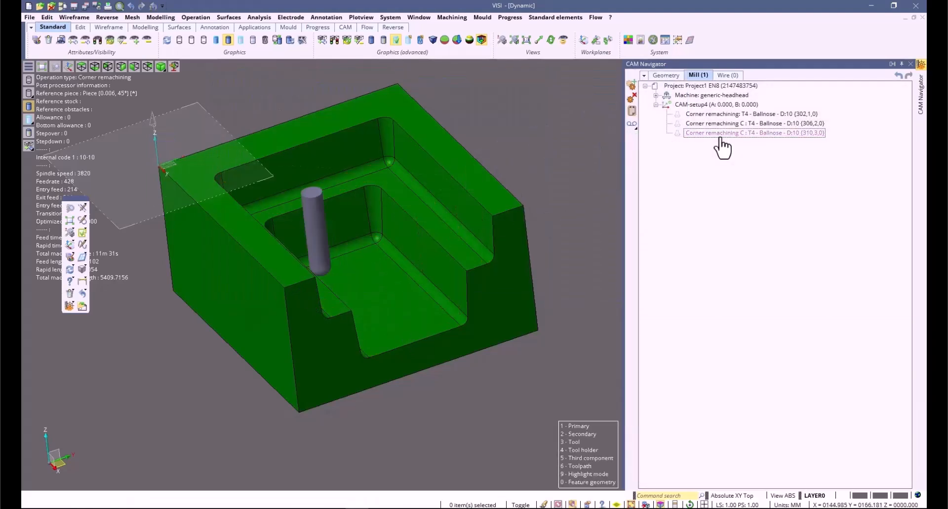
pyautogui.click(677, 135)
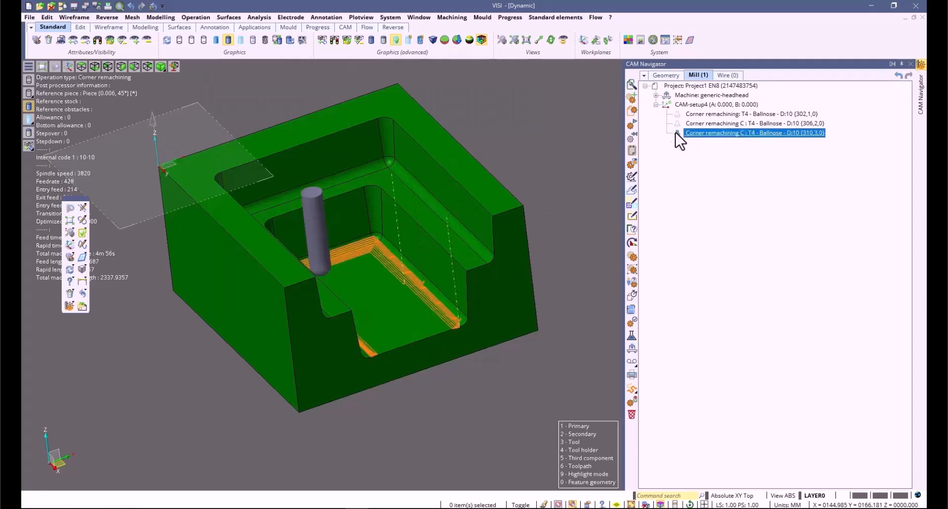
# Duplicate the Z-limited Shallow Corner remachining operation in CAM-setup4 with its dependency on the original toolpath unlinked
pyautogui.rightClick(702, 138)
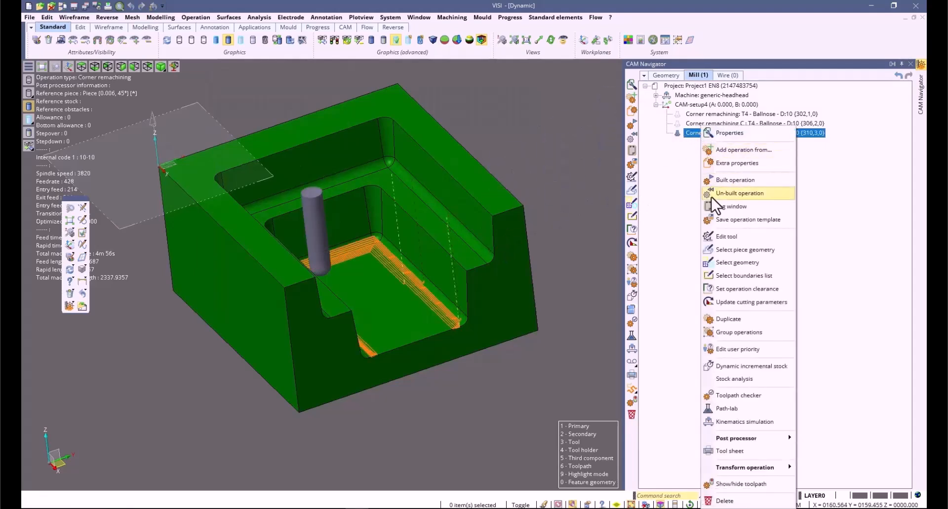
pyautogui.click(725, 318)
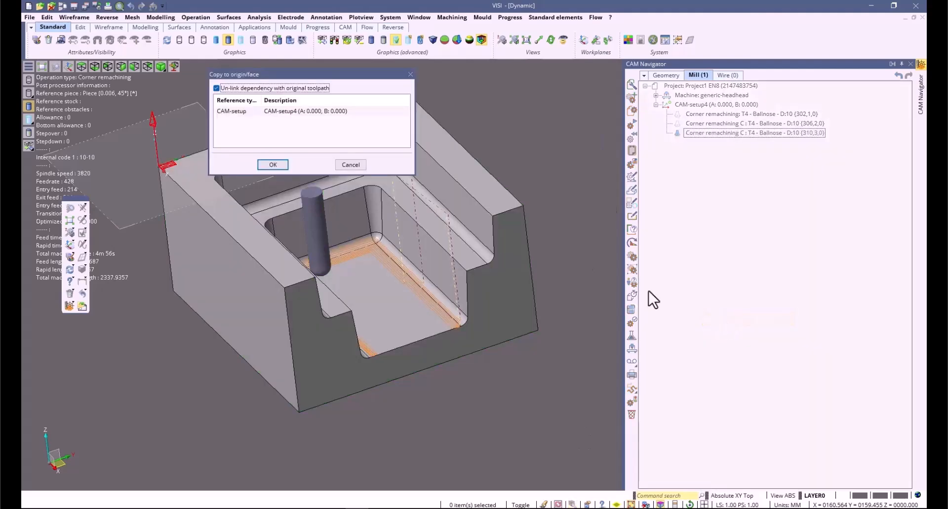
pyautogui.click(269, 166)
# Set the duplicate's direction method to Follow stock with the Climb cut method for shallow areas, and build its toolpath
pyautogui.doubleClick(706, 142)
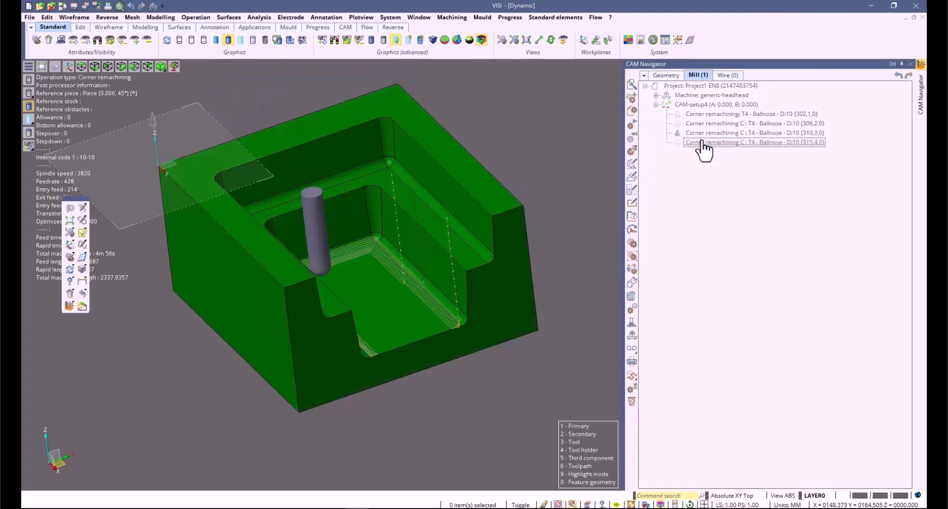
pyautogui.click(274, 104)
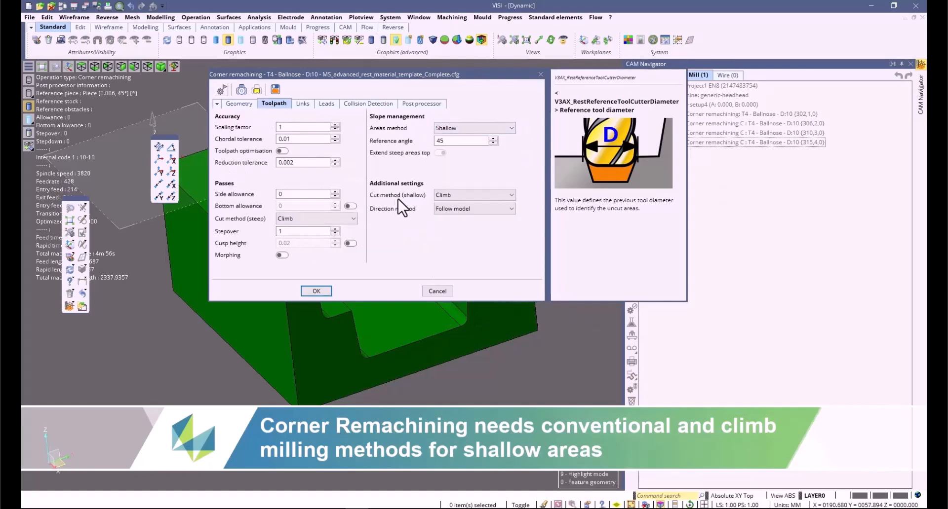
pyautogui.click(444, 206)
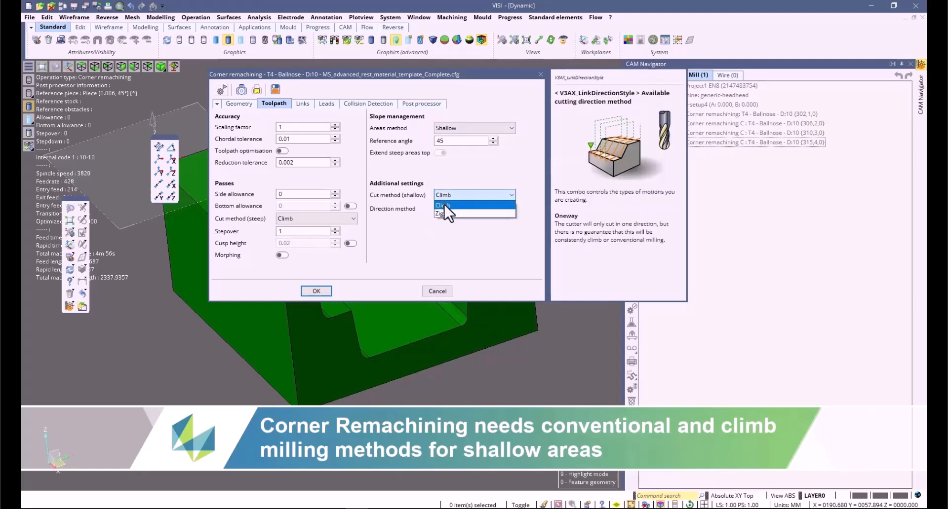
pyautogui.click(445, 205)
pyautogui.click(446, 210)
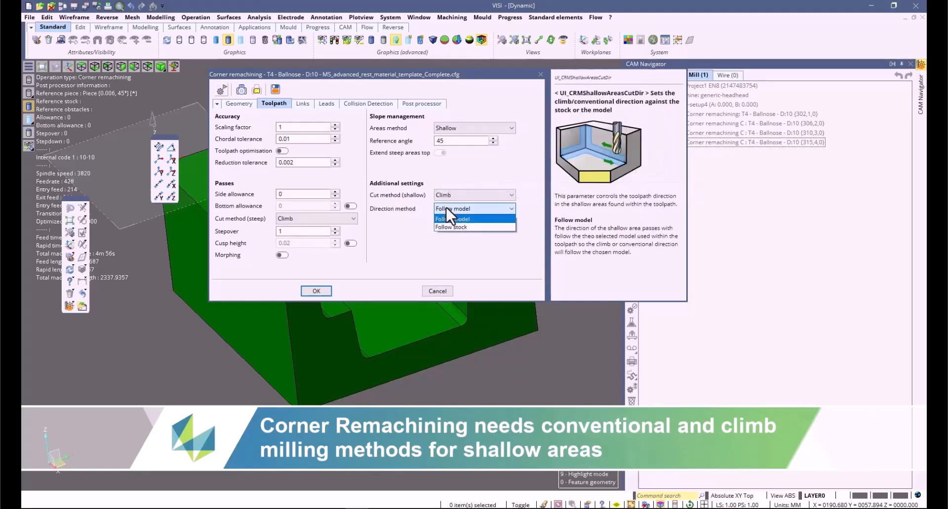
pyautogui.click(452, 228)
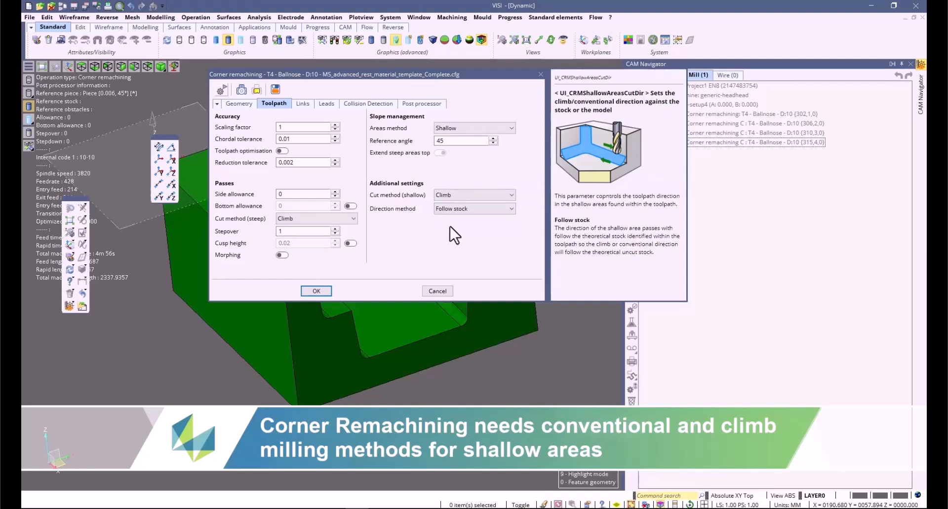
pyautogui.click(442, 212)
pyautogui.click(449, 227)
pyautogui.click(316, 292)
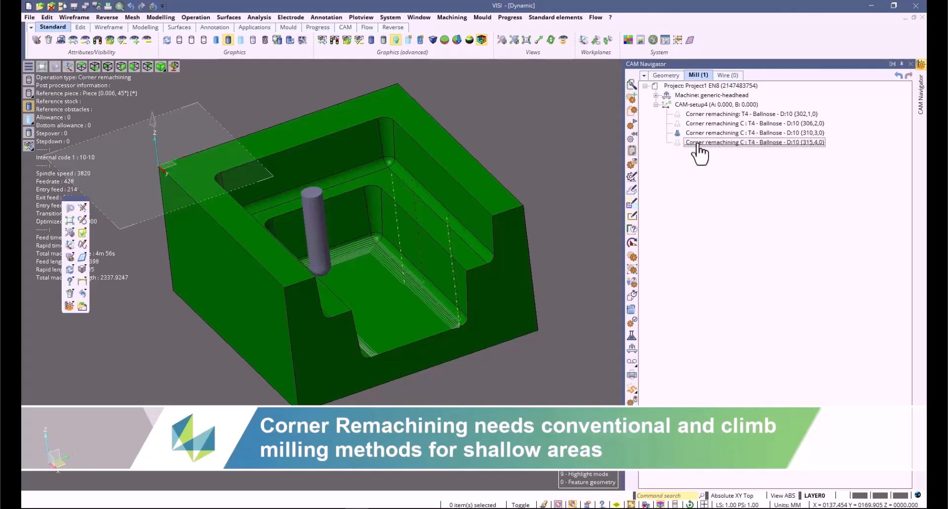
pyautogui.click(679, 143)
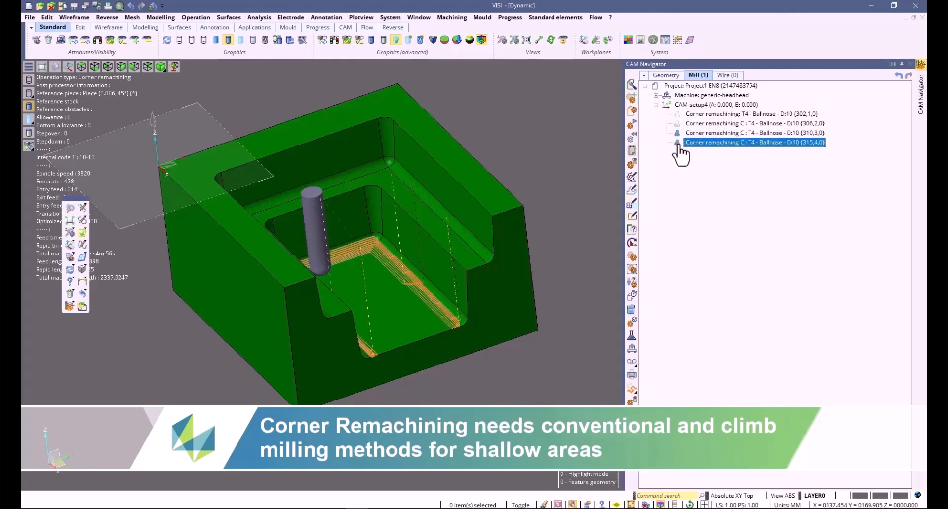
# Compare the Follow model and Follow stock shallow toolpaths by simulating each one in Path-lab
pyautogui.keyDown('ctrl'); pyautogui.click(718, 132); pyautogui.keyUp('ctrl')
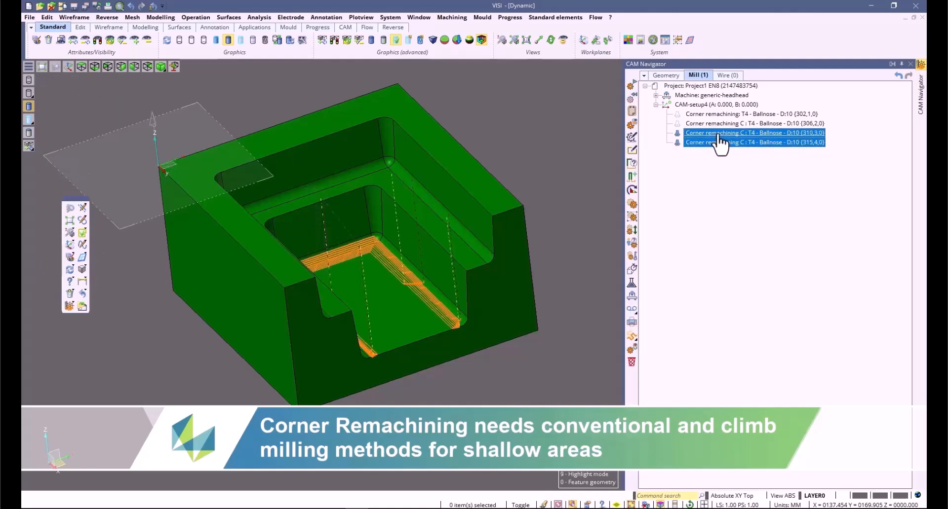
pyautogui.press('p')
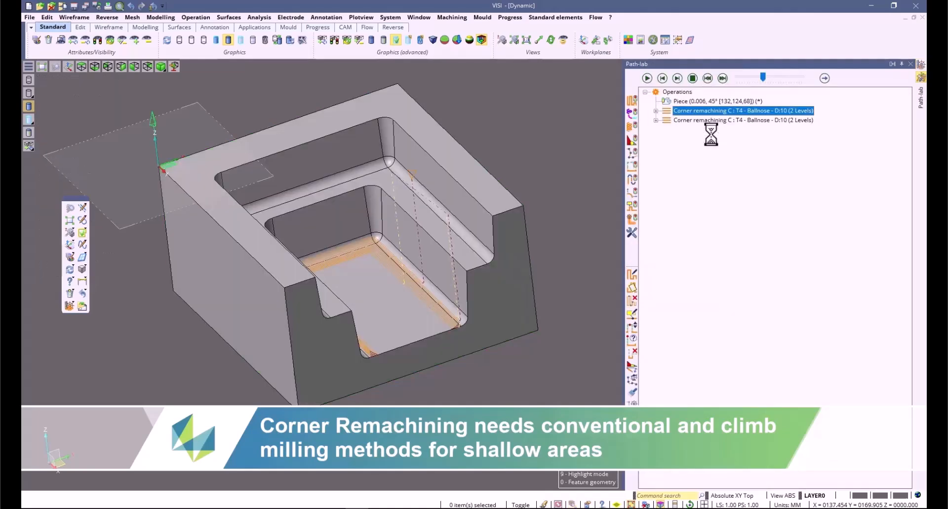
pyautogui.click(676, 77)
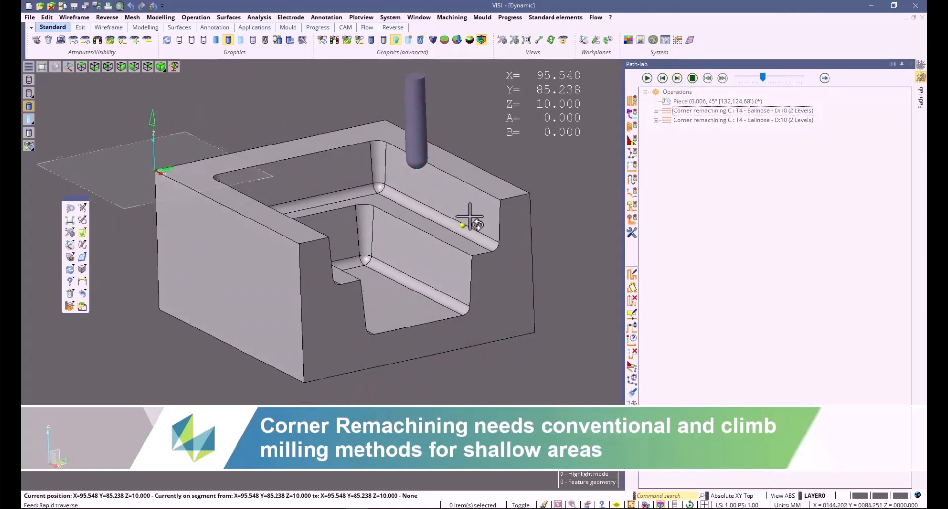
pyautogui.scroll(3, 381, 279)
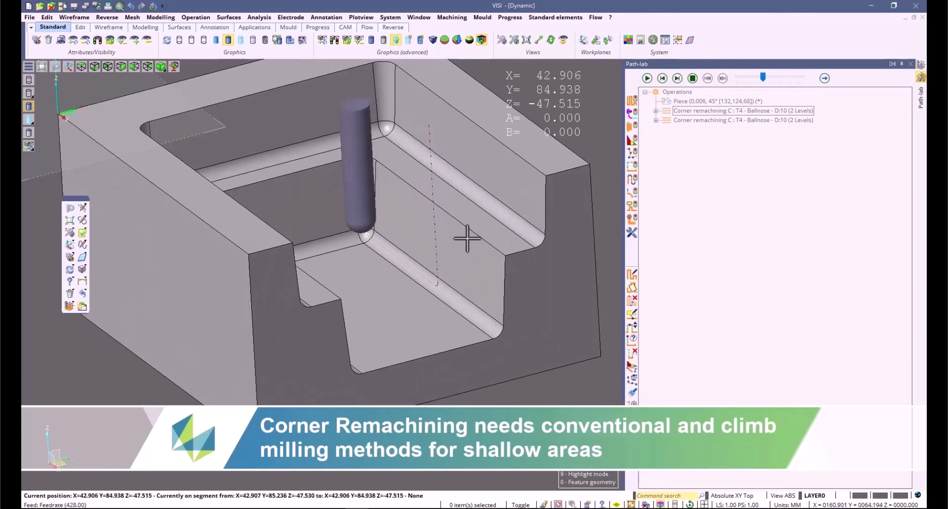
pyautogui.moveTo(323, 302); pyautogui.dragTo(306, 309, button='middle')
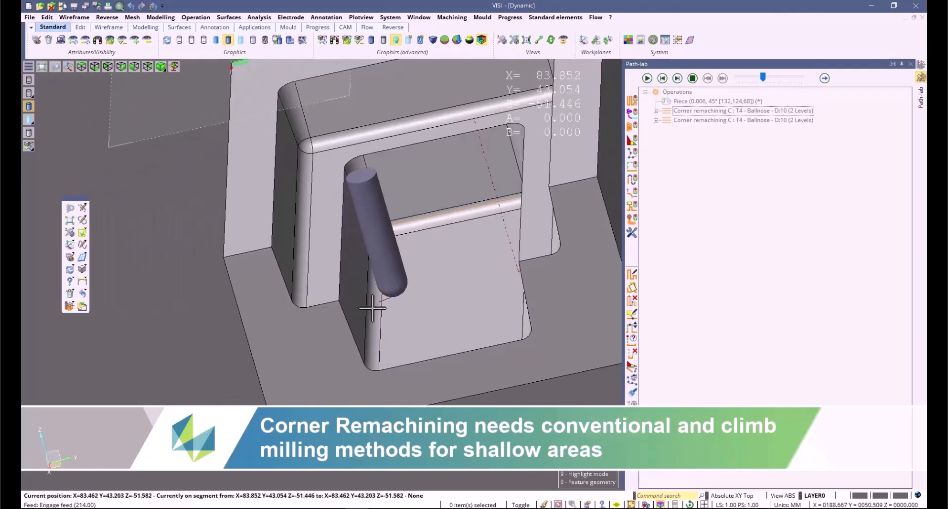
pyautogui.moveTo(375, 303); pyautogui.dragTo(419, 294, button='middle')
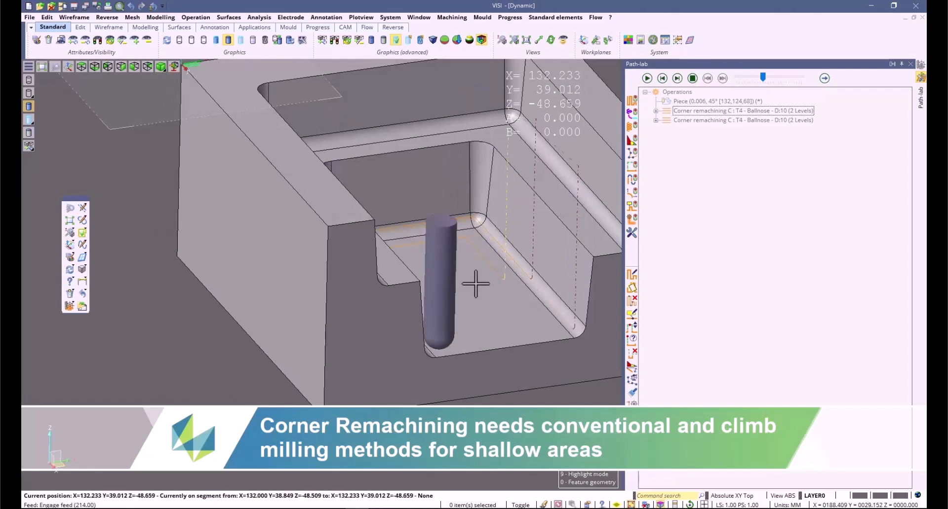
pyautogui.click(692, 77)
pyautogui.click(695, 122)
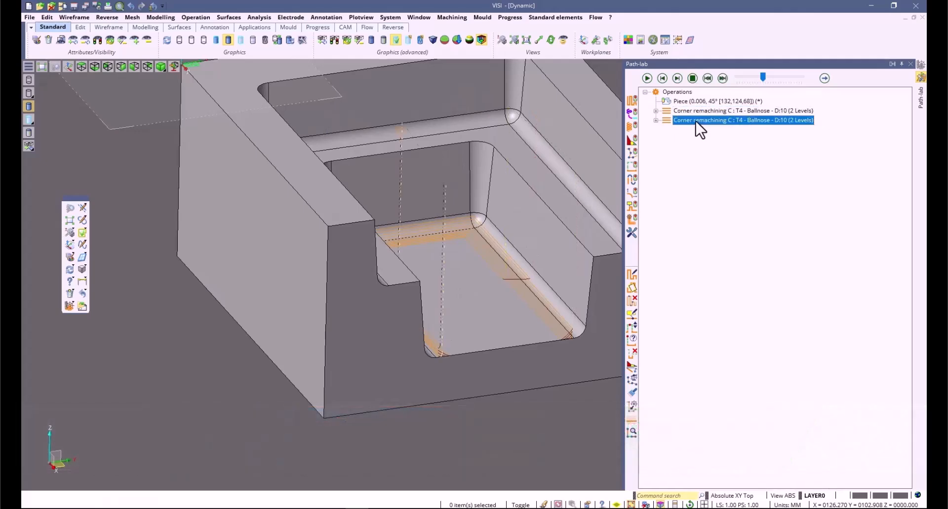
pyautogui.click(677, 78)
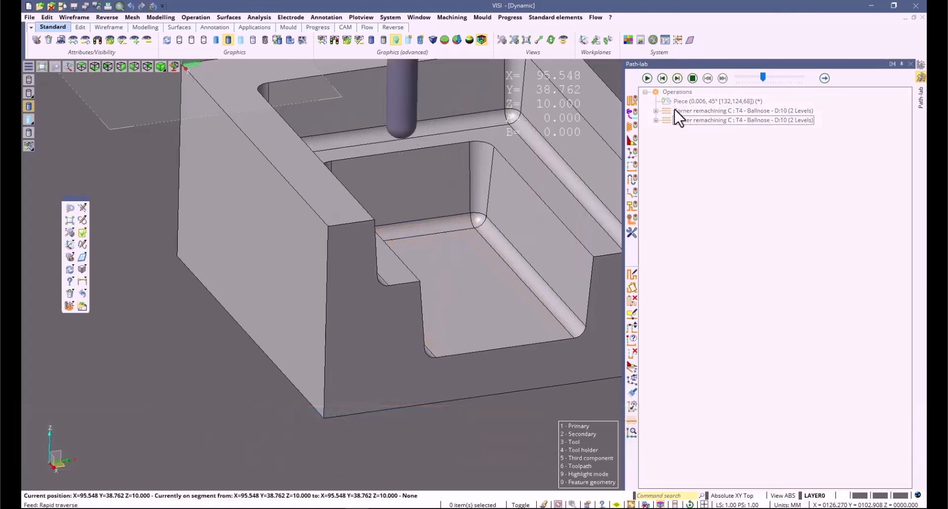
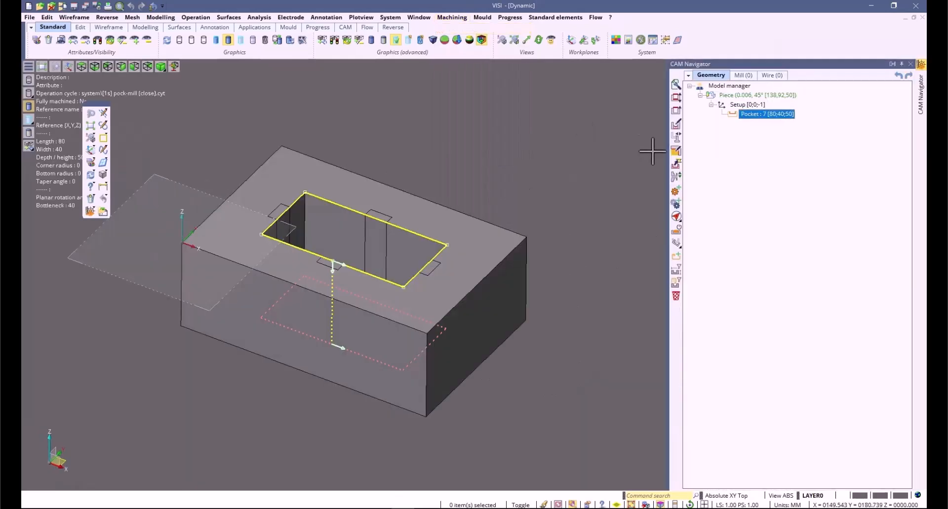
# Add a 2 axis wire erosion operation to the 80 x 40 x 50 pocket feature
pyautogui.click(741, 105)
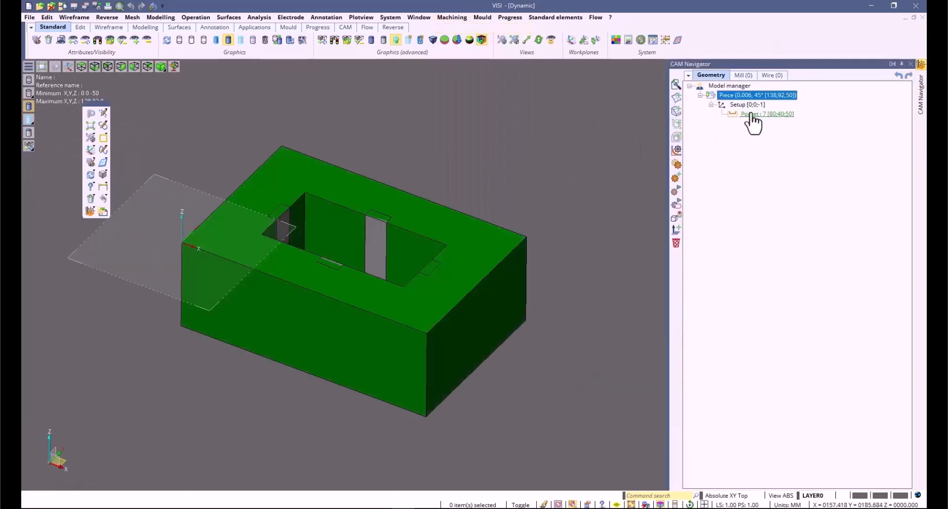
pyautogui.click(757, 115)
pyautogui.rightClick(757, 117)
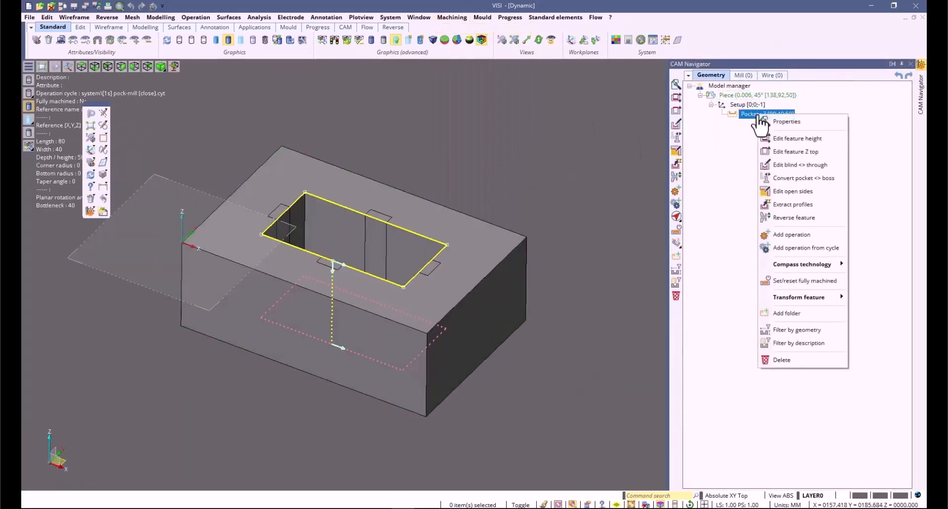
pyautogui.click(788, 240)
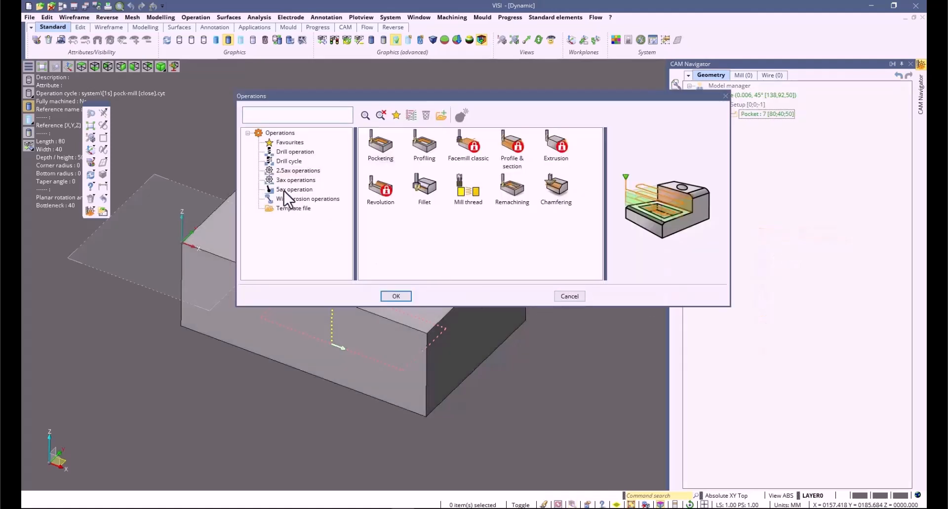
pyautogui.click(306, 199)
pyautogui.click(382, 157)
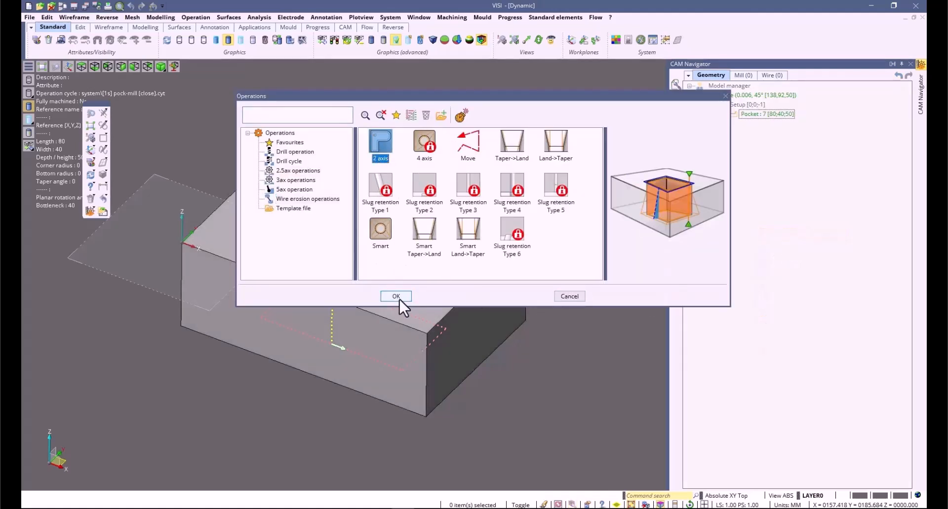
pyautogui.click(398, 297)
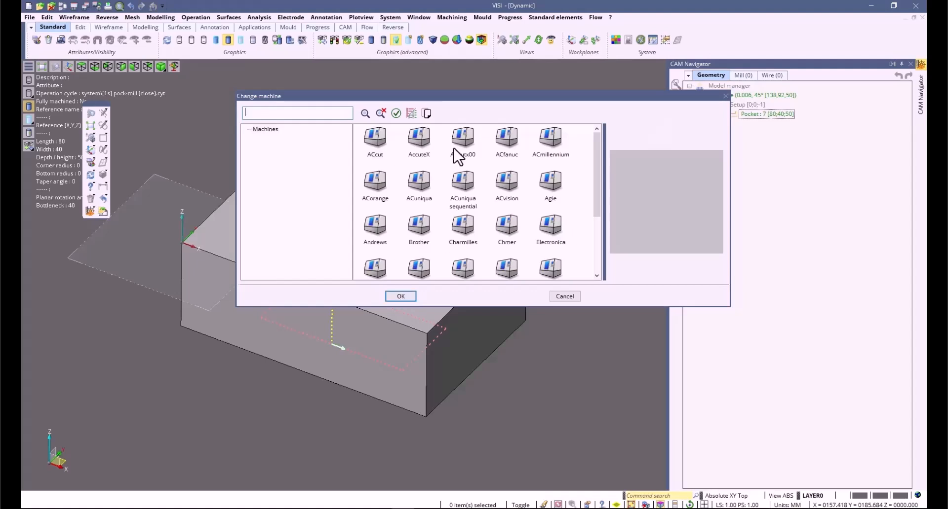
# Choose the wire machine for the new project and accept the default project parameters
pyautogui.click(454, 143)
pyautogui.click(399, 296)
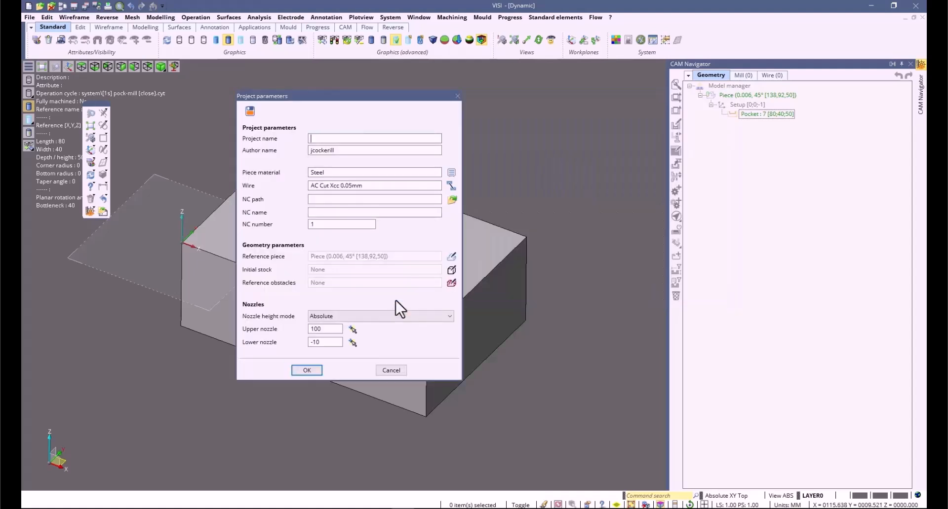
pyautogui.click(306, 370)
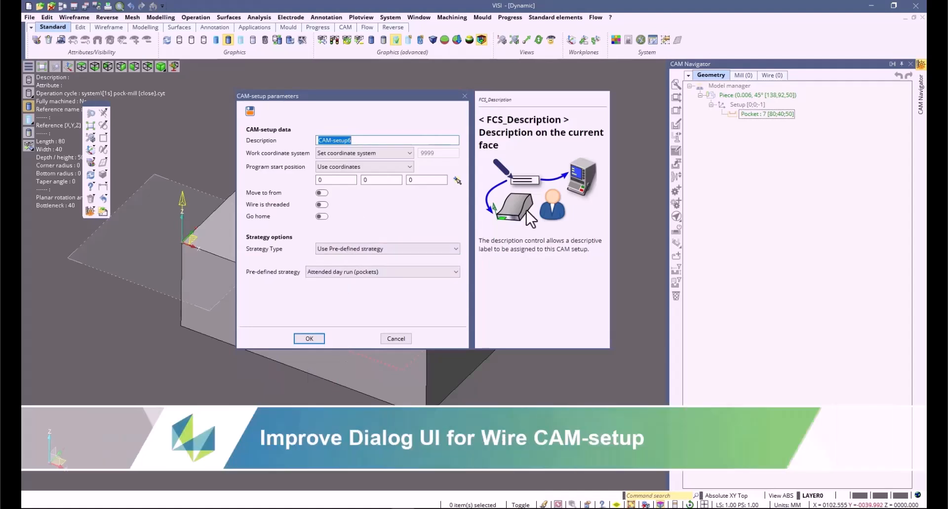
# Examine the CAM-setup parameters by hiding and restoring the help pane and toggling Move to from and Wire is threaded on and off
pyautogui.click(473, 247)
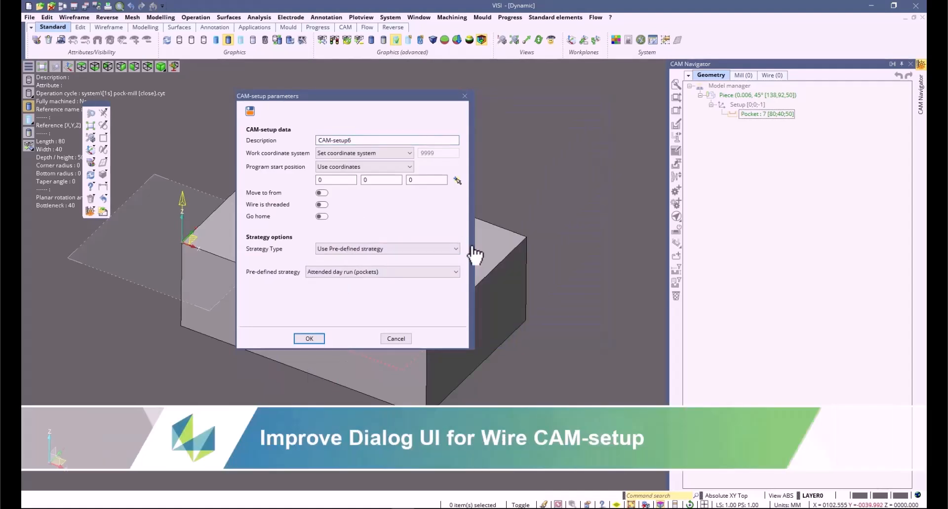
pyautogui.click(474, 256)
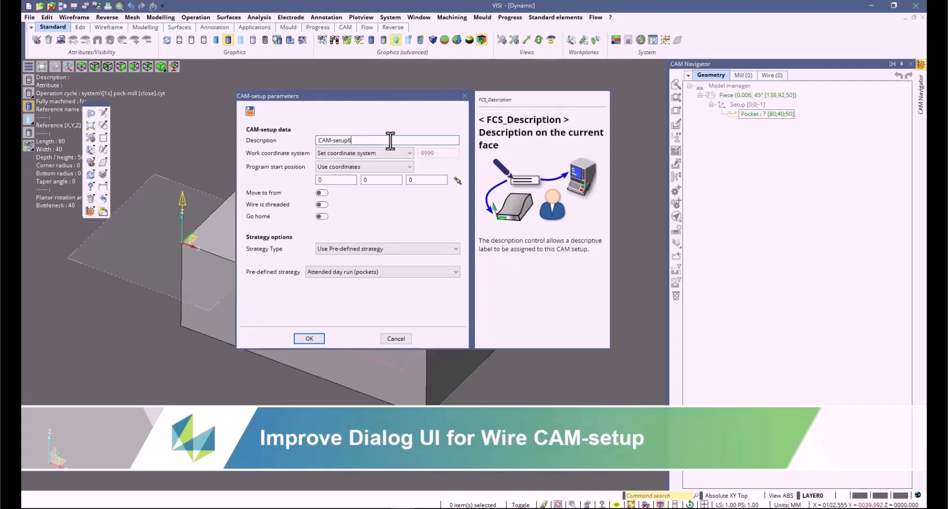
pyautogui.click(319, 193)
pyautogui.click(321, 193)
pyautogui.click(318, 205)
pyautogui.click(318, 204)
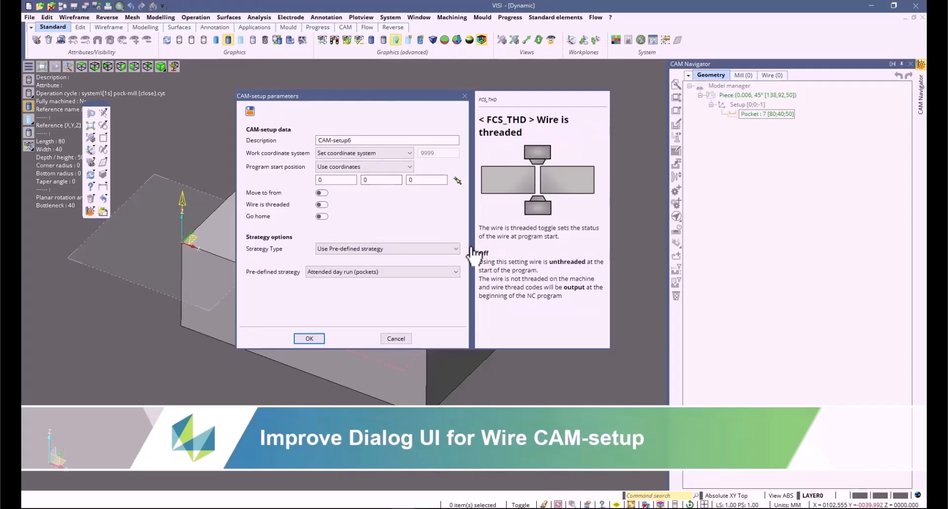
# Accept the CAM-setup parameters and review the extended help for the 2 axis wire operation's tolerance settings
pyautogui.click(303, 339)
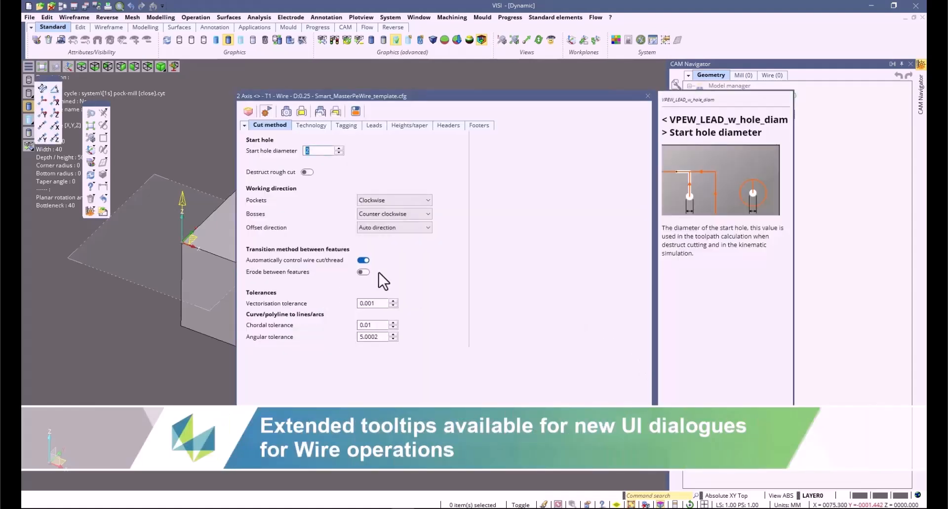
pyautogui.click(375, 305)
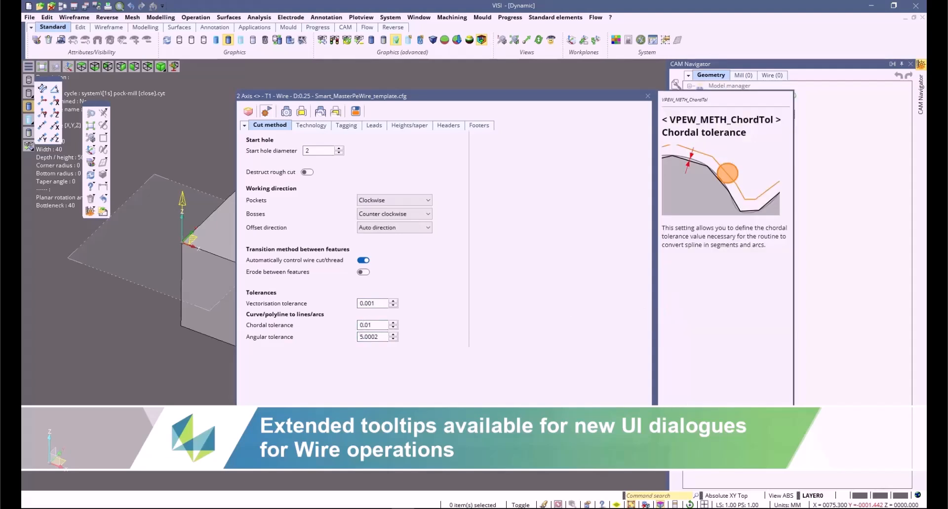
# Move the profile's start, stop, approach and retract position along the pocket's front long edge, clear of the tab, and accept the wire operation
pyautogui.click(248, 111)
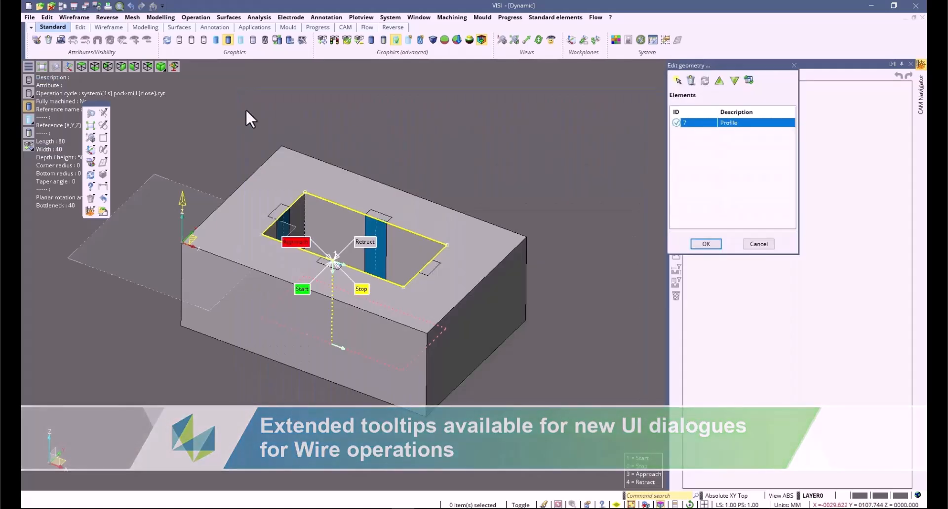
pyautogui.click(295, 240)
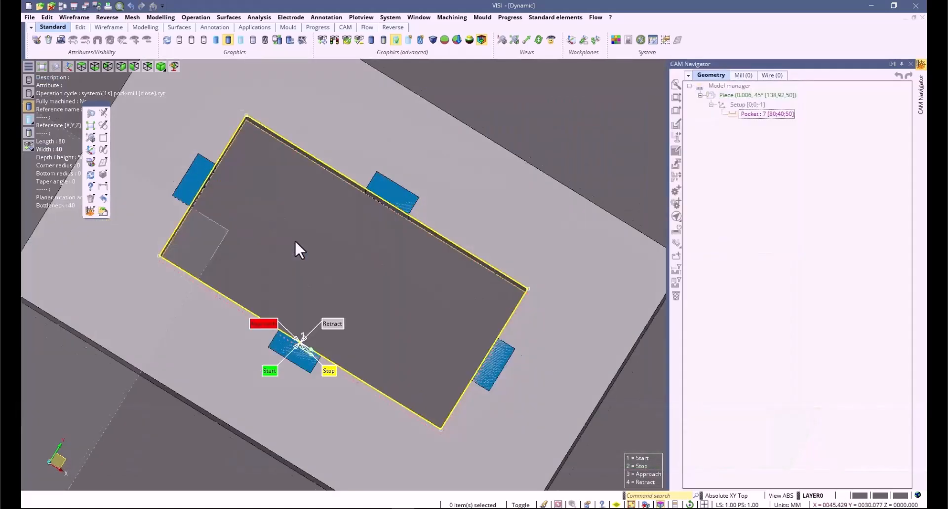
pyautogui.click(373, 394)
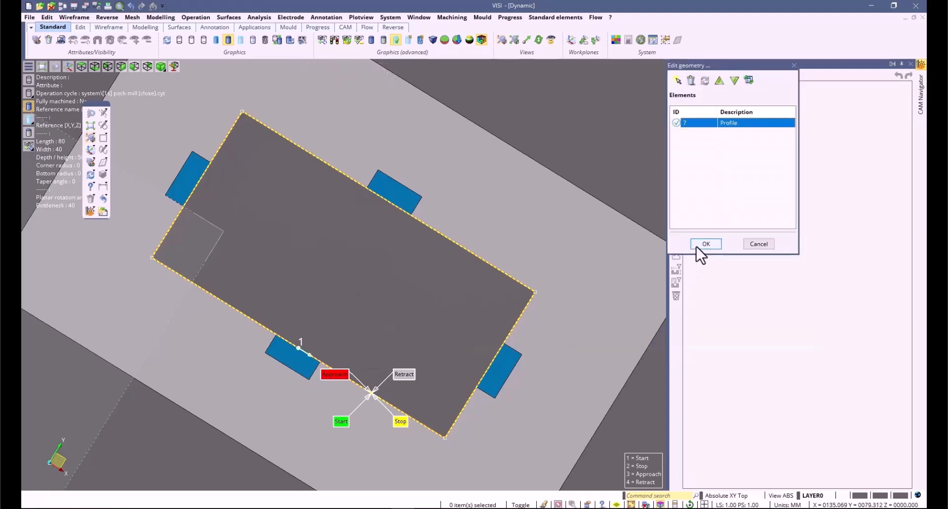
pyautogui.click(706, 244)
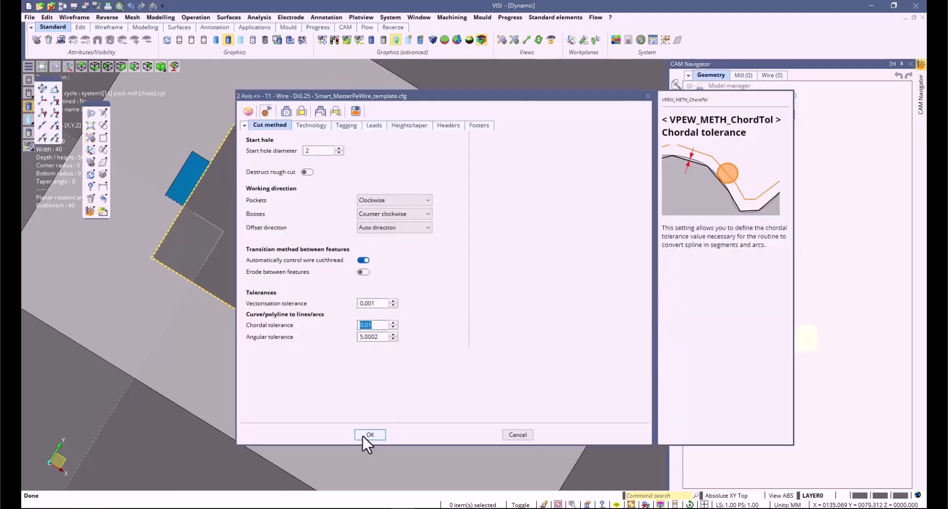
pyautogui.click(364, 436)
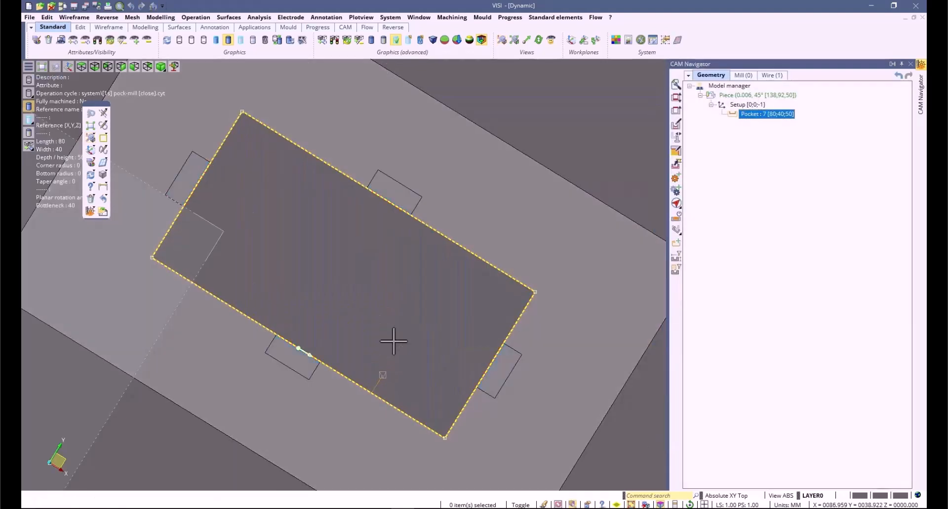
# Open the technology points of the profile in the 2 axis wire operation under CAM-setup6 for editing
pyautogui.moveTo(393, 340); pyautogui.dragTo(394, 303, button='middle')
pyautogui.click(770, 75)
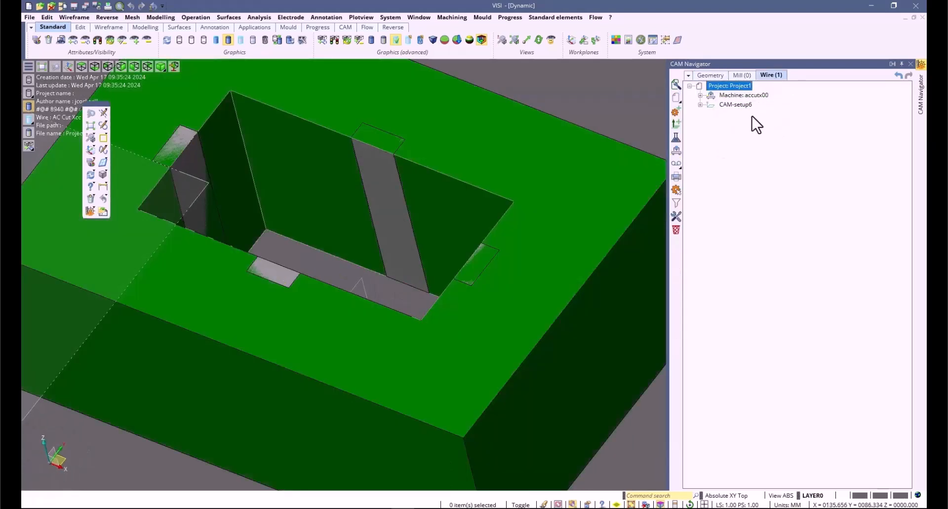
pyautogui.click(700, 105)
pyautogui.click(744, 116)
pyautogui.moveTo(364, 211); pyautogui.dragTo(370, 279, button='middle')
pyautogui.scroll(-3, 369, 240)
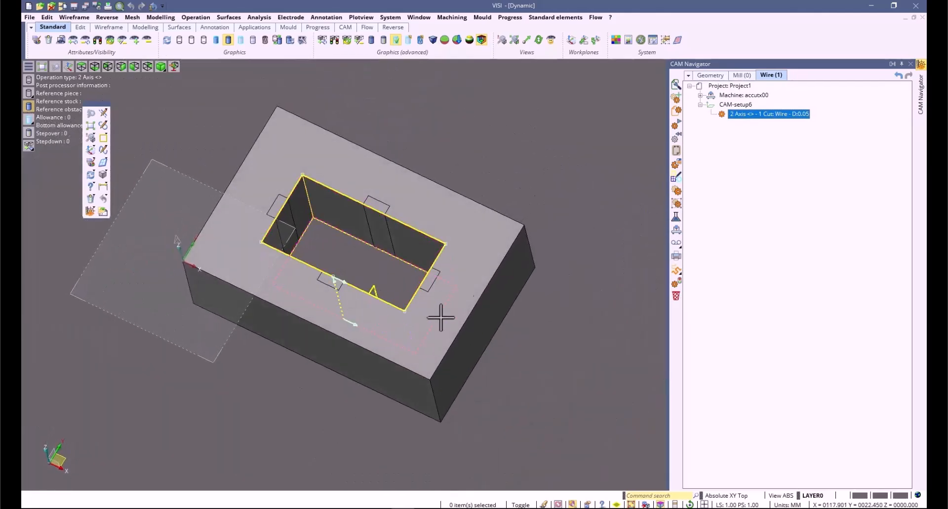
pyautogui.rightClick(737, 116)
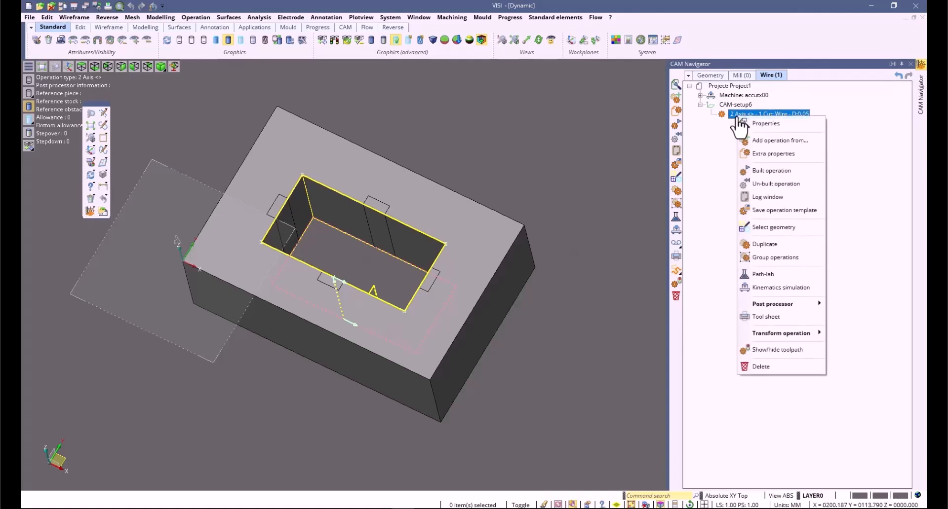
pyautogui.click(762, 227)
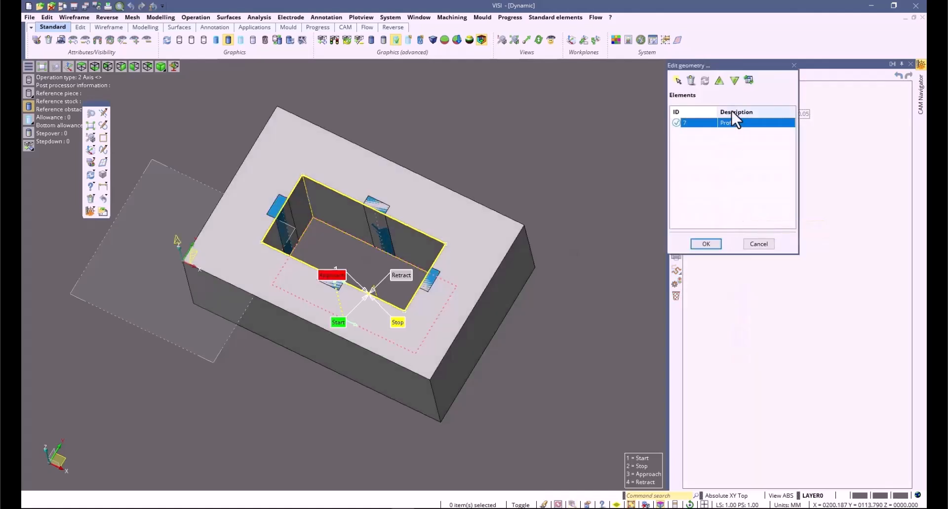
pyautogui.rightClick(737, 122)
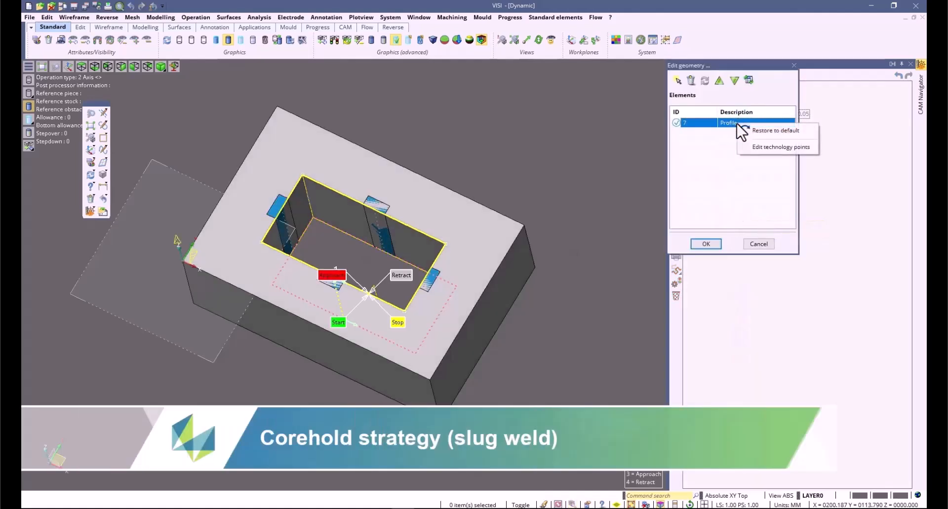
pyautogui.click(761, 147)
pyautogui.scroll(-2, 313, 239)
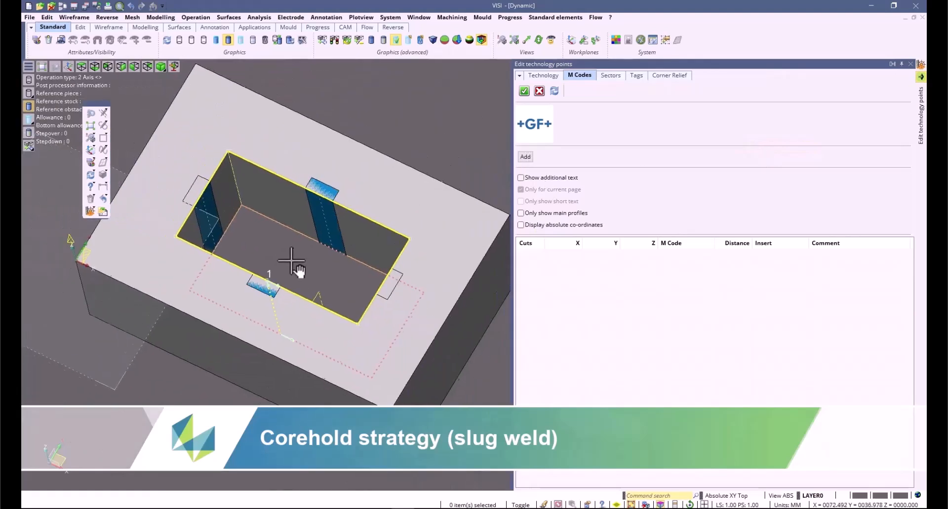
# Add a Slug weld distance M code of 12 at X75 Y26, at the tab on the pocket's front long edge
pyautogui.click(525, 157)
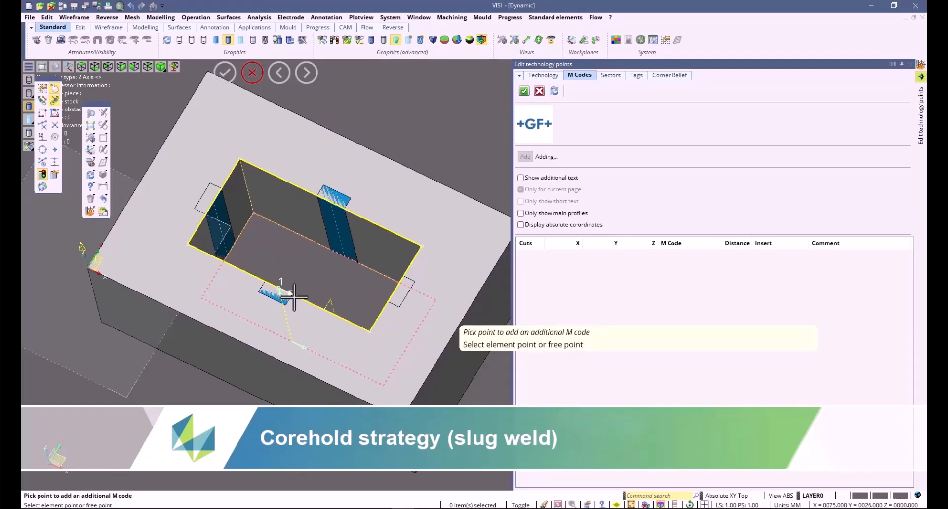
pyautogui.click(293, 298)
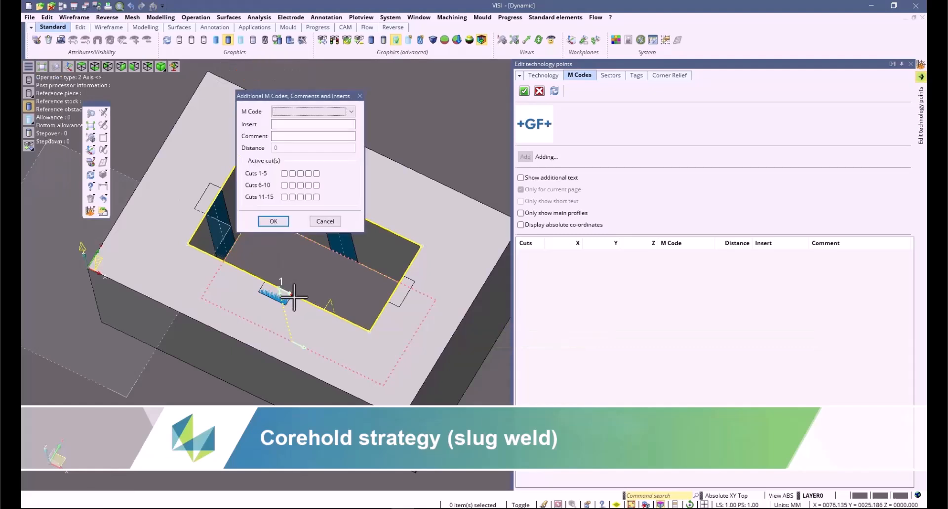
pyautogui.click(279, 111)
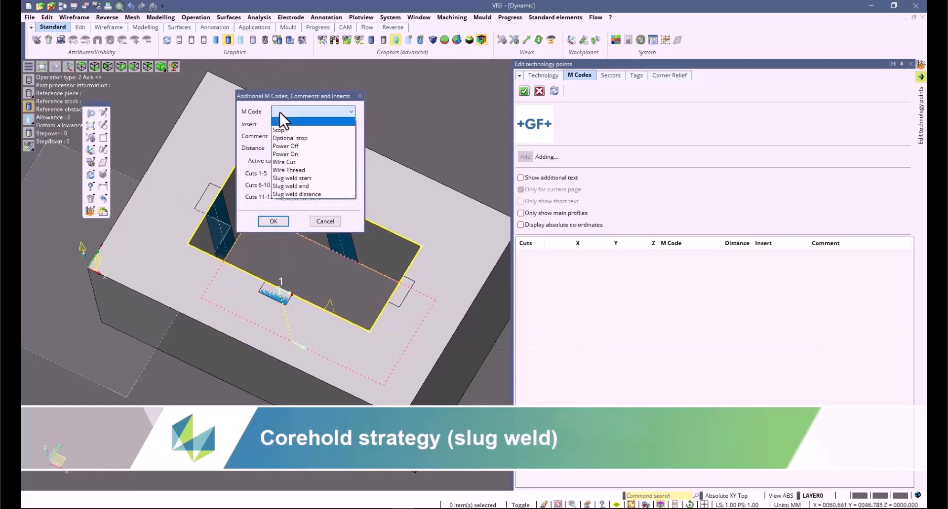
pyautogui.click(303, 194)
pyautogui.click(279, 148)
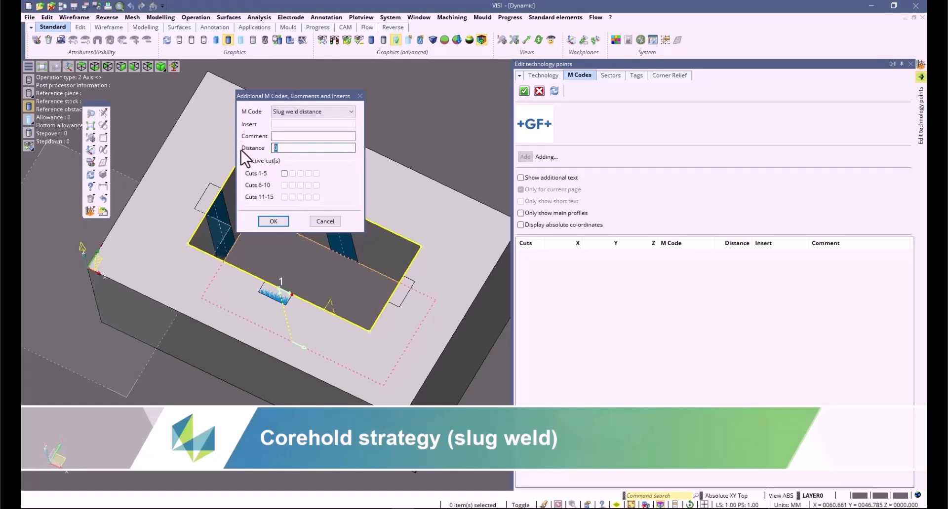
pyautogui.press('BackSpace')
pyautogui.write('12')
pyautogui.click(270, 221)
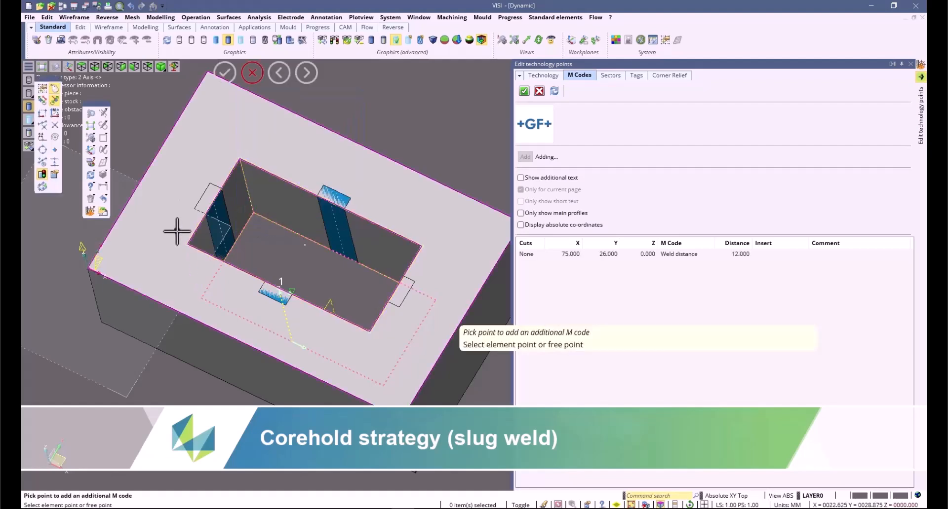
# Add Slug weld start at X29 Y40 and Slug weld end at X29 Y52 for cut 1 on the first short edge's tab
pyautogui.click(206, 216)
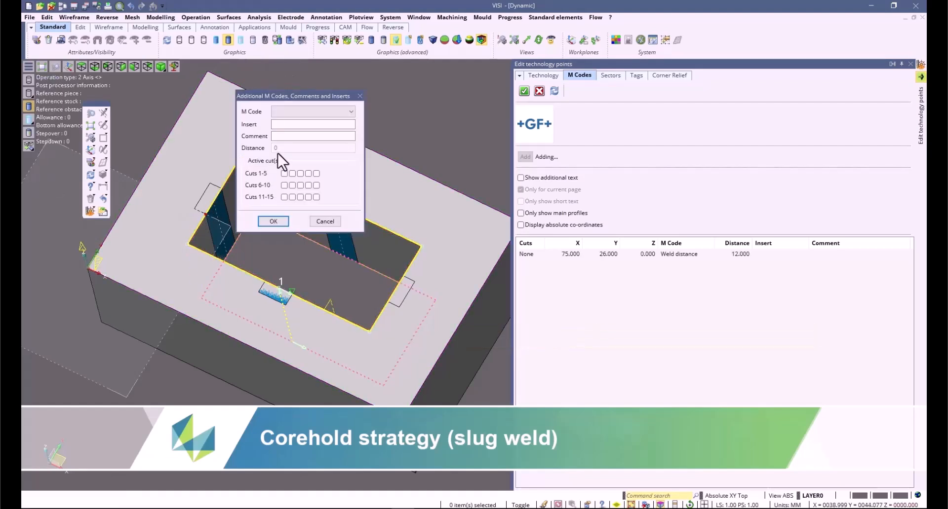
pyautogui.click(277, 114)
pyautogui.click(289, 181)
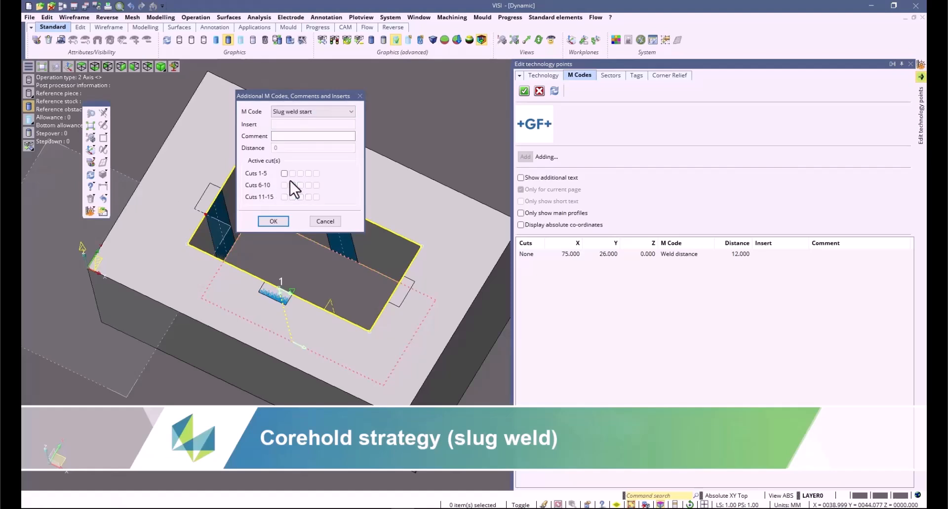
pyautogui.click(284, 173)
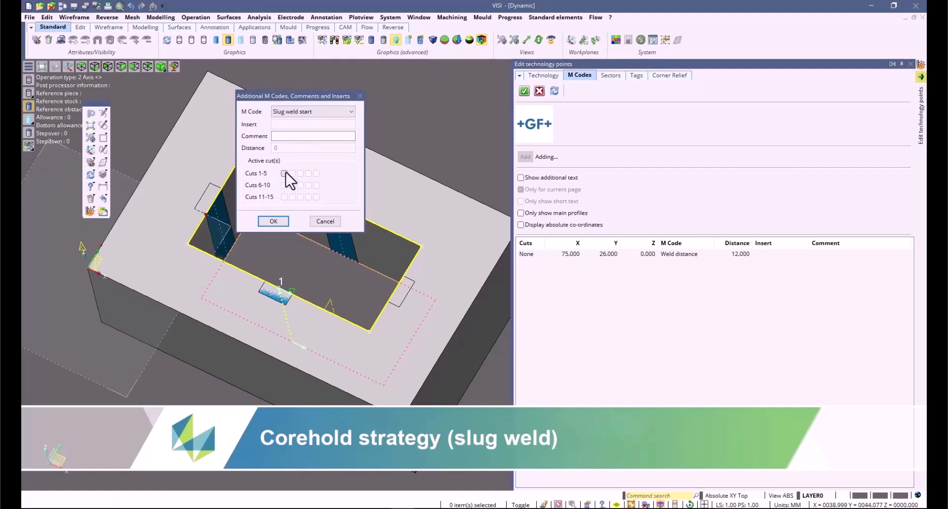
pyautogui.click(273, 221)
pyautogui.click(221, 189)
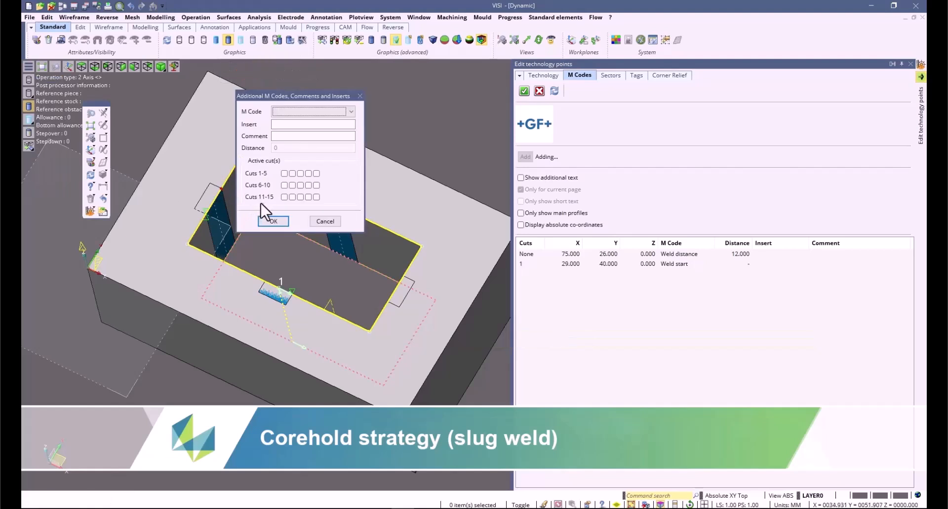
pyautogui.click(285, 112)
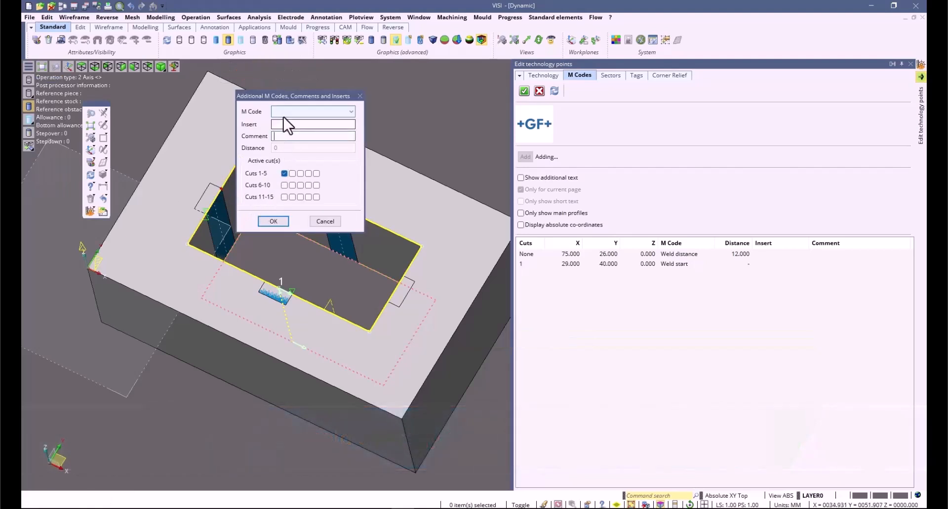
pyautogui.click(289, 187)
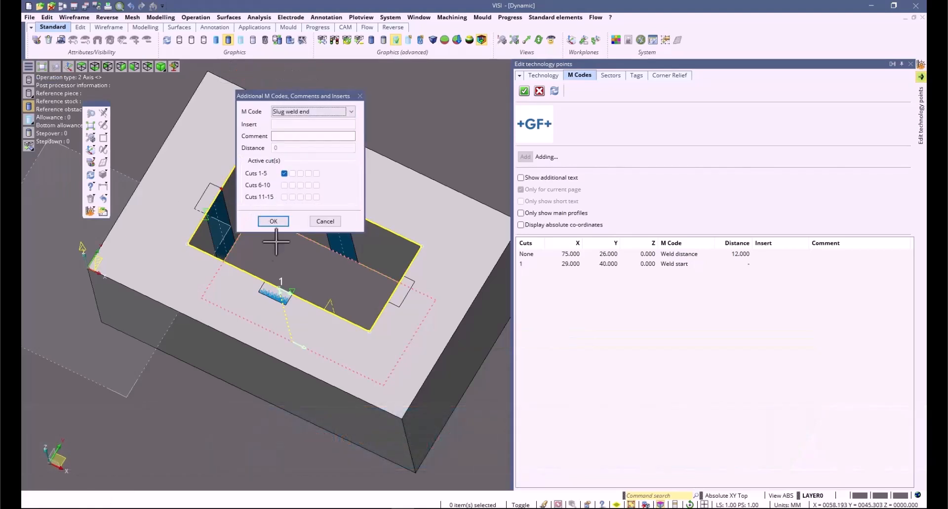
pyautogui.click(273, 222)
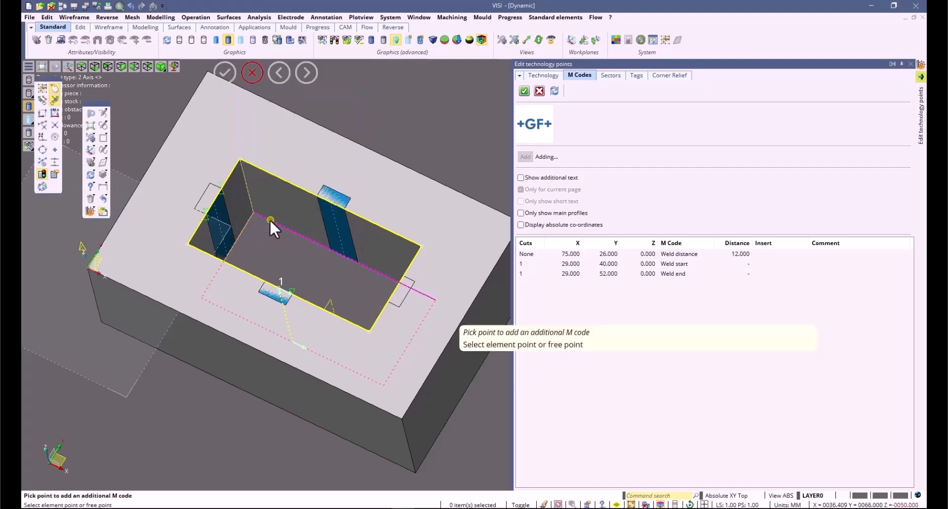
# Add a Slug weld distance M code of 12 for cut 1 at X63 Y66, at the tab on the back long edge
pyautogui.click(316, 196)
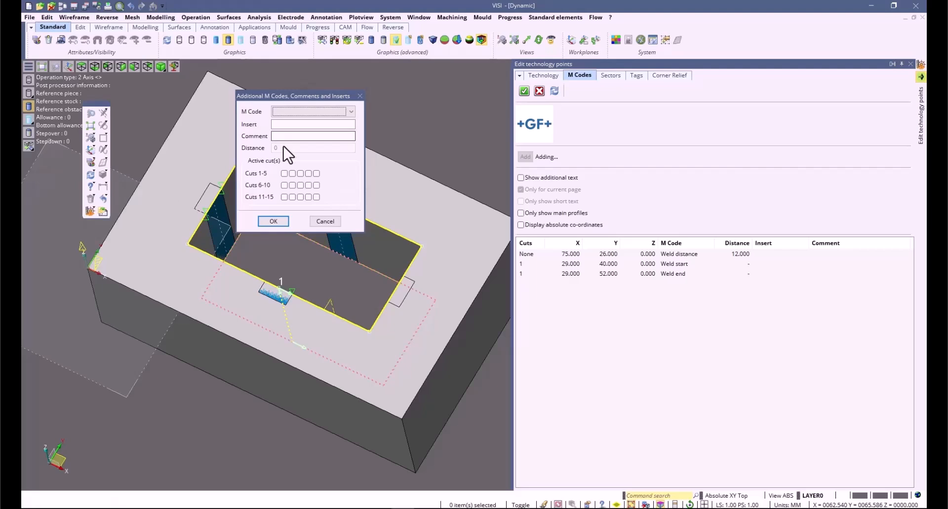
pyautogui.click(279, 111)
pyautogui.click(295, 192)
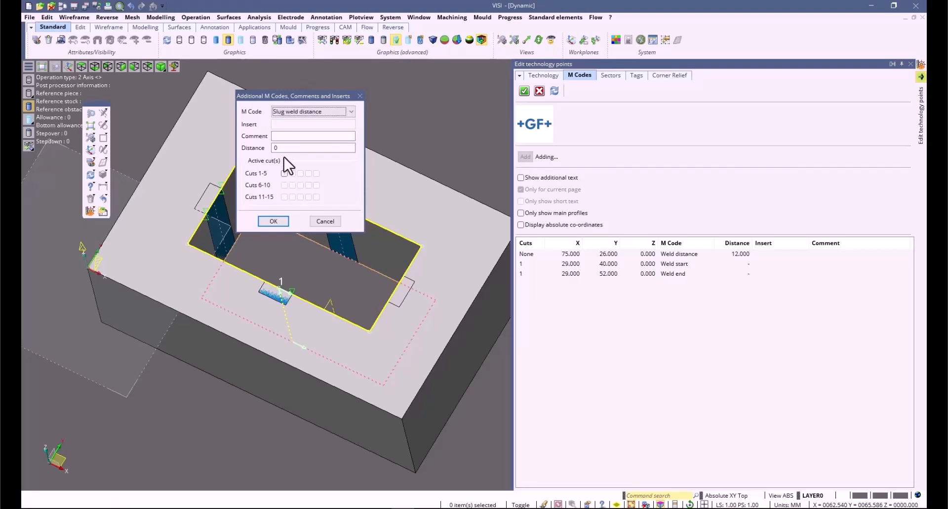
pyautogui.click(281, 148)
pyautogui.moveTo(281, 149); pyautogui.dragTo(256, 145)
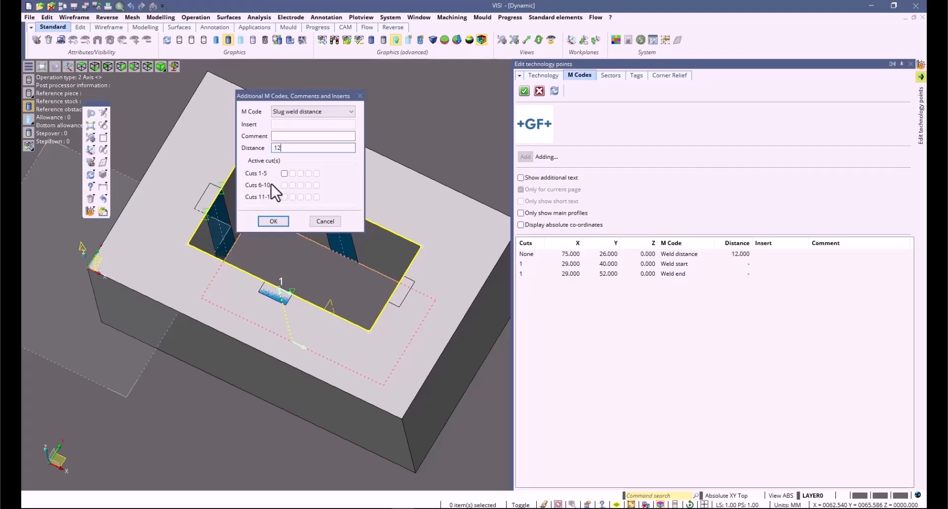
pyautogui.click(270, 221)
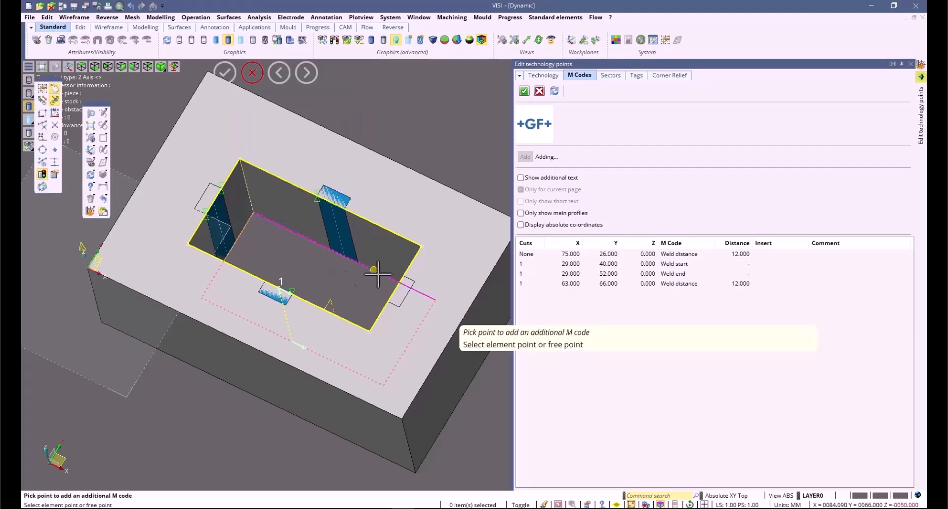
# Add Slug weld start for cut 1 at X109 Y52 and Slug weld end at X109 Y40 on the opposite short edge, and finish adding codes
pyautogui.click(404, 276)
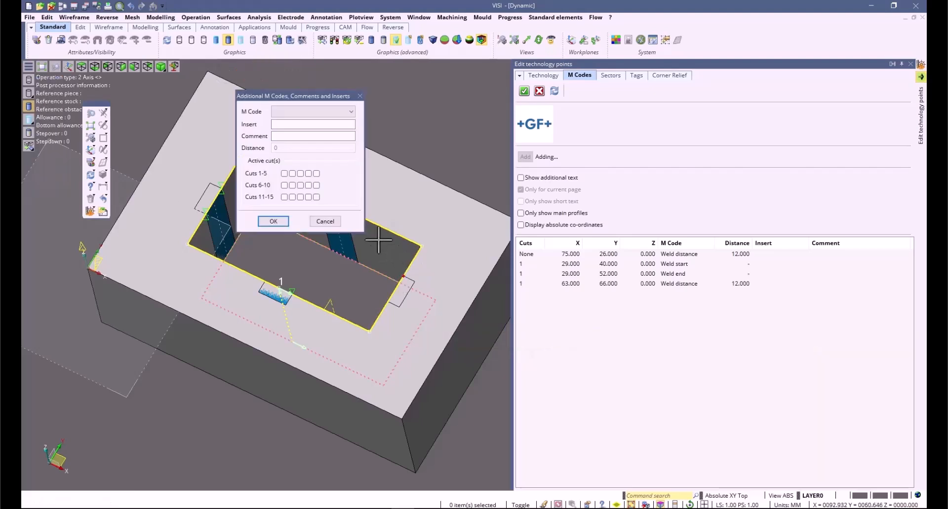
pyautogui.click(285, 112)
pyautogui.click(289, 180)
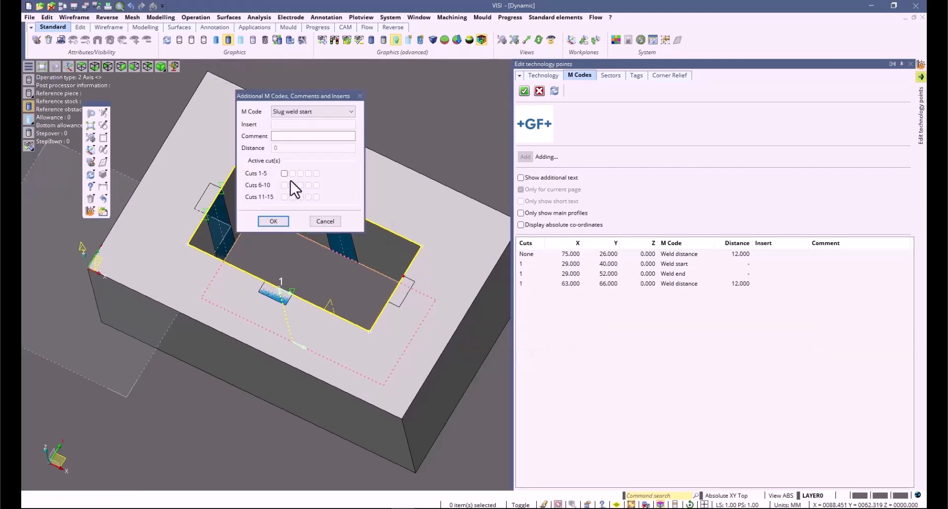
pyautogui.click(273, 221)
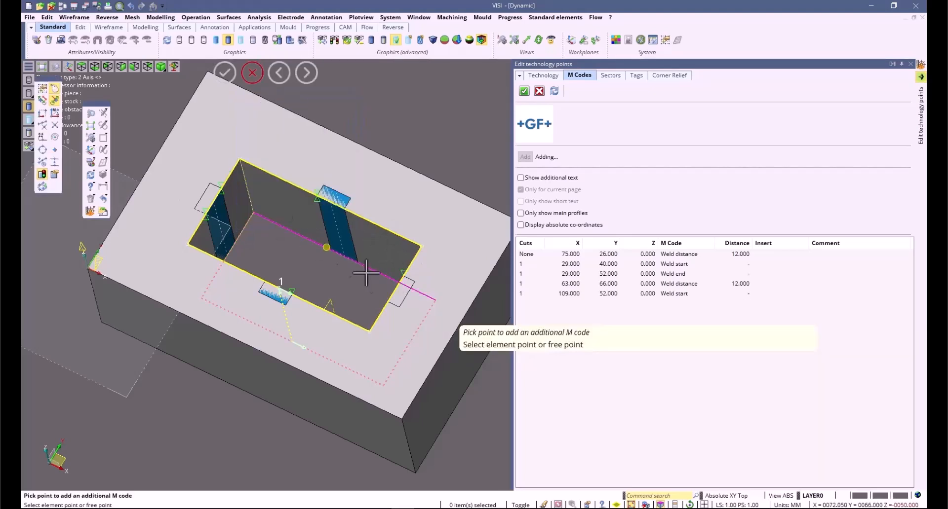
pyautogui.click(388, 302)
pyautogui.click(284, 112)
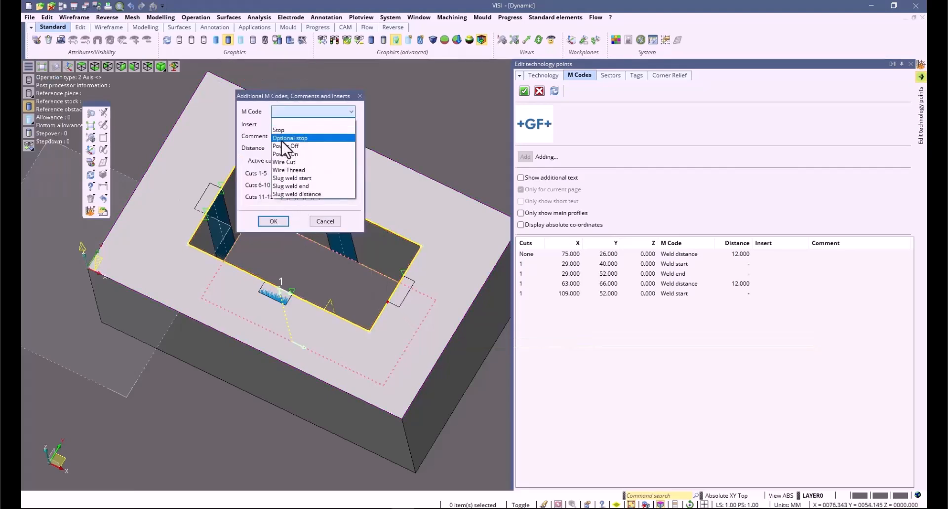
pyautogui.click(288, 186)
pyautogui.click(280, 219)
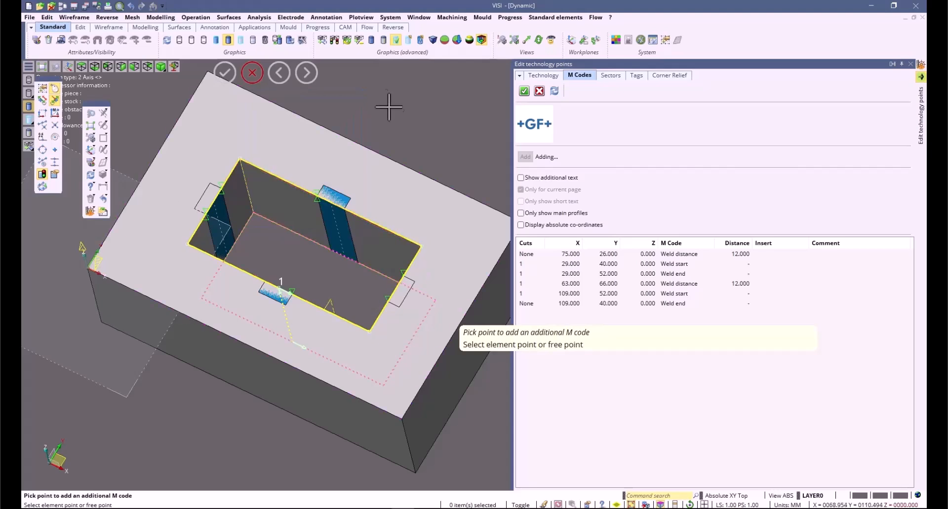
pyautogui.rightClick(427, 112)
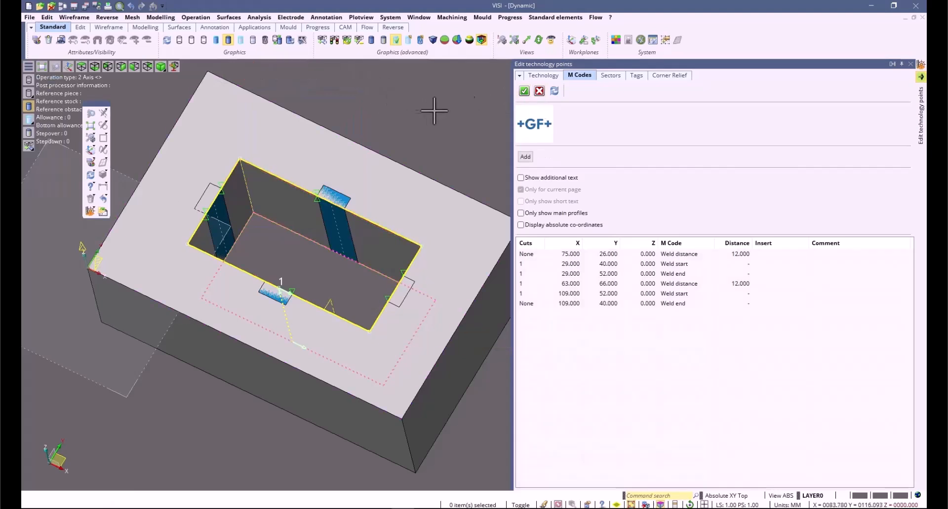
# Check the slug weld distance, start and end rows in the M code list and accept the technology point edits
pyautogui.click(604, 255)
pyautogui.click(641, 267)
pyautogui.click(644, 274)
pyautogui.click(650, 293)
pyautogui.click(648, 283)
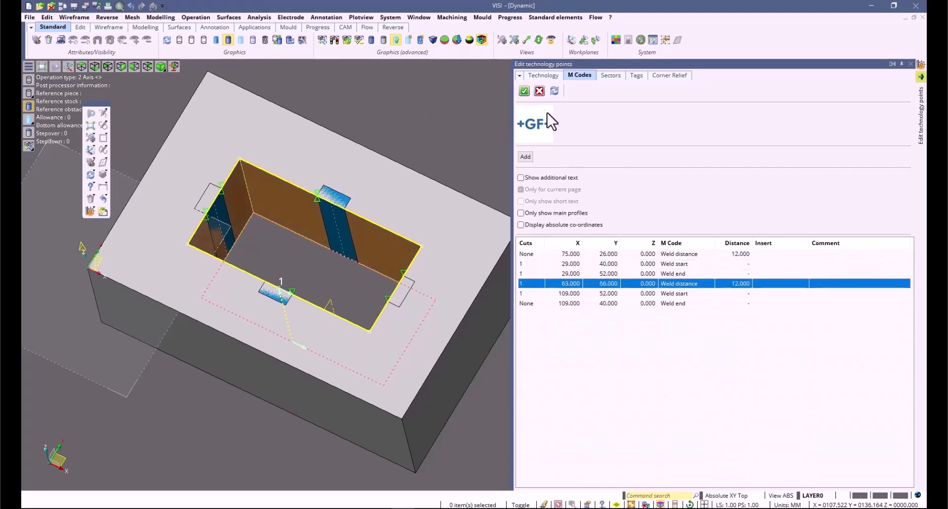
pyautogui.click(524, 91)
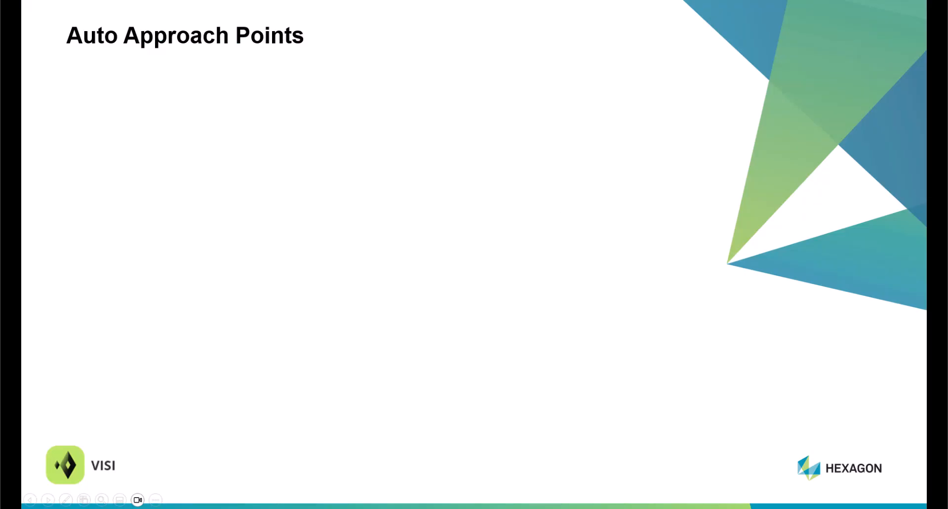
pyautogui.press('Right')
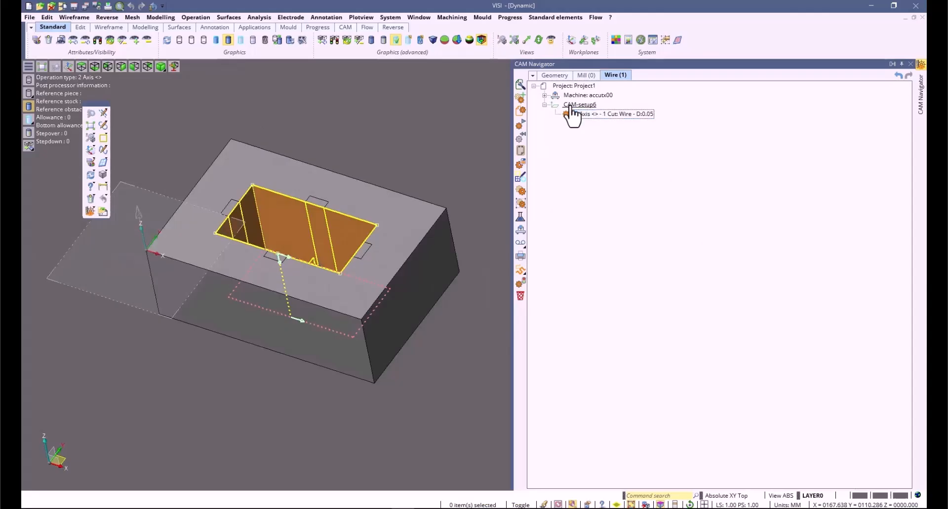
# Rename the Wire CAM setup by setting its description to "My CAM Setup"
pyautogui.click(571, 106)
pyautogui.click(571, 106)
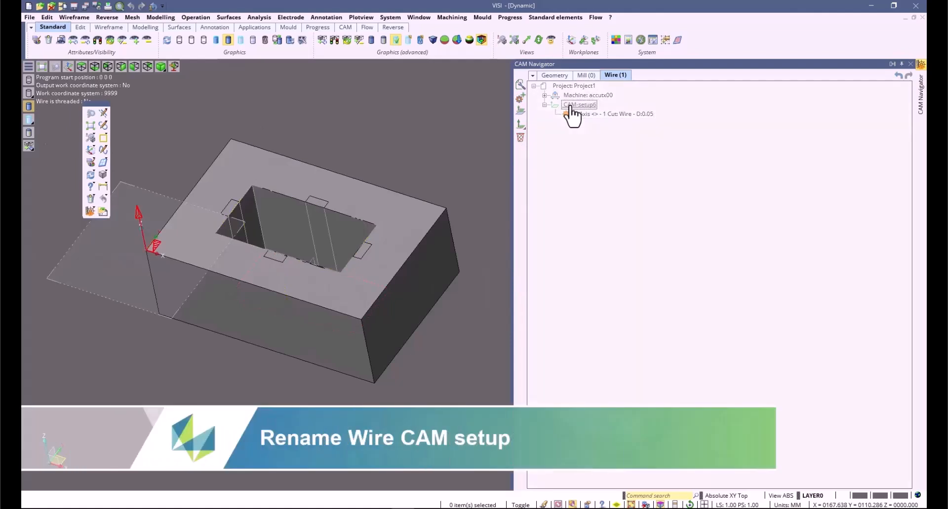
pyautogui.write('My CAM Setup')
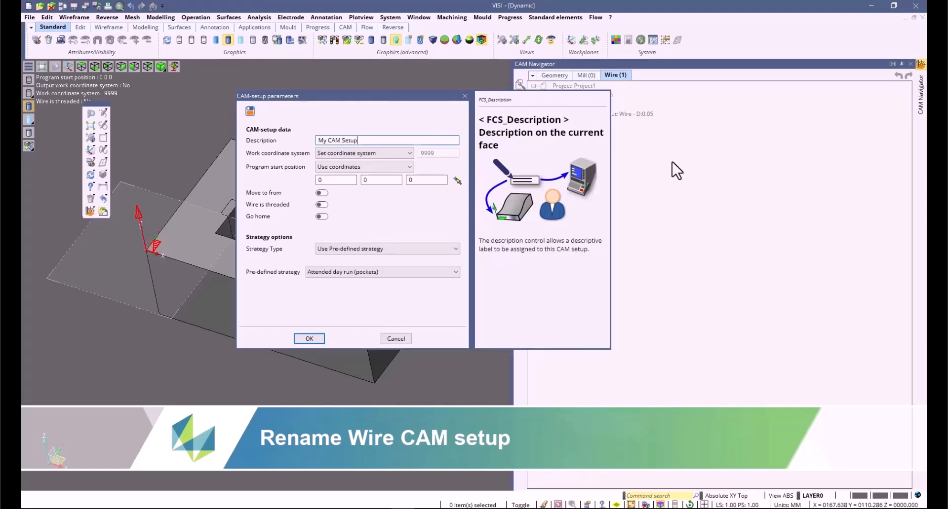
pyautogui.click(316, 338)
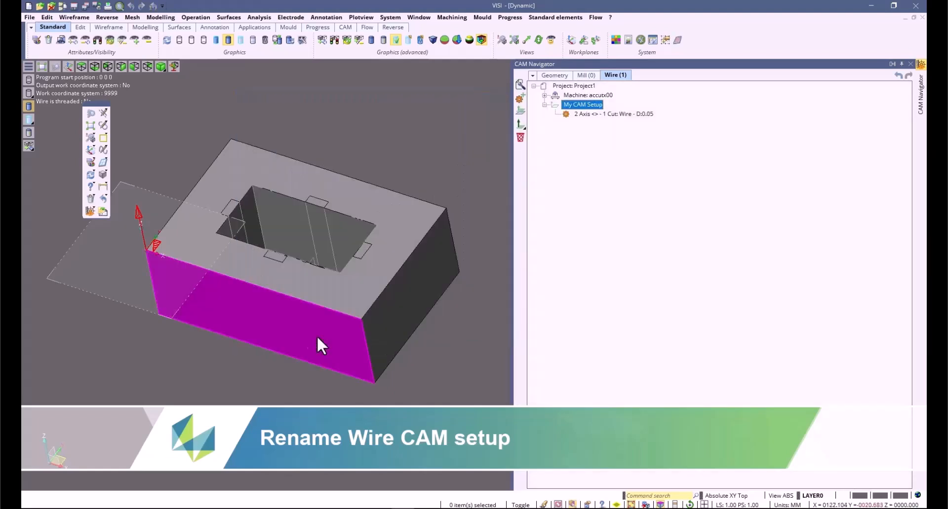
# Check the accutx00 machine configuration for the %CSUDESC% NC comment output on each cut, and accept the dialog
pyautogui.click(583, 96)
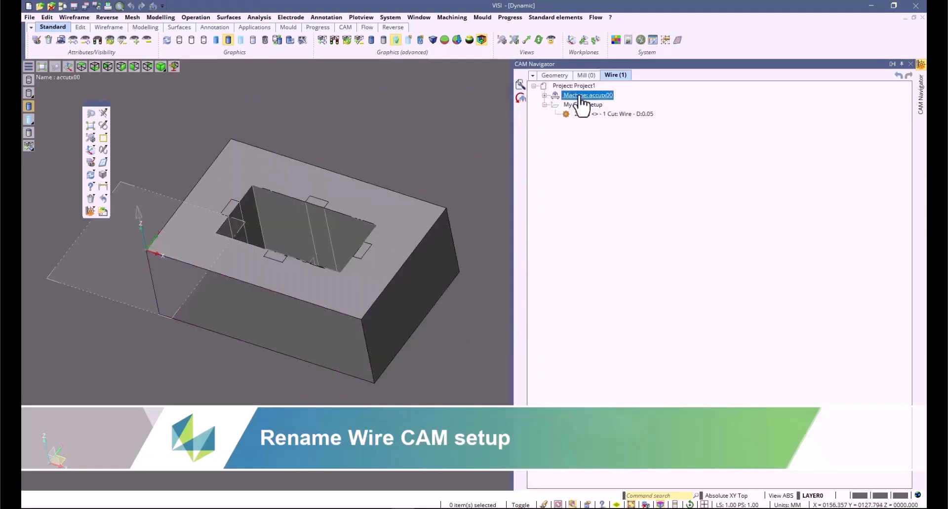
pyautogui.doubleClick(581, 97)
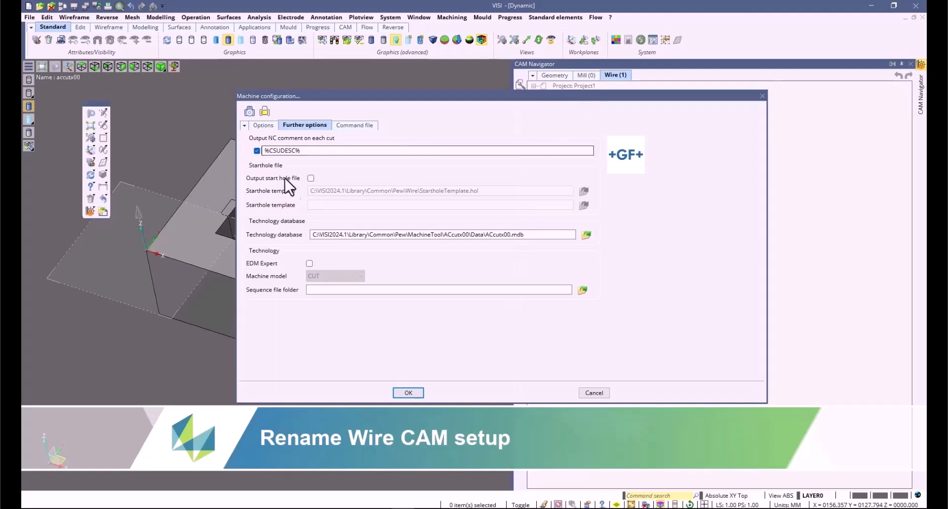
pyautogui.click(257, 151)
pyautogui.click(308, 152)
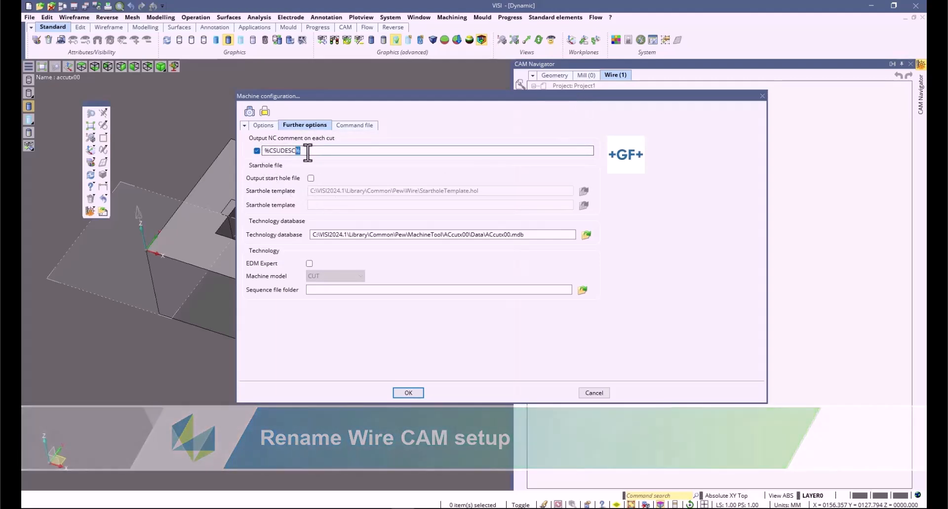
pyautogui.hotkey('shift', 'Left')
pyautogui.hotkey('shift', 'Left')
pyautogui.hotkey('shift', 'Left')
pyautogui.hotkey('shift', 'Left')
pyautogui.hotkey('shift', 'Left')
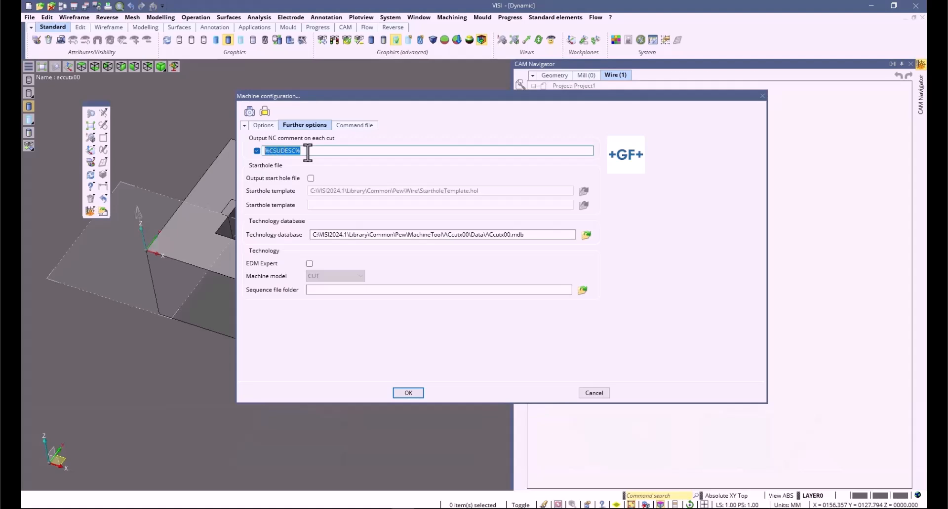
pyautogui.click(408, 393)
# Run the post-processor on the 2 Axis operation, open Project1.mjb in the editor and enlarge its window
pyautogui.rightClick(584, 115)
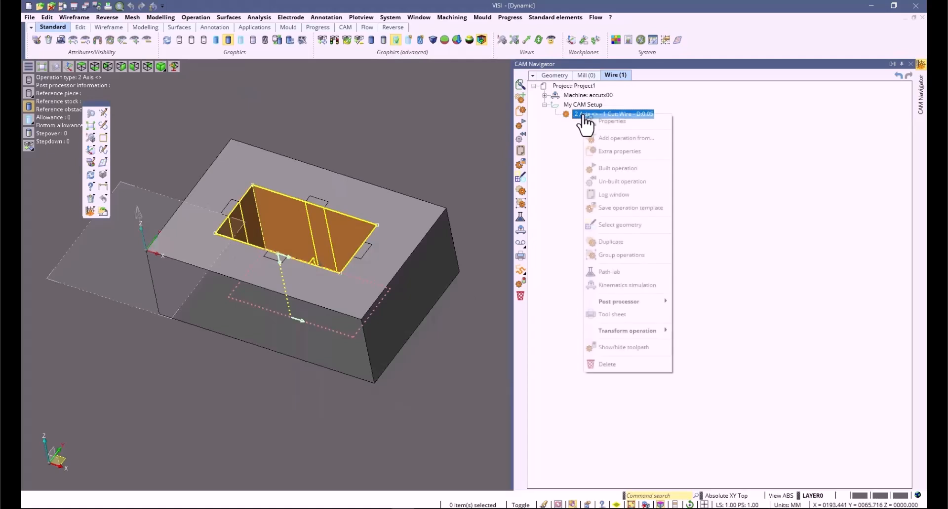
pyautogui.moveTo(629, 302)
pyautogui.click(687, 303)
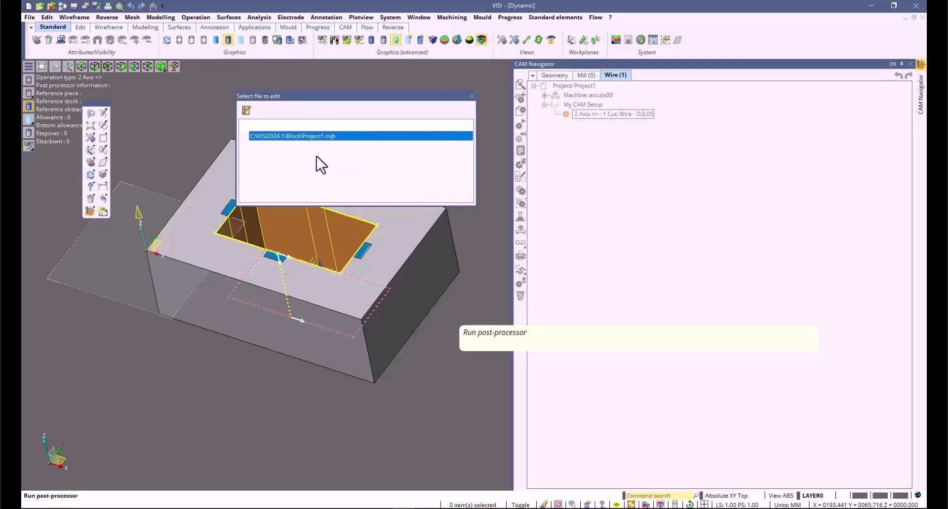
pyautogui.click(246, 112)
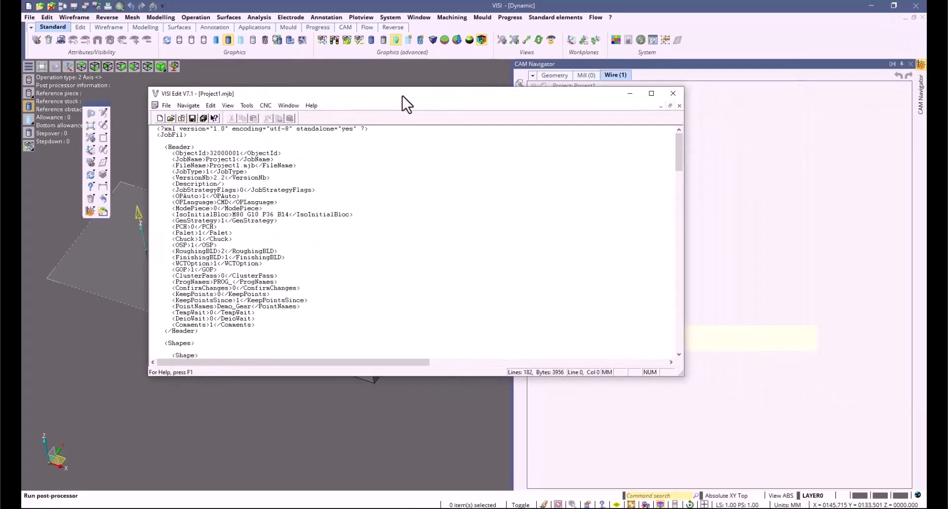
pyautogui.moveTo(402, 96); pyautogui.dragTo(400, 65)
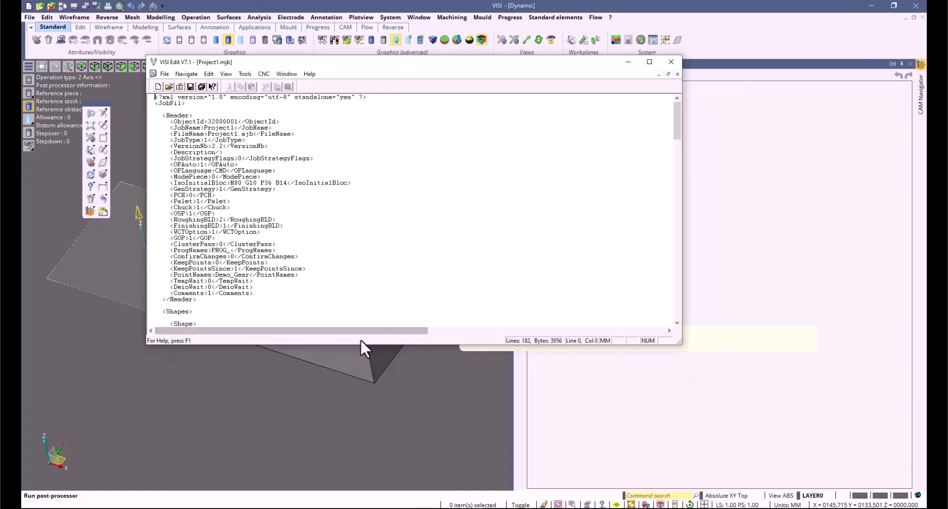
pyautogui.moveTo(361, 345); pyautogui.dragTo(368, 430)
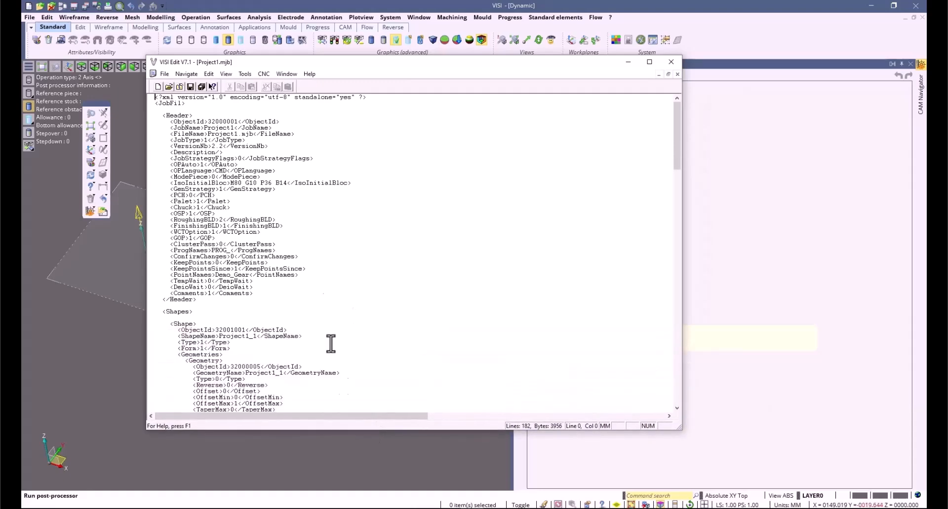
# Examine the M173 and M172 slug weld codes in the ISOData section of Project1.mjb
pyautogui.scroll(-10, 286, 269)
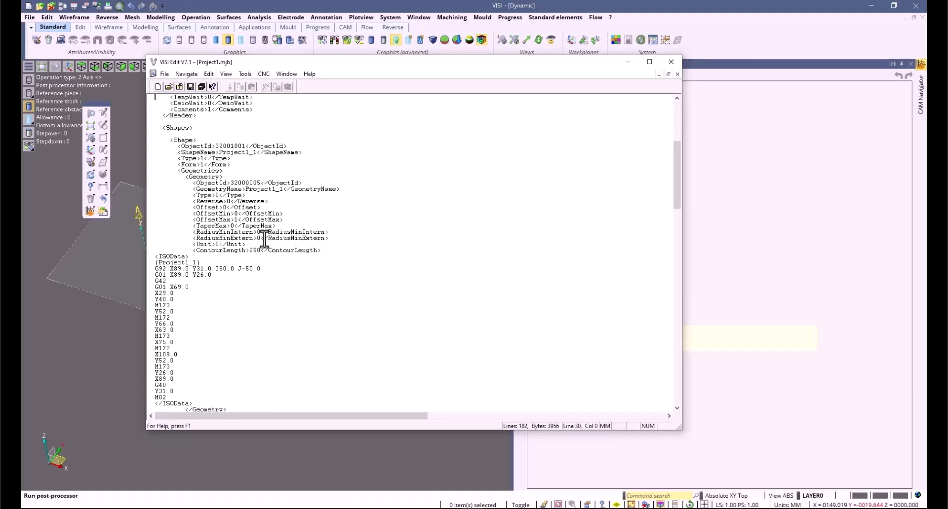
pyautogui.click(150, 307)
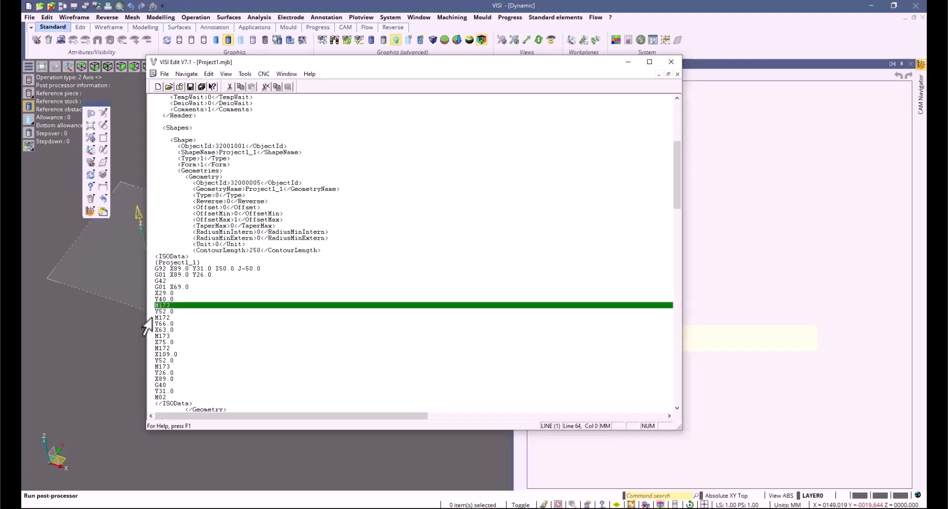
pyautogui.click(144, 317)
pyautogui.click(150, 318)
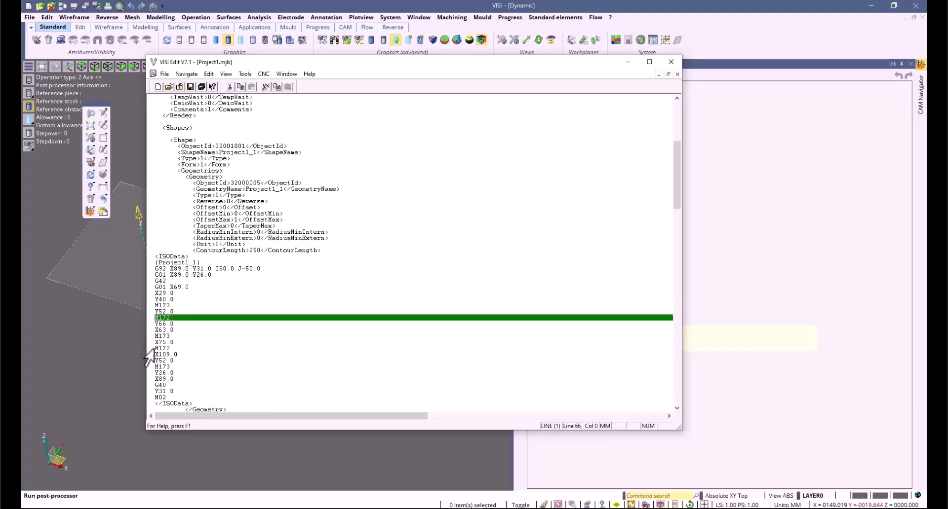
pyautogui.doubleClick(149, 349)
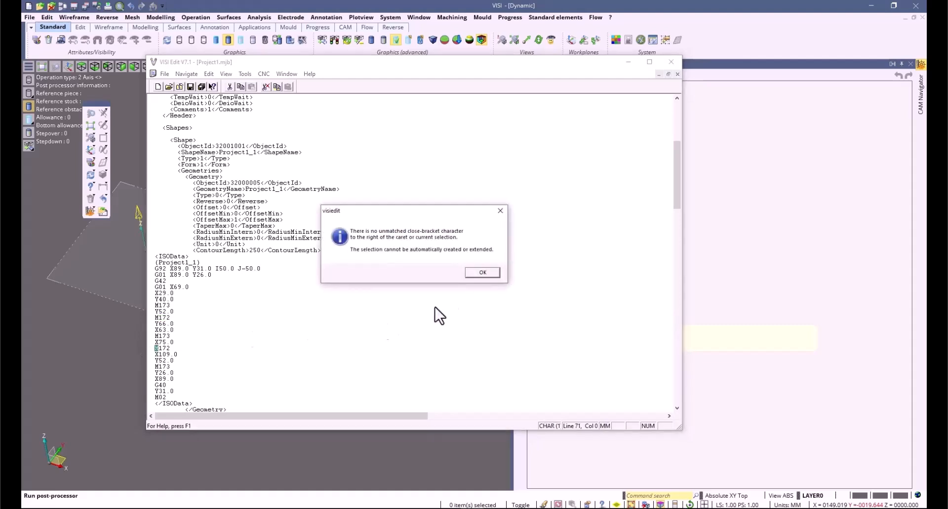
pyautogui.click(489, 274)
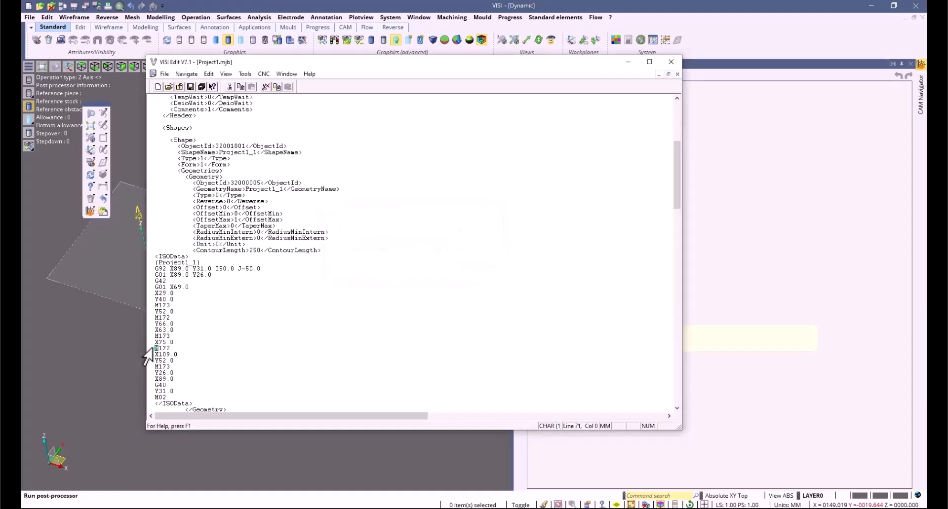
pyautogui.moveTo(172, 350); pyautogui.dragTo(152, 374)
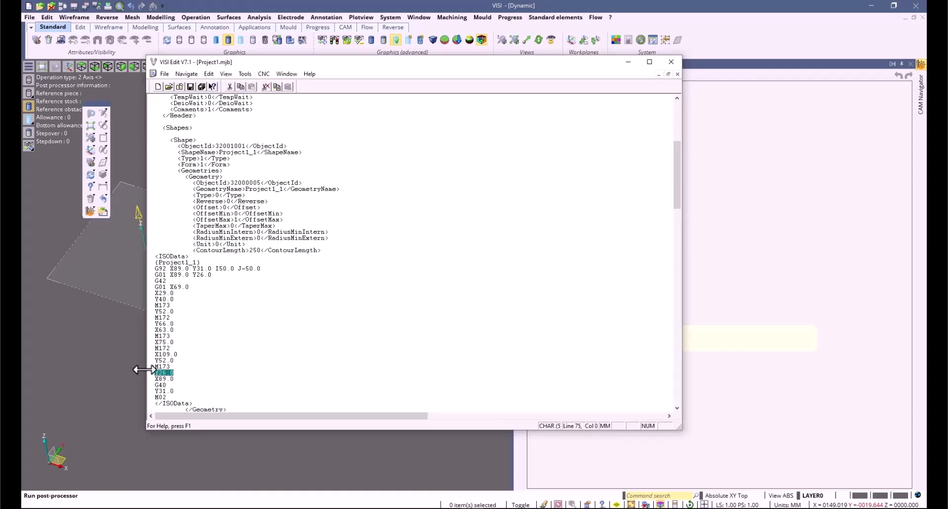
pyautogui.click(216, 372)
# Find the CAM setup description message in the program operations of Project1.mjb, review the file and close the editor
pyautogui.scroll(-8, 215, 372)
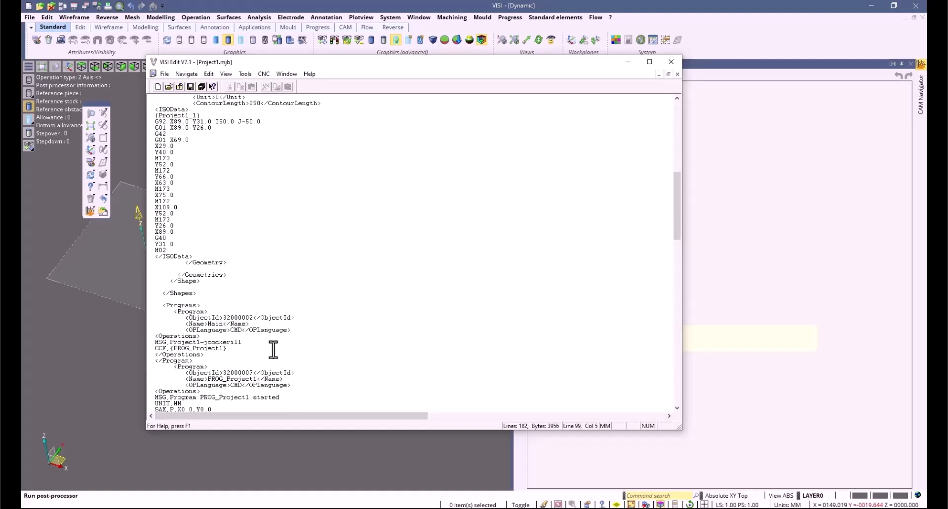
pyautogui.press('Down')
pyautogui.press('Down')
pyautogui.press('Down')
pyautogui.press('Down')
pyautogui.press('Down')
pyautogui.press('Down')
pyautogui.press('Down')
pyautogui.press('Down')
pyautogui.press('Down')
pyautogui.press('Down')
pyautogui.press('Down')
pyautogui.press('Down')
pyautogui.press('Down')
pyautogui.press('Down')
pyautogui.press('Down')
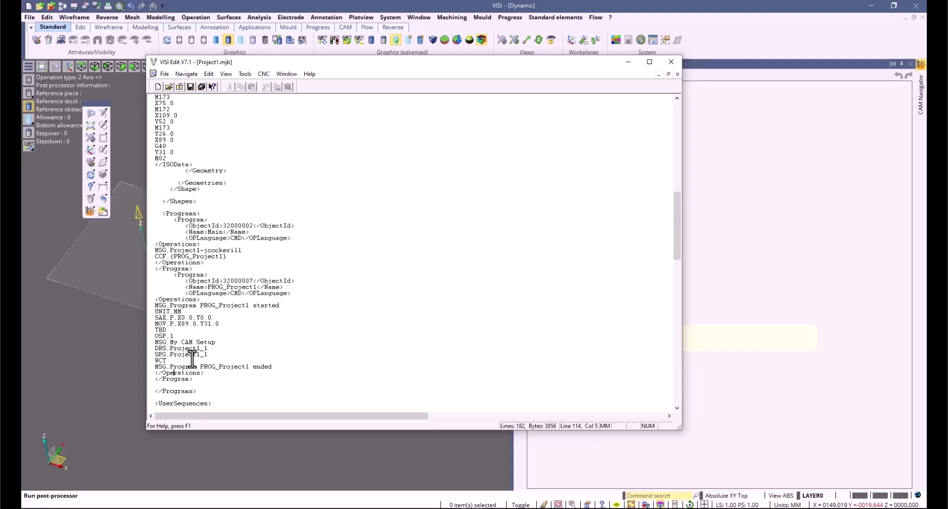
pyautogui.moveTo(216, 343); pyautogui.dragTo(147, 350)
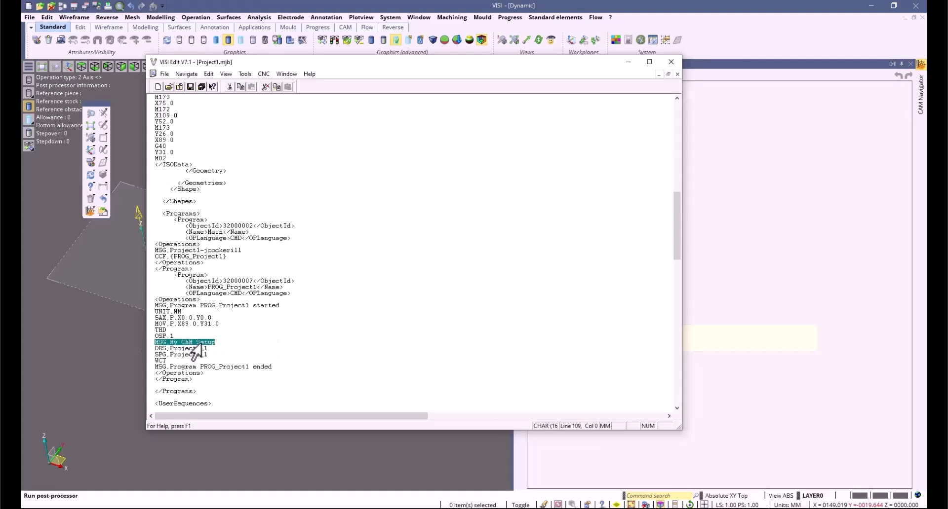
pyautogui.scroll(13, 201, 345)
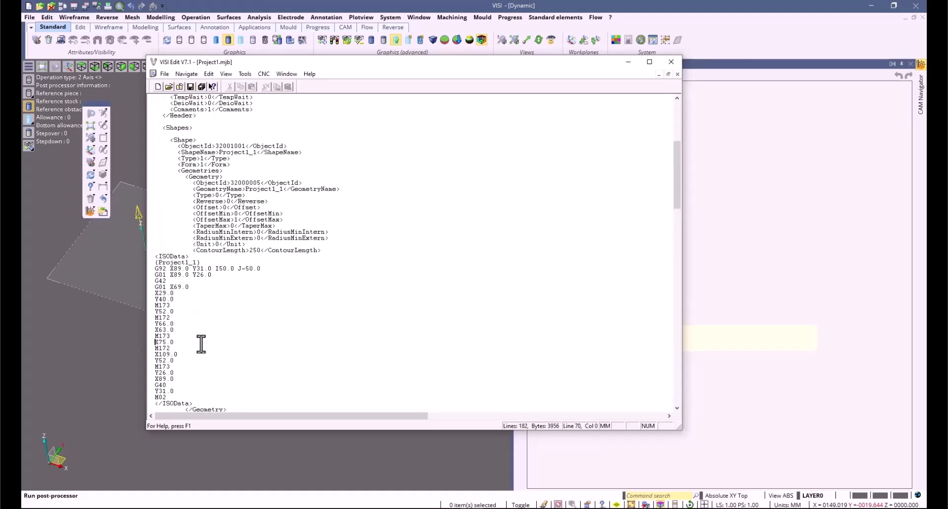
pyautogui.scroll(7, 201, 344)
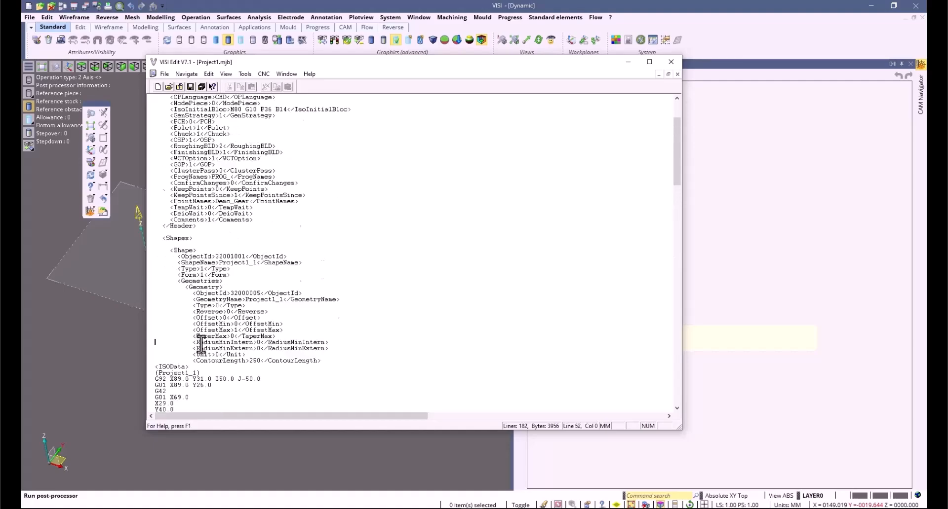
pyautogui.hotkey('alt', 'F4')
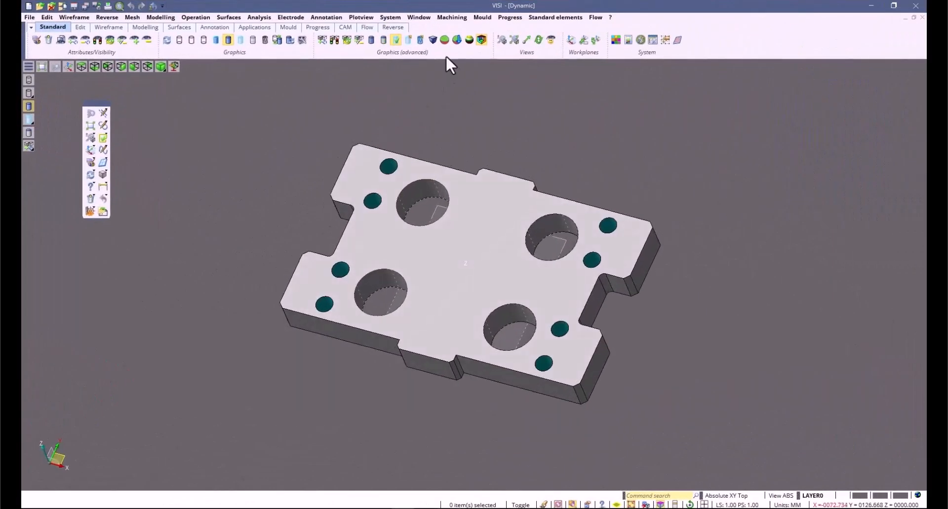
# Display the CAM Navigator for the plate and open the Auto approach points settings in the Model manager's Wire EDM properties
pyautogui.click(452, 17)
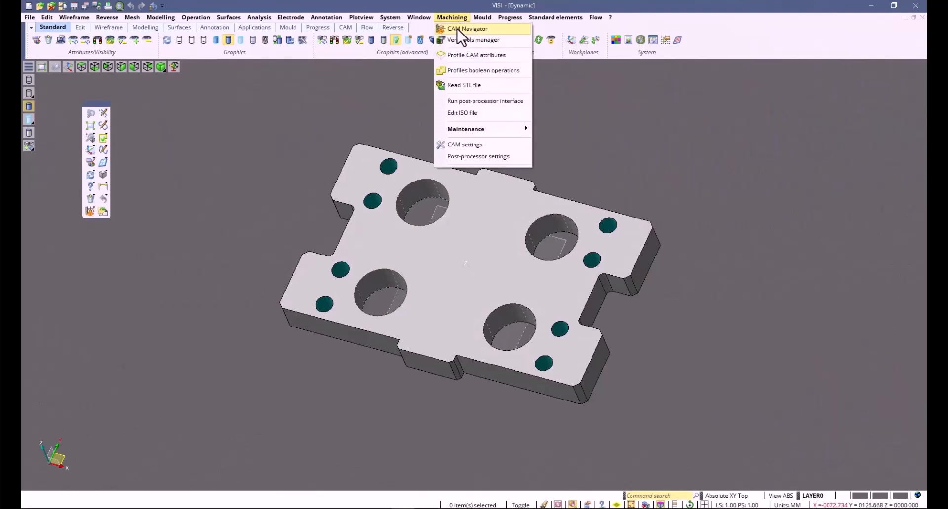
pyautogui.click(461, 28)
pyautogui.click(730, 126)
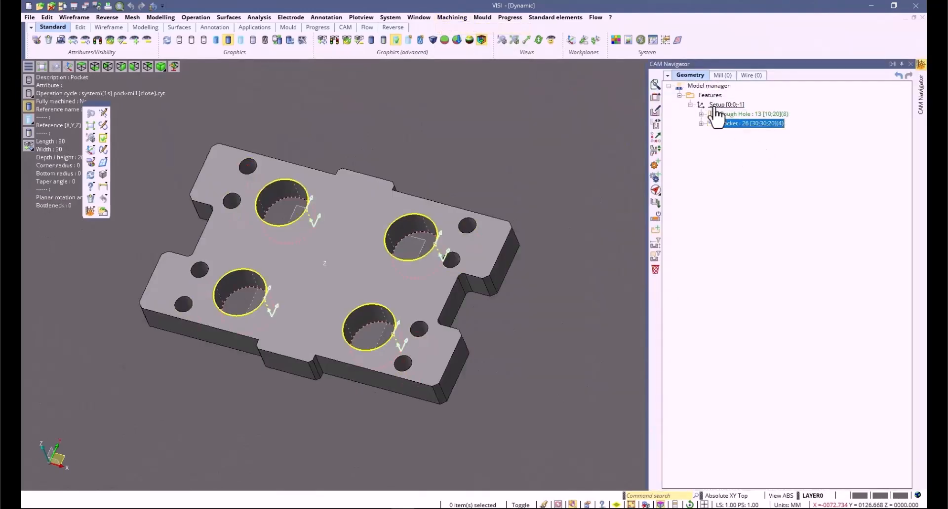
pyautogui.click(711, 87)
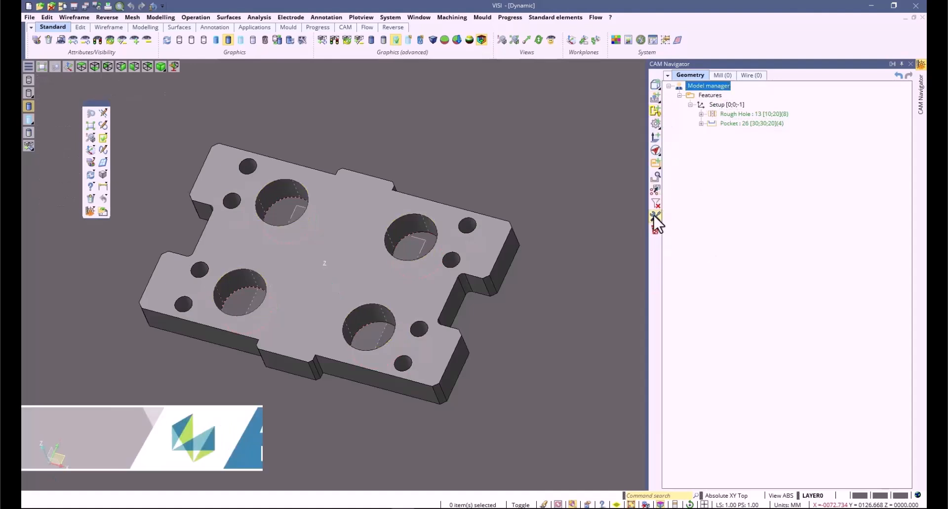
pyautogui.click(654, 218)
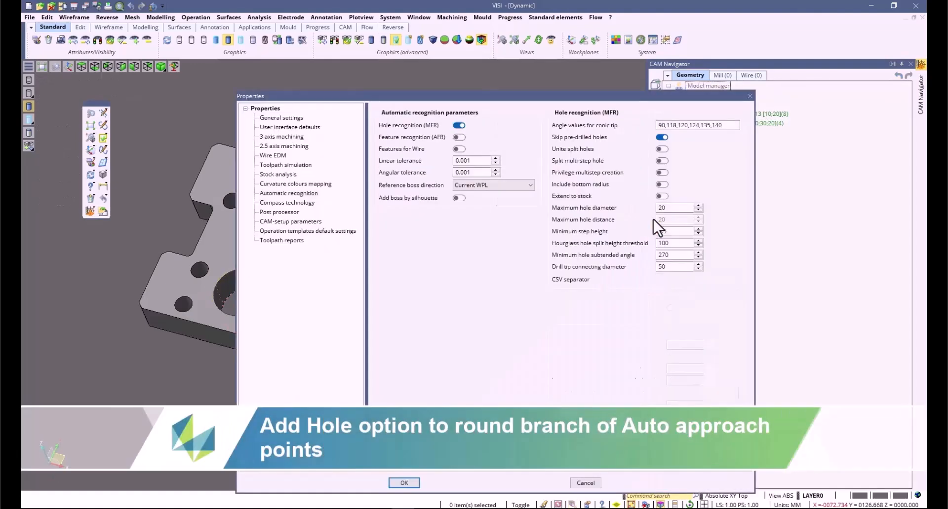
pyautogui.click(273, 155)
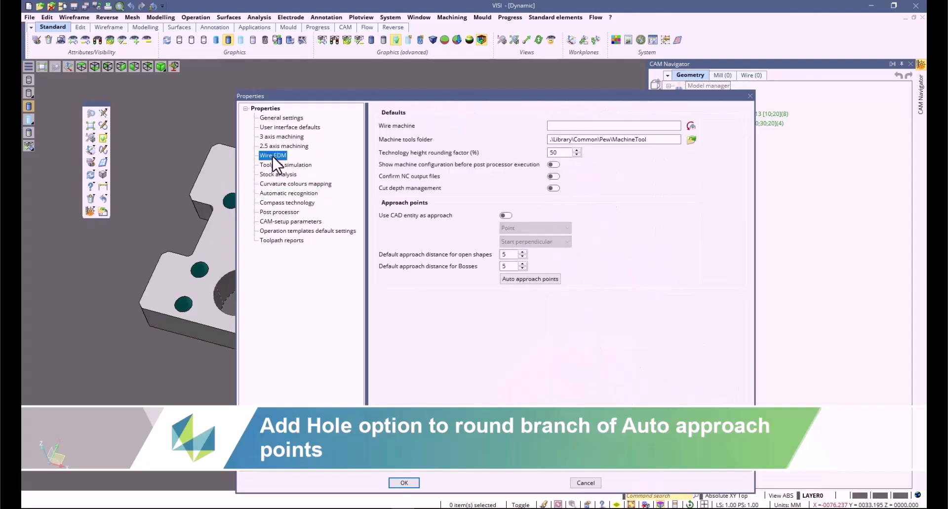
pyautogui.click(513, 280)
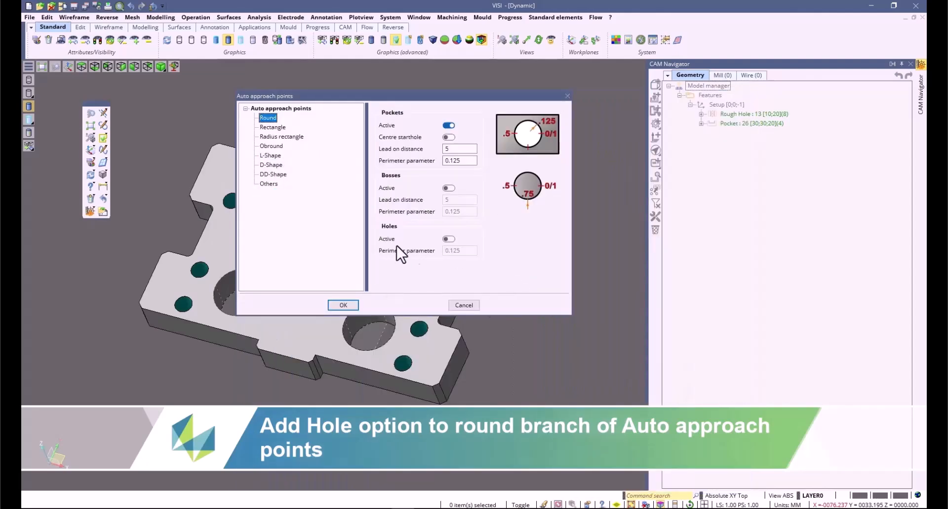
# Activate auto approach points for round holes with a perimeter parameter of 0.33, and accept both settings dialogs
pyautogui.click(447, 239)
pyautogui.click(461, 162)
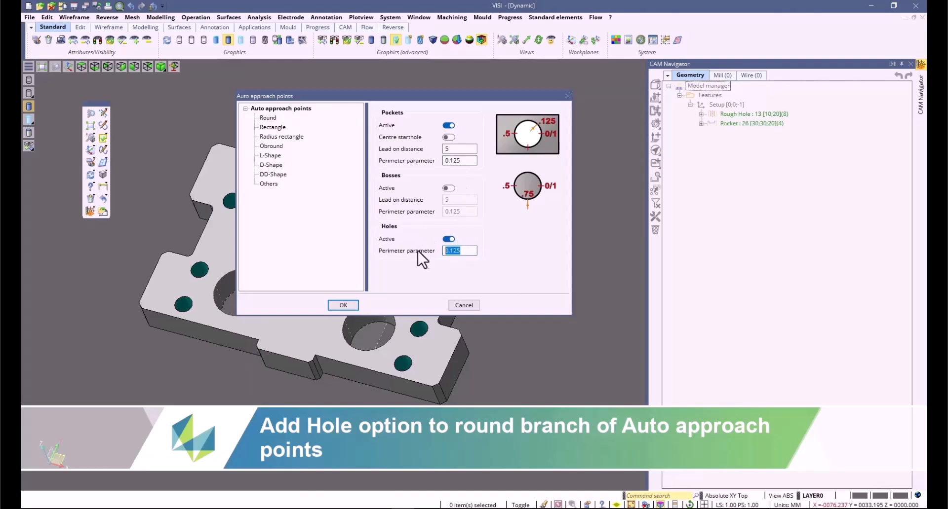
pyautogui.press('BackSpace')
pyautogui.press('BackSpace')
pyautogui.press('BackSpace')
pyautogui.write('33')
pyautogui.click(339, 306)
pyautogui.click(403, 483)
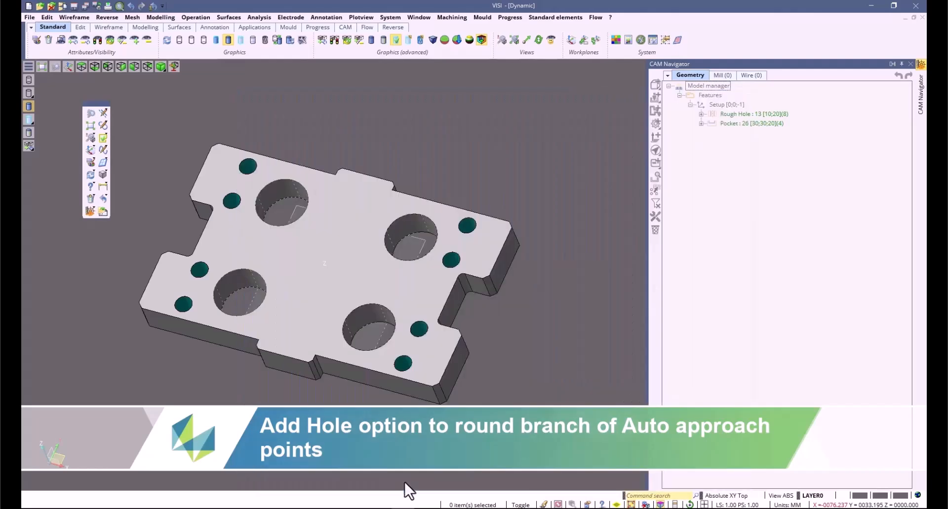
# Add a 2 axis wire erosion operation to the Rough Hole and Pocket features of the plate
pyautogui.click(734, 123)
pyautogui.keyDown('ctrl'); pyautogui.click(734, 114); pyautogui.keyUp('ctrl')
pyautogui.rightClick(732, 116)
pyautogui.click(755, 178)
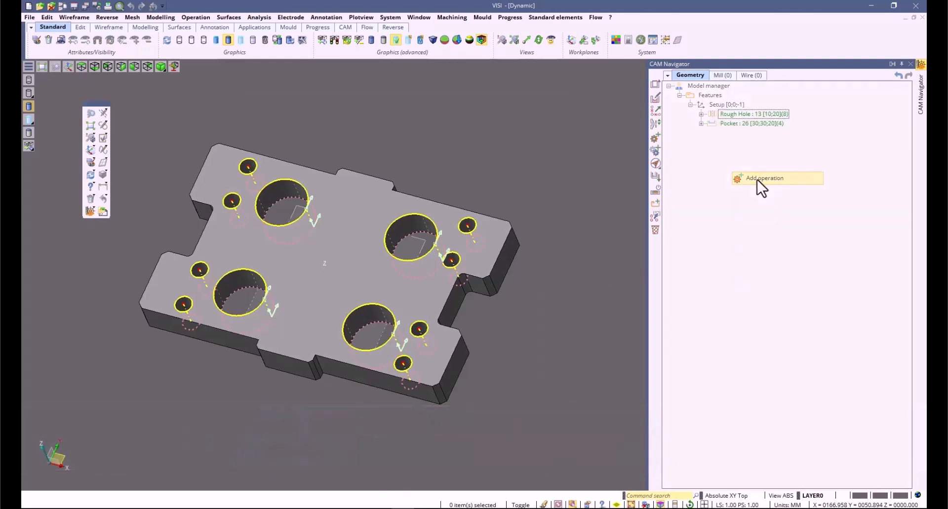
pyautogui.click(305, 199)
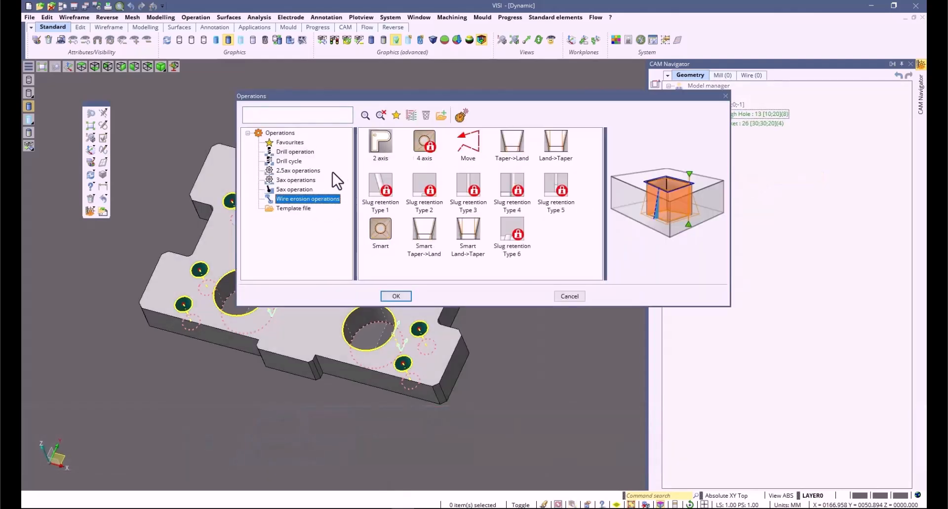
pyautogui.doubleClick(385, 146)
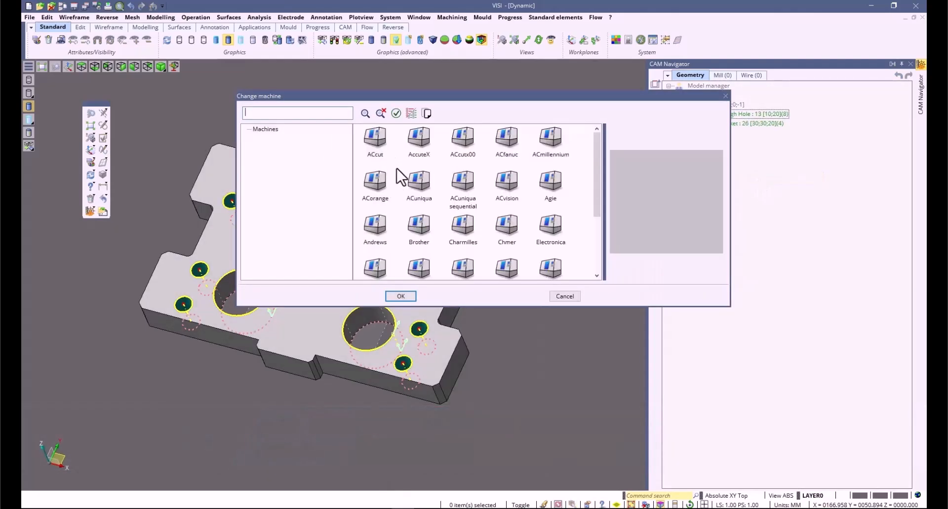
# Assign the ACcutx00 machine and accept the CAM-setup parameters and the 2 Axis operation settings with their defaults
pyautogui.doubleClick(465, 156)
pyautogui.click(304, 369)
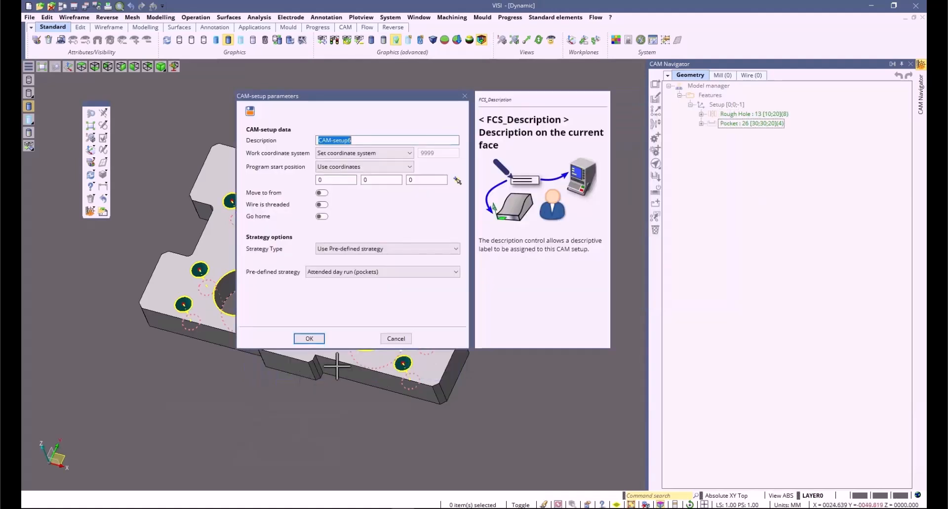
pyautogui.click(309, 340)
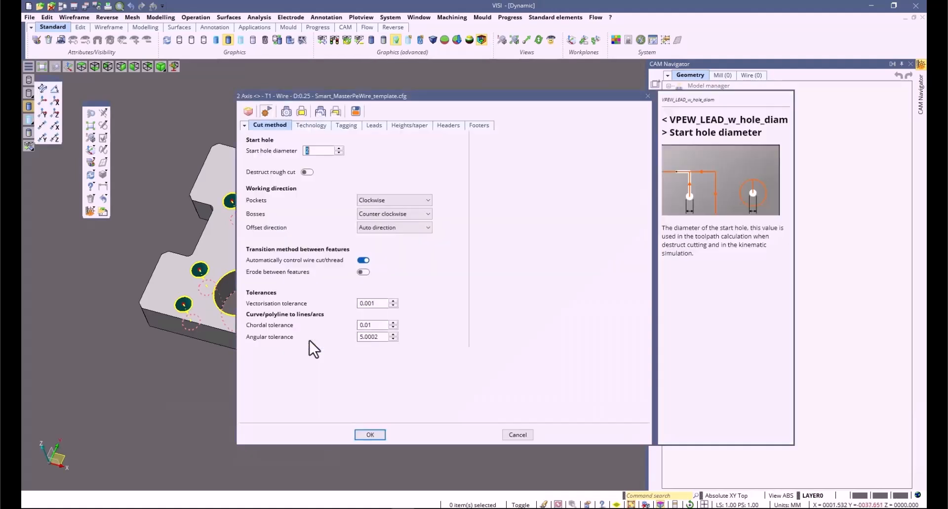
pyautogui.click(371, 435)
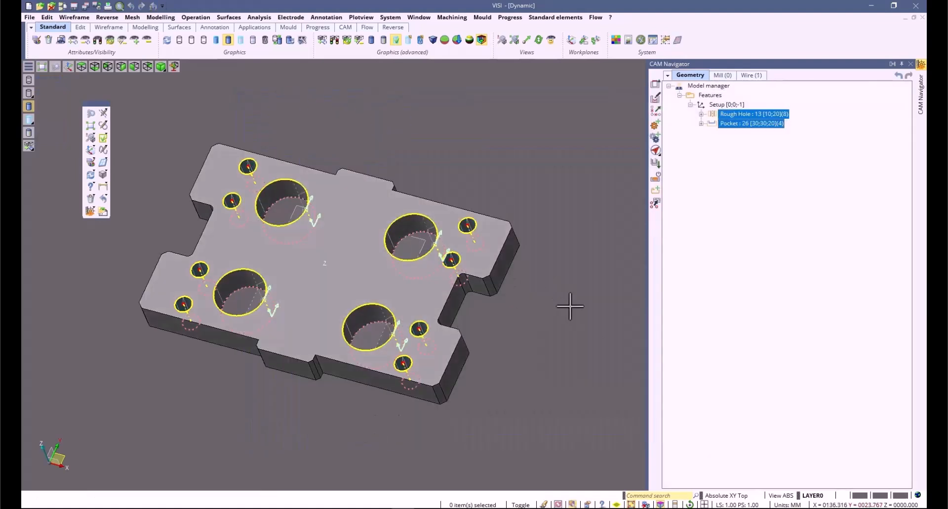
# Display the 2 Axis wire operation of CAM-setup6 in plan view and examine the approach moves in the large and small holes
pyautogui.press('F5')
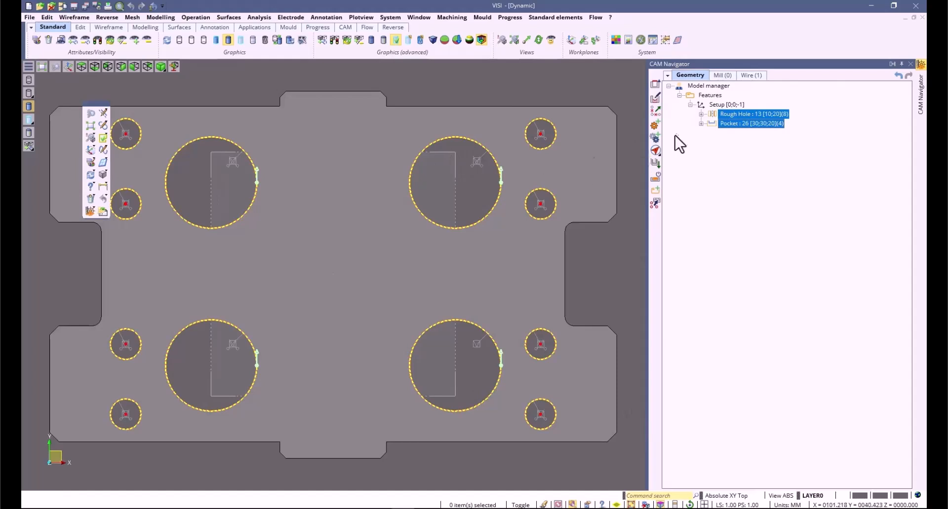
pyautogui.click(750, 75)
pyautogui.click(679, 105)
pyautogui.click(716, 114)
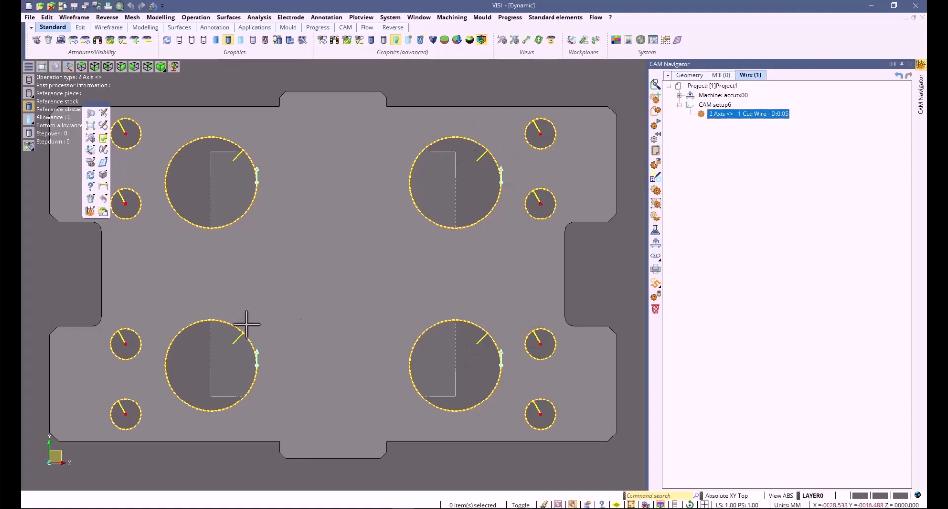
pyautogui.scroll(3, 493, 183)
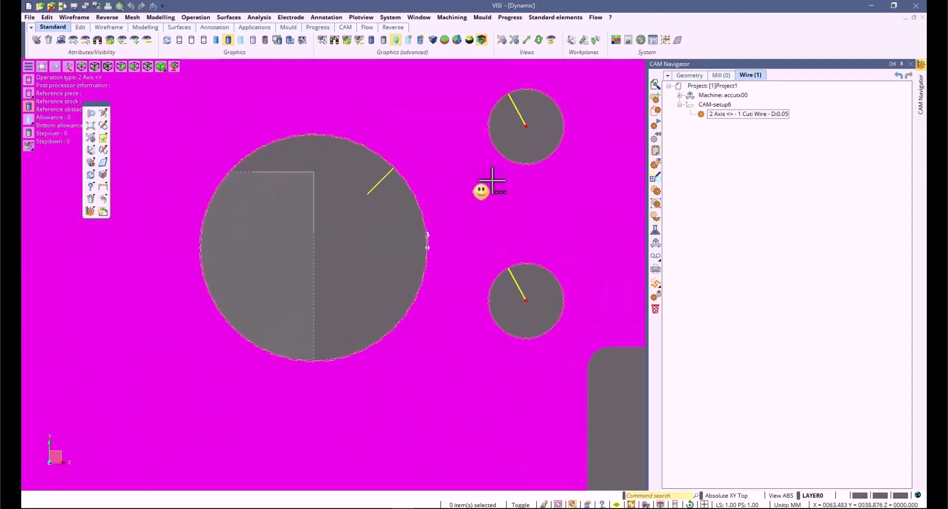
pyautogui.scroll(-3, 492, 180)
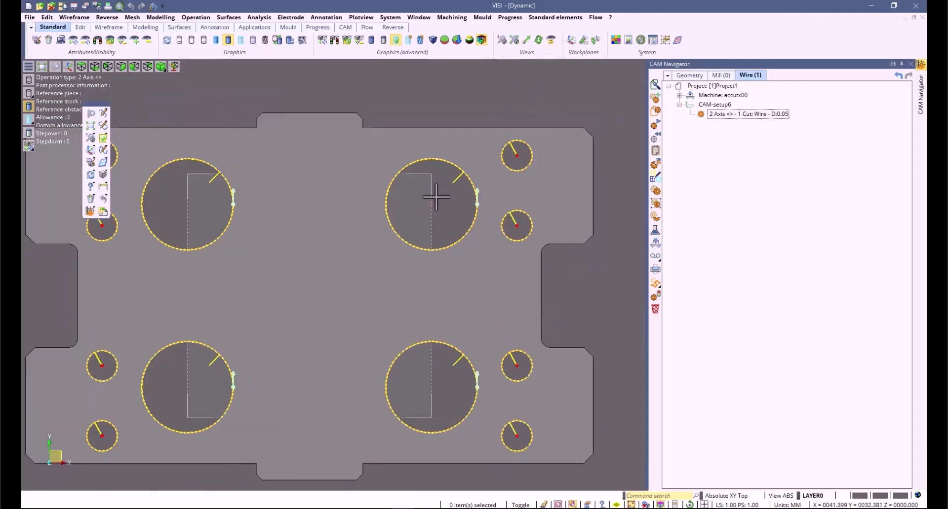